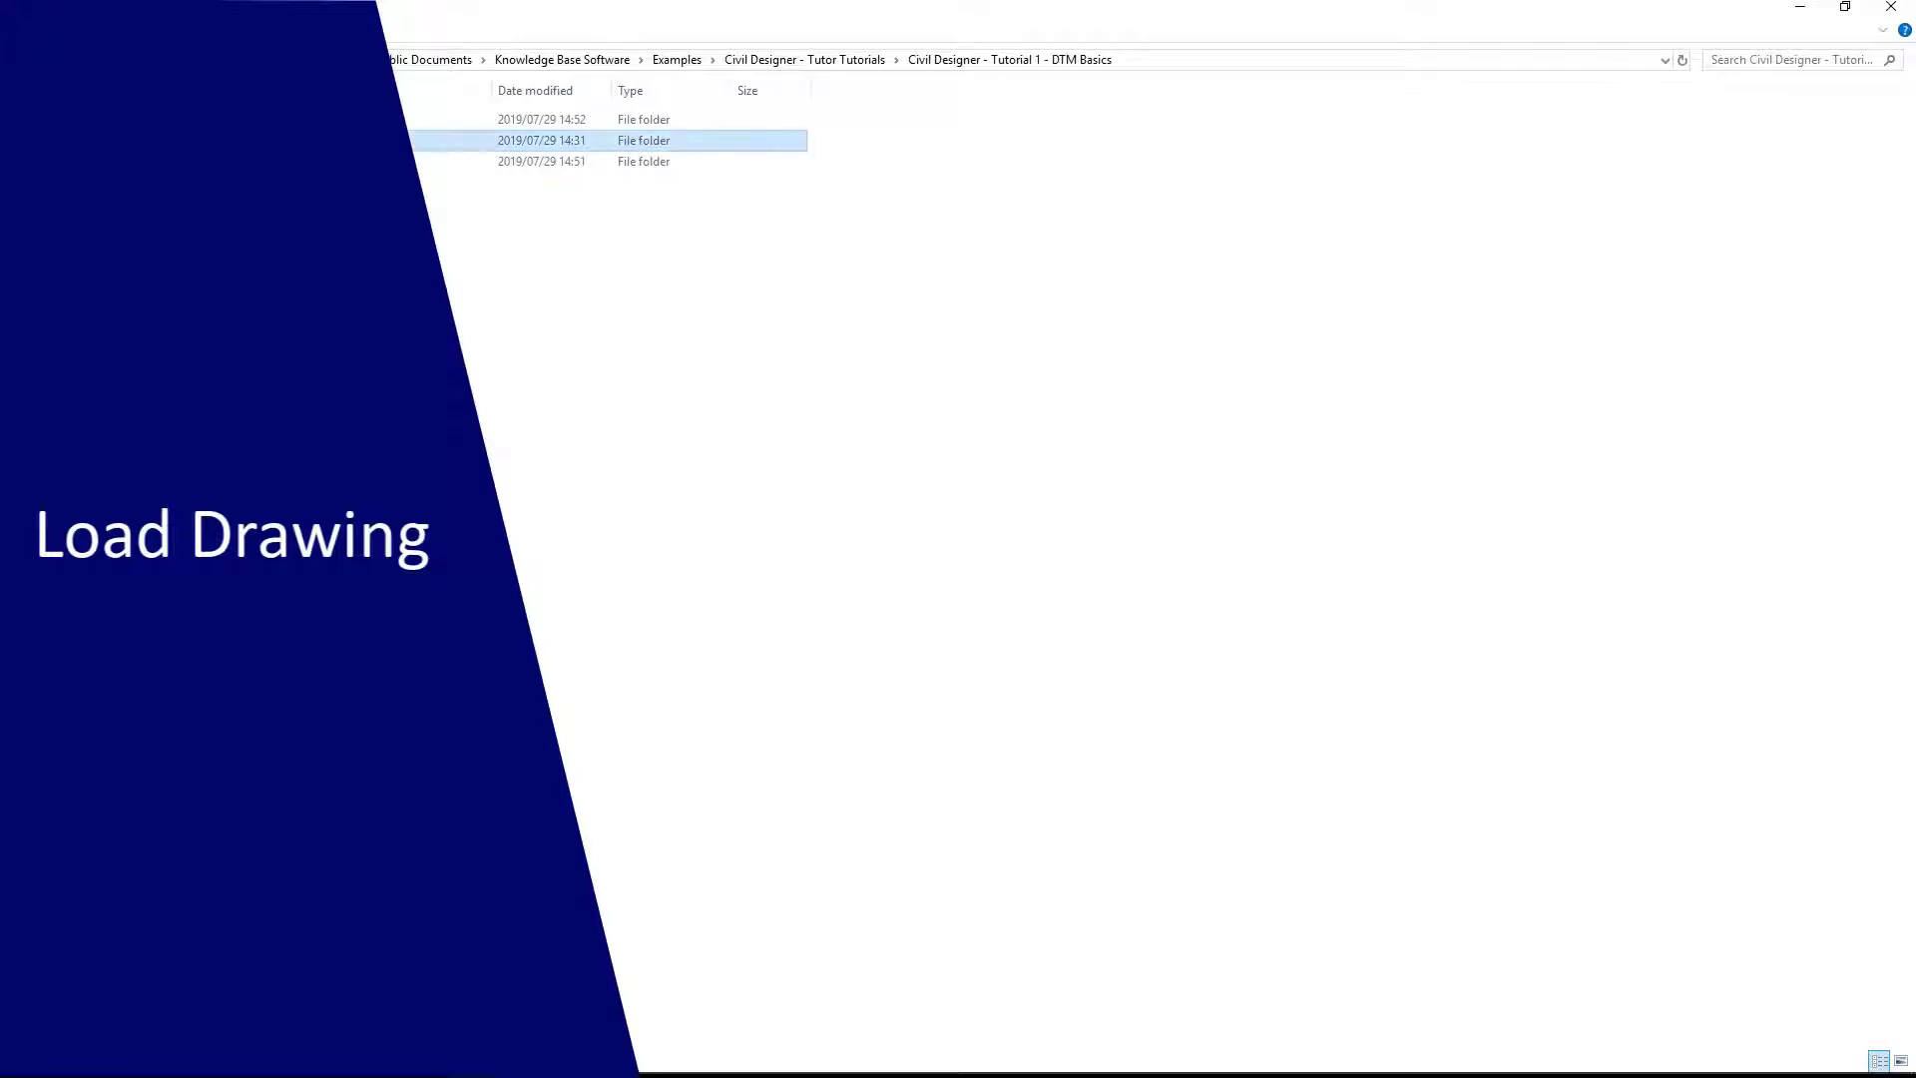
Step: Open the Startup Dataset folder and look at the Tutor.dr4 drawing and the Tutor YXZ Survey file
double_click(345, 140)
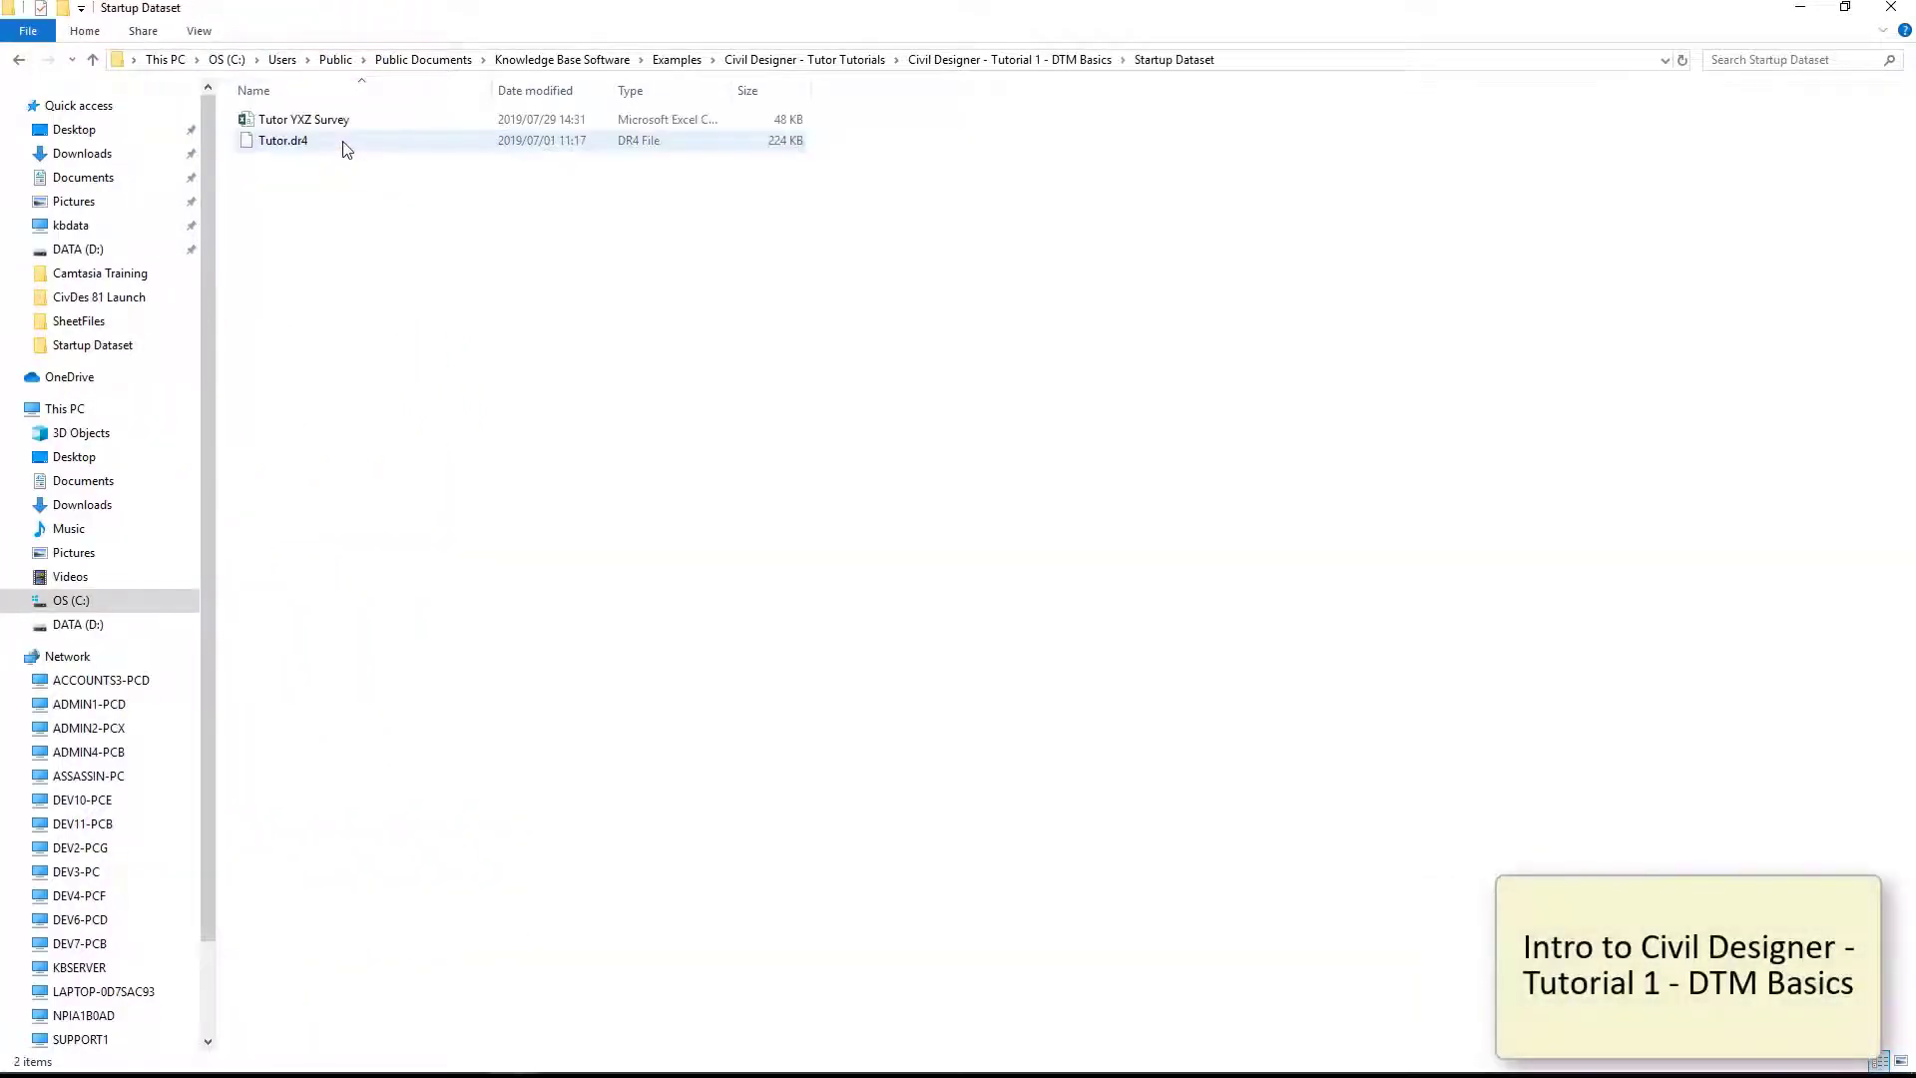
click(349, 143)
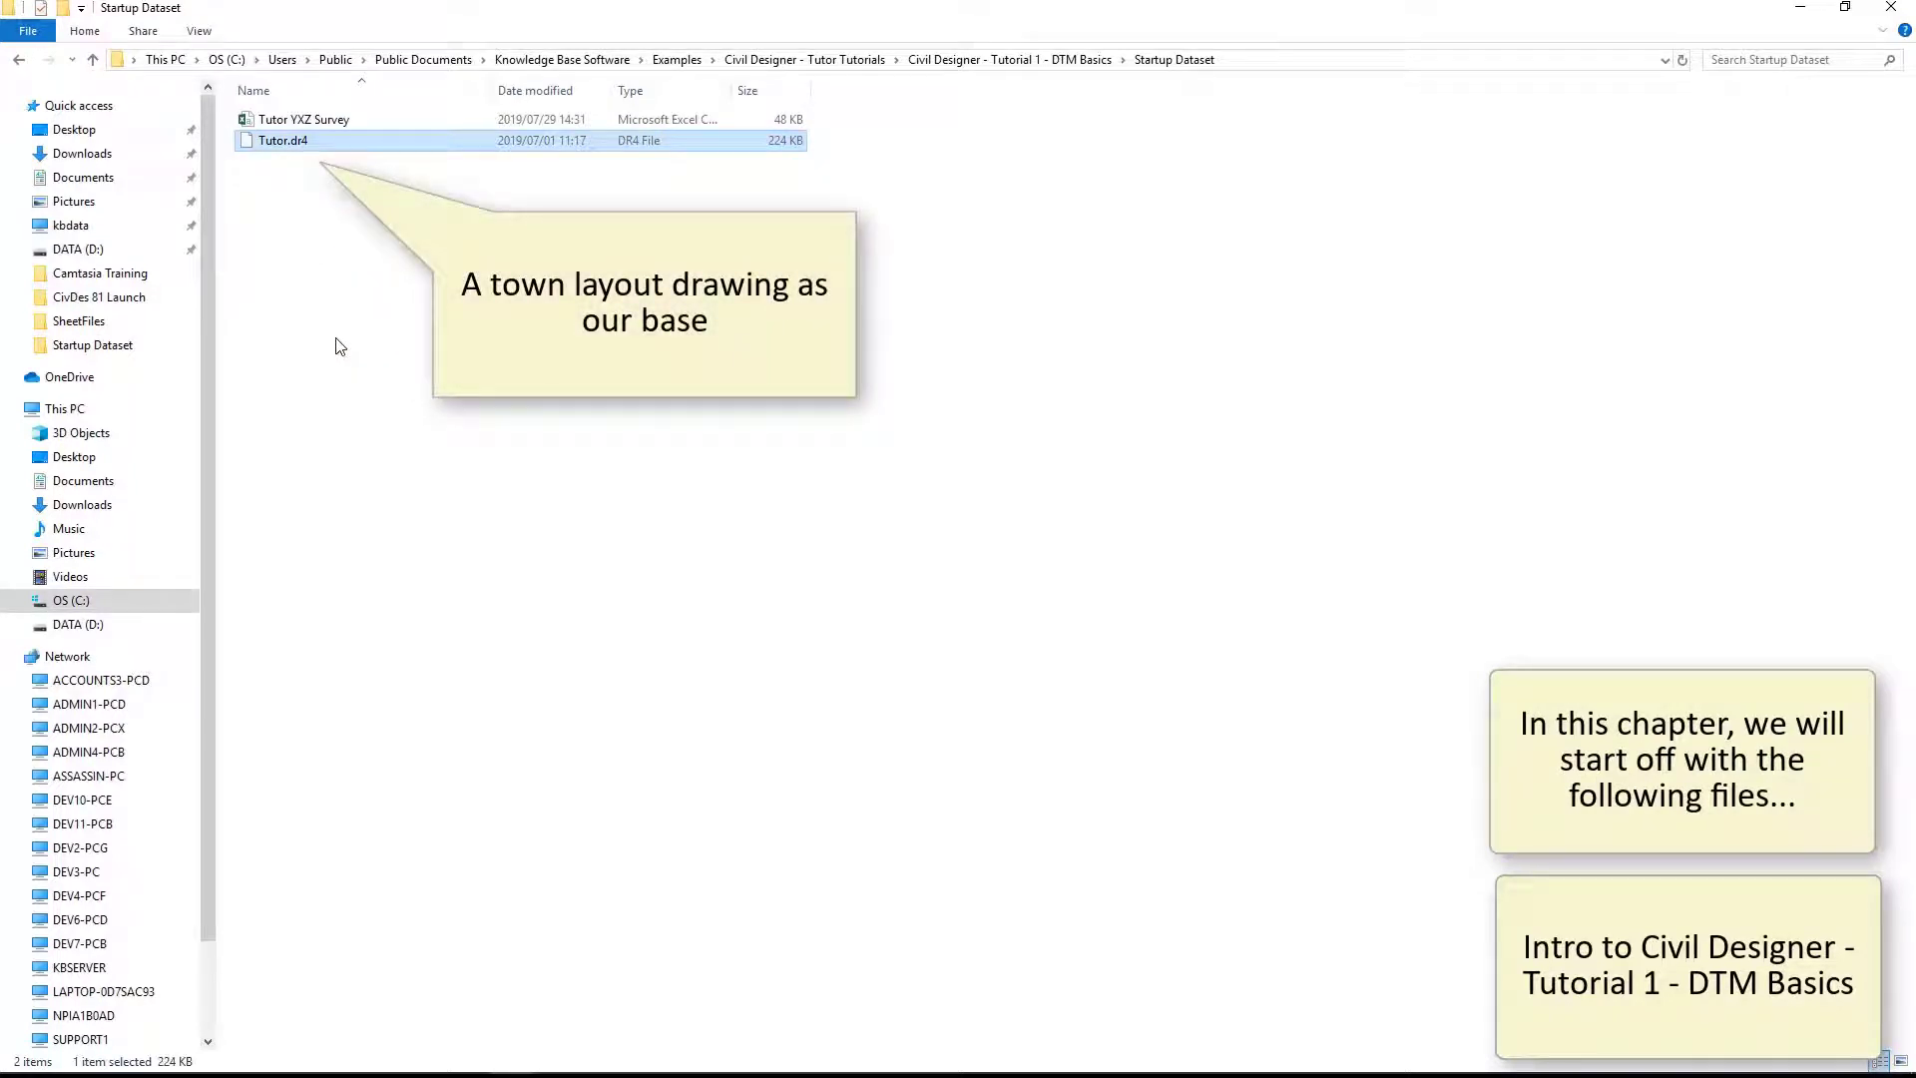
click(379, 121)
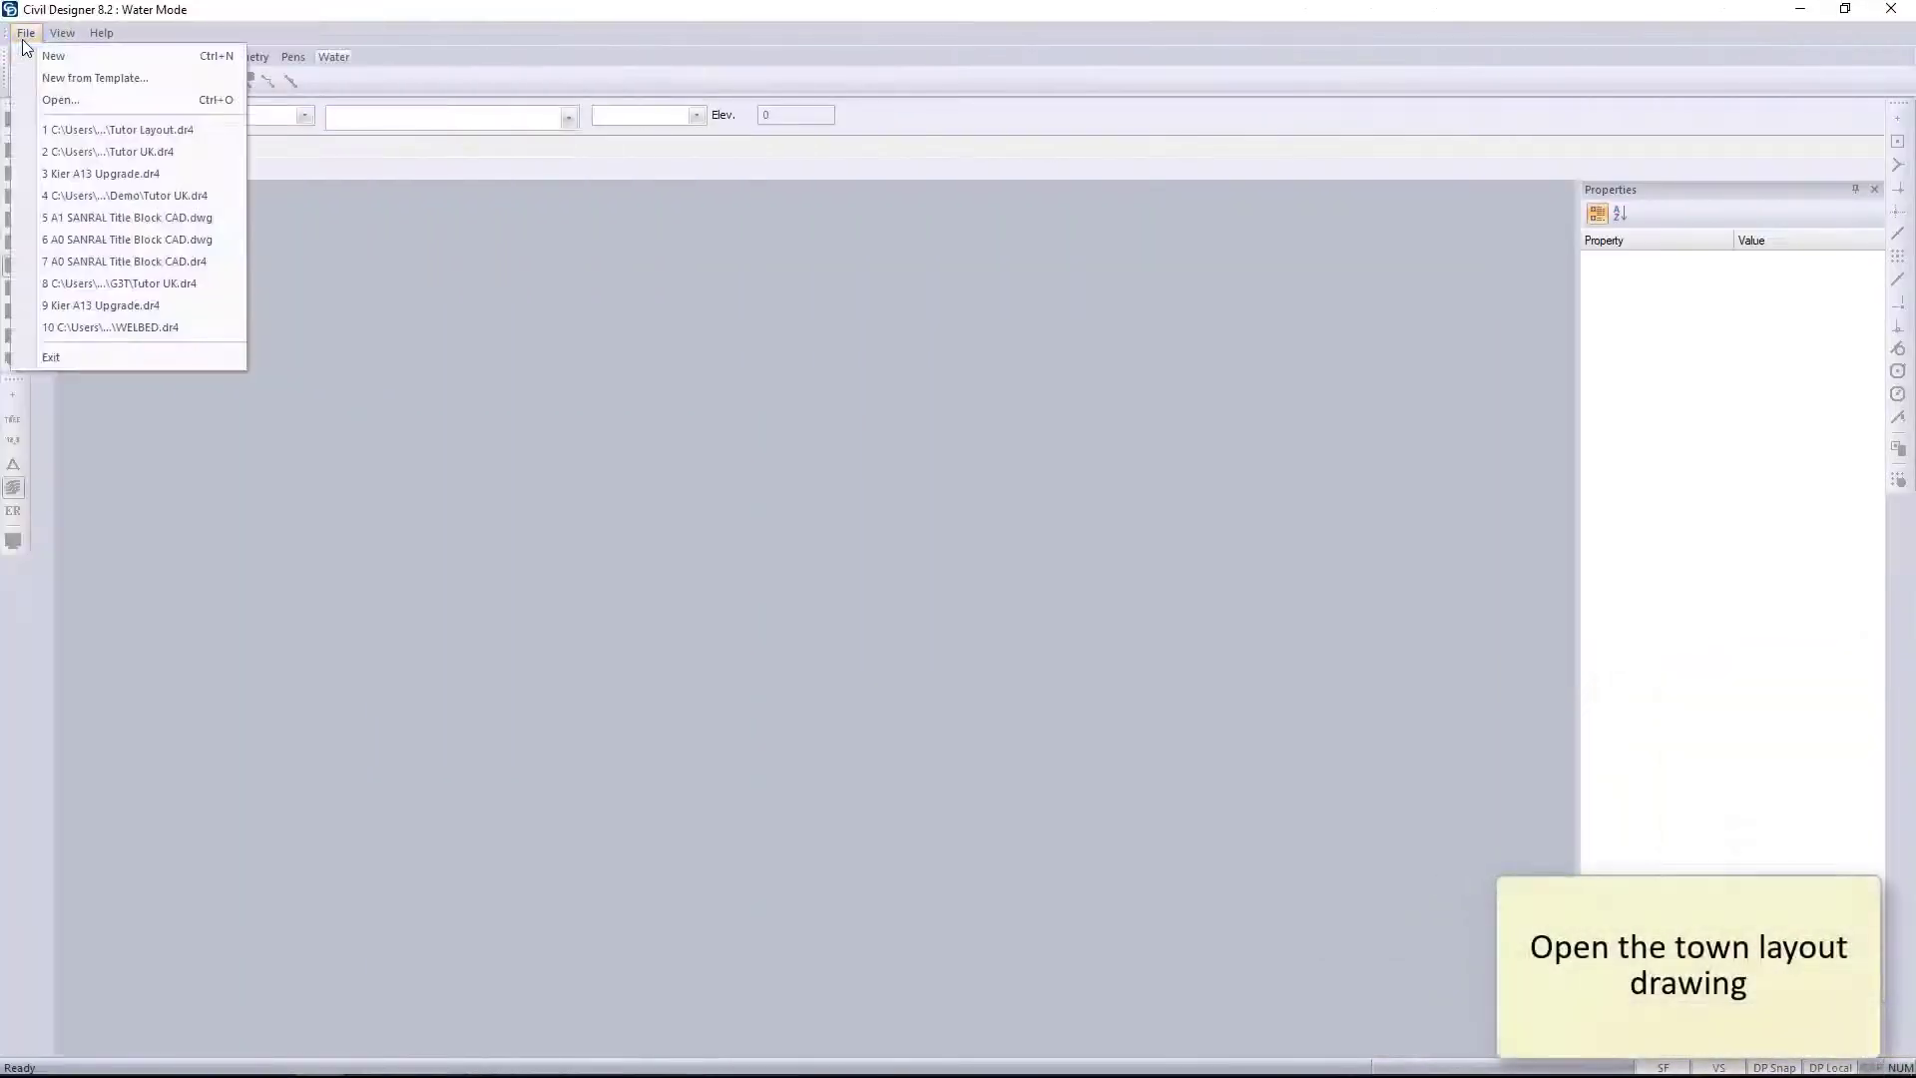
Step: Switch to Civil Designer and open the Tutor.dr4 drawing from the Startup Dataset folder of Civil Designer - Tutorial 1 - DTM Basics
click(99, 120)
drag(1339, 303, 860, 257)
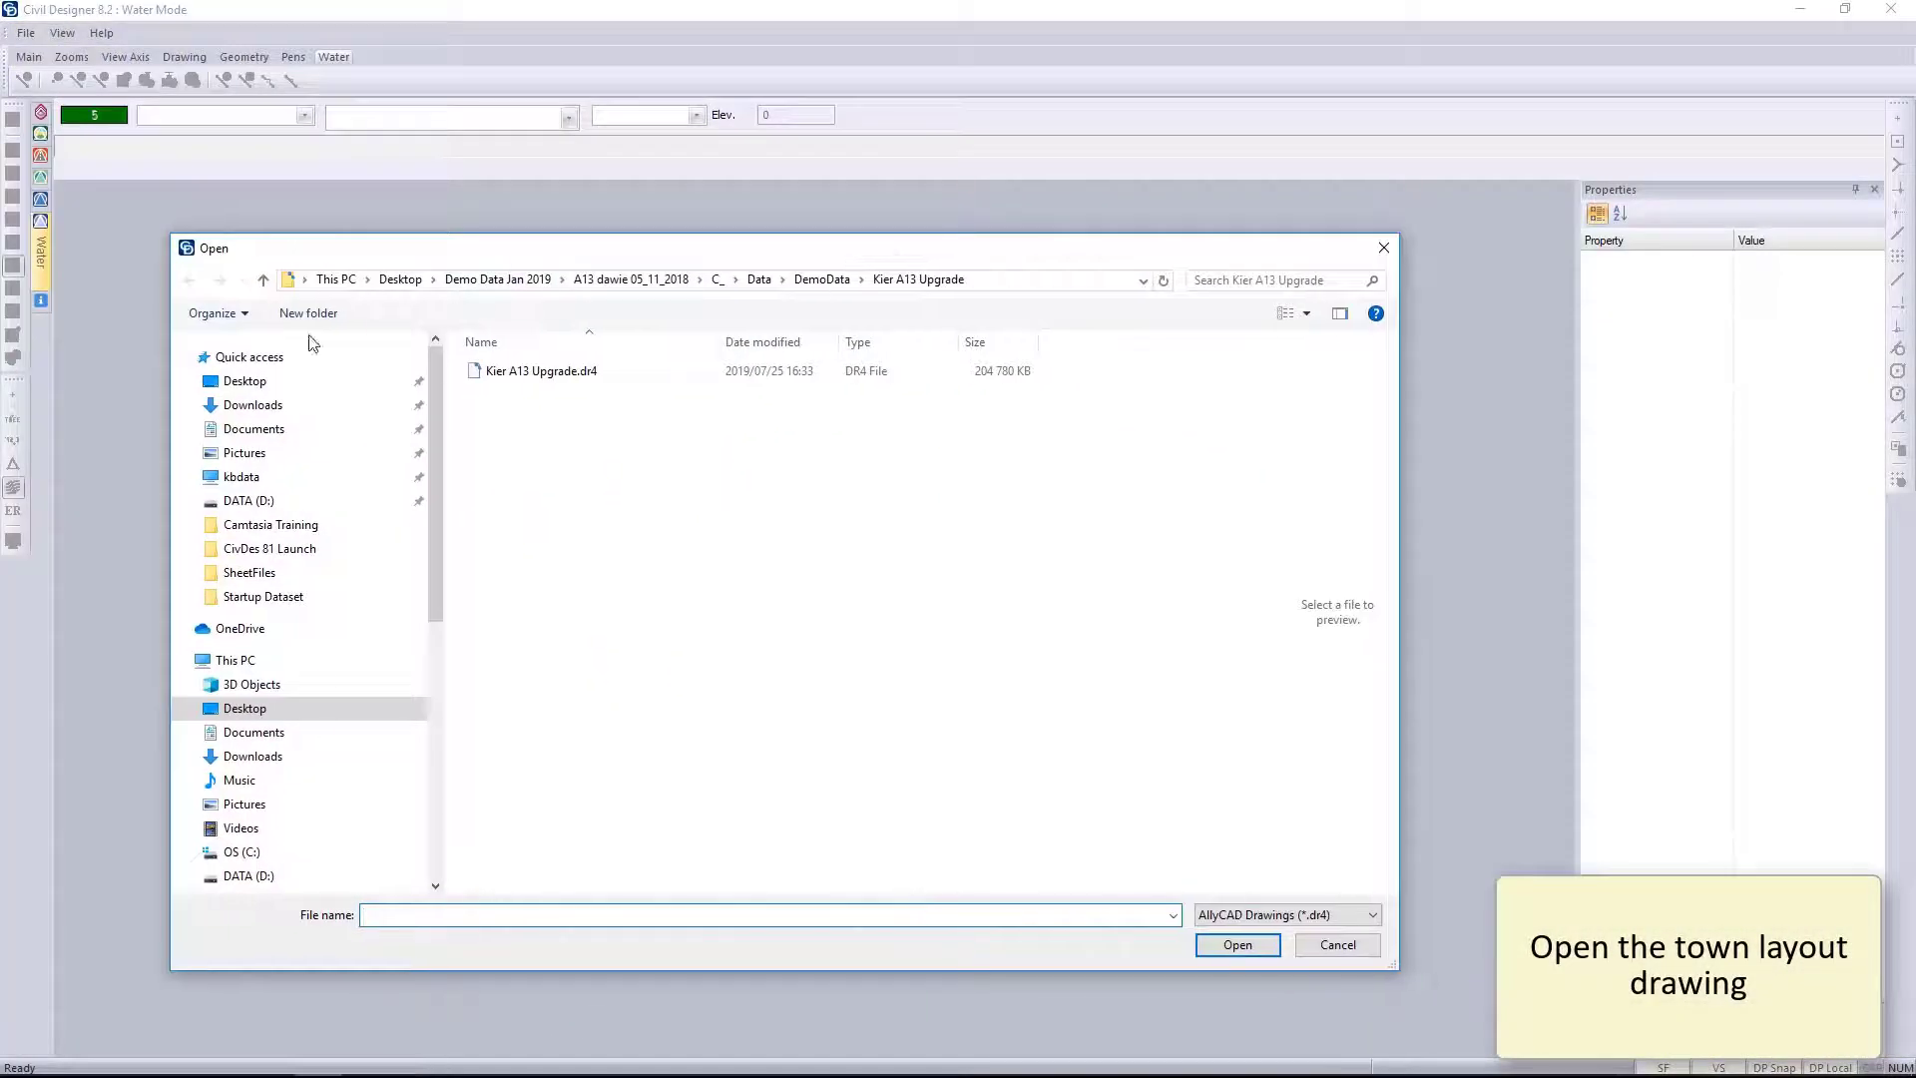
click(244, 380)
double_click(559, 437)
double_click(558, 371)
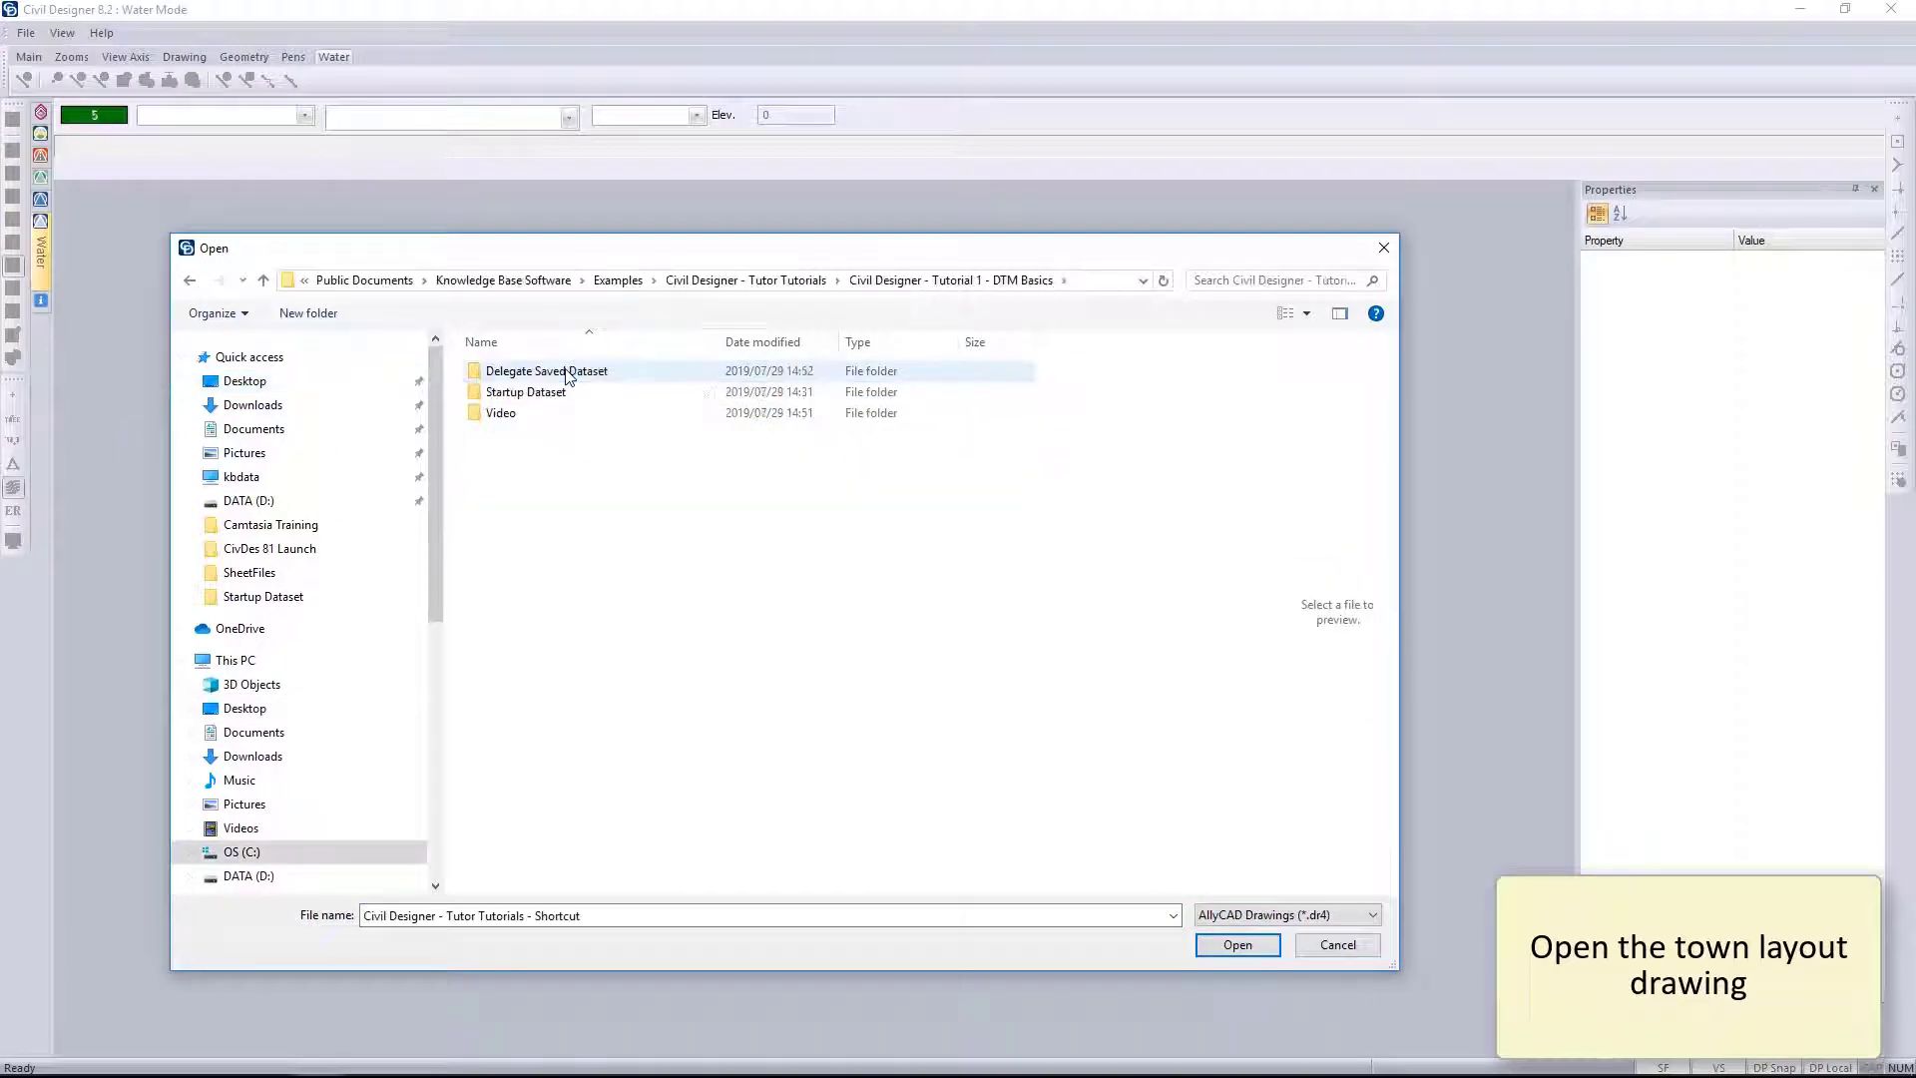
double_click(526, 392)
click(519, 372)
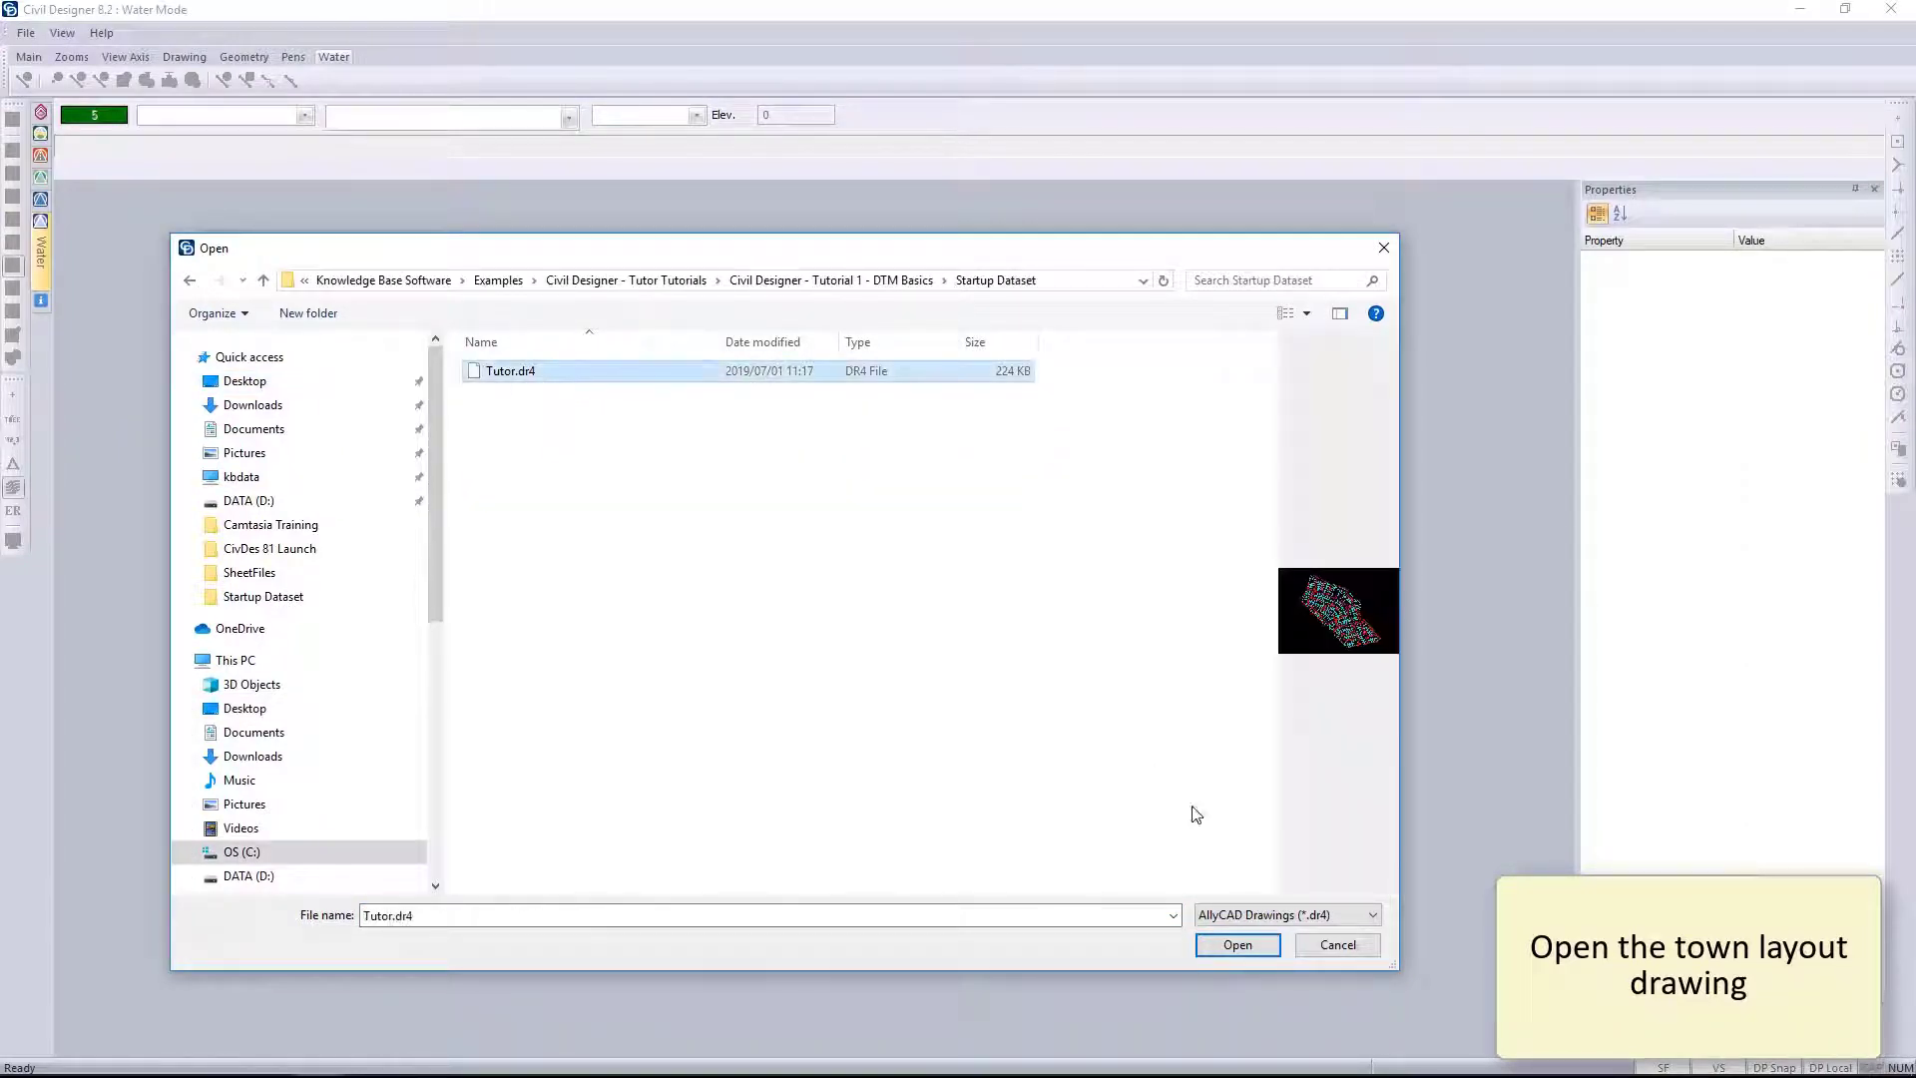
click(1237, 944)
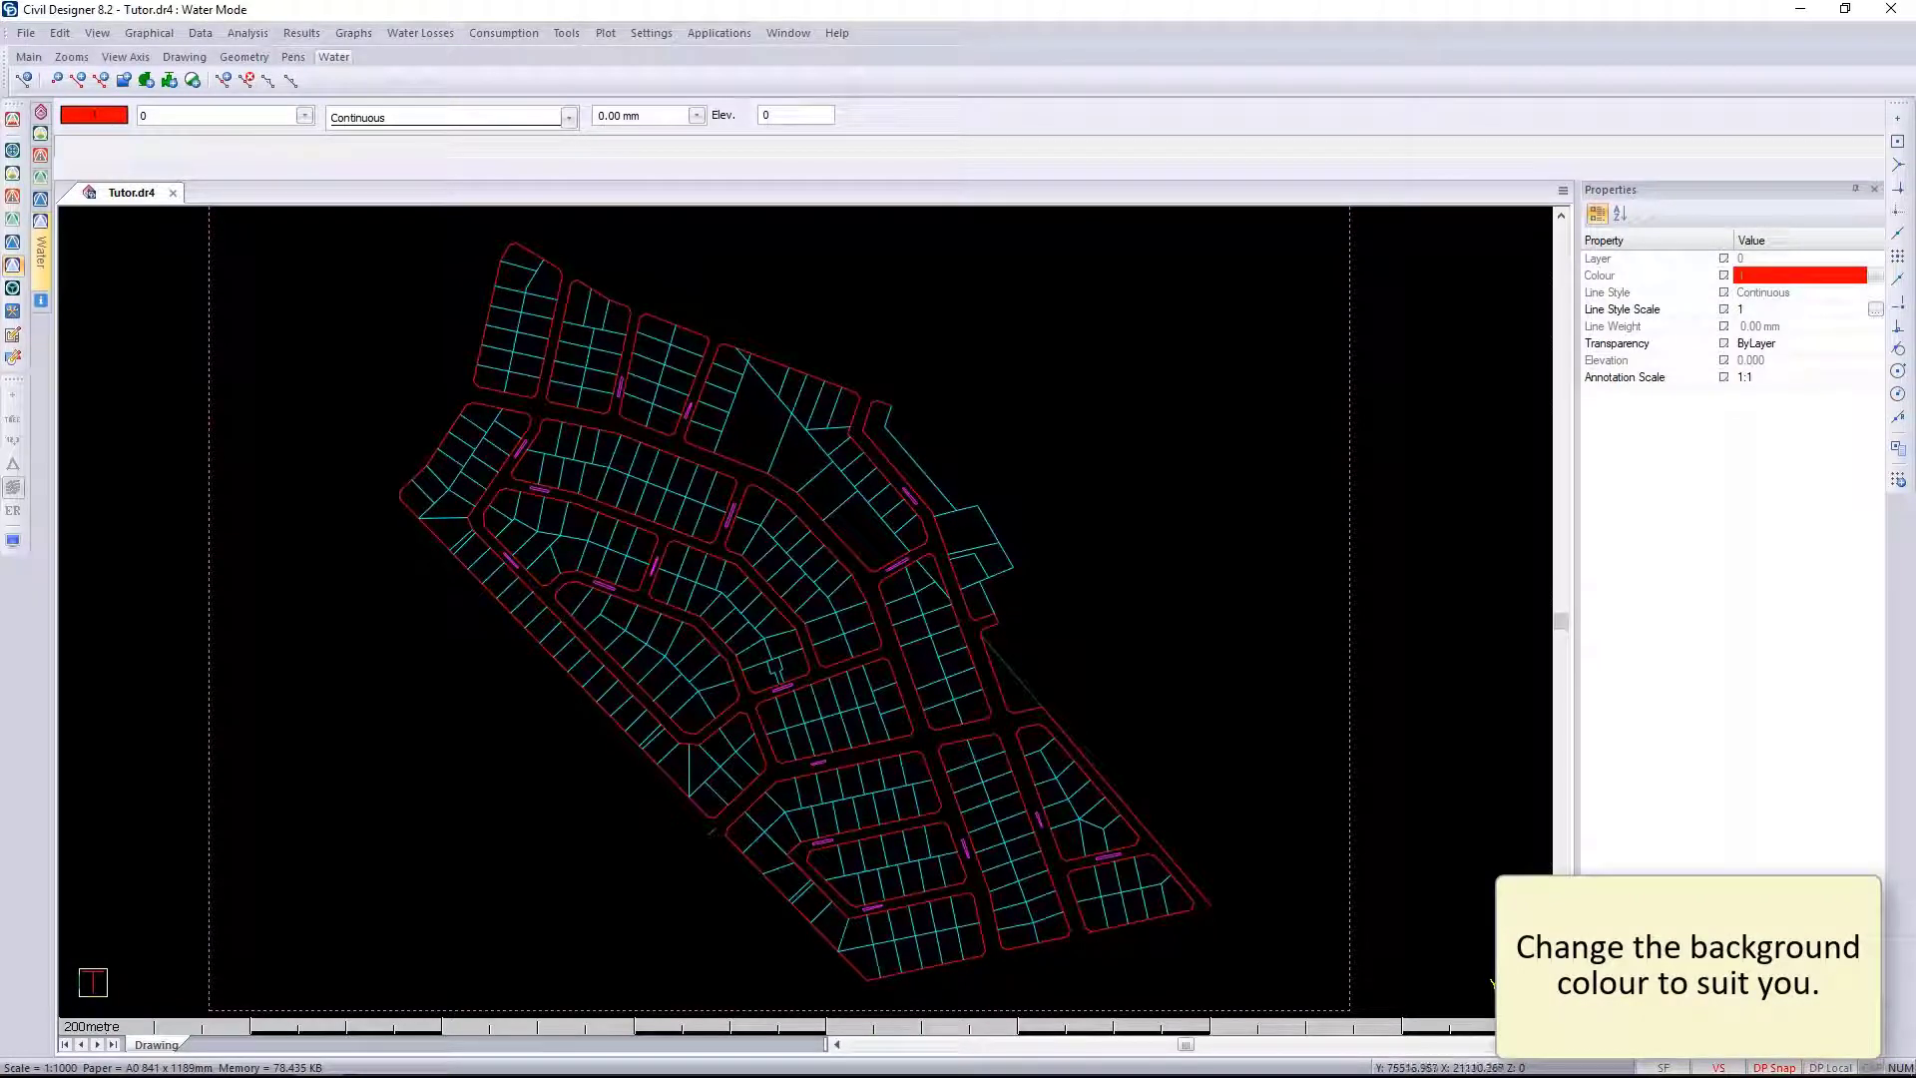
Step: Change the drawing background colour to light grey in the view settings
click(655, 36)
click(727, 184)
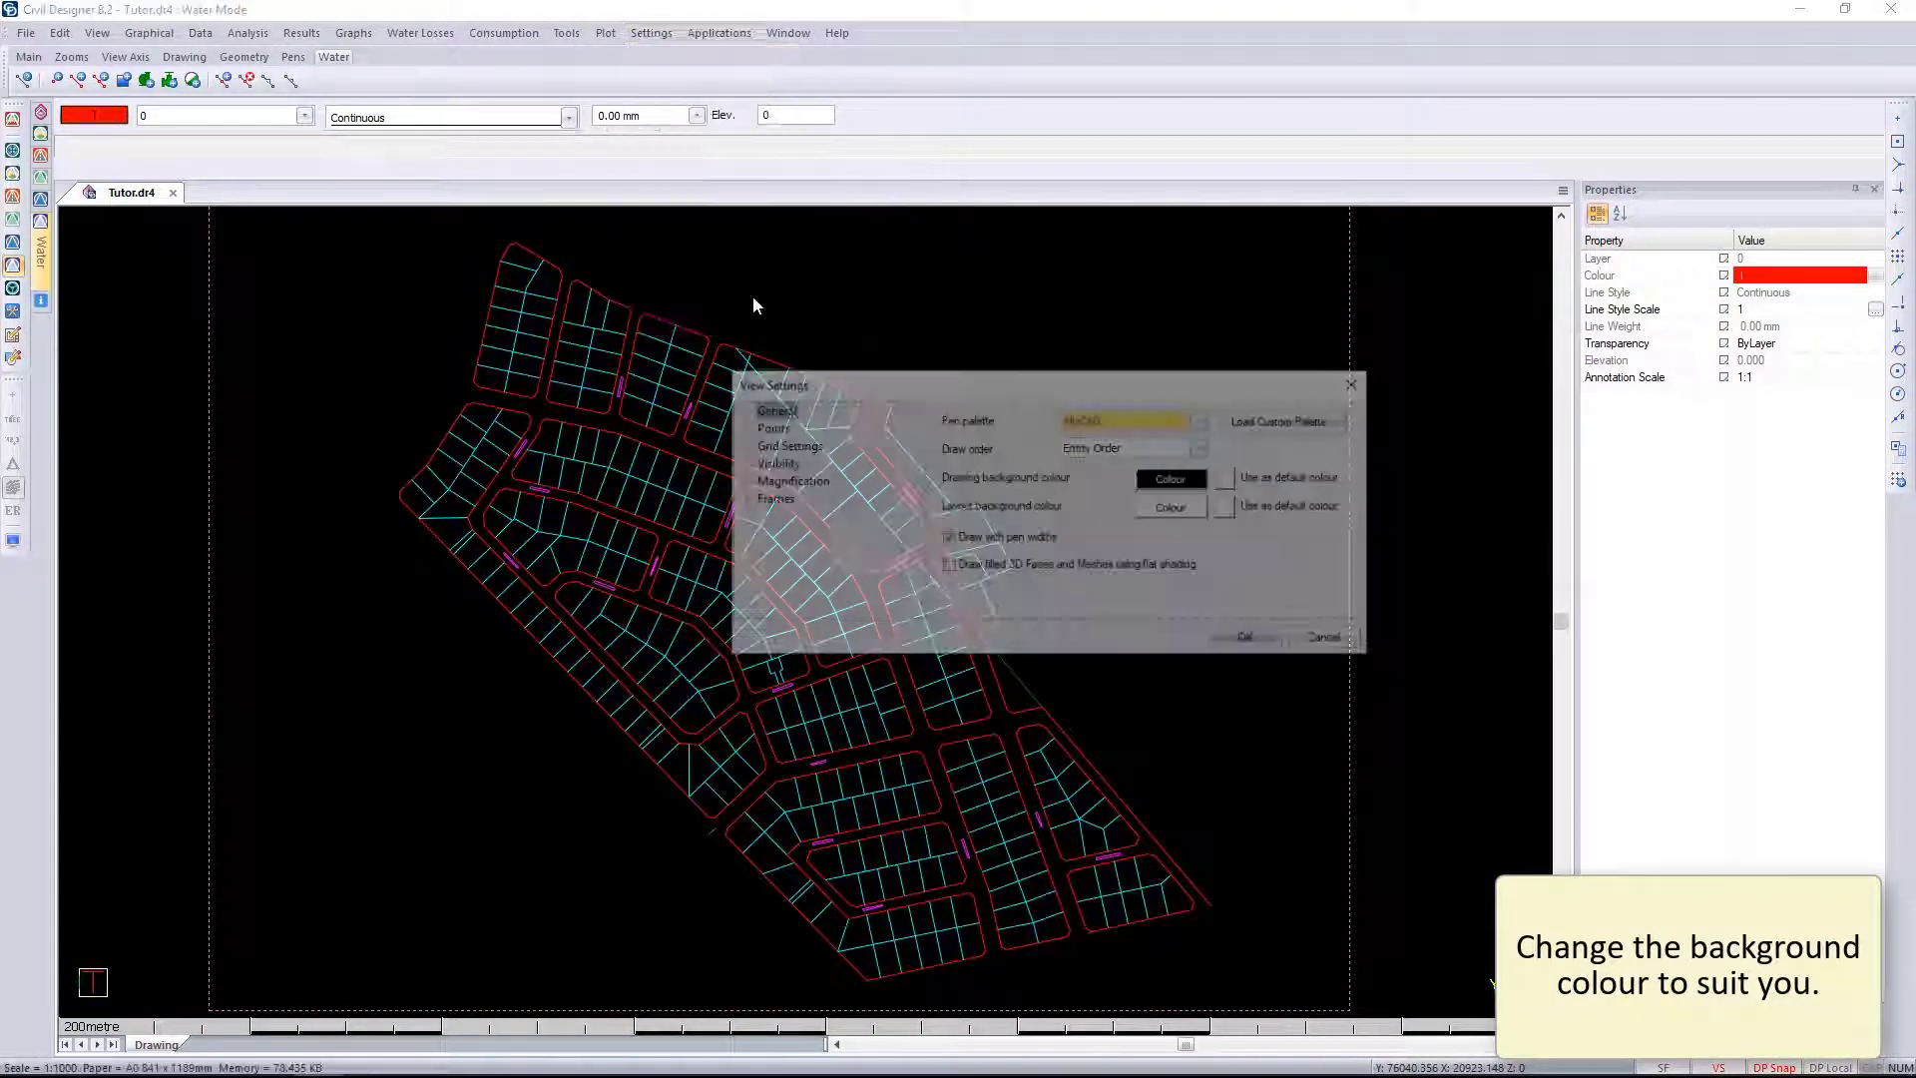
click(1182, 481)
click(1087, 521)
click(976, 657)
click(1250, 640)
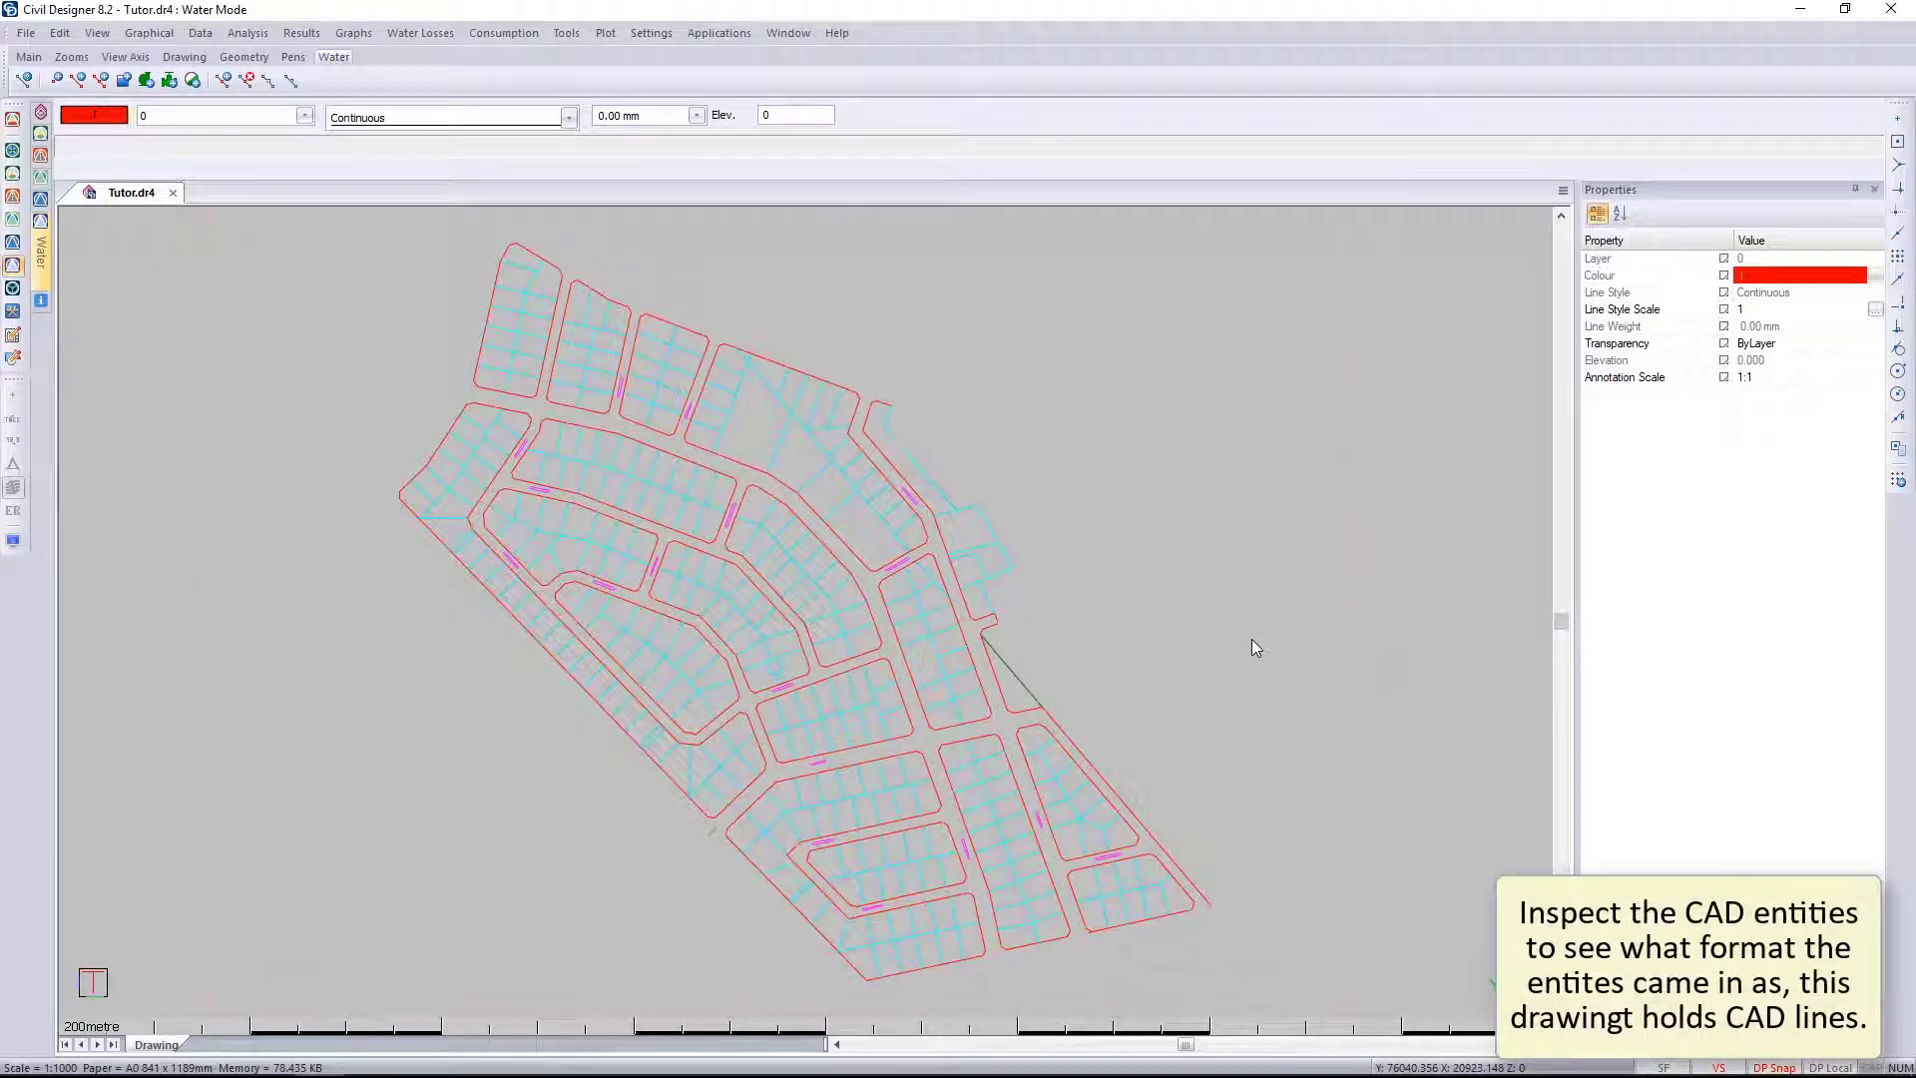
Step: Inspect the entity type and layer of a group of plot lines in the upper middle of the layout
drag(812, 481, 774, 542)
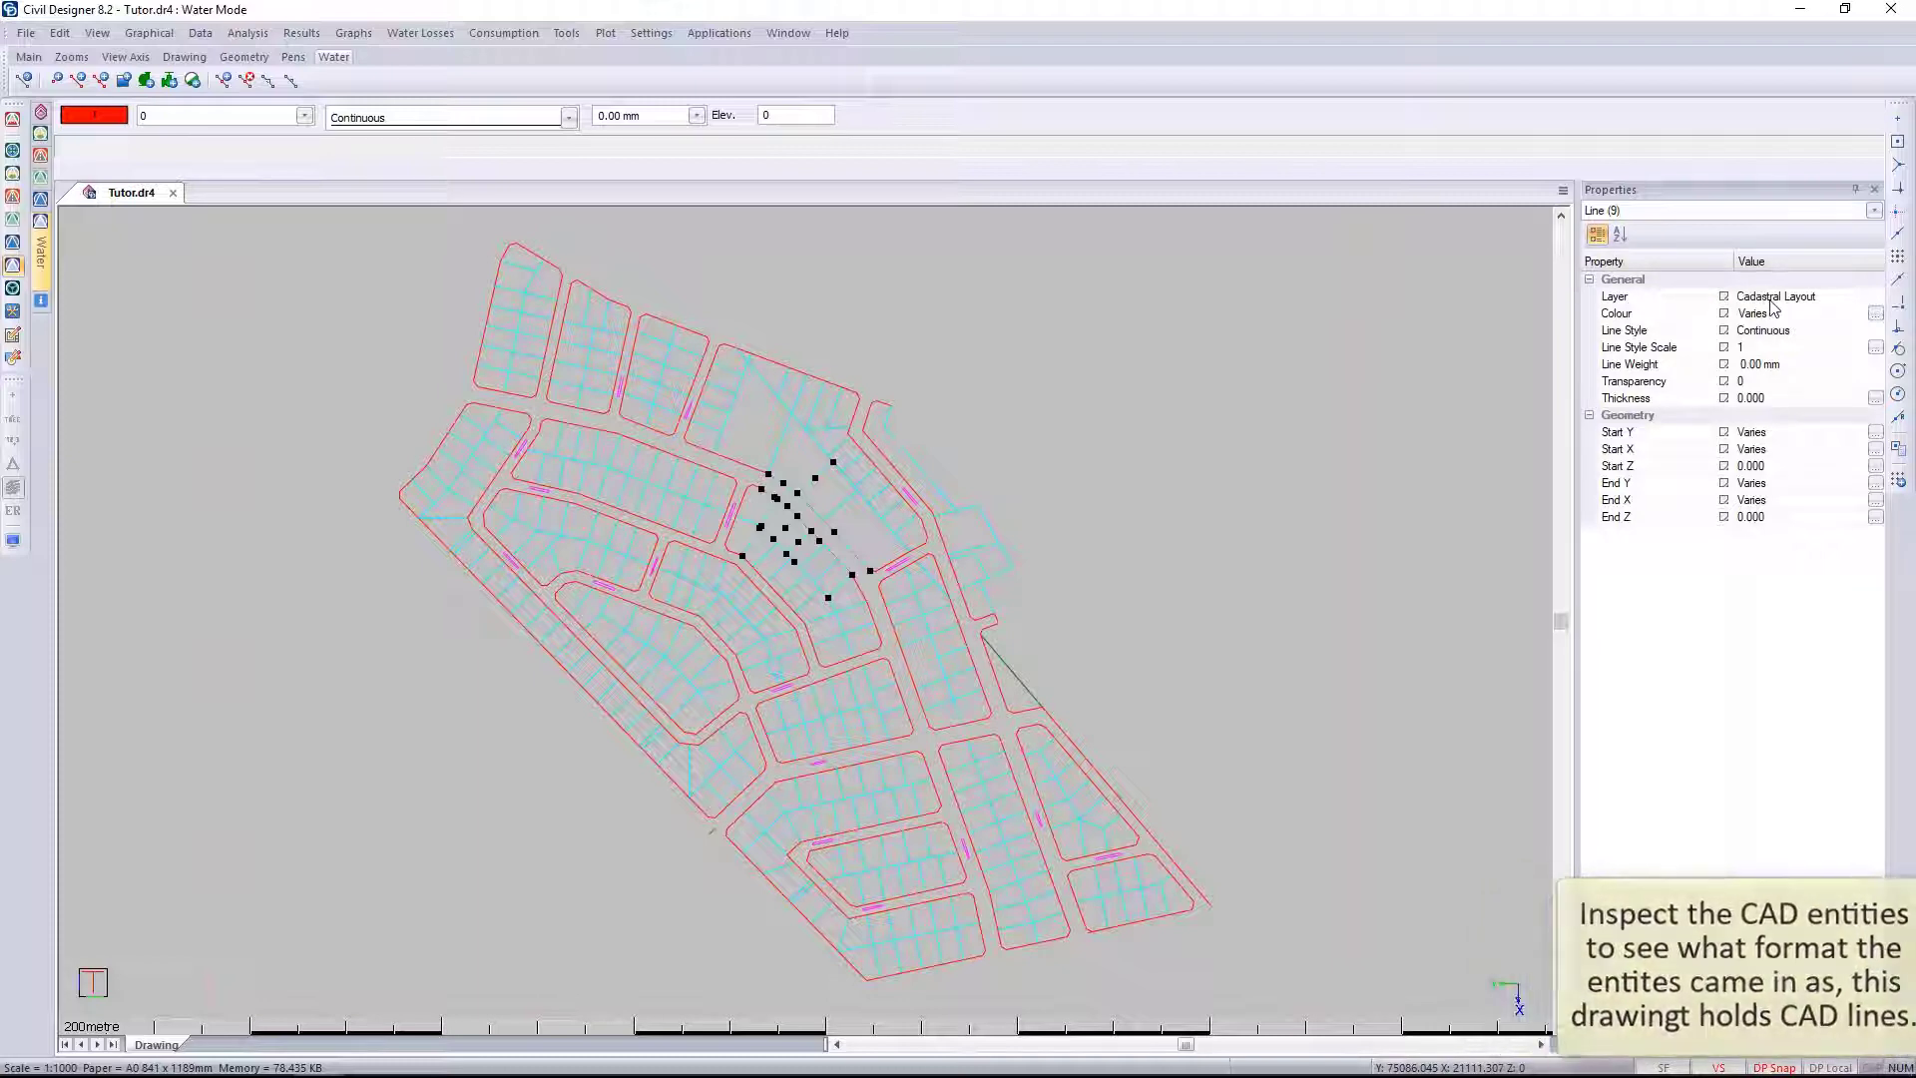
key(Escape)
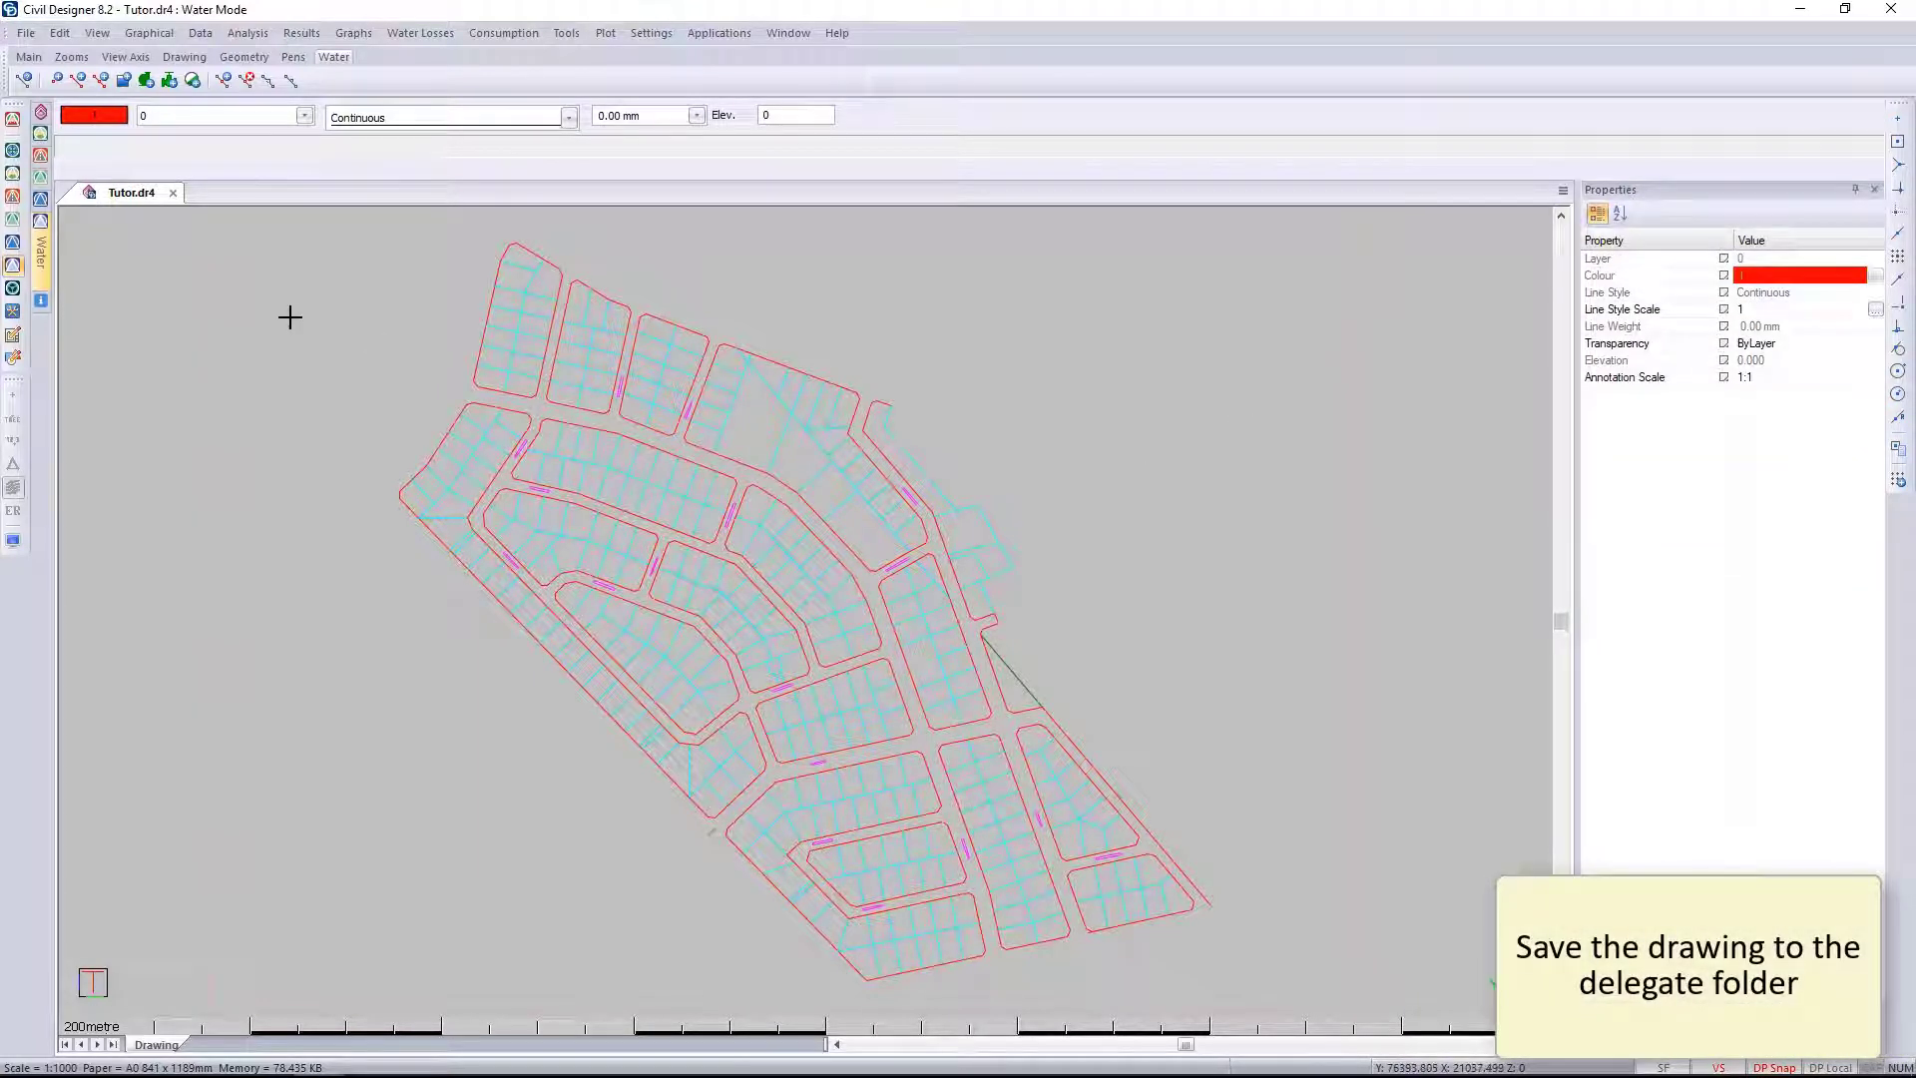
Step: Save the drawing as Tutor Town Layout in the Delegate Saved Dataset folder
click(26, 33)
click(60, 190)
click(950, 280)
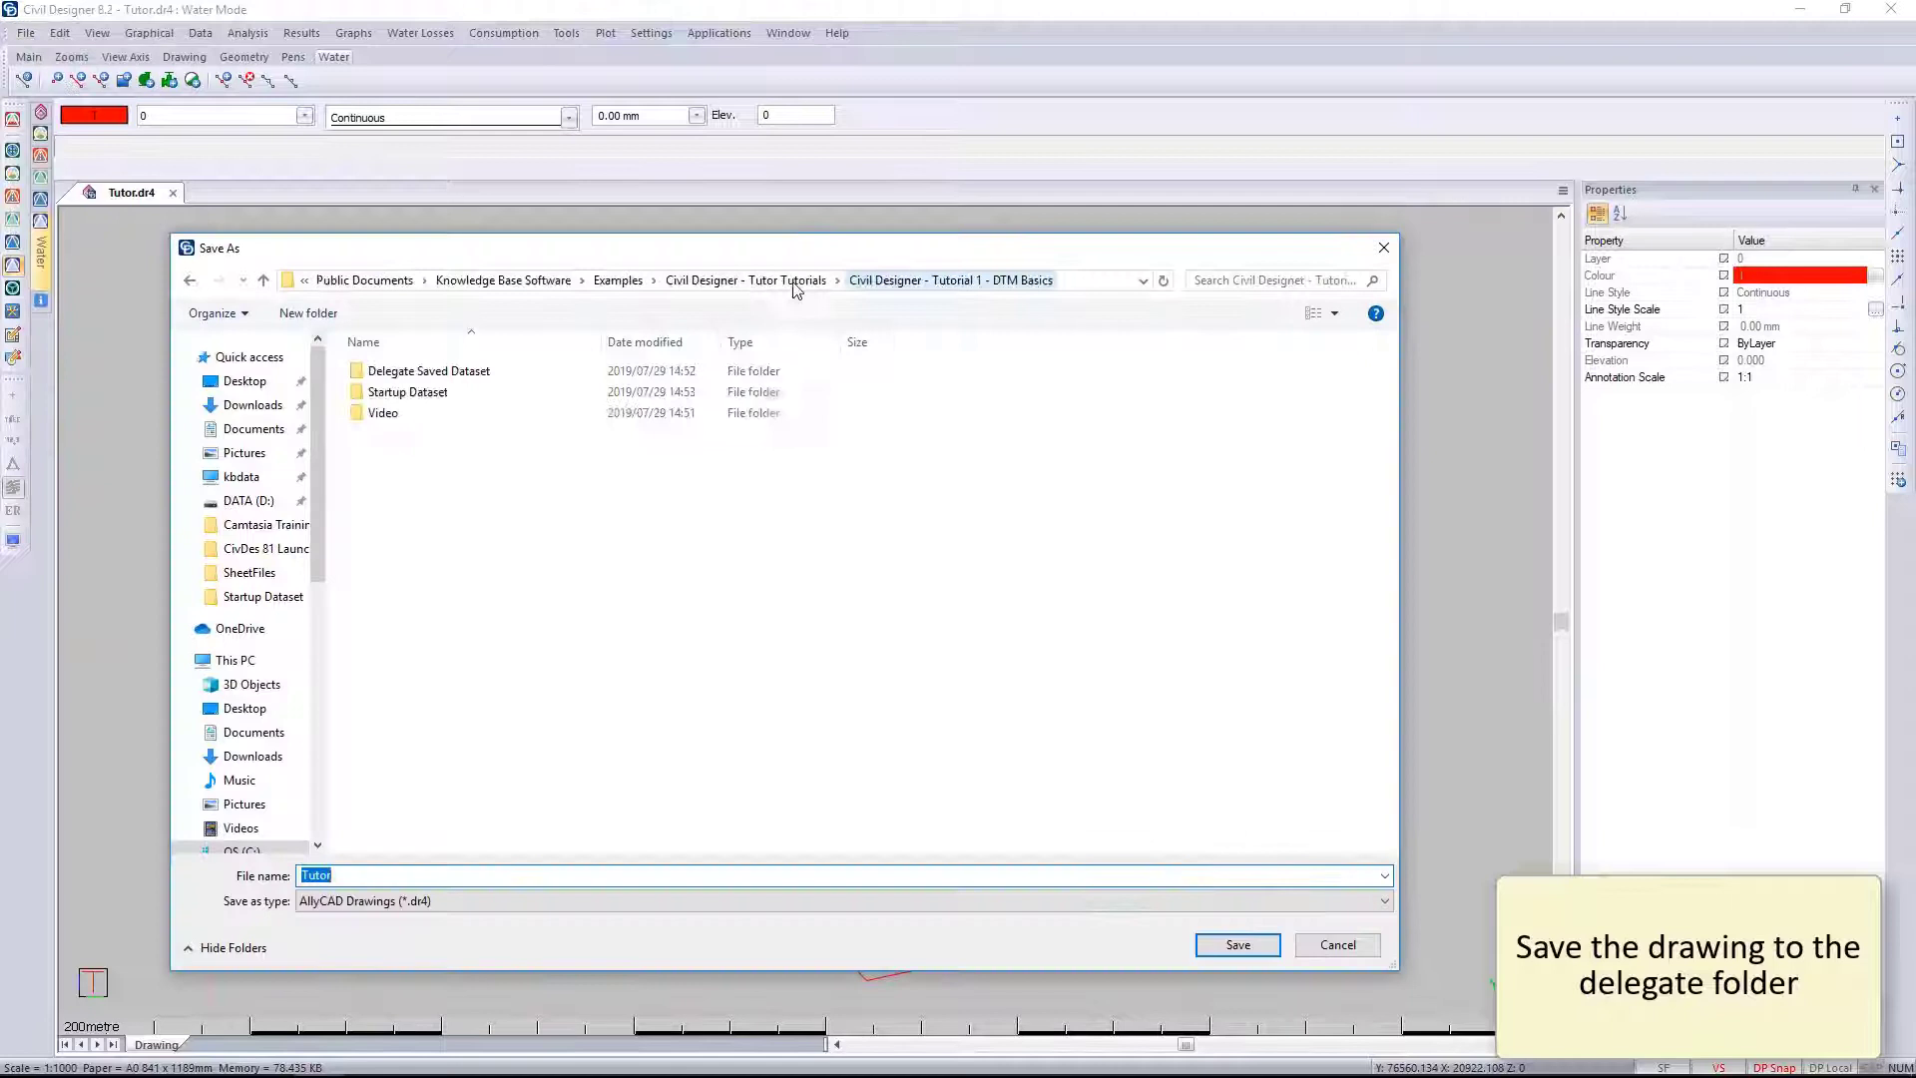
double_click(415, 371)
click(405, 881)
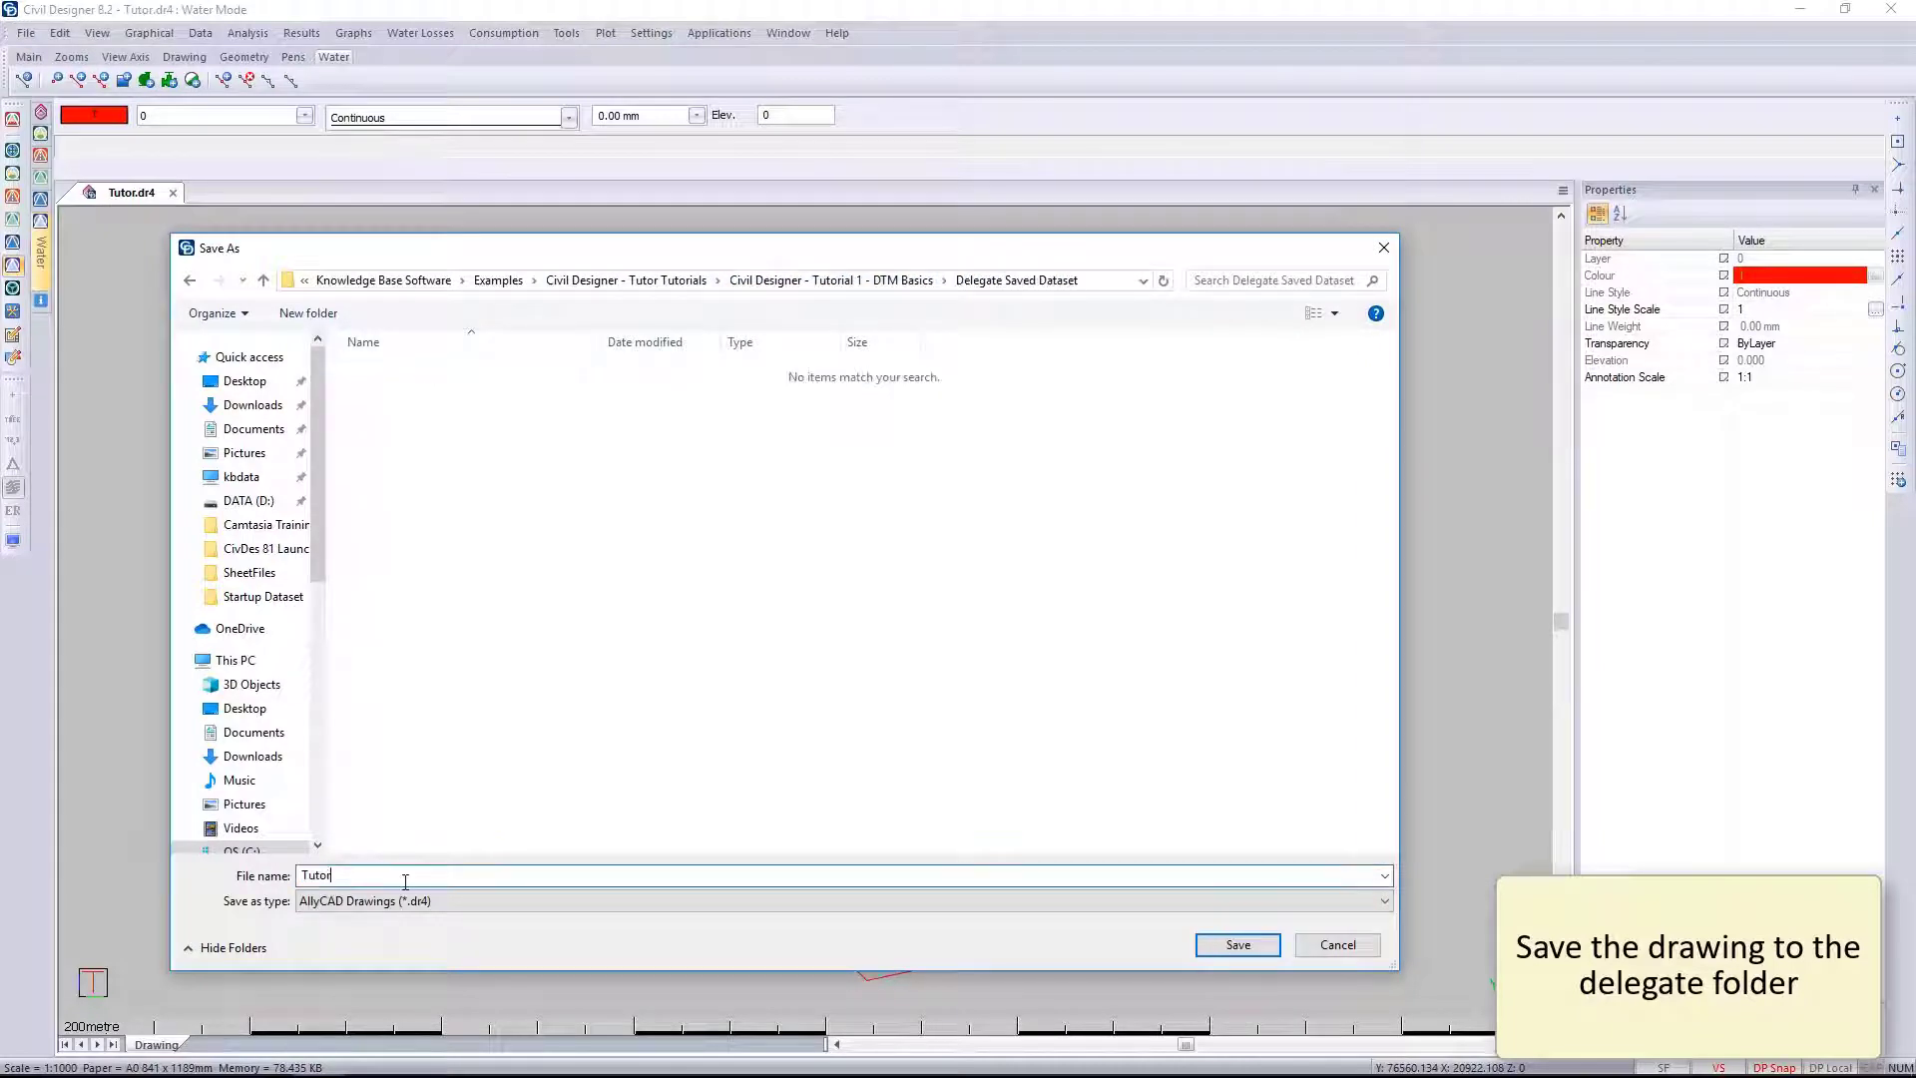
click(1235, 944)
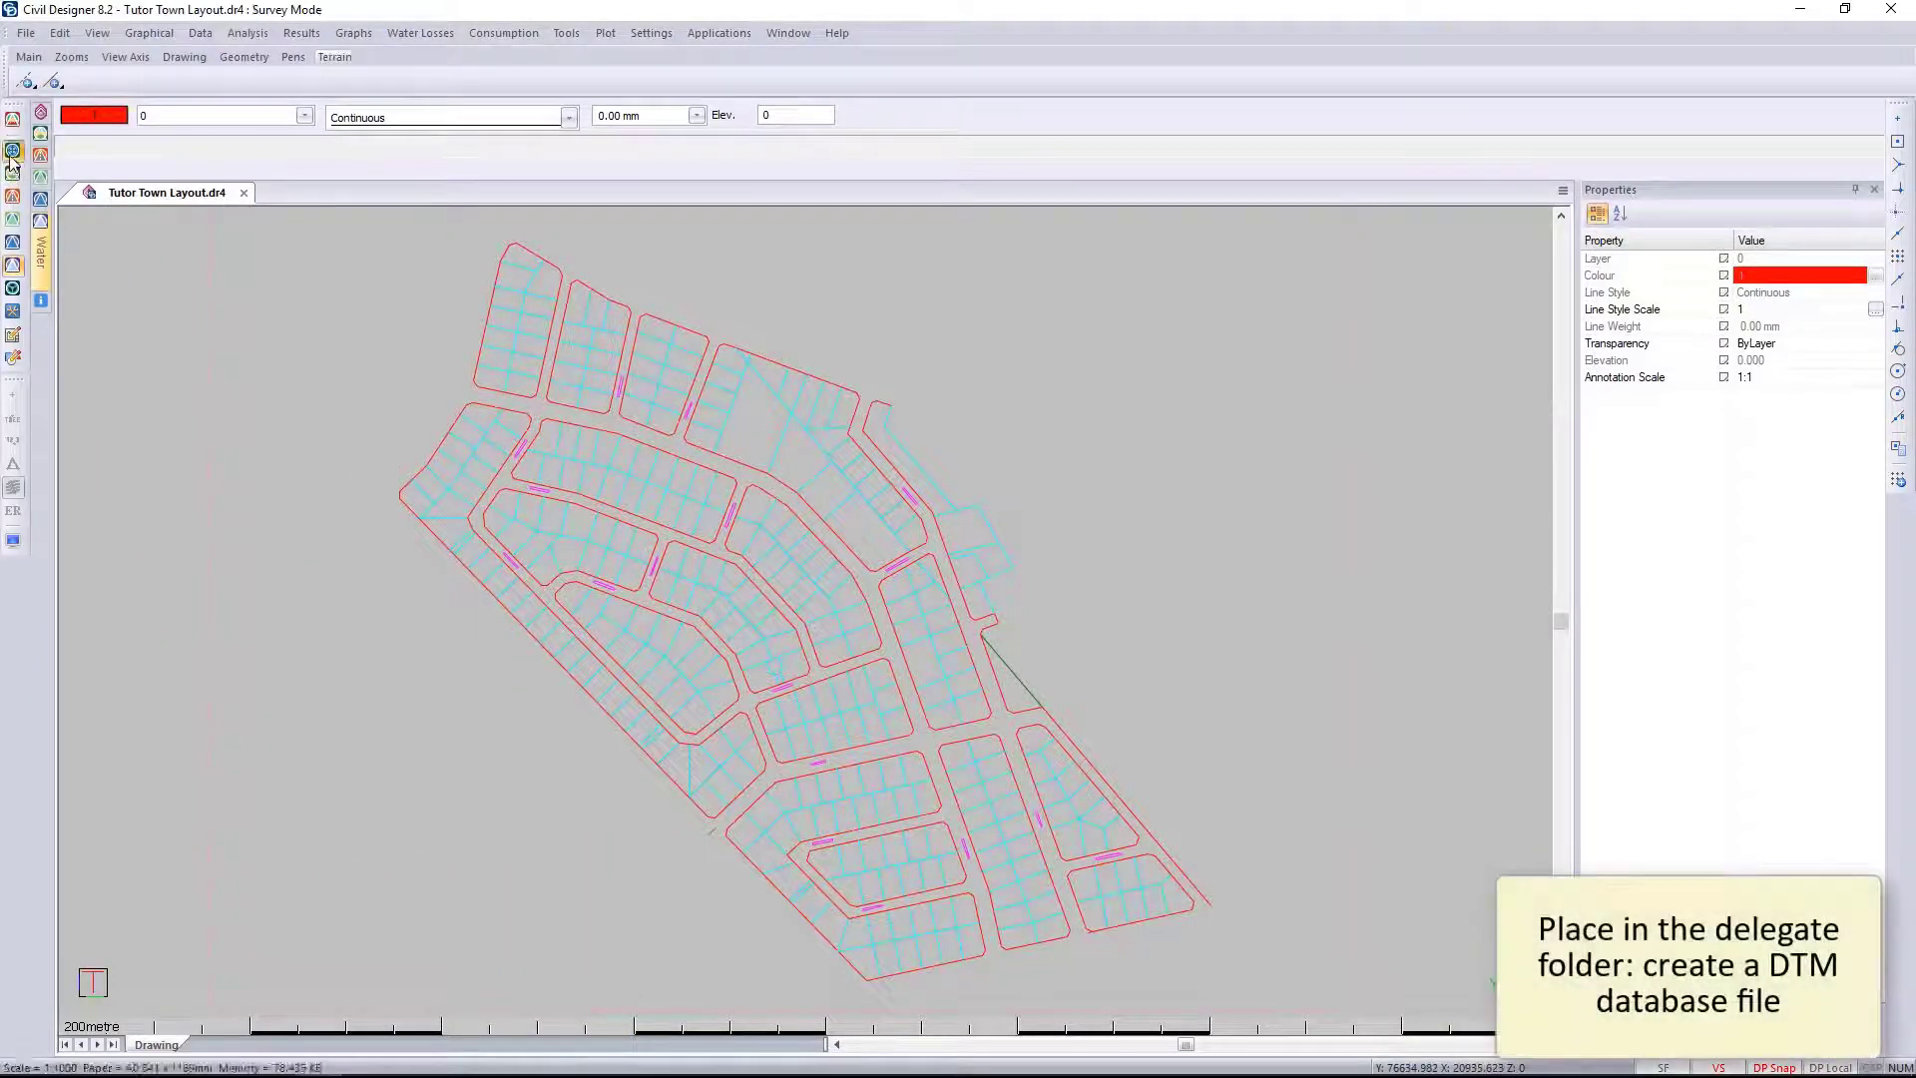
Step: Switch to Survey mode and create the terrain database file Tutor DTM in the Delegate Saved Dataset folder through the project settings
click(12, 151)
click(26, 33)
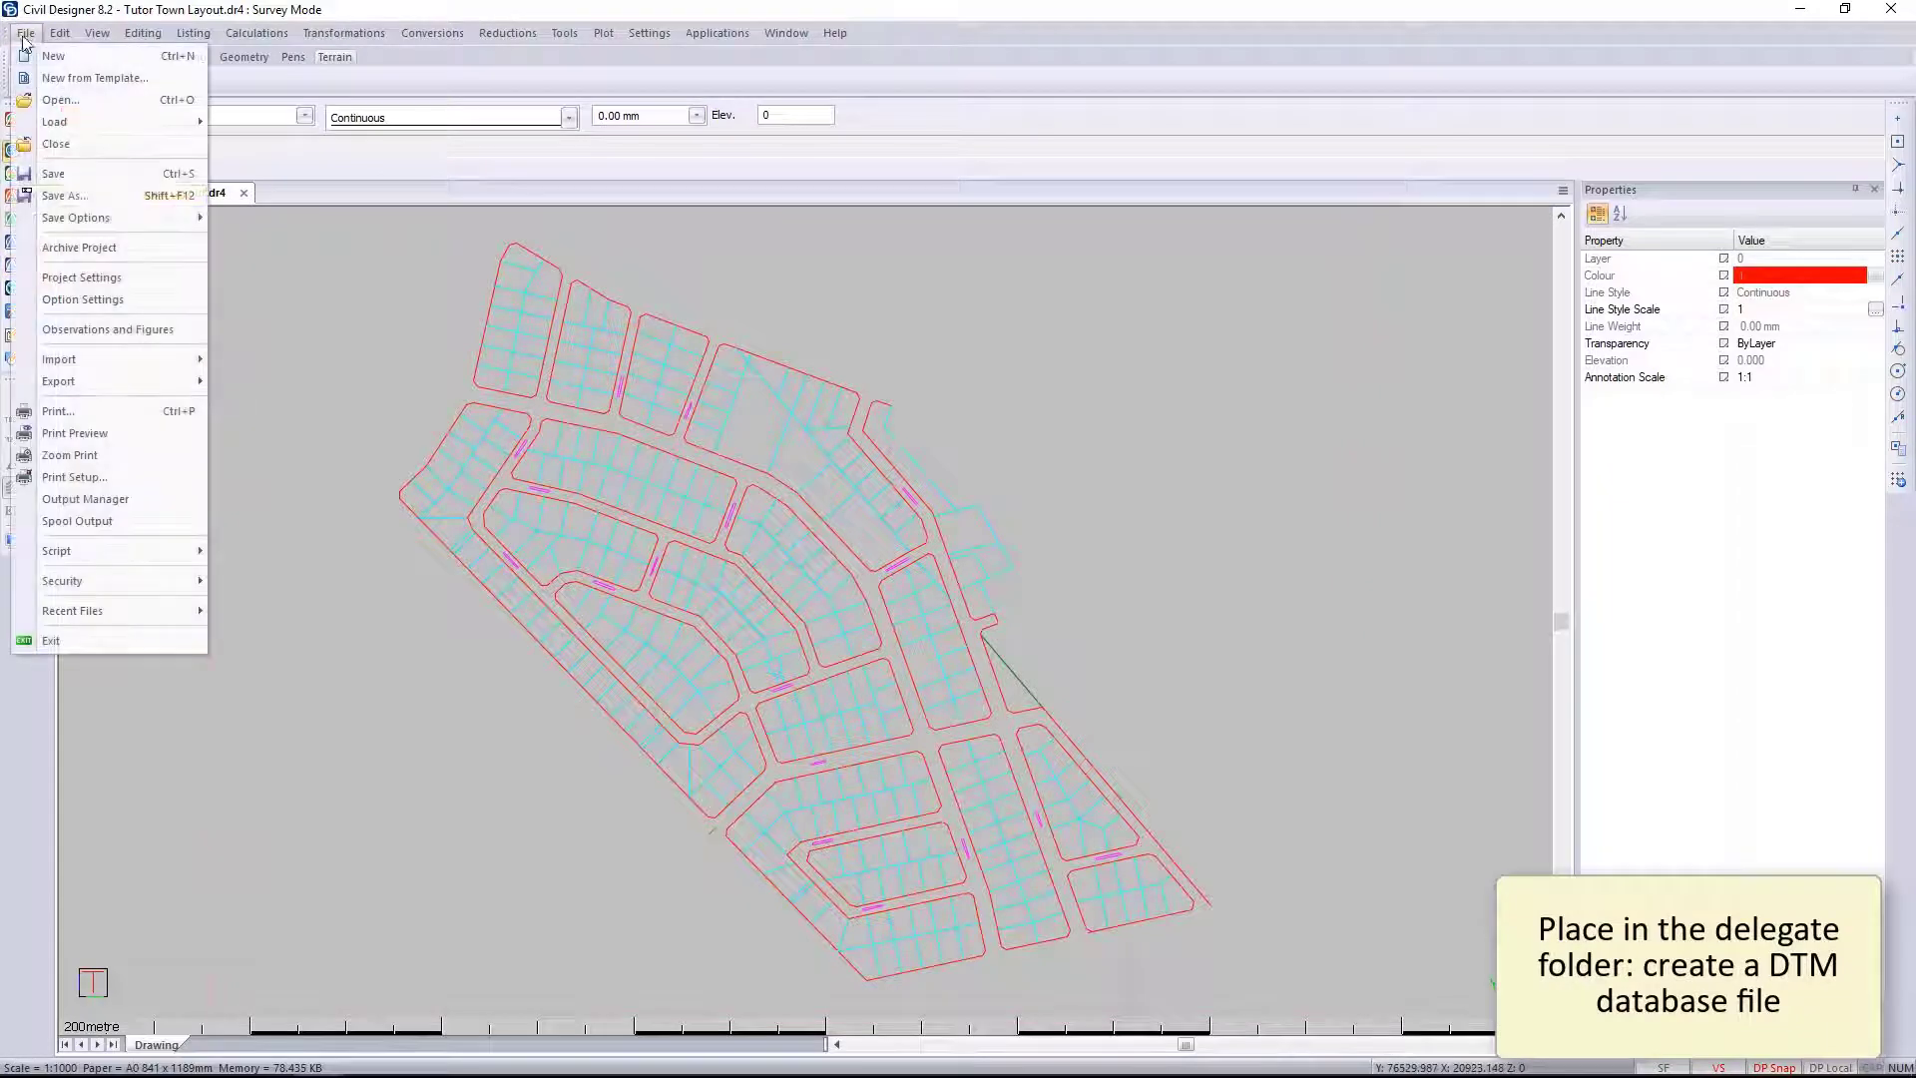
click(141, 276)
click(818, 394)
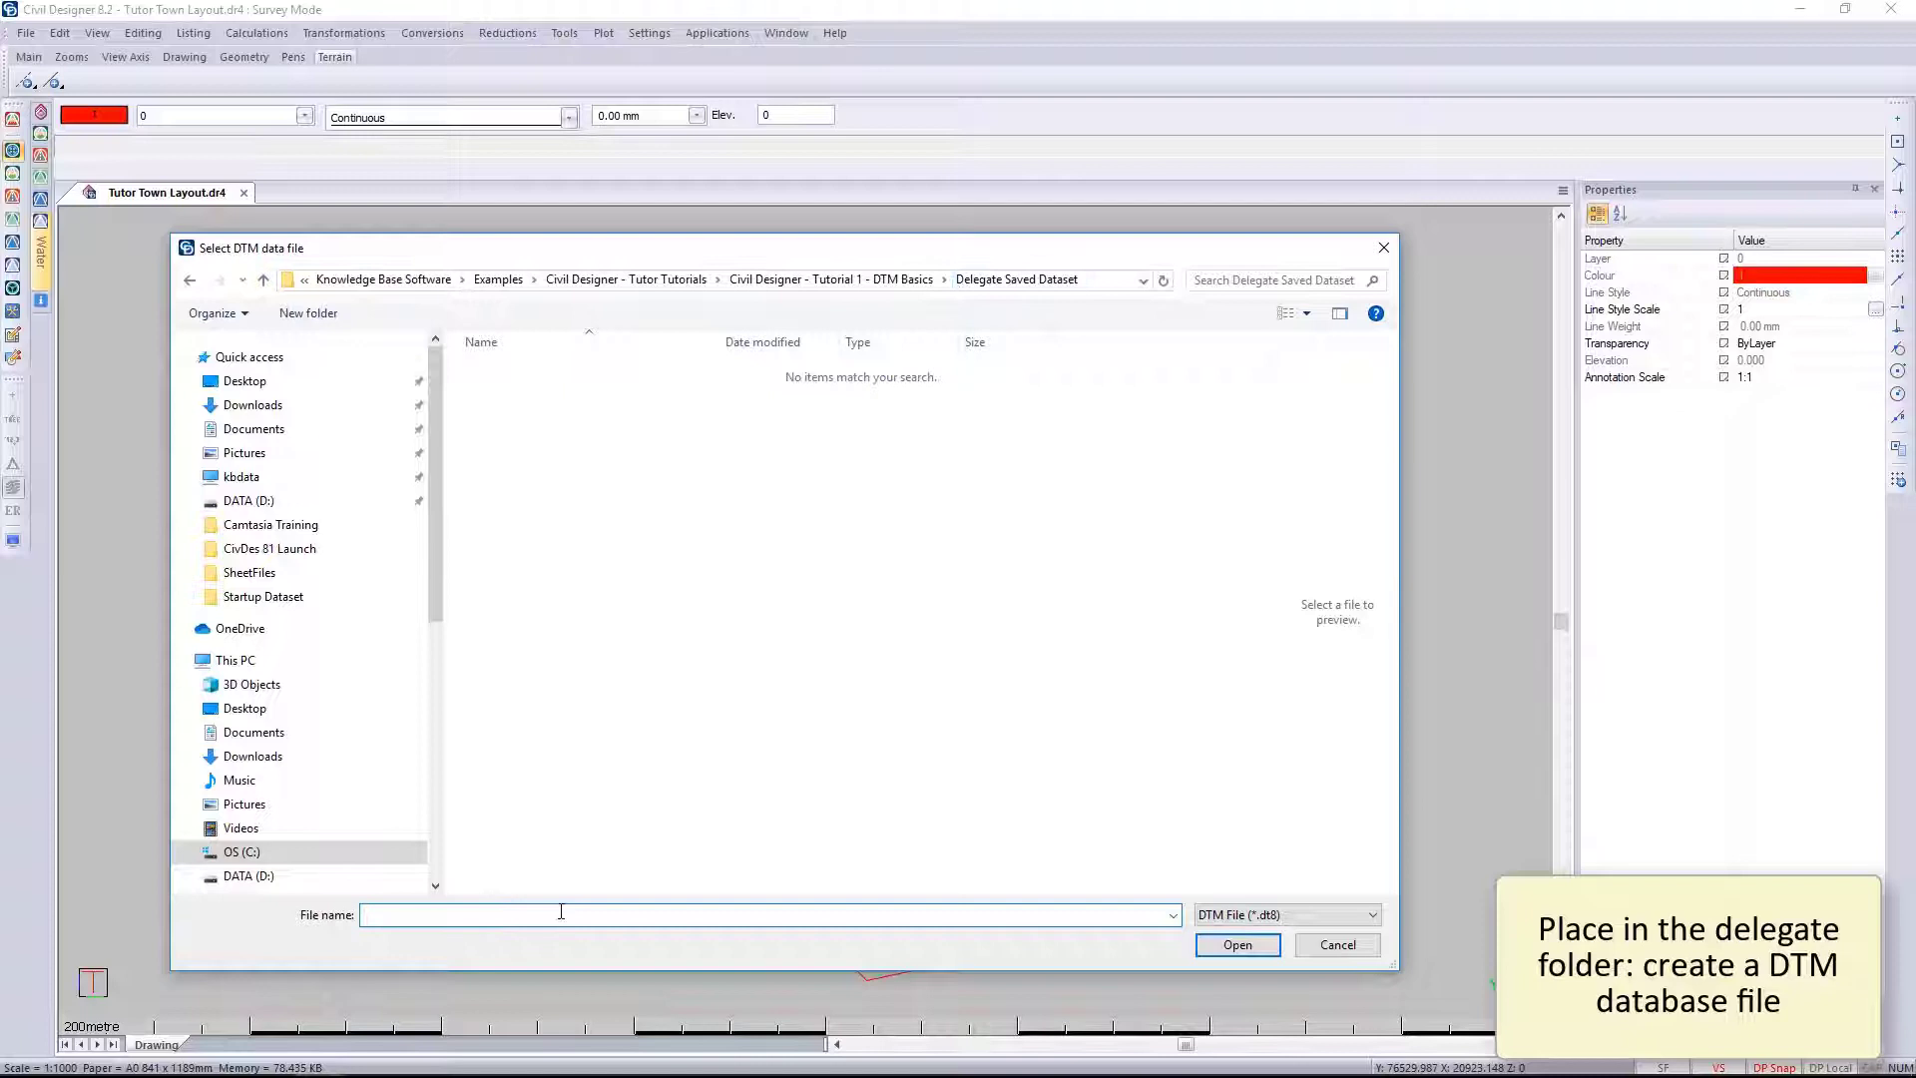
text(Tutor DTM)
click(1230, 950)
click(1100, 612)
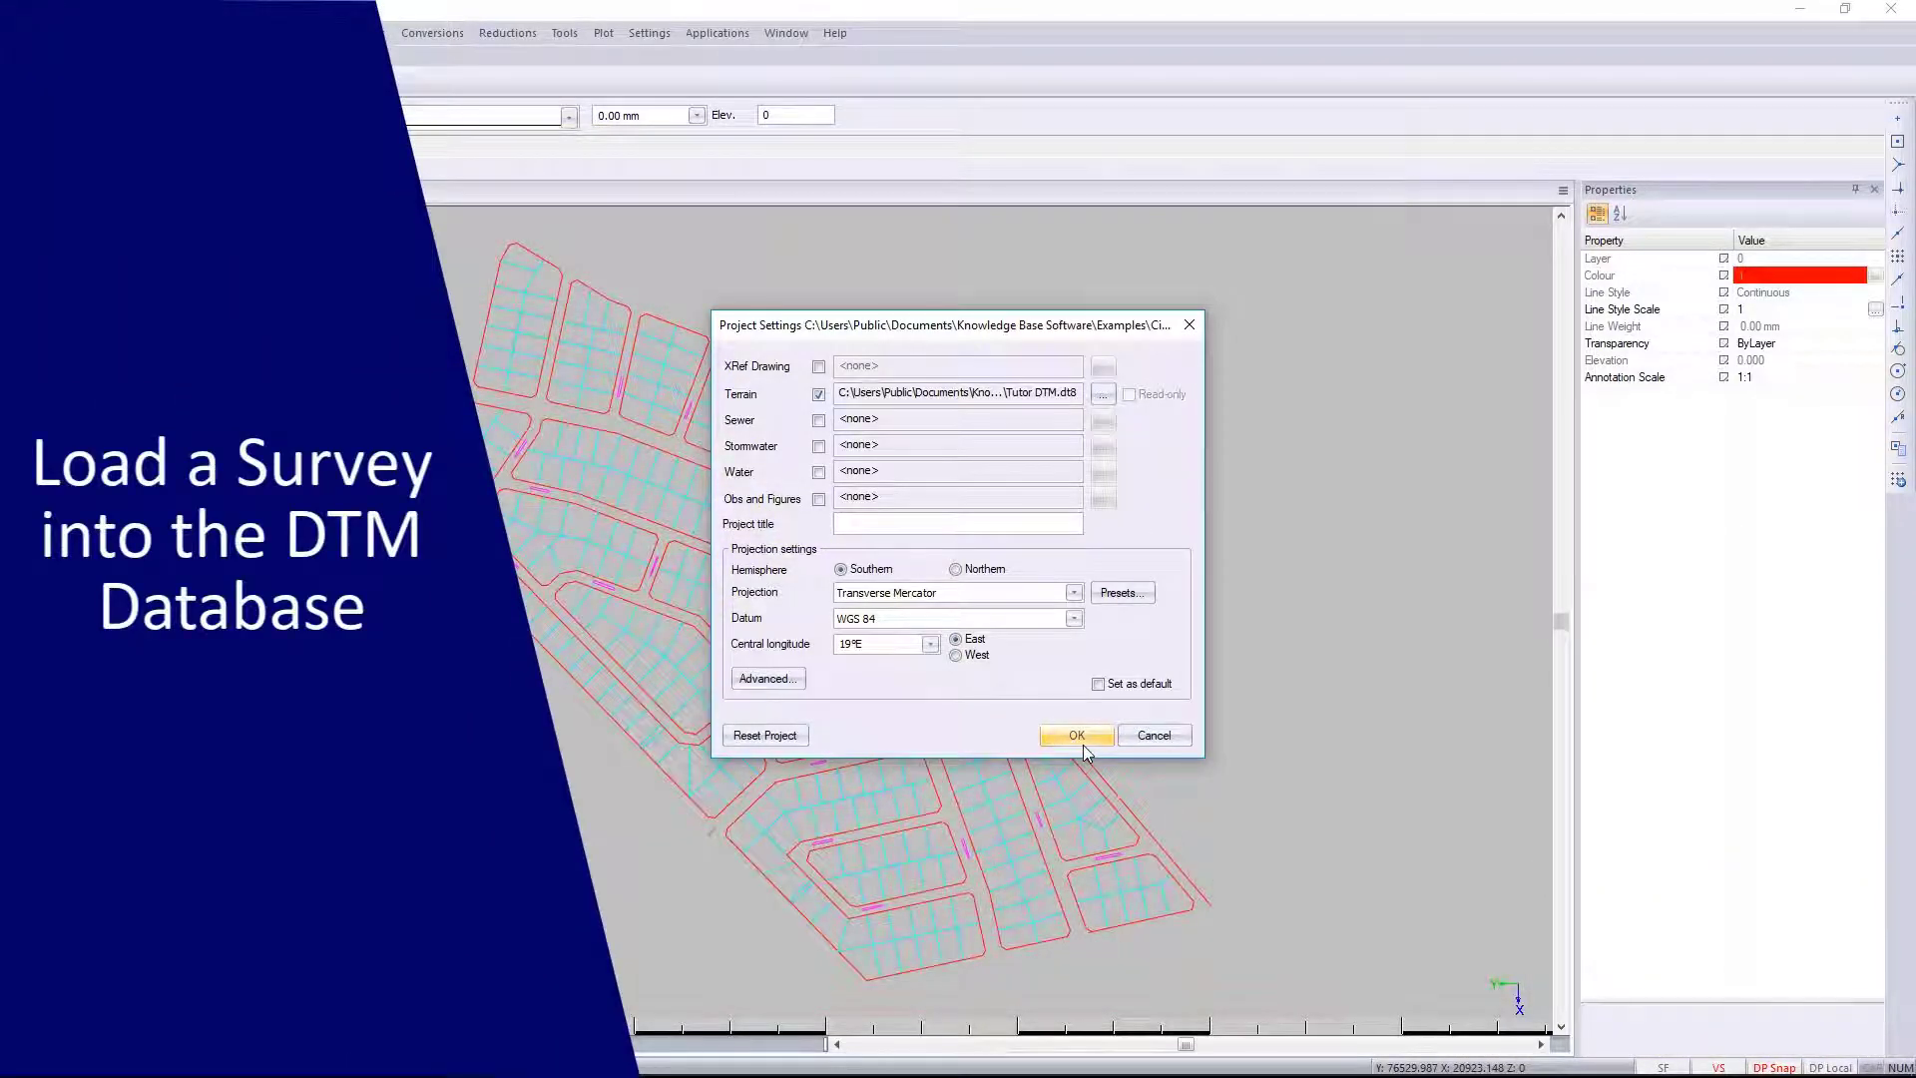
click(1082, 742)
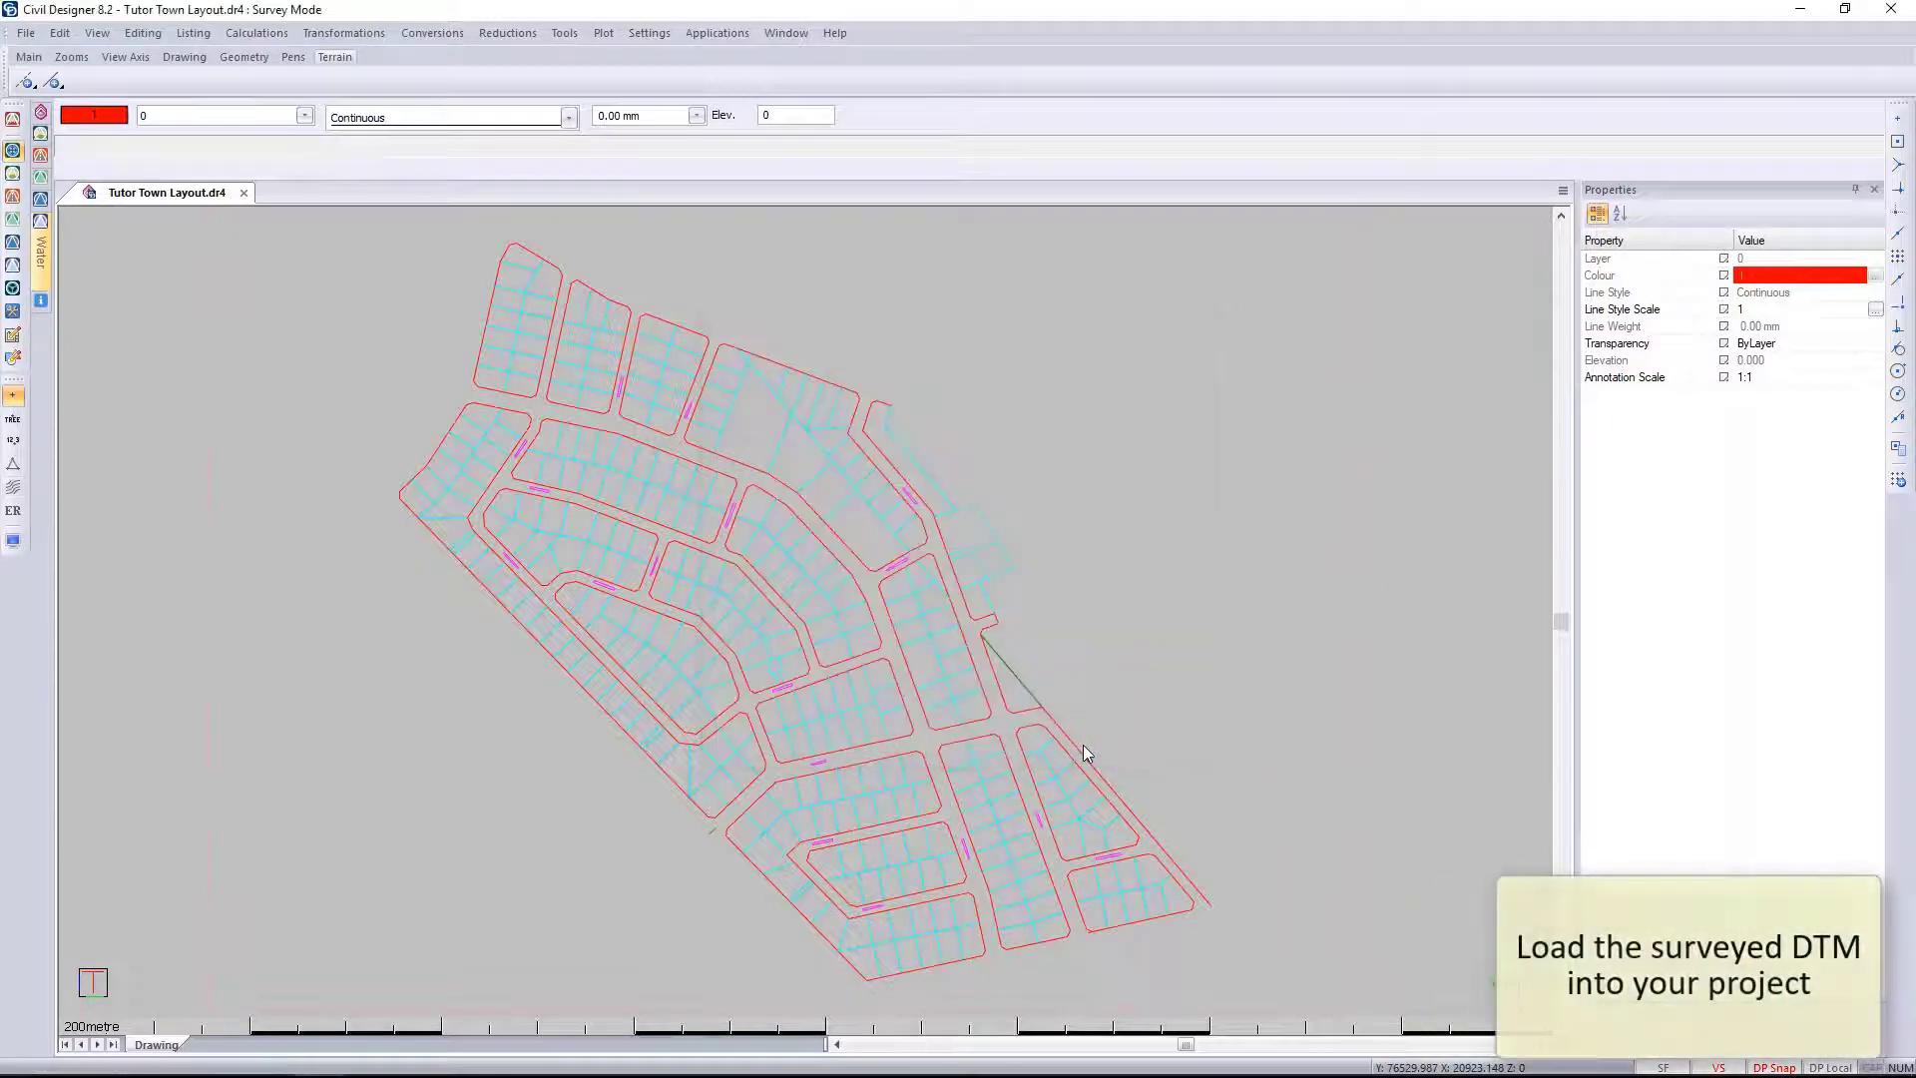
Step: Start an ASCII import into the terrain database with the Tutor YXZ Survey CSV file from the Startup Dataset folder
click(26, 33)
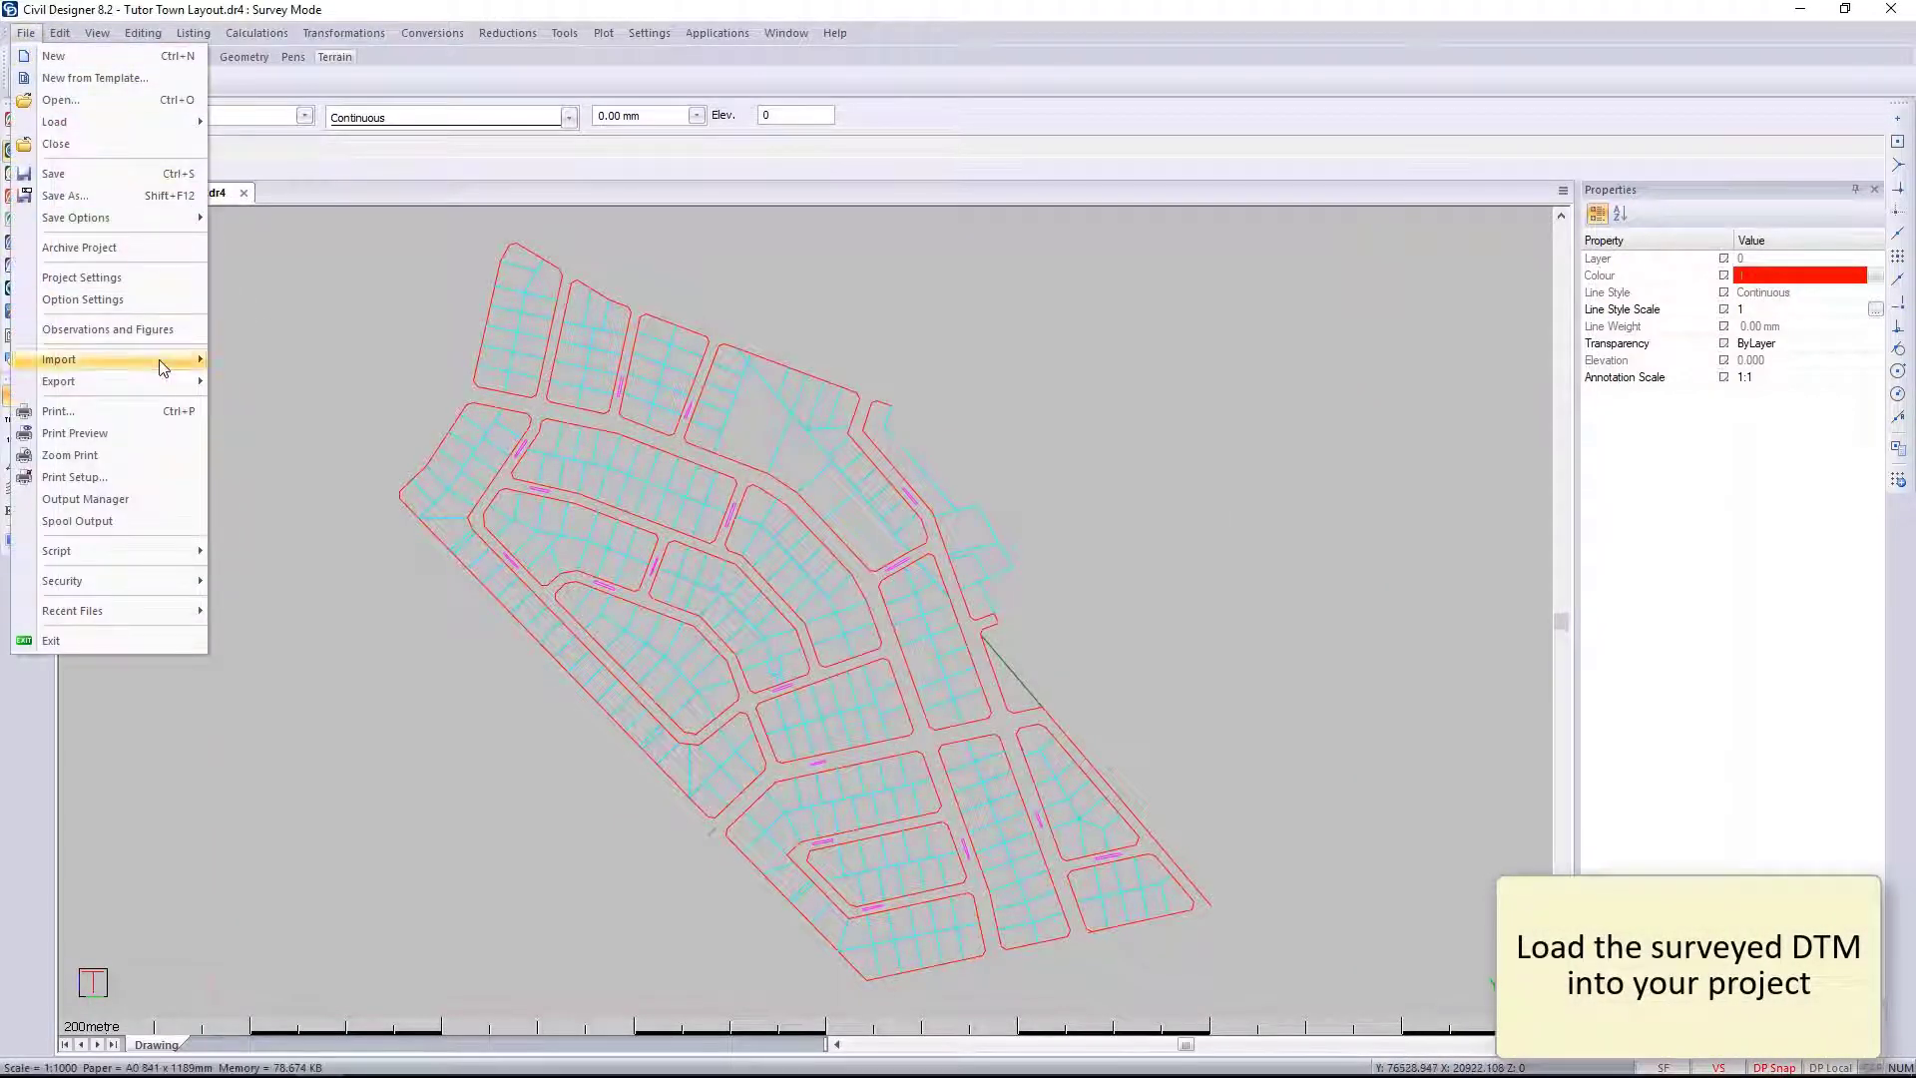
mouse_move(163, 367)
mouse_move(379, 389)
click(454, 389)
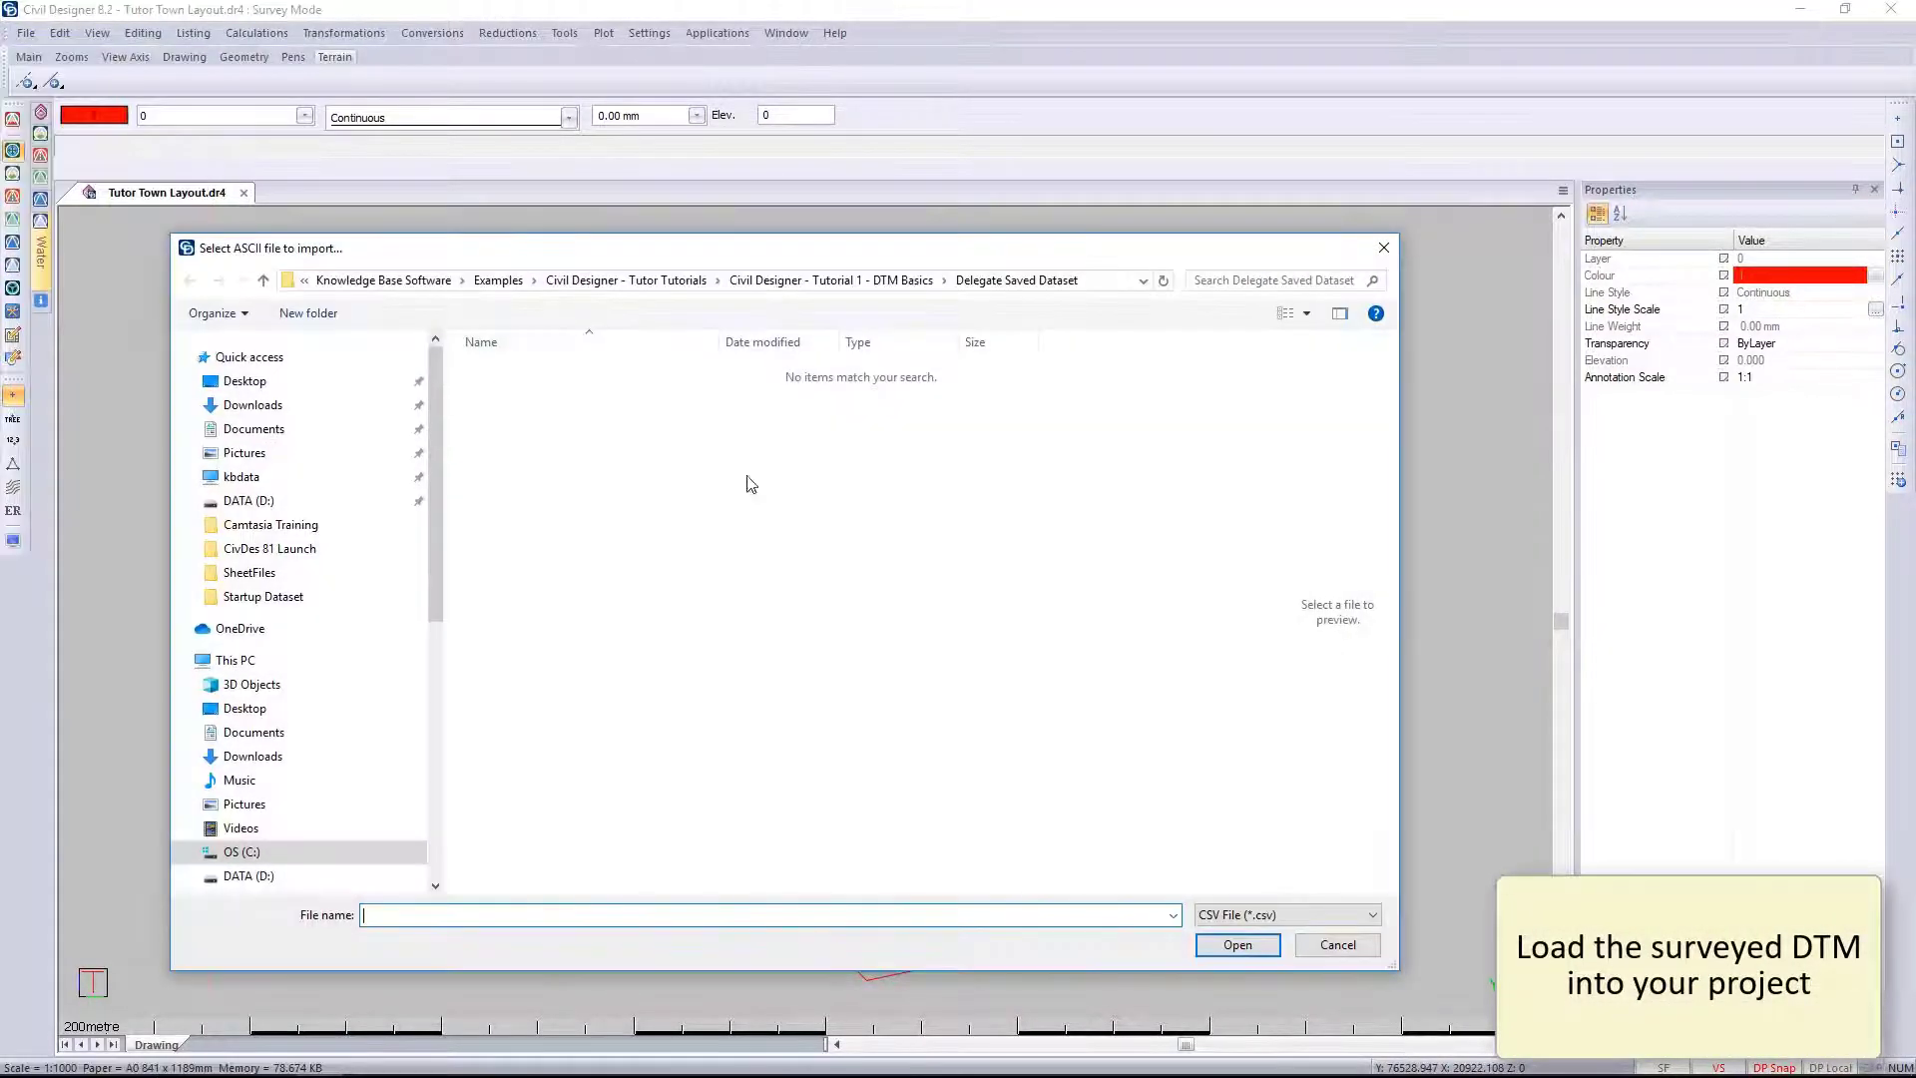
click(848, 281)
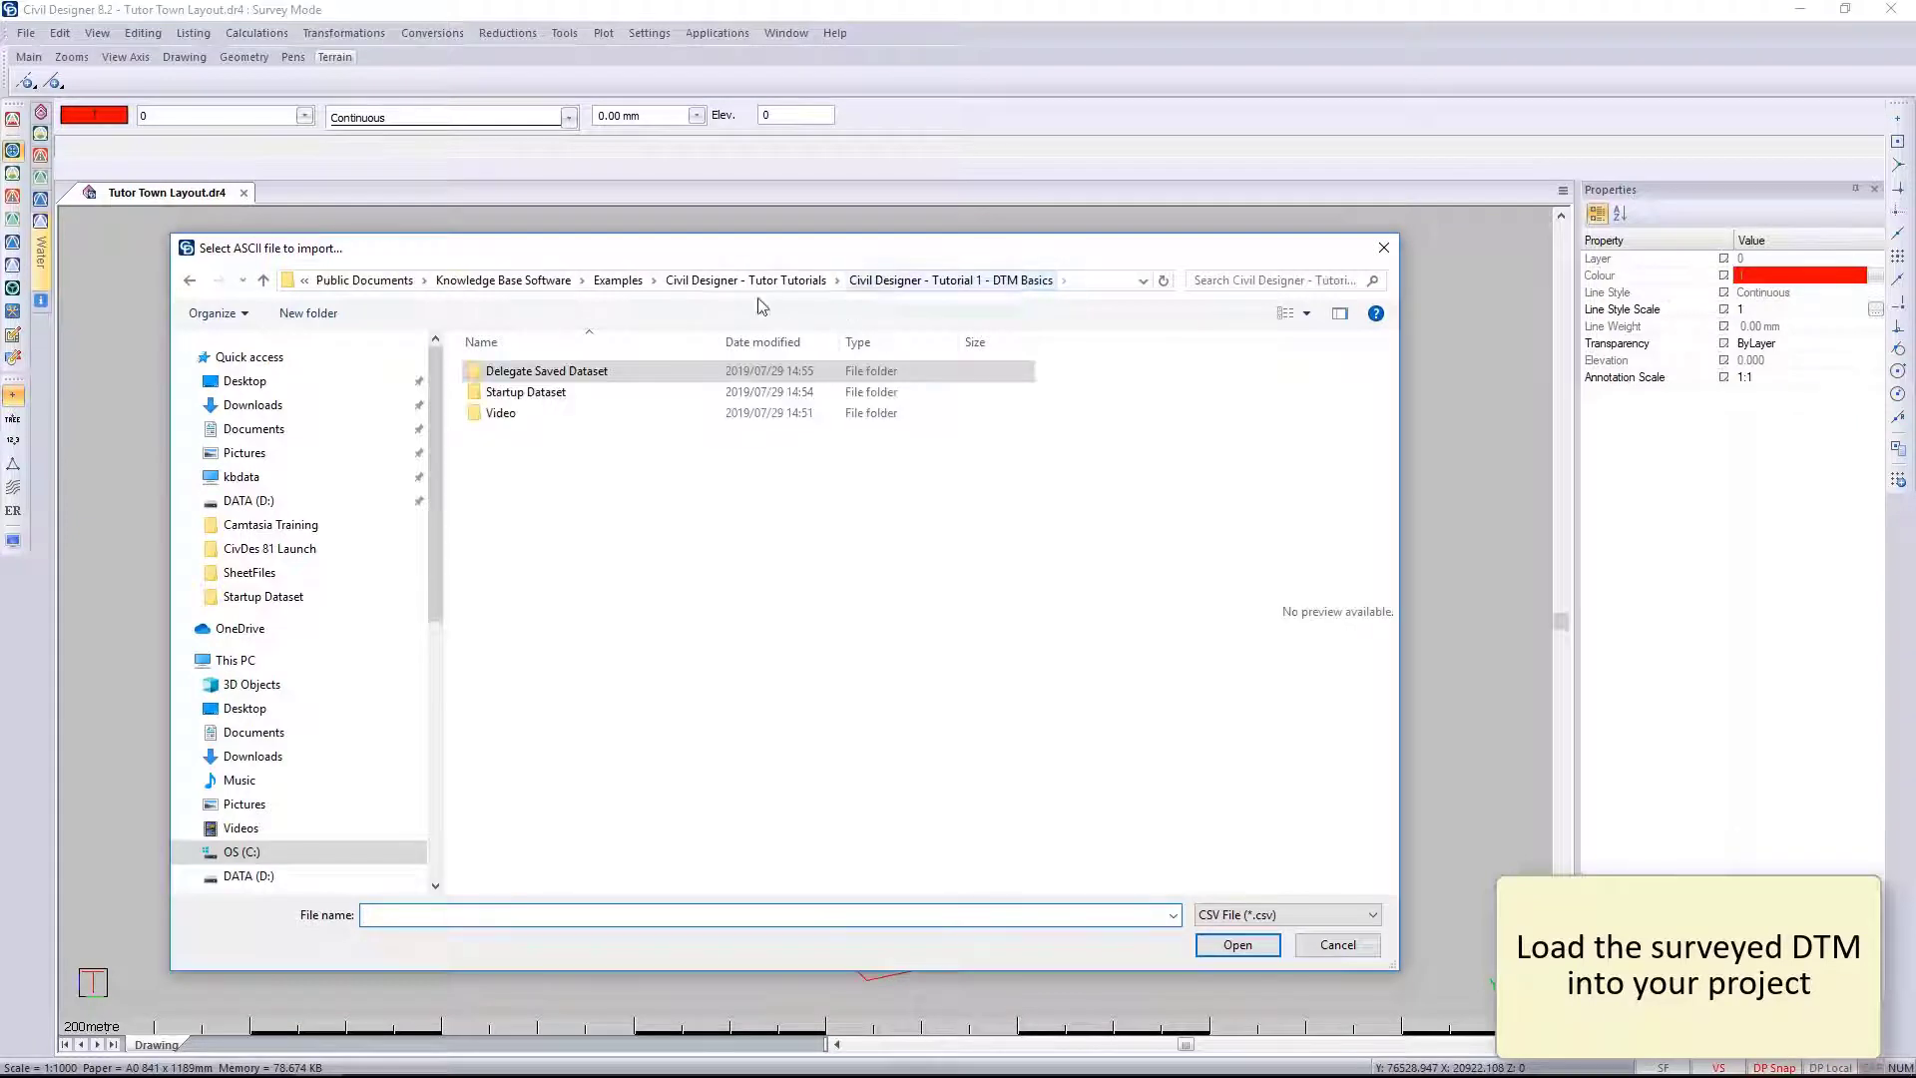
double_click(529, 395)
click(532, 370)
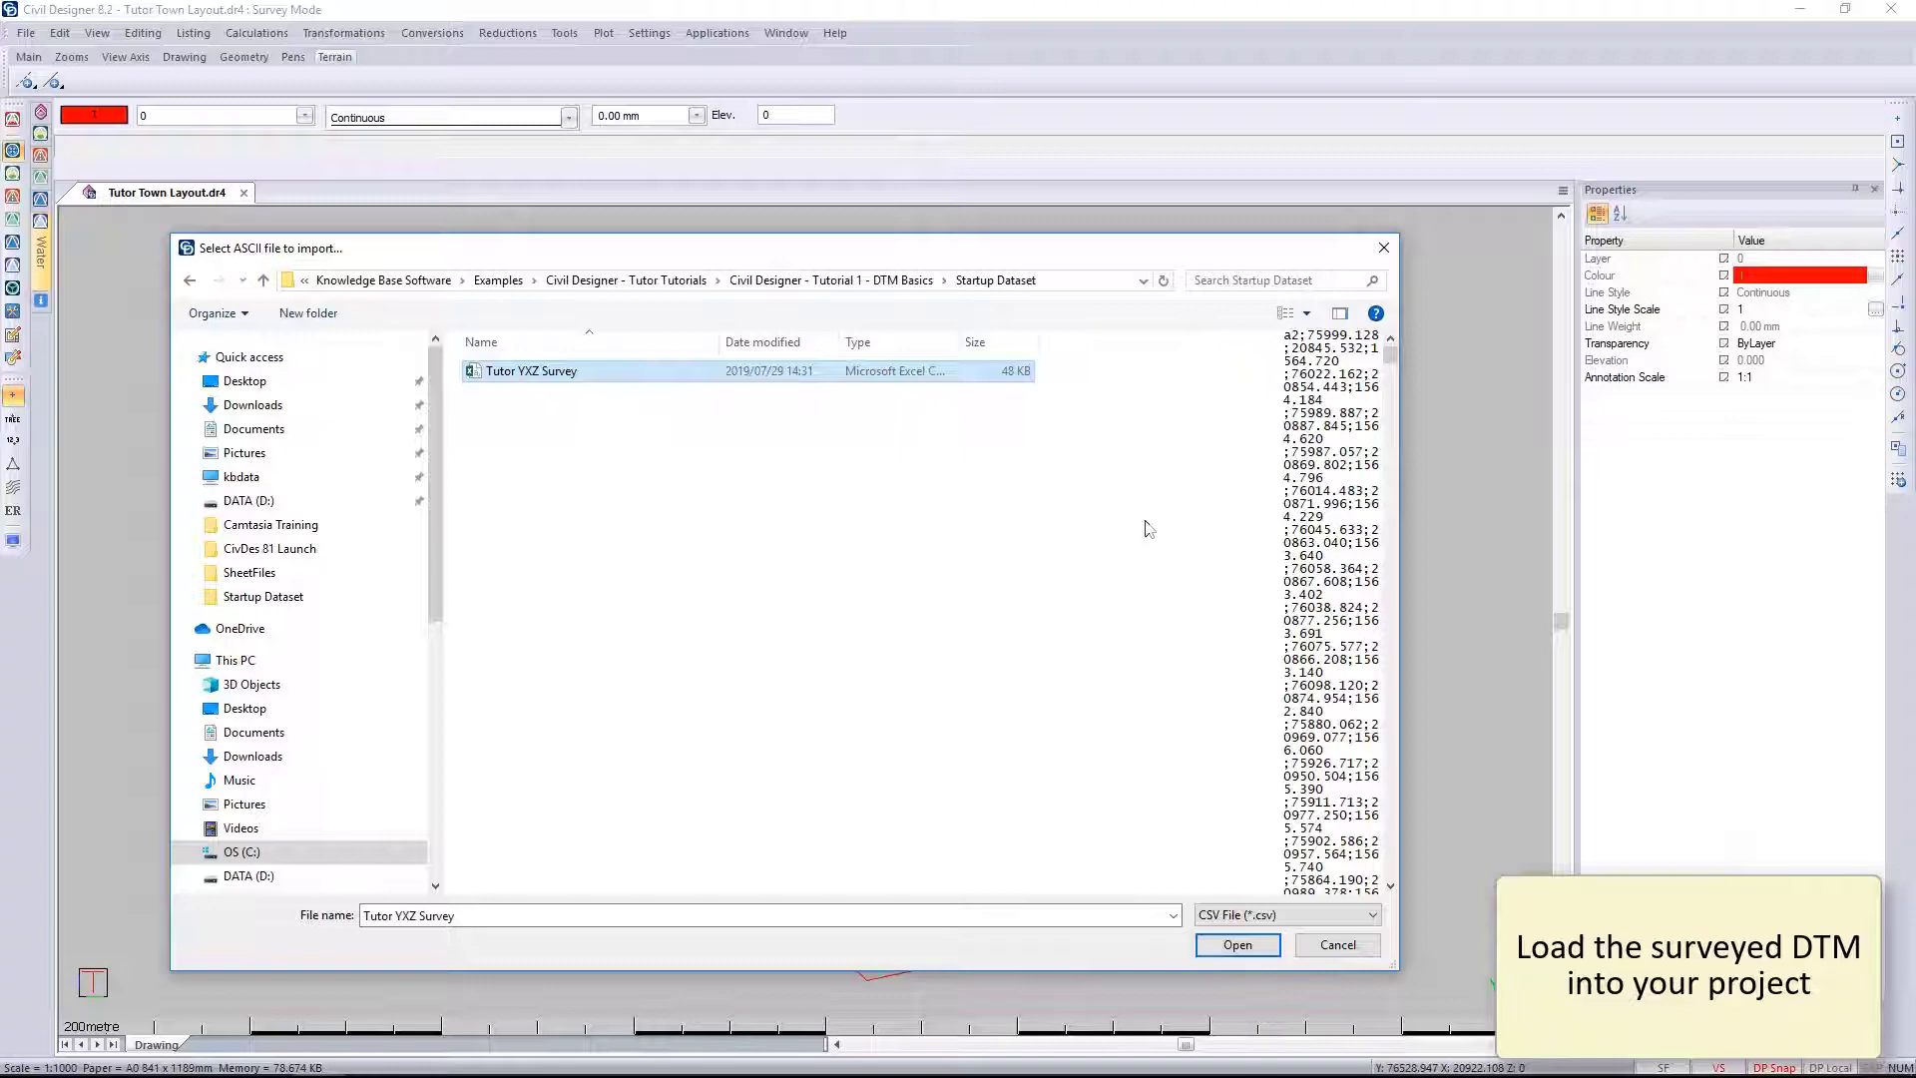
click(1238, 944)
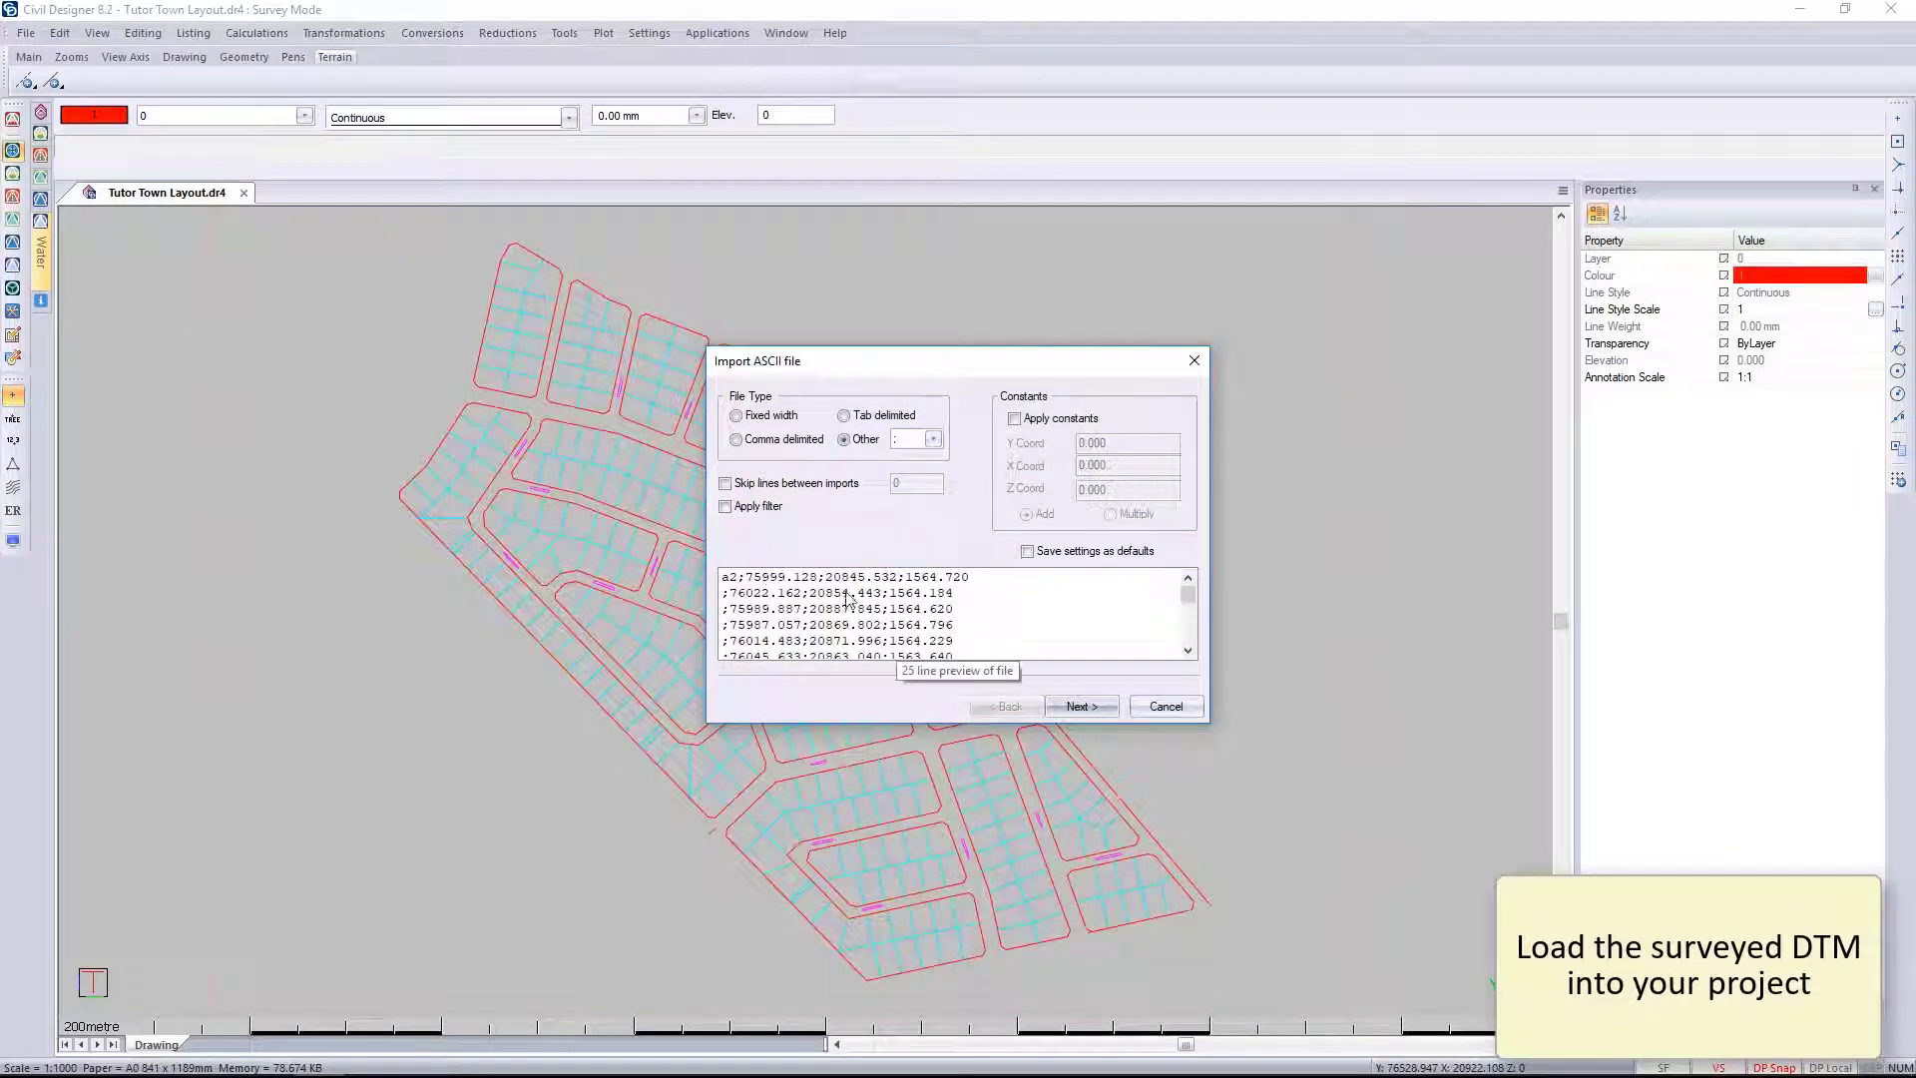
Step: Assign the Name, Y Coord, X Coord and Z Coord fields to the four survey columns and complete the import
click(1082, 706)
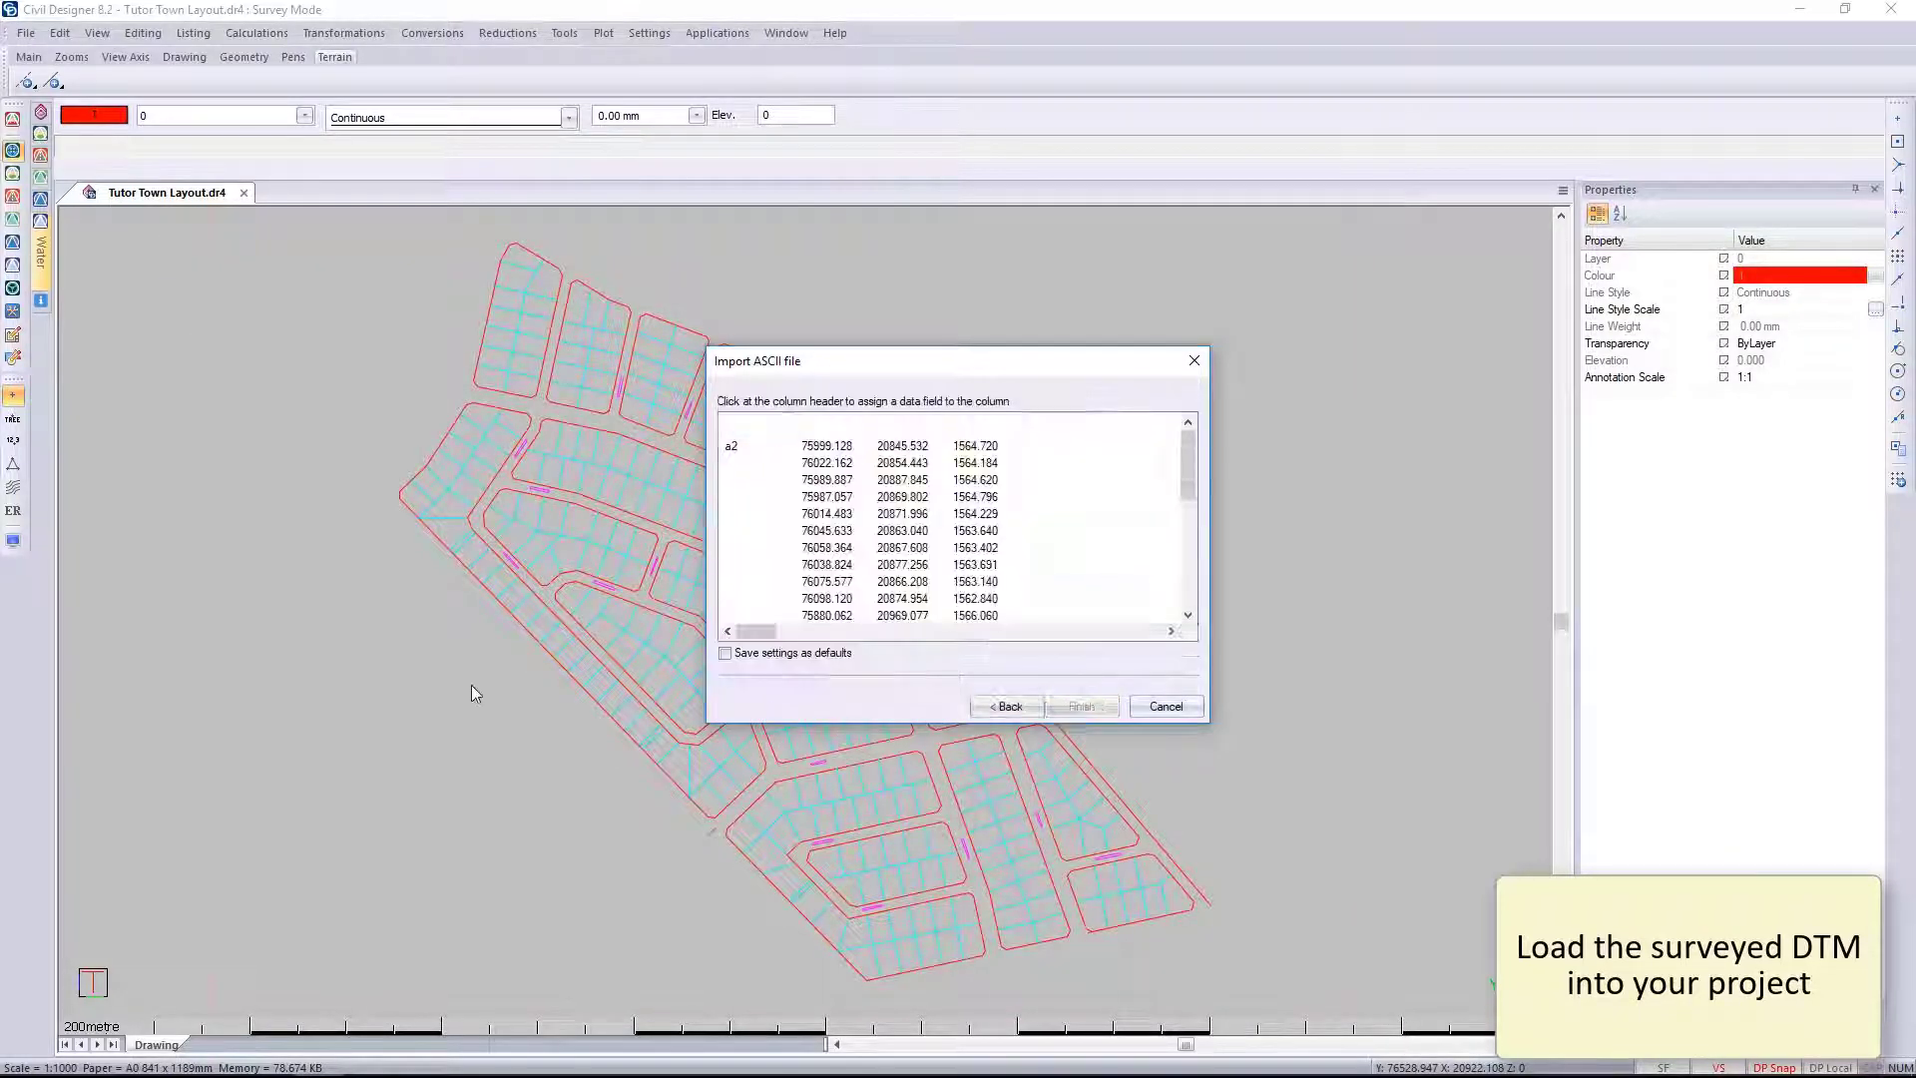
click(751, 426)
click(798, 464)
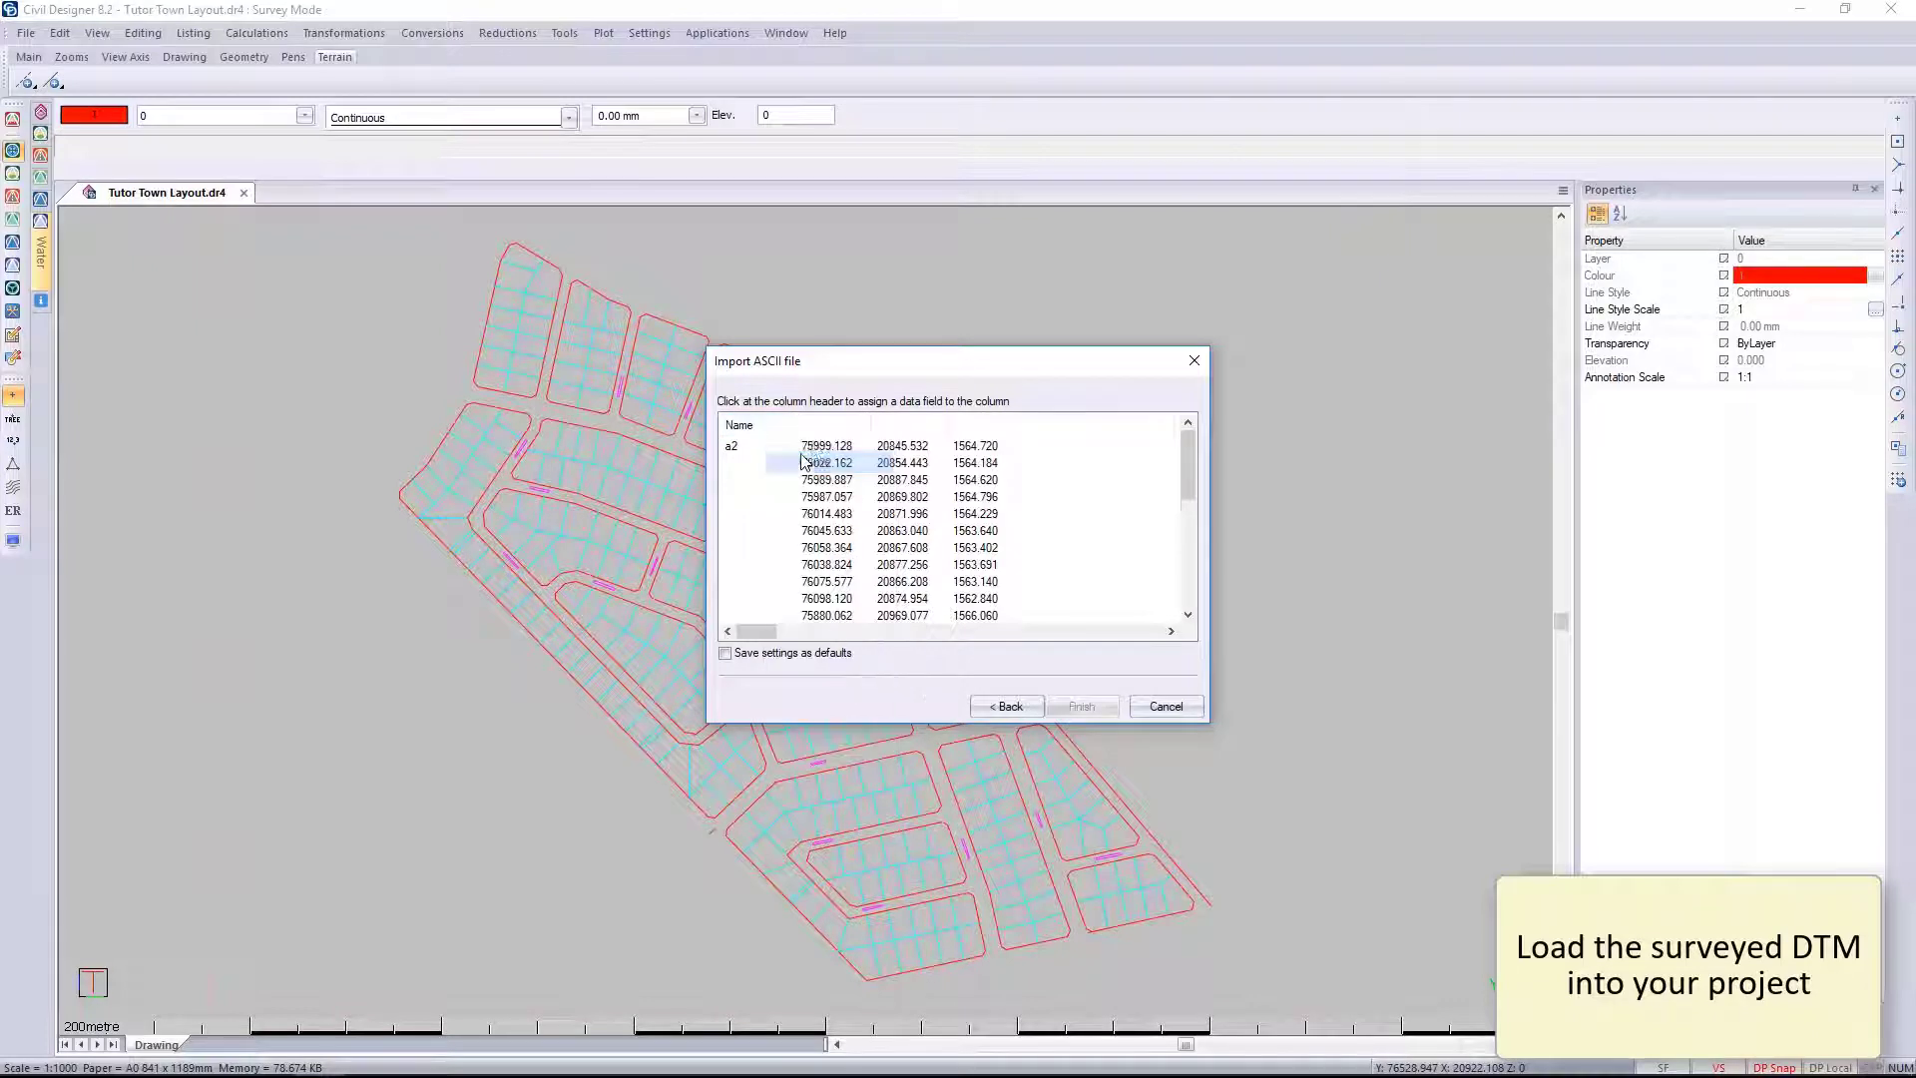
click(832, 427)
click(848, 481)
click(911, 426)
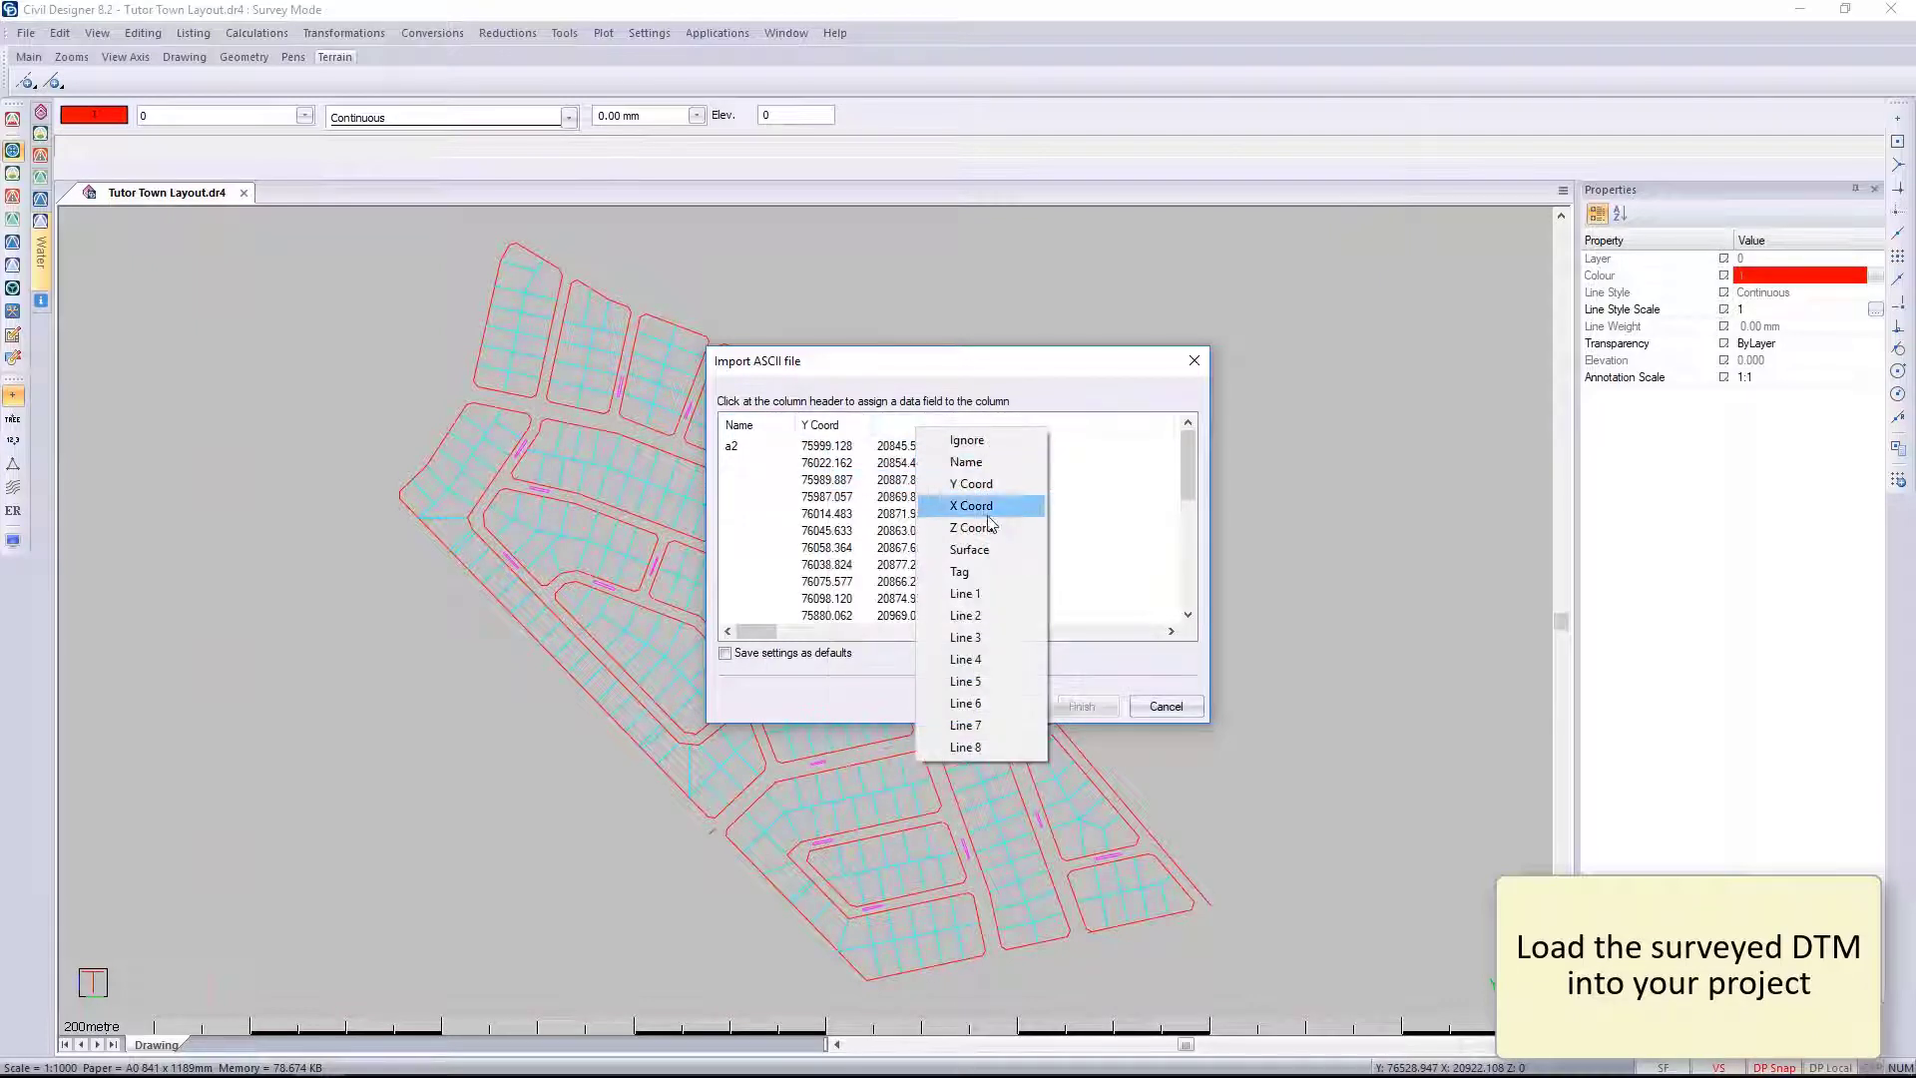
click(928, 498)
click(1001, 430)
click(1091, 521)
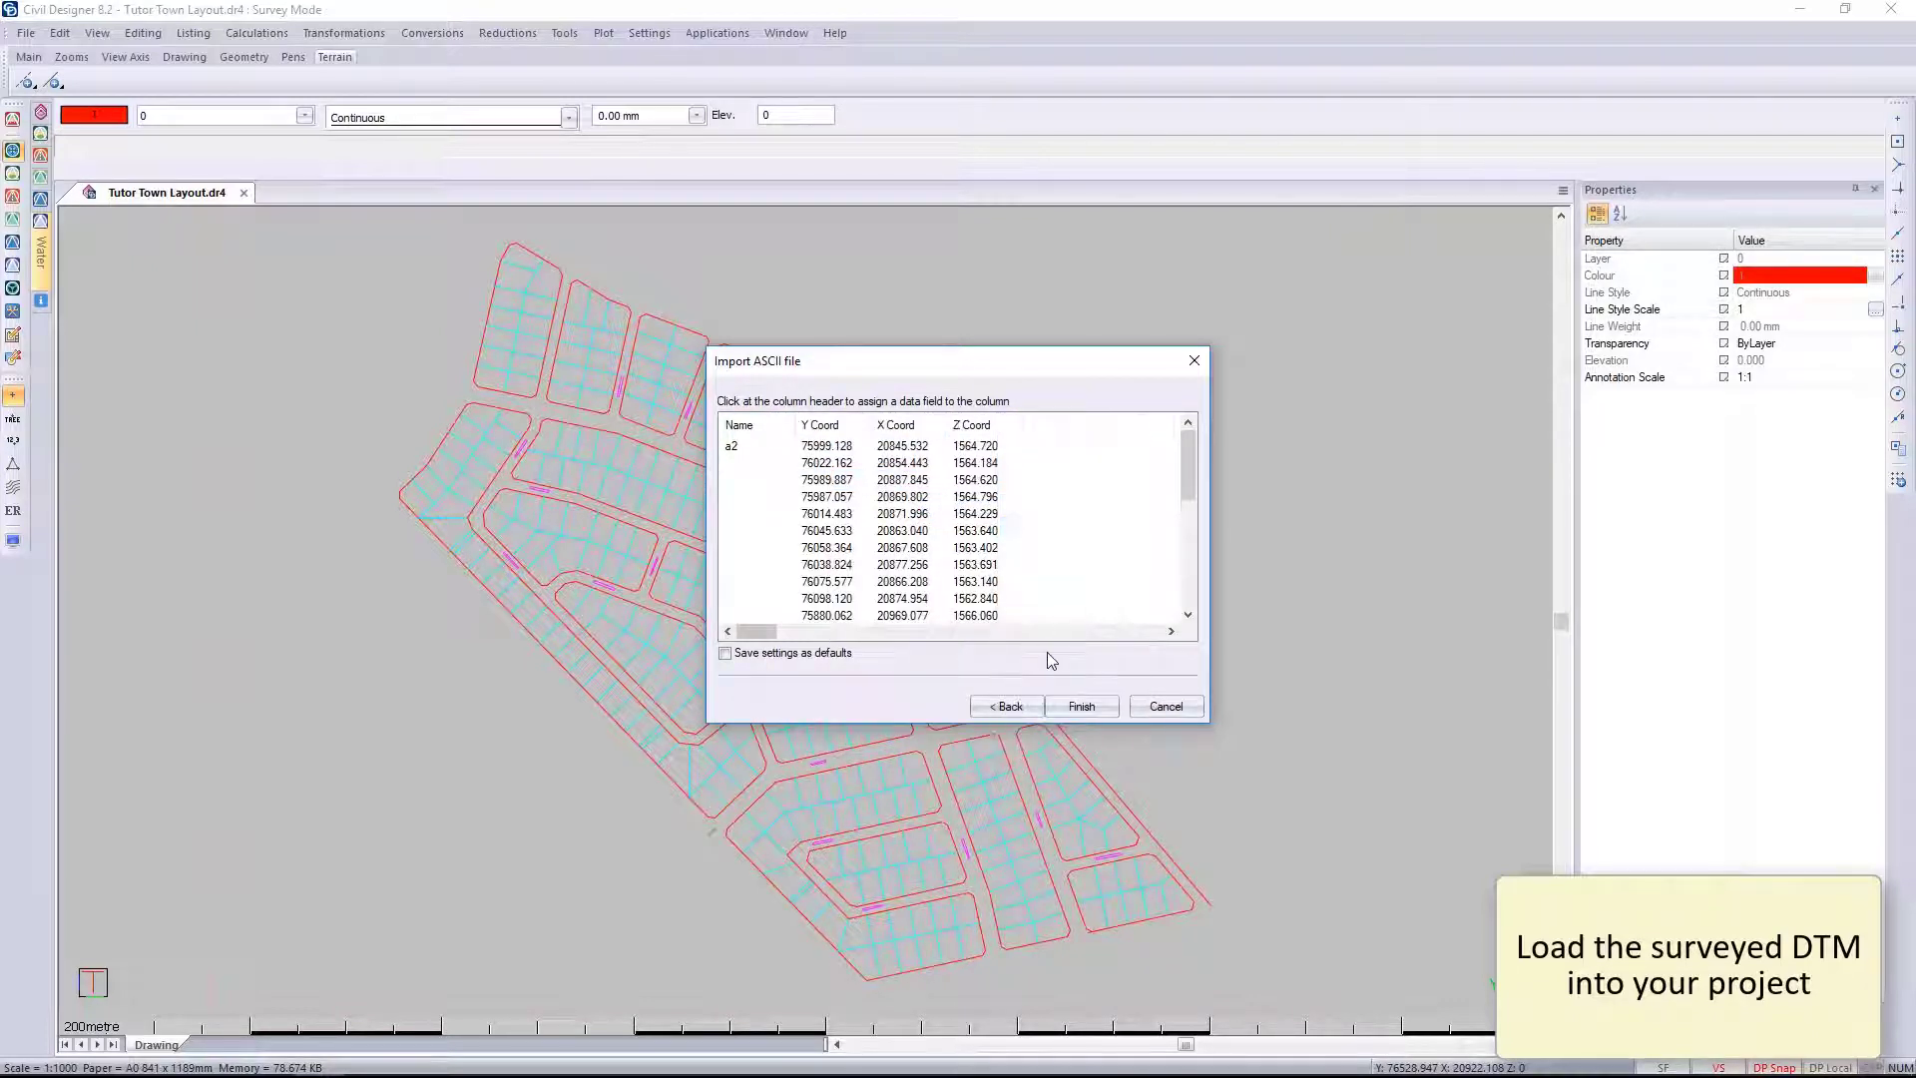
click(1082, 706)
click(940, 613)
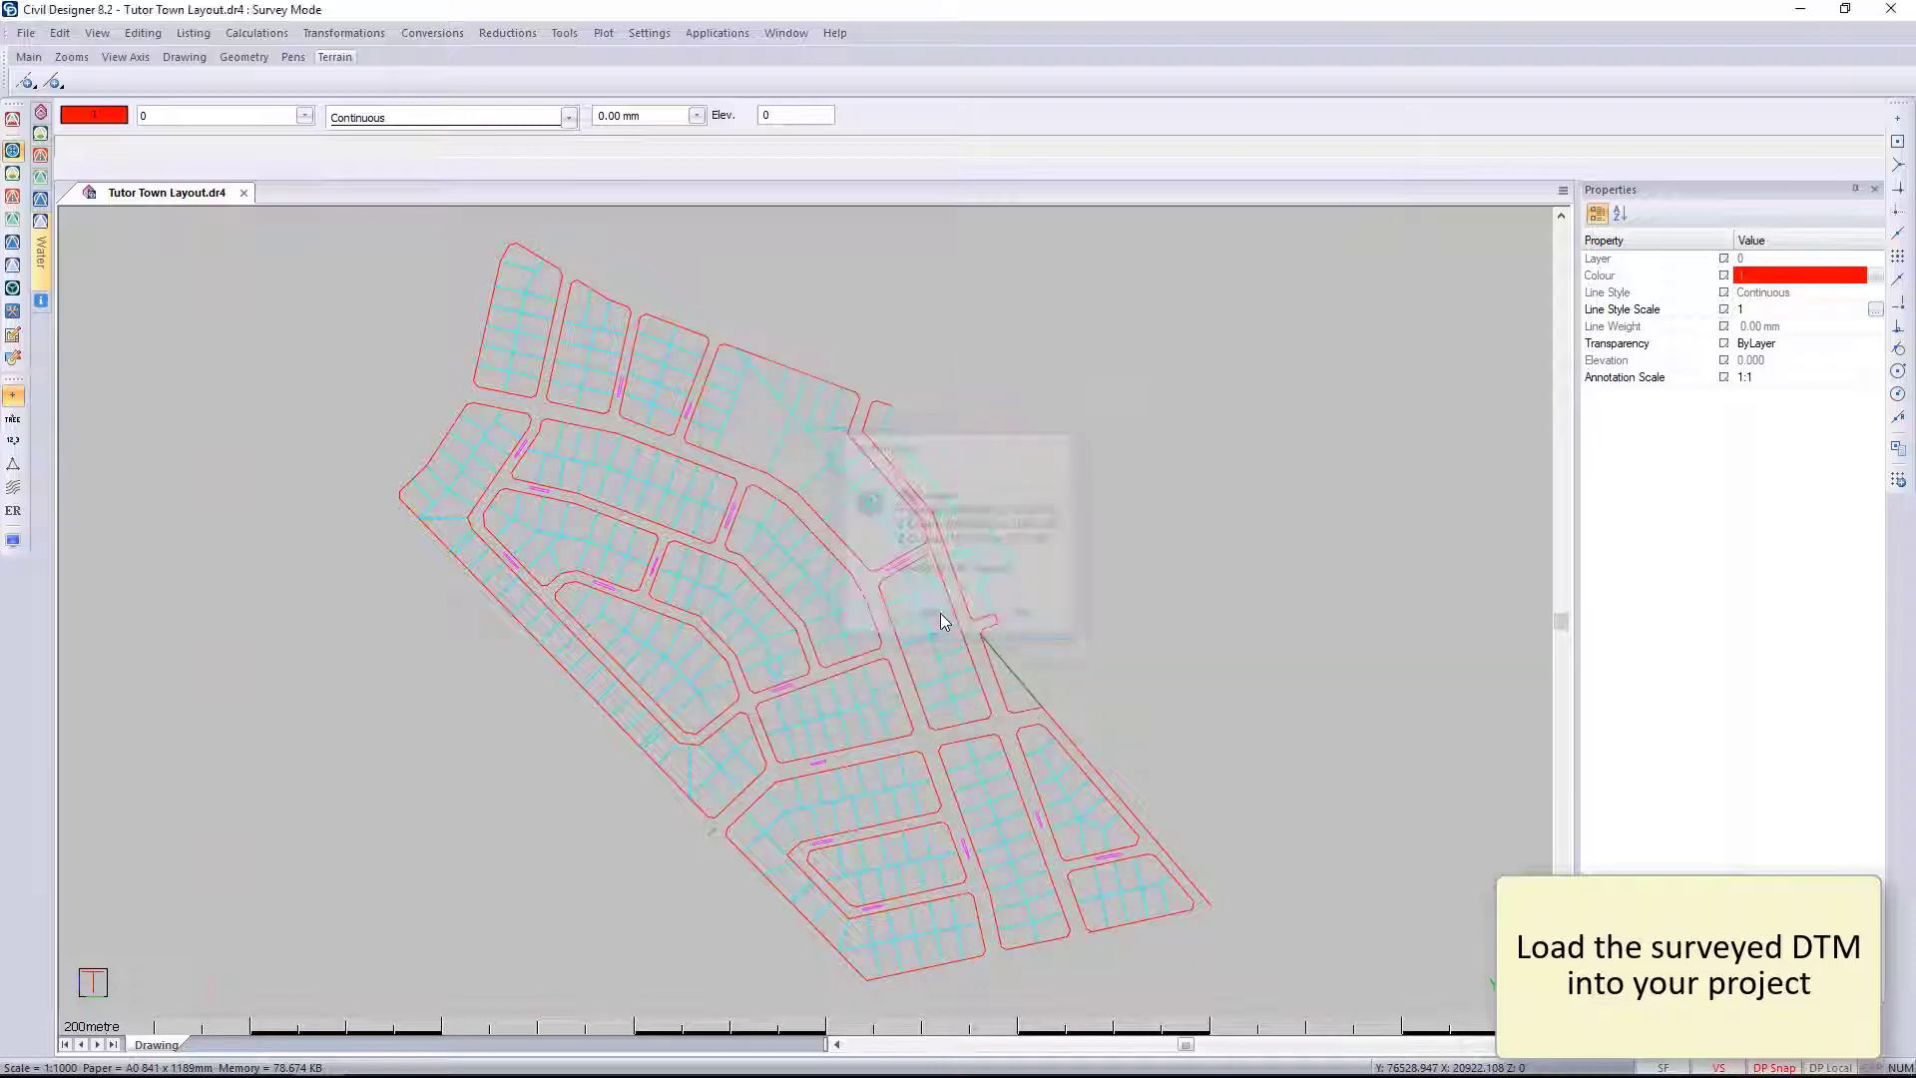
Step: Display the heights of the imported survey points over the town layout, and hide them again
click(1020, 678)
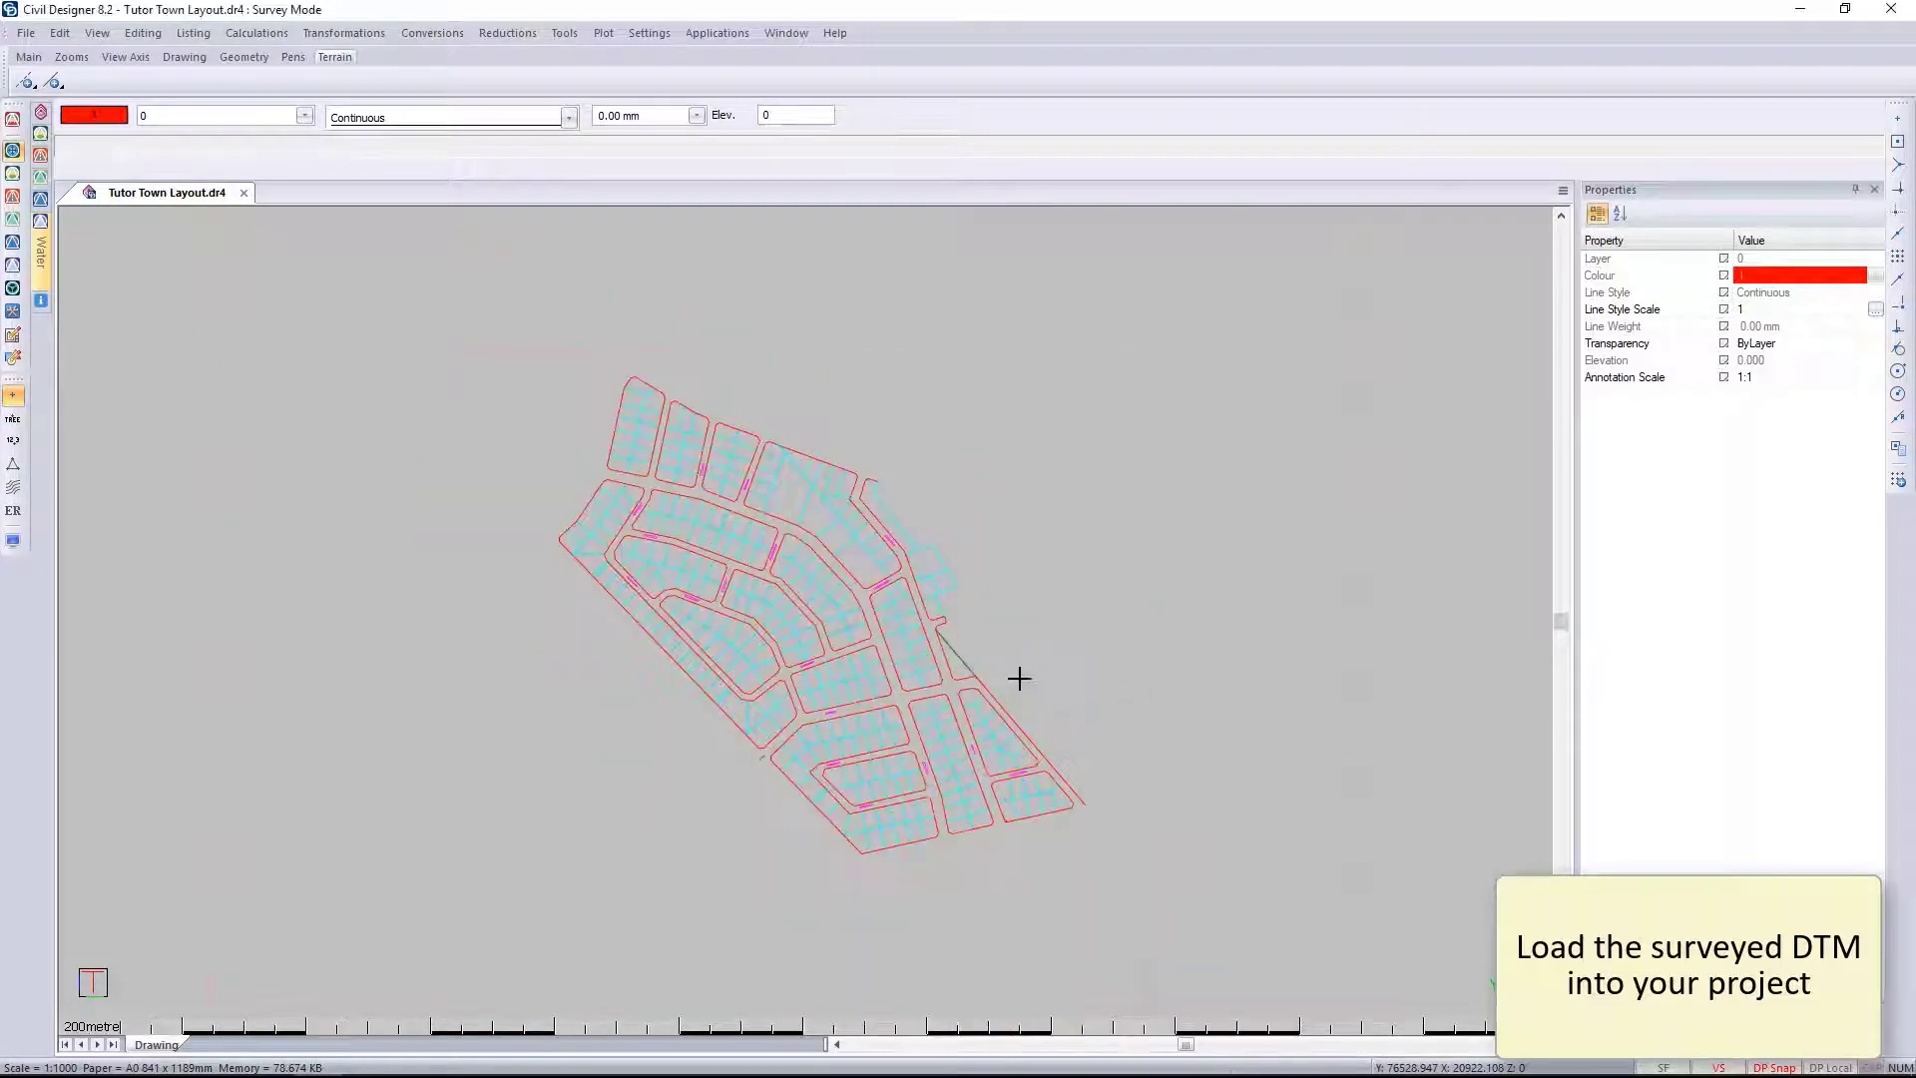
click(17, 444)
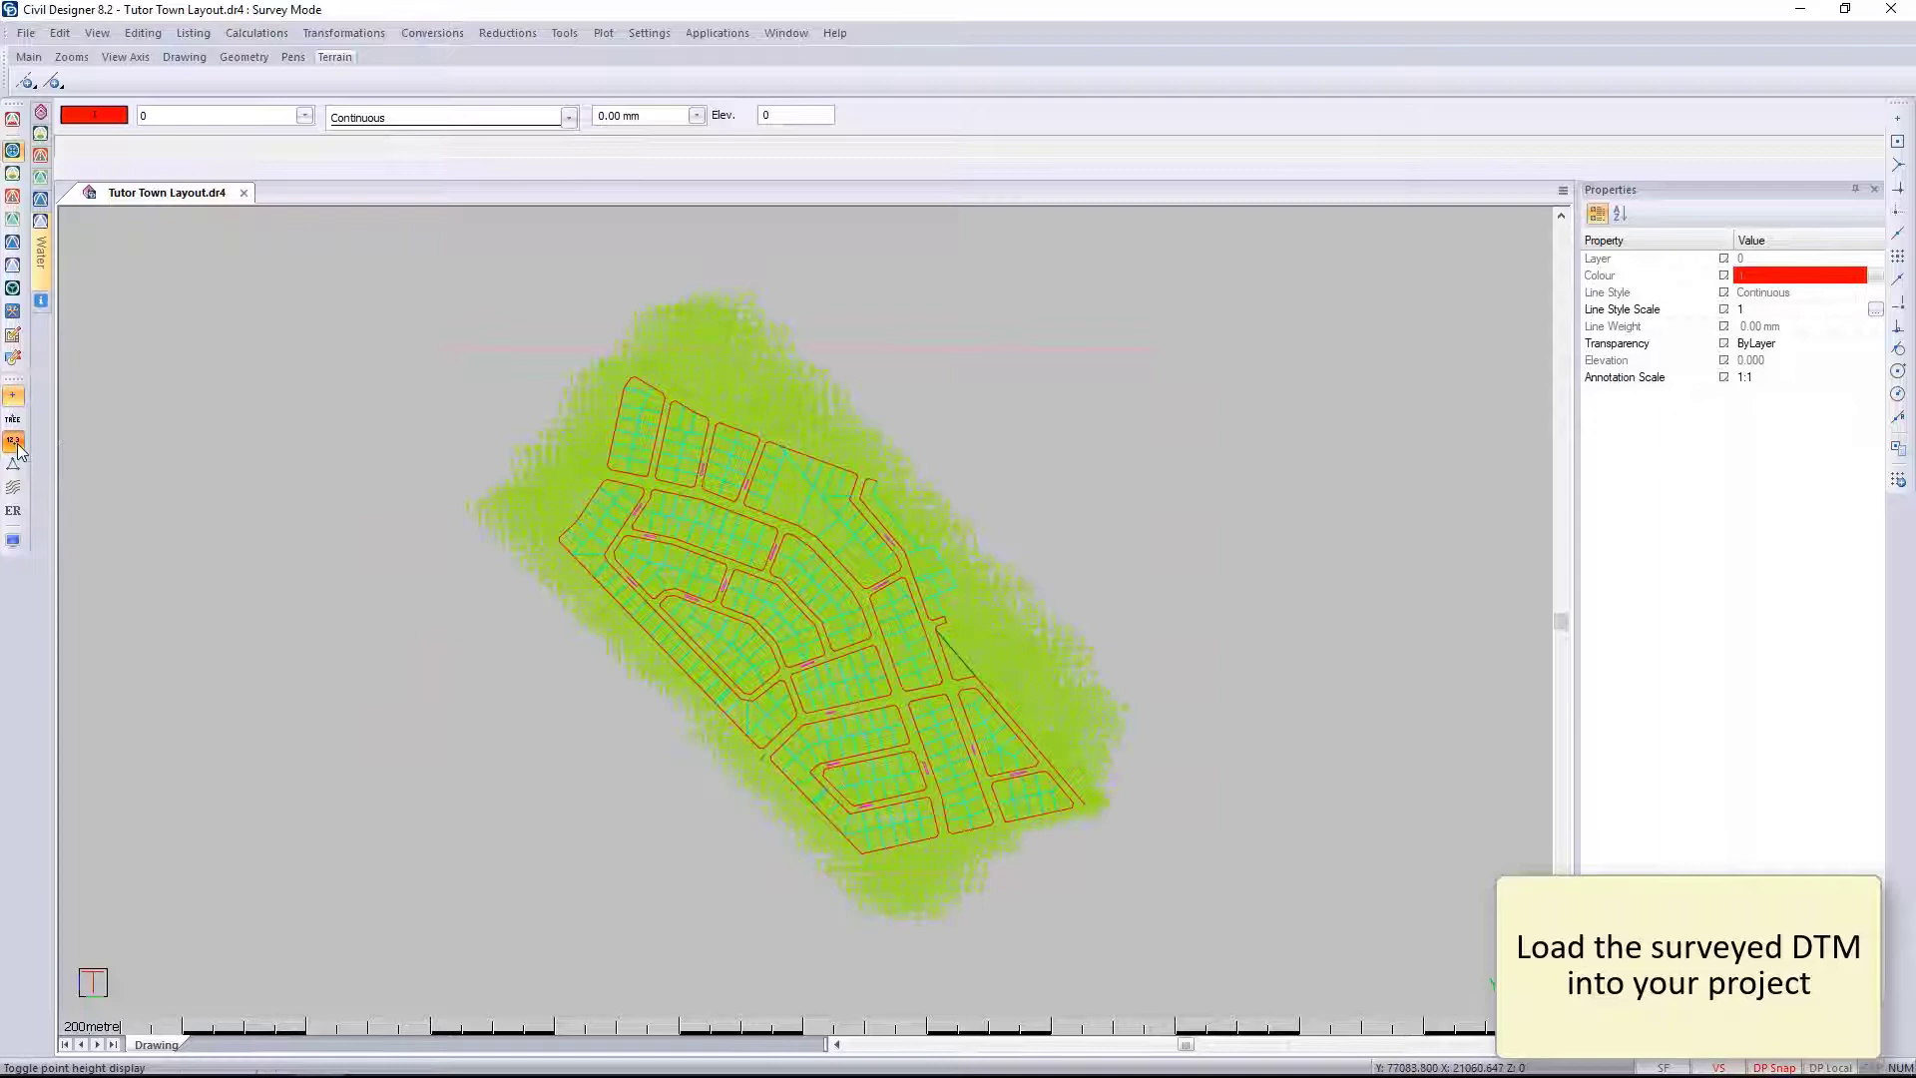
click(15, 442)
scroll(755, 607, up, 1)
scroll(813, 619, down, 2)
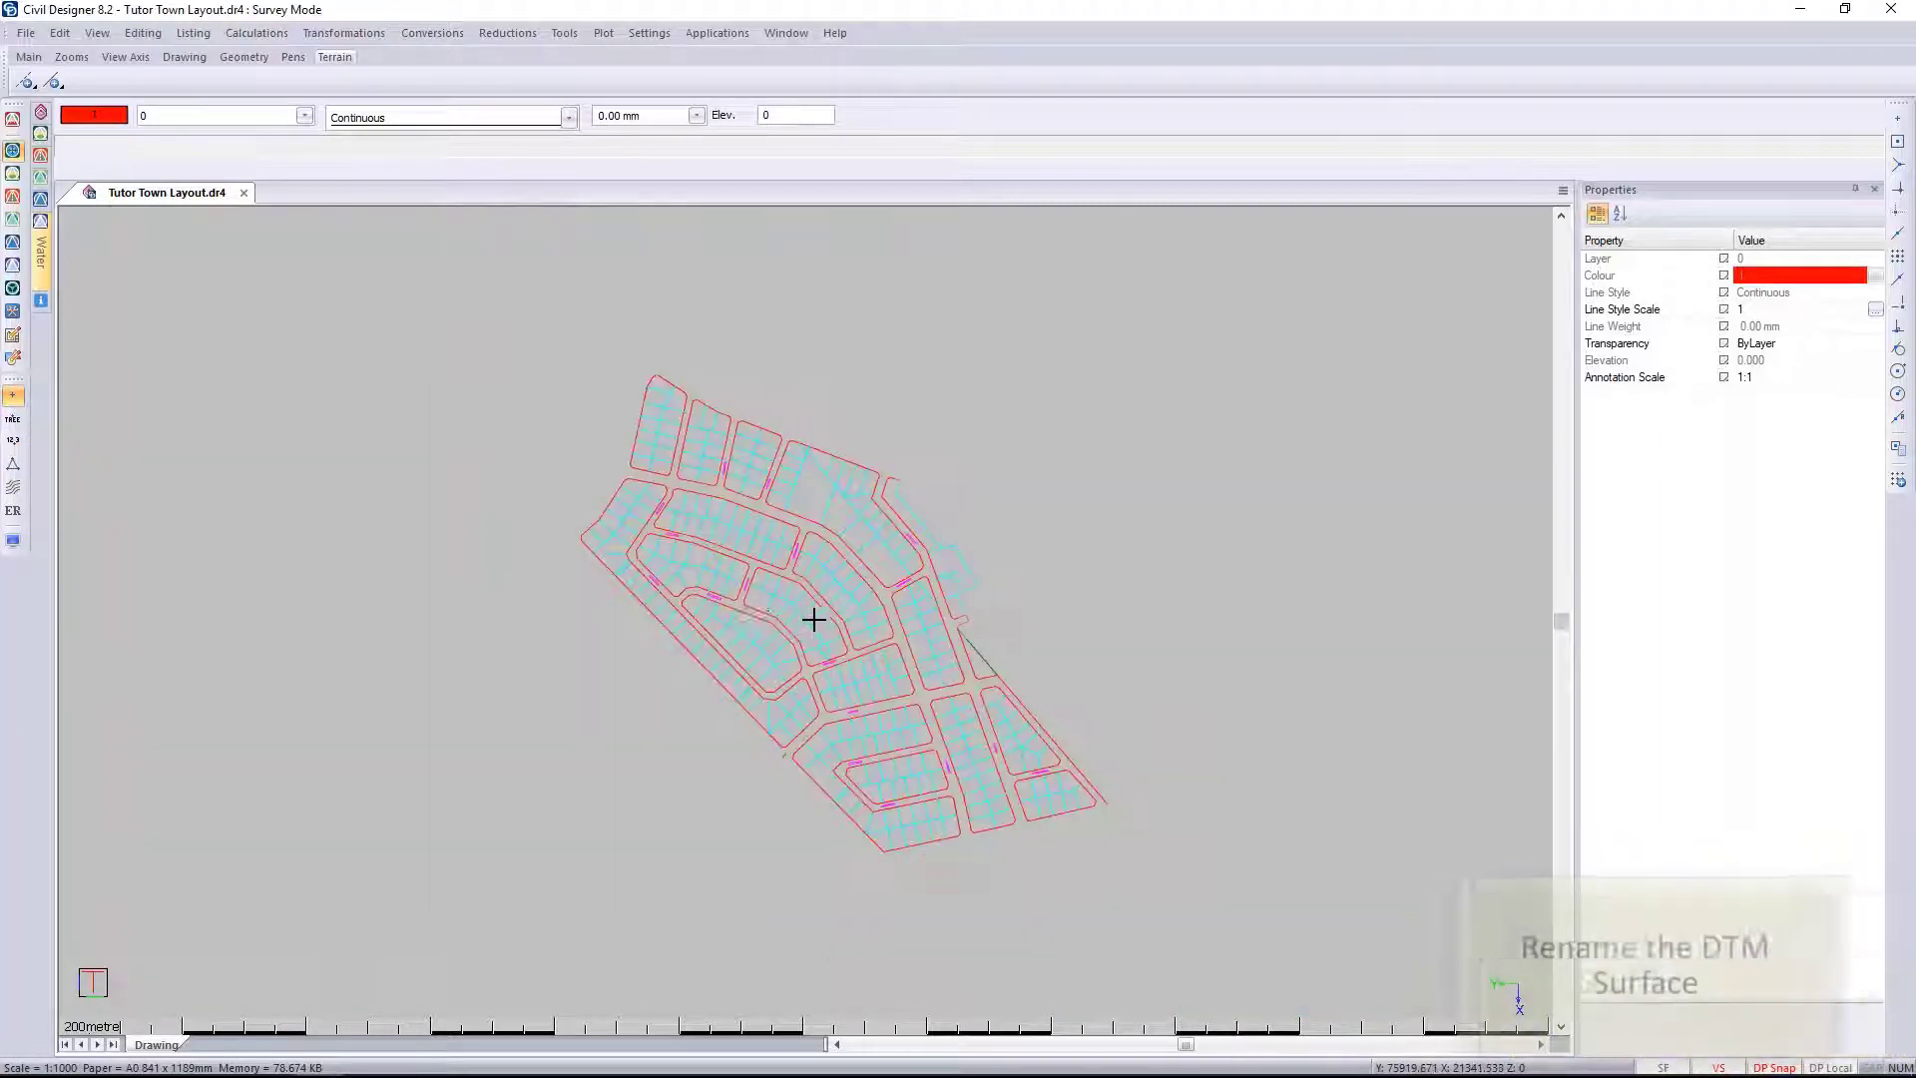
Step: Rename Surface 1 as DTM S1 NGL in the terrain display settings and make it the only visible and active surface
click(13, 540)
click(652, 304)
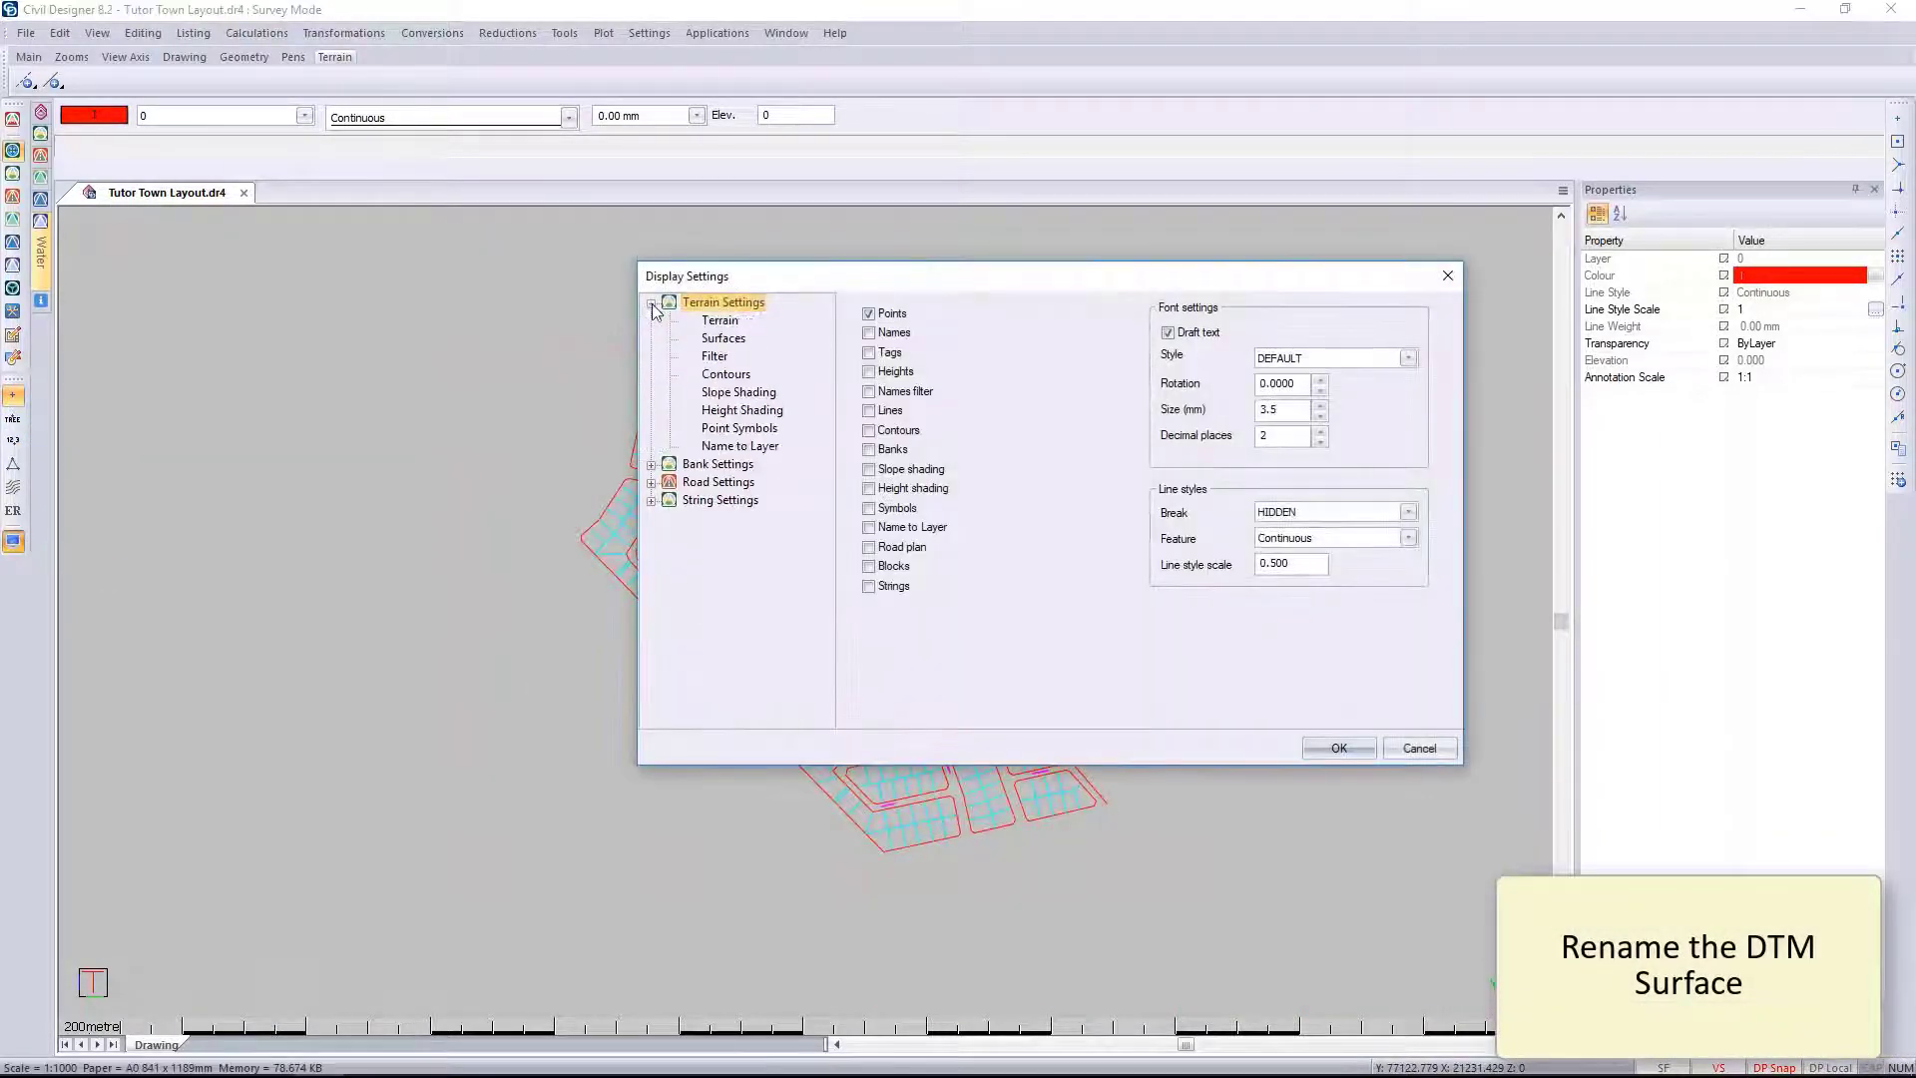
click(726, 339)
double_click(994, 339)
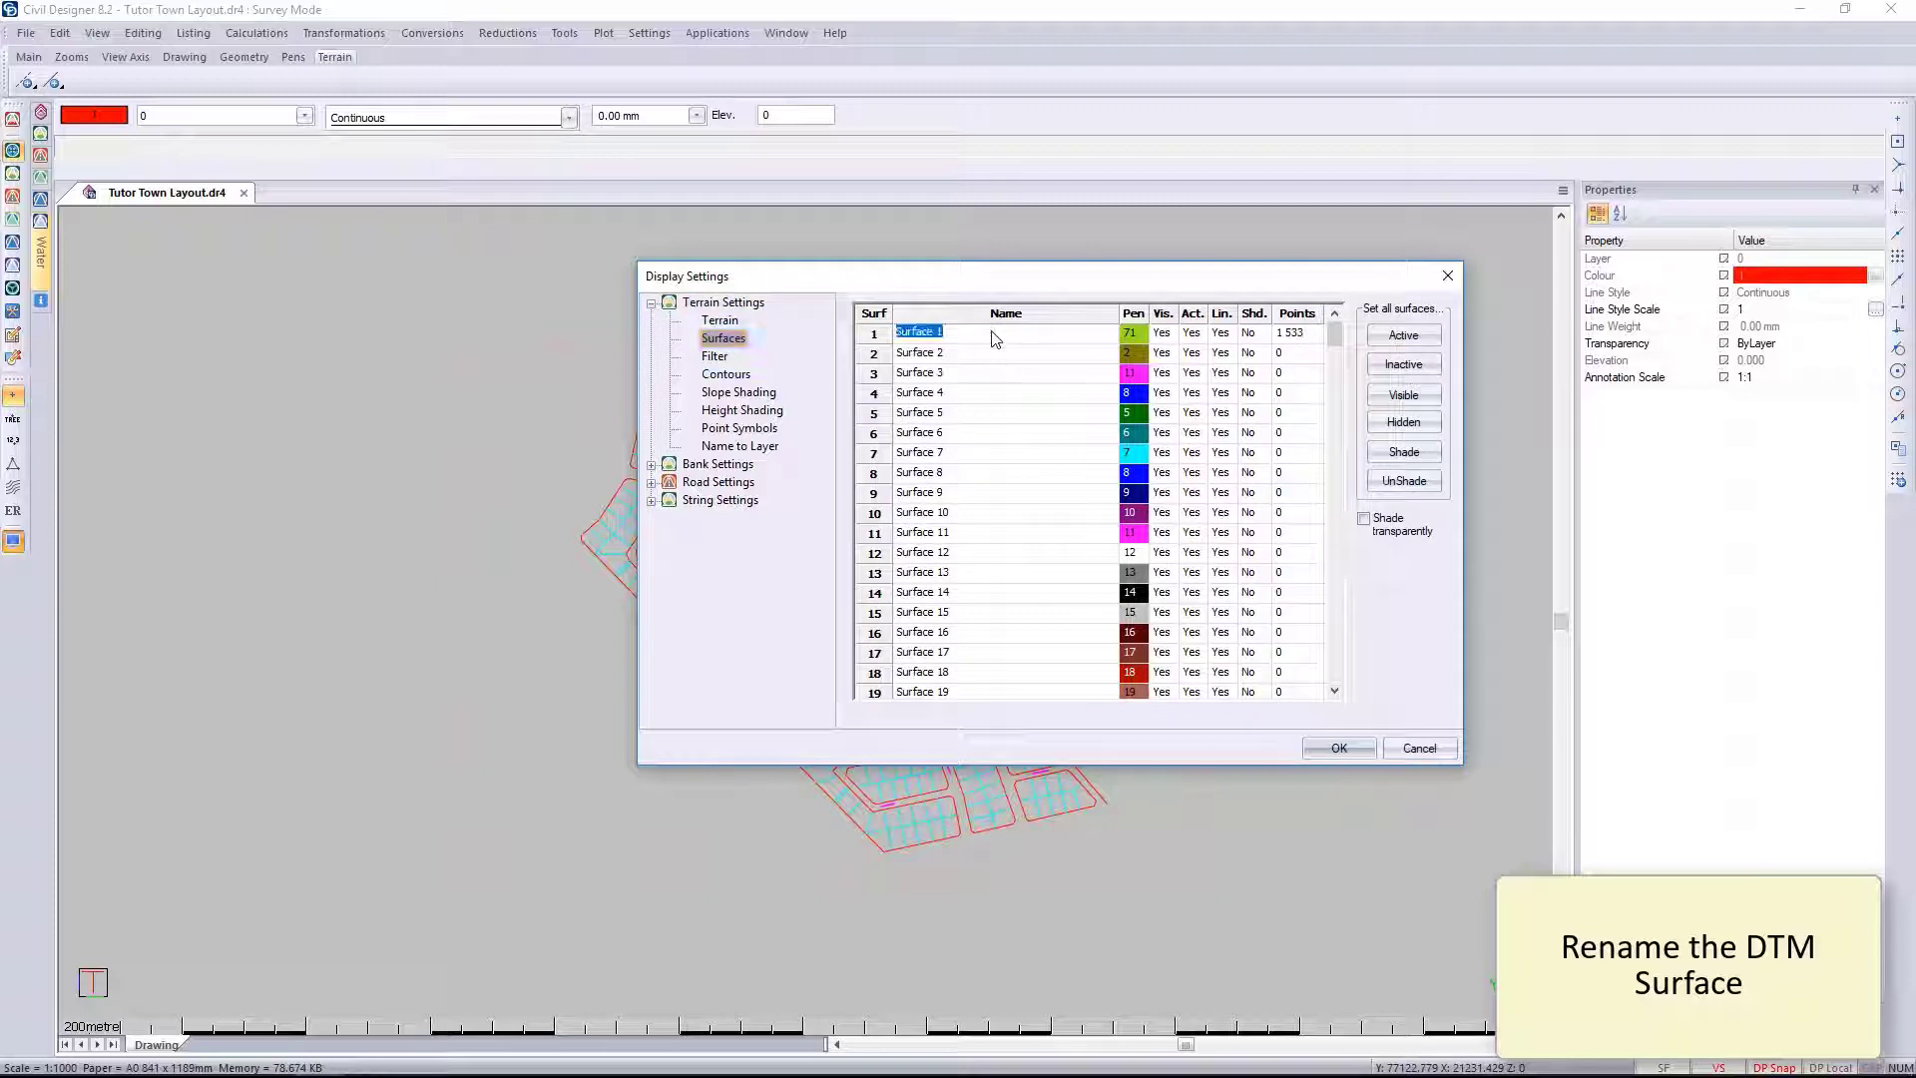
text(DTM S1 NGL)
click(1403, 422)
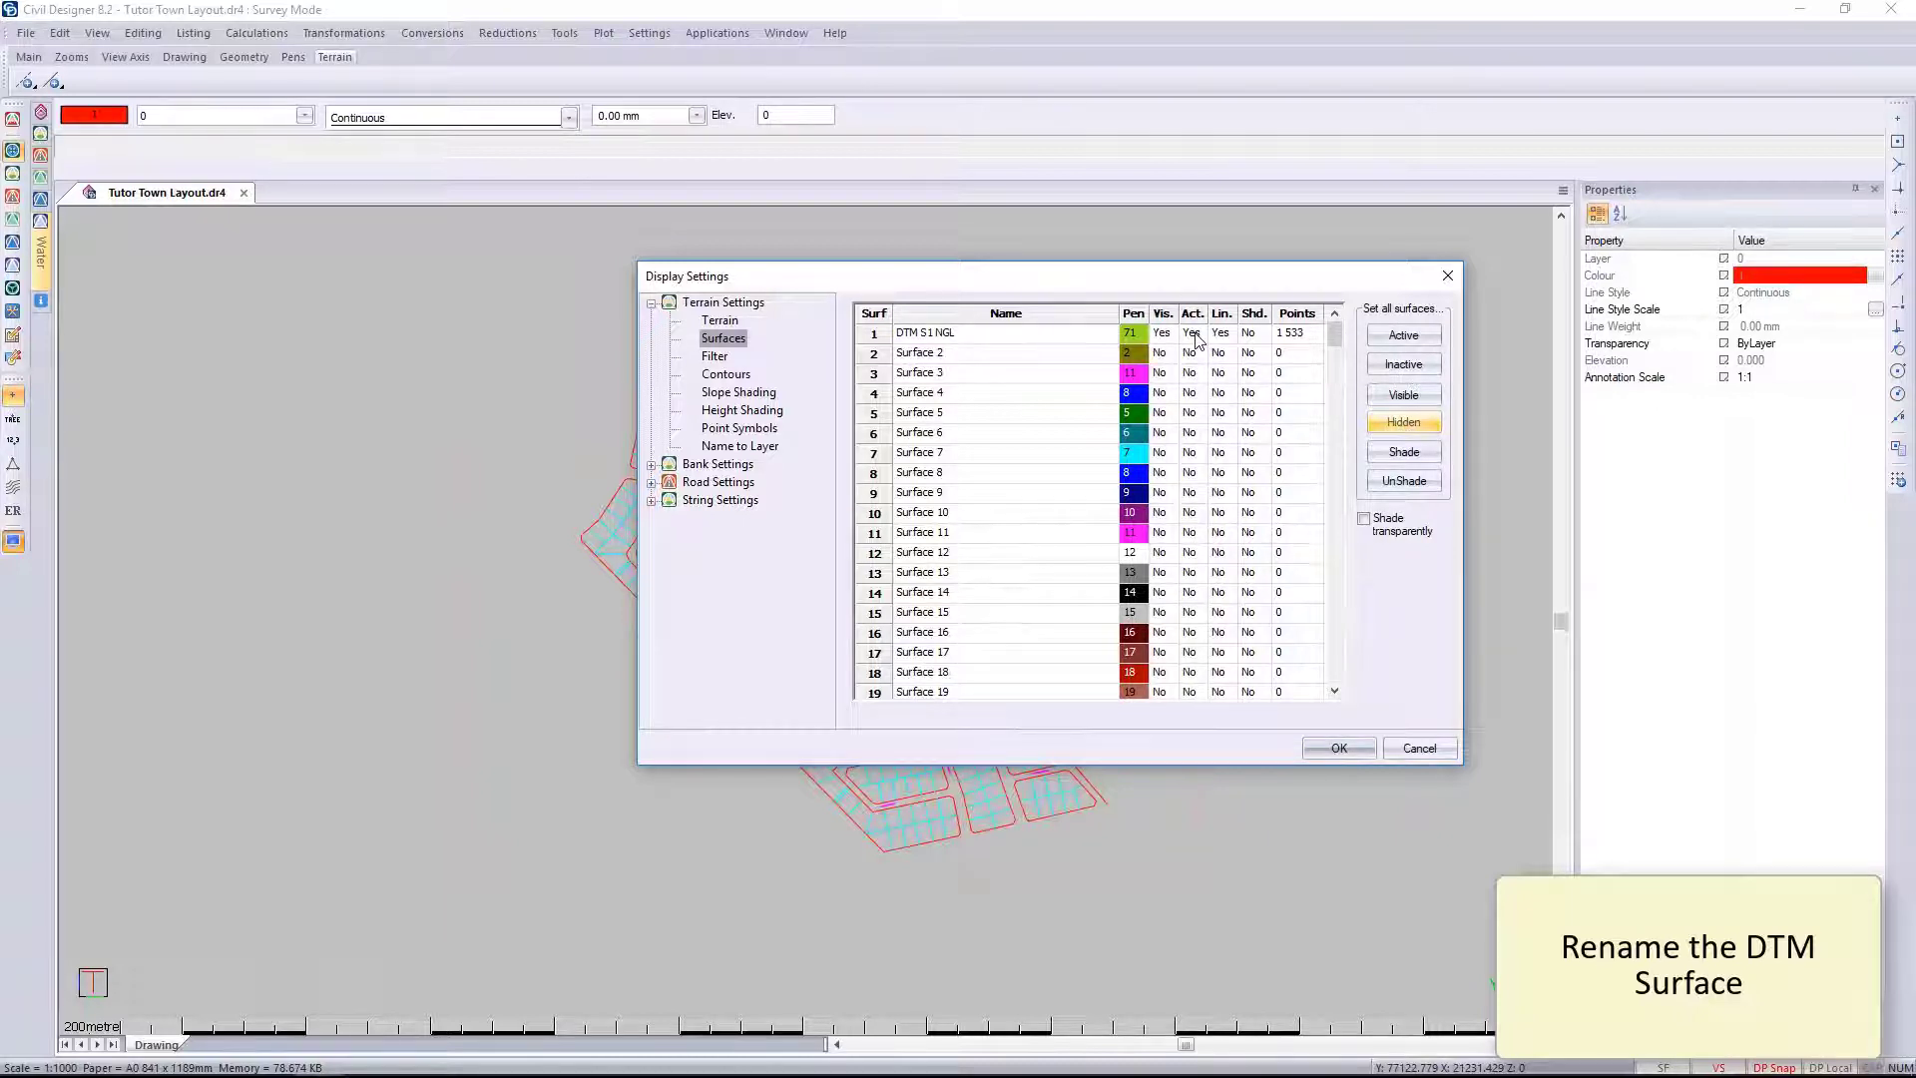
click(1338, 748)
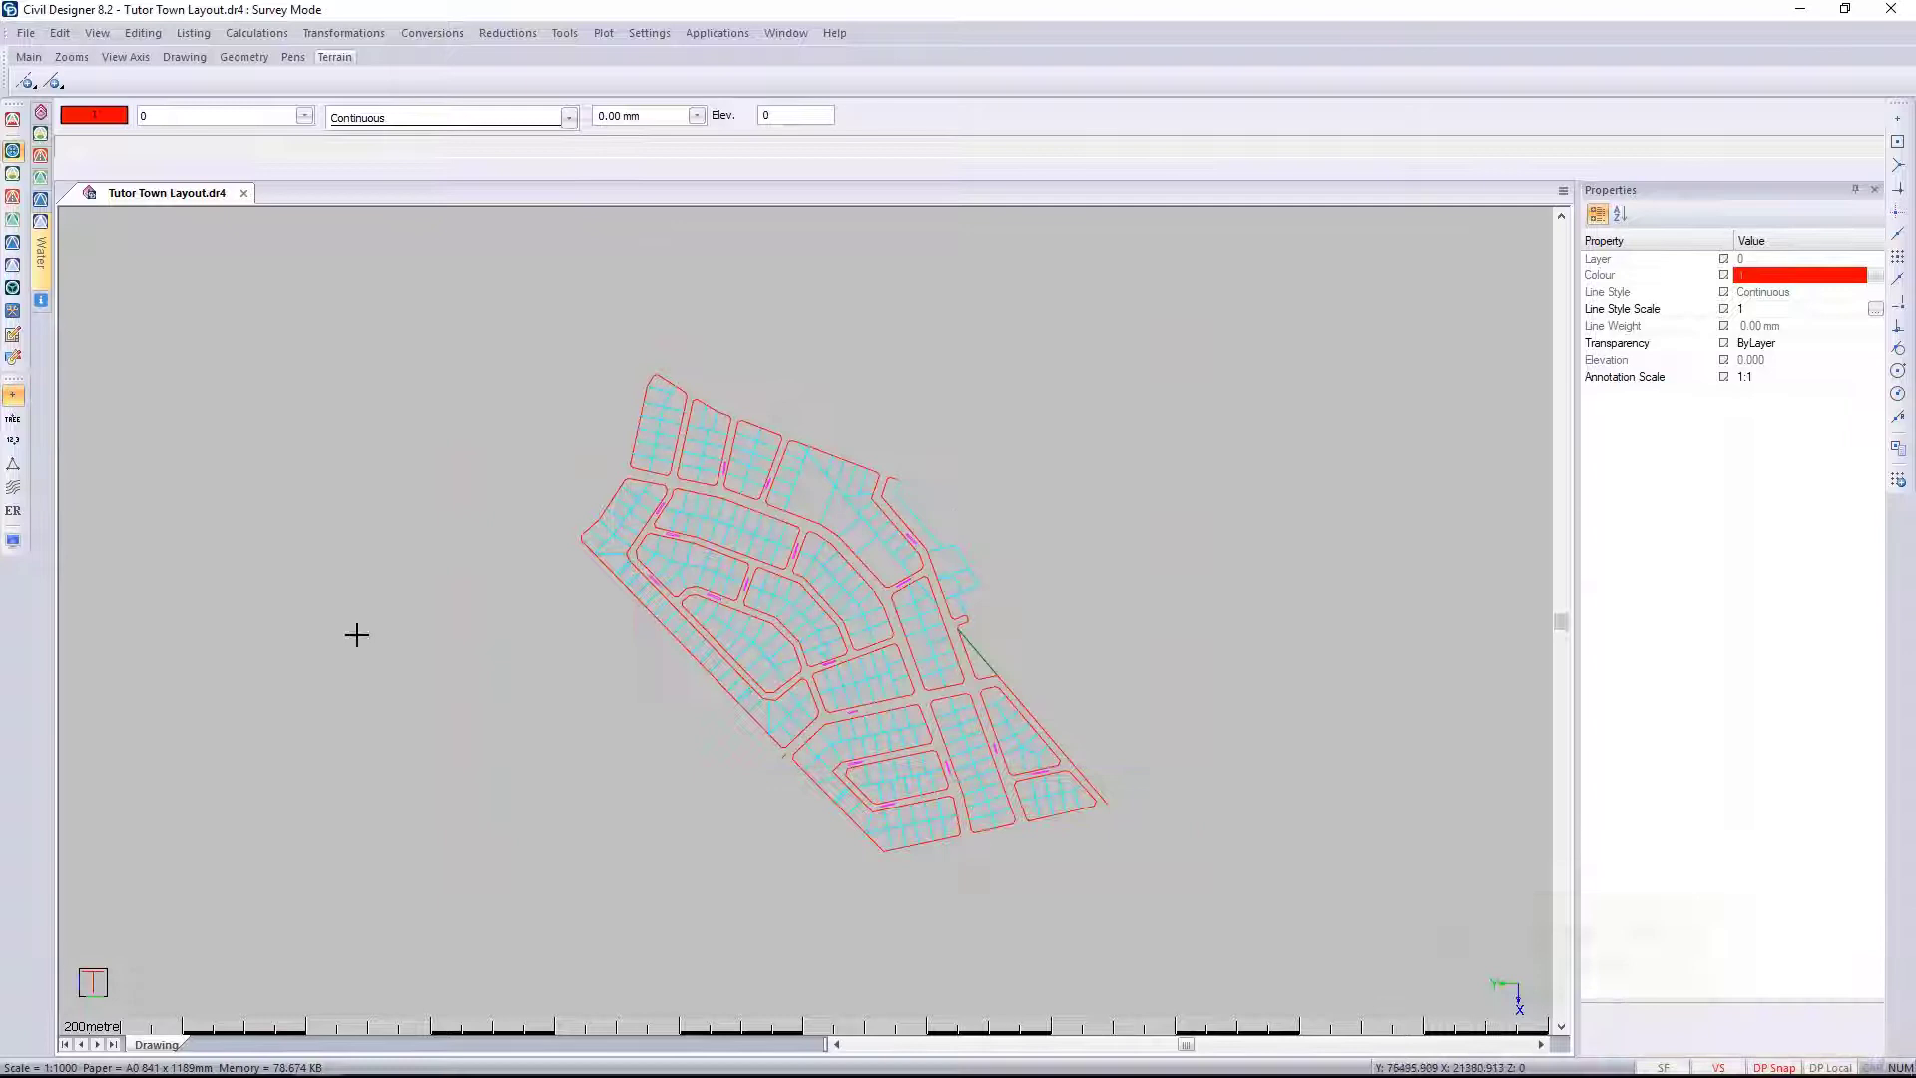
Step: Display the names and heights of the DTM points over the town layout, and hide them again
click(14, 440)
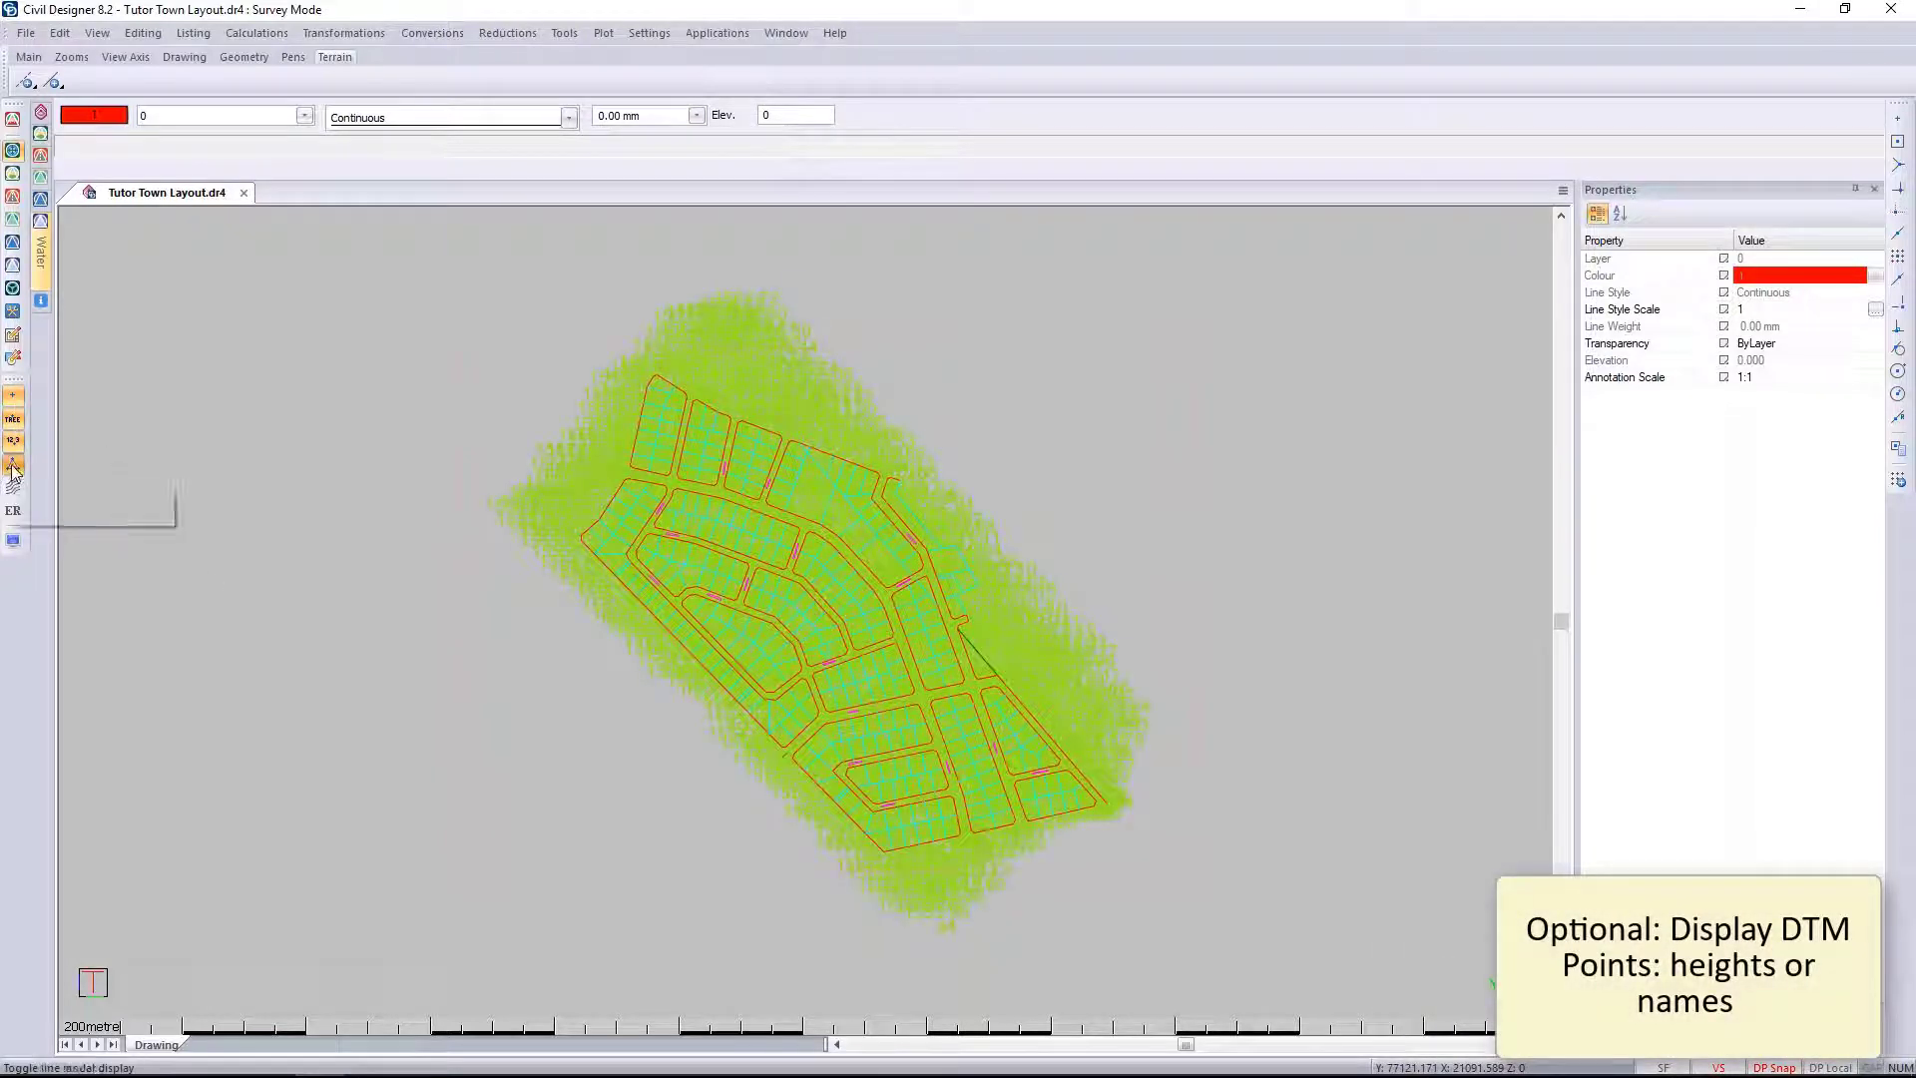
click(20, 440)
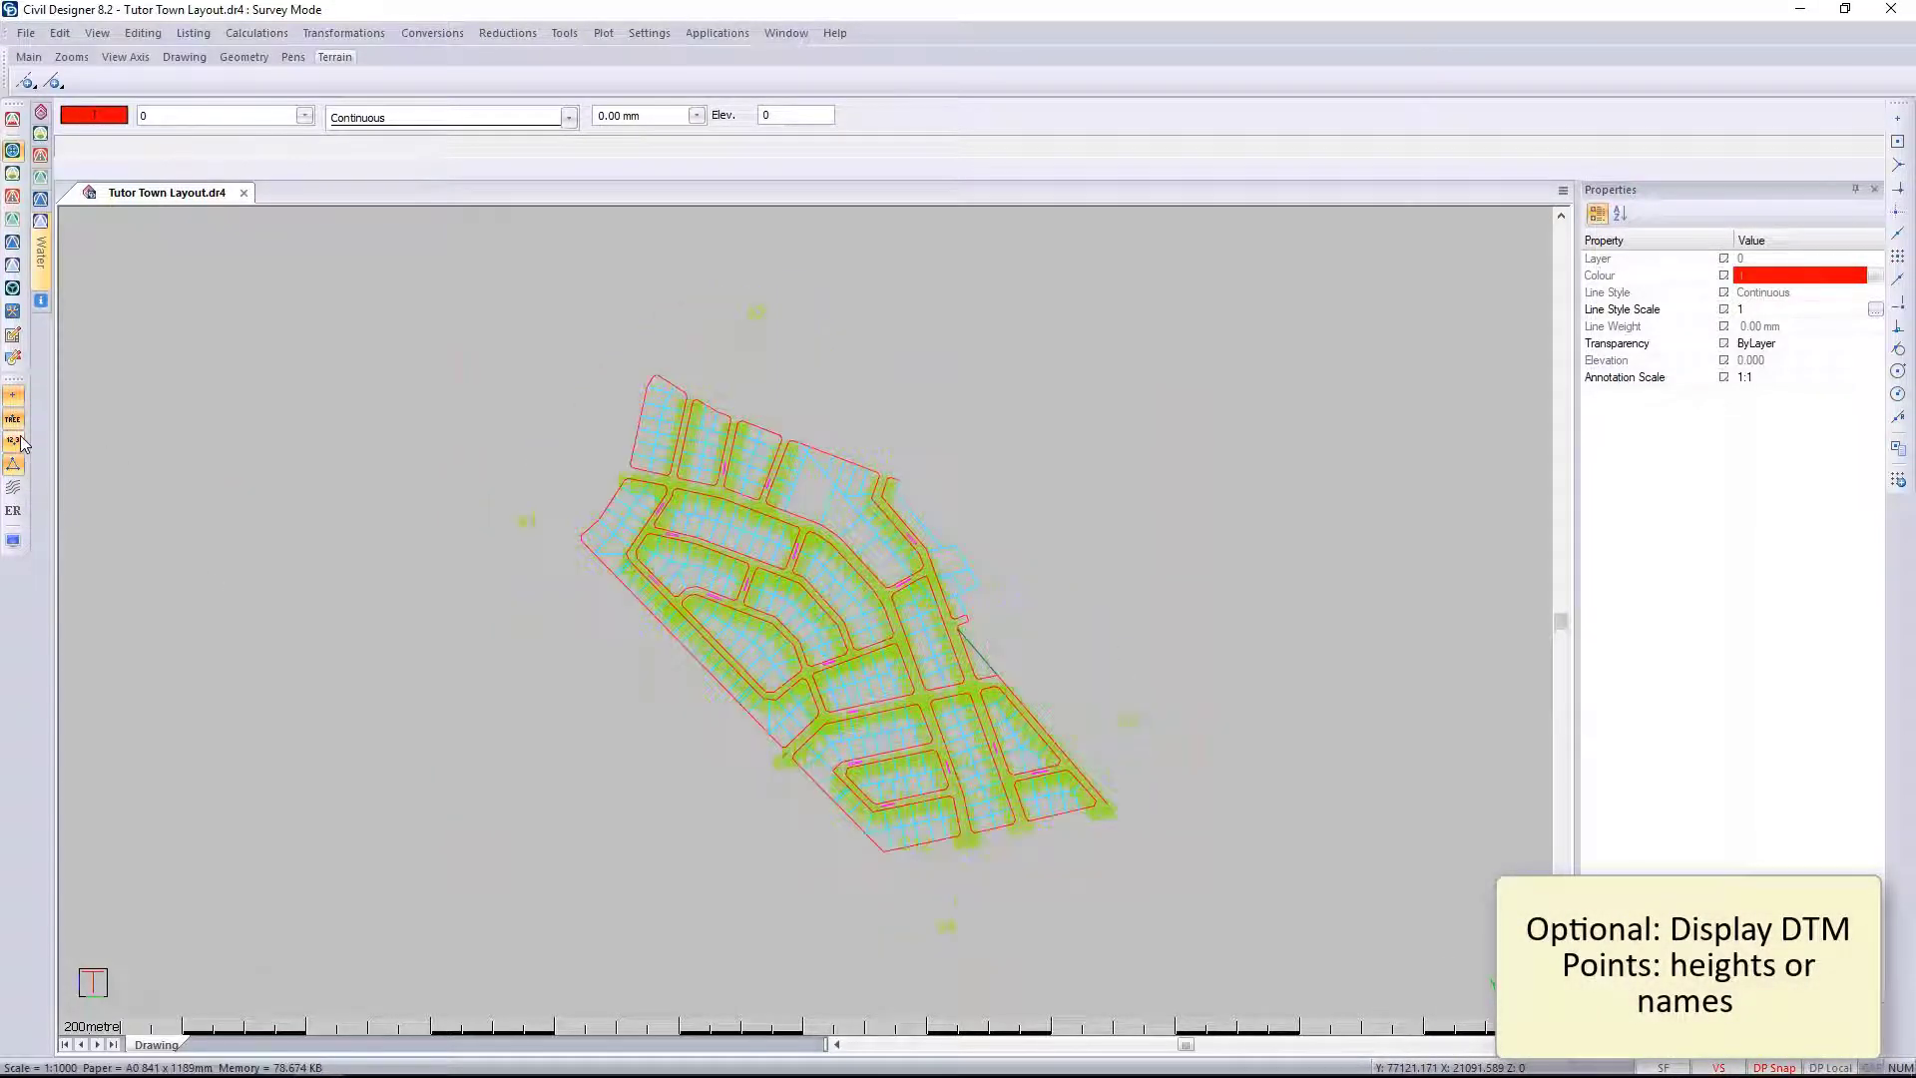
click(16, 420)
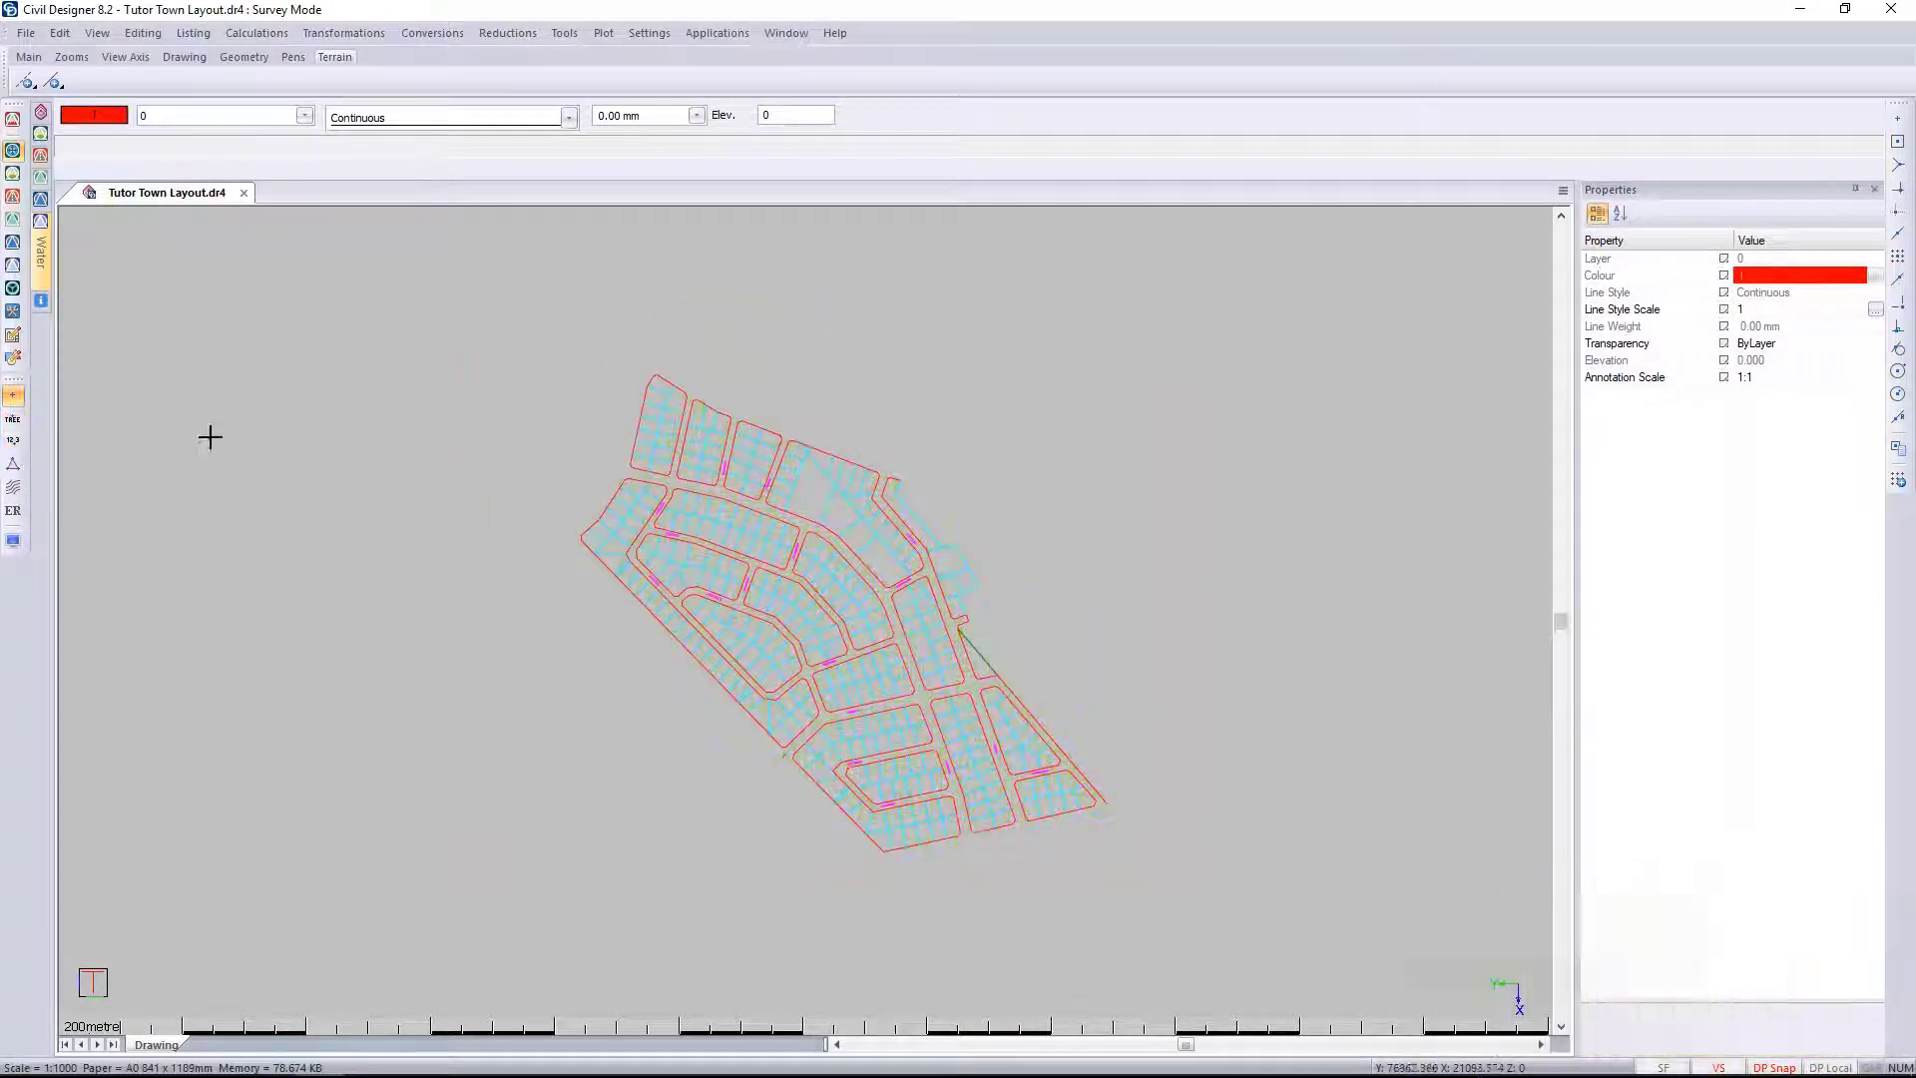
Step: Save the project, including the DTM data
click(25, 34)
click(79, 172)
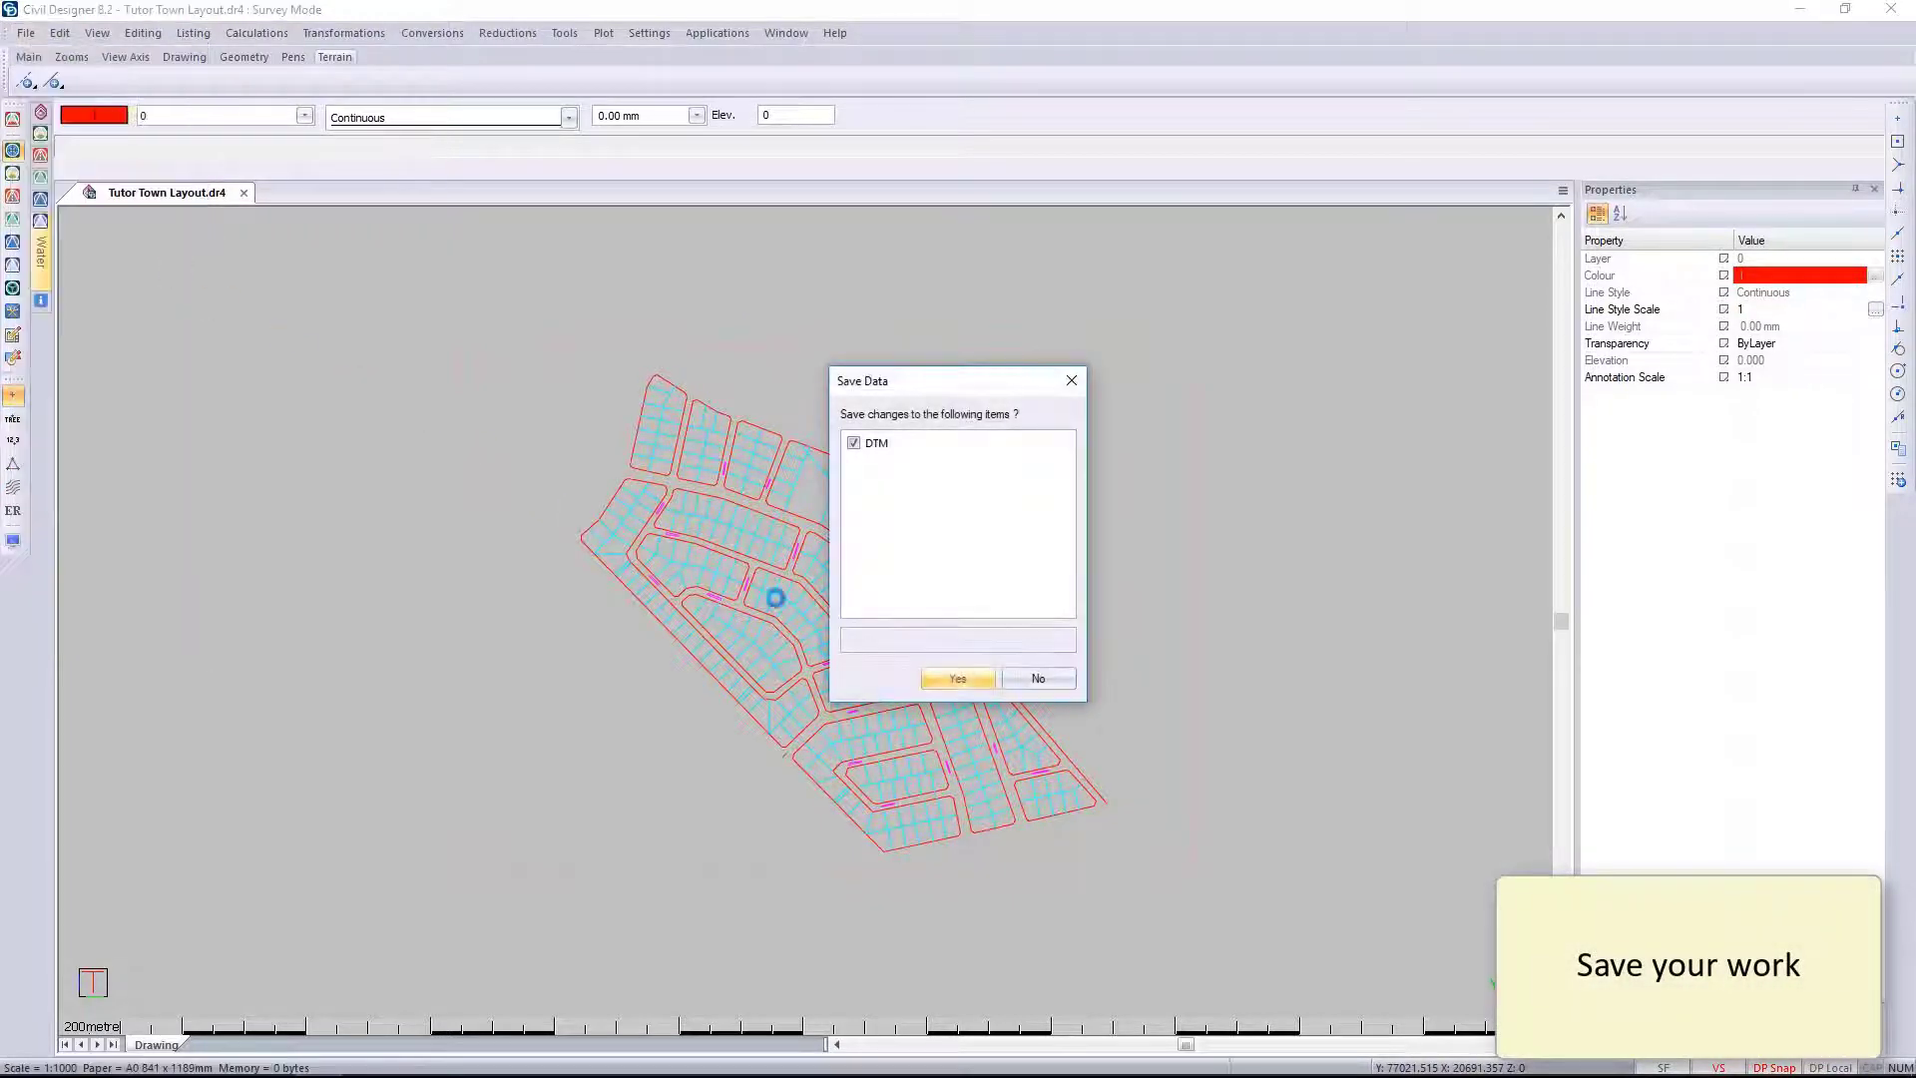
click(973, 687)
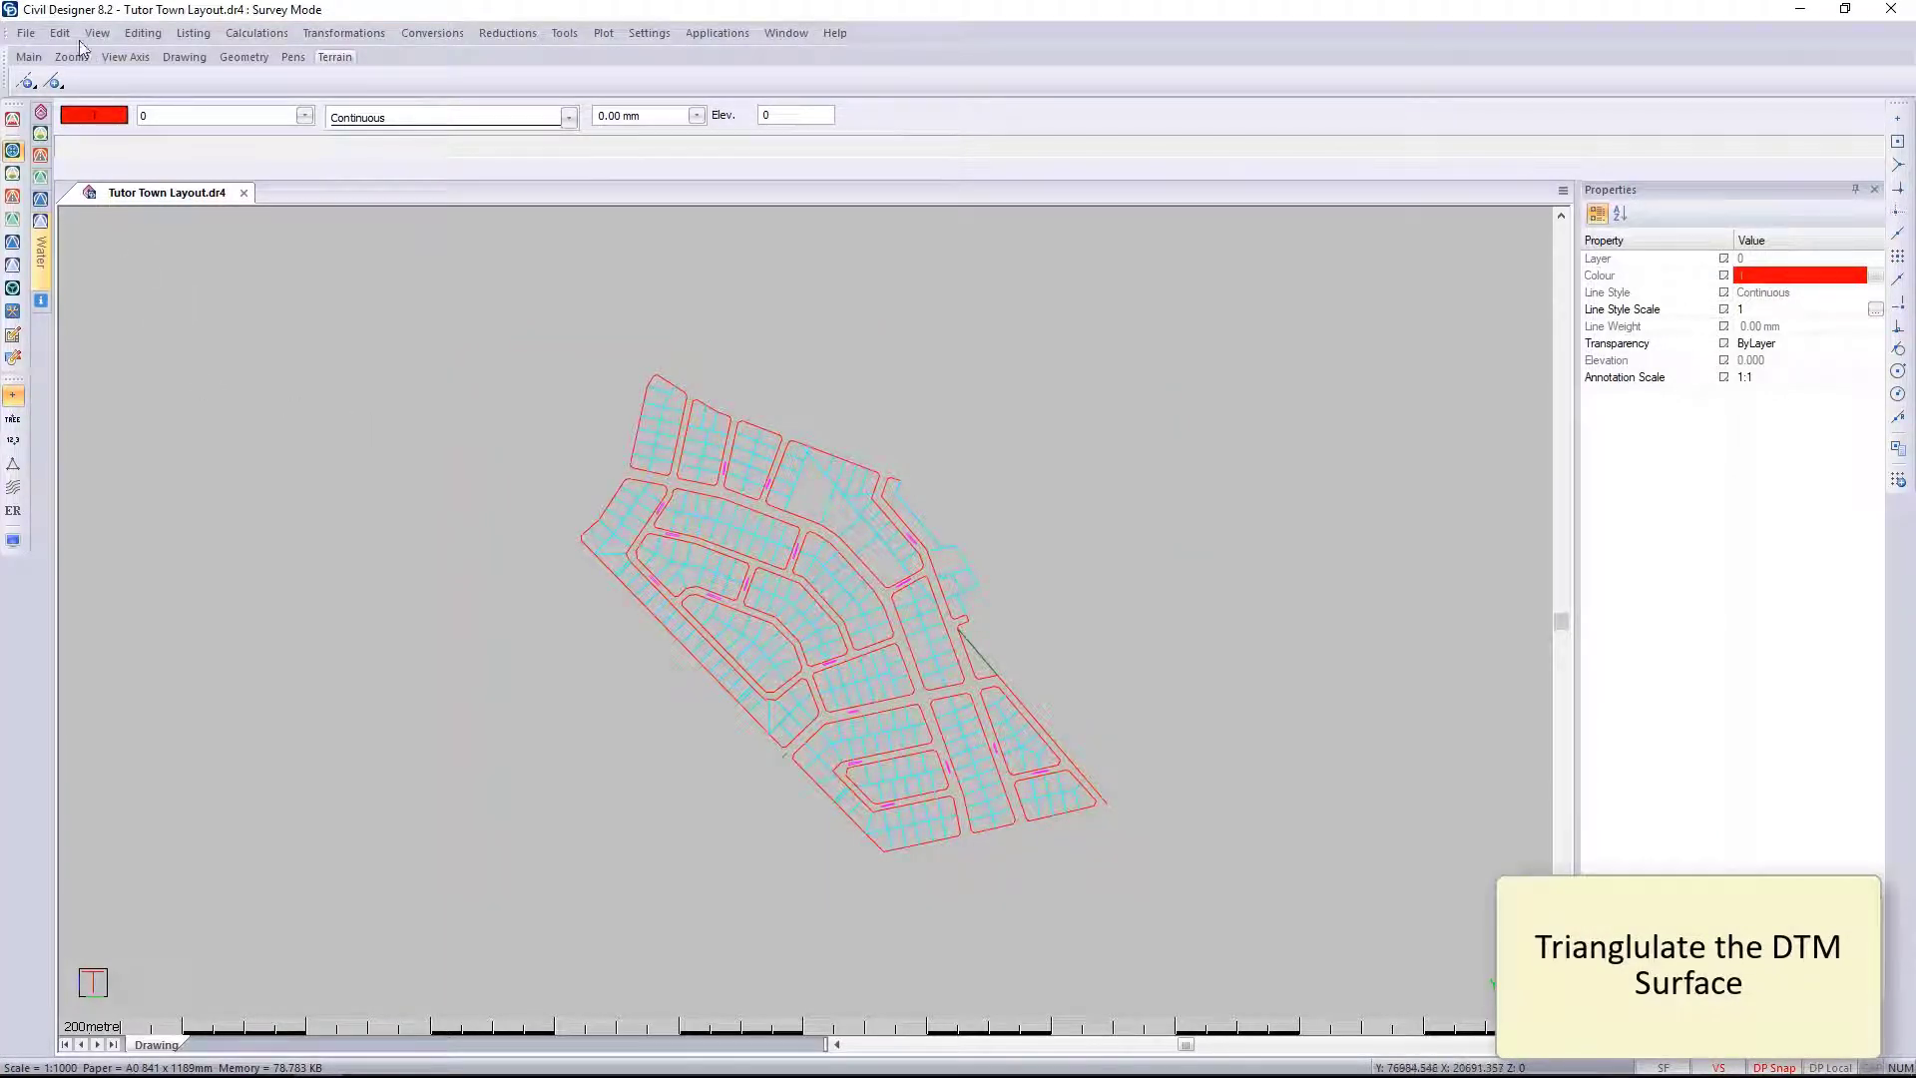
Step: Triangulate the DTM S1 NGL surface with a maximum line length of 80
click(155, 34)
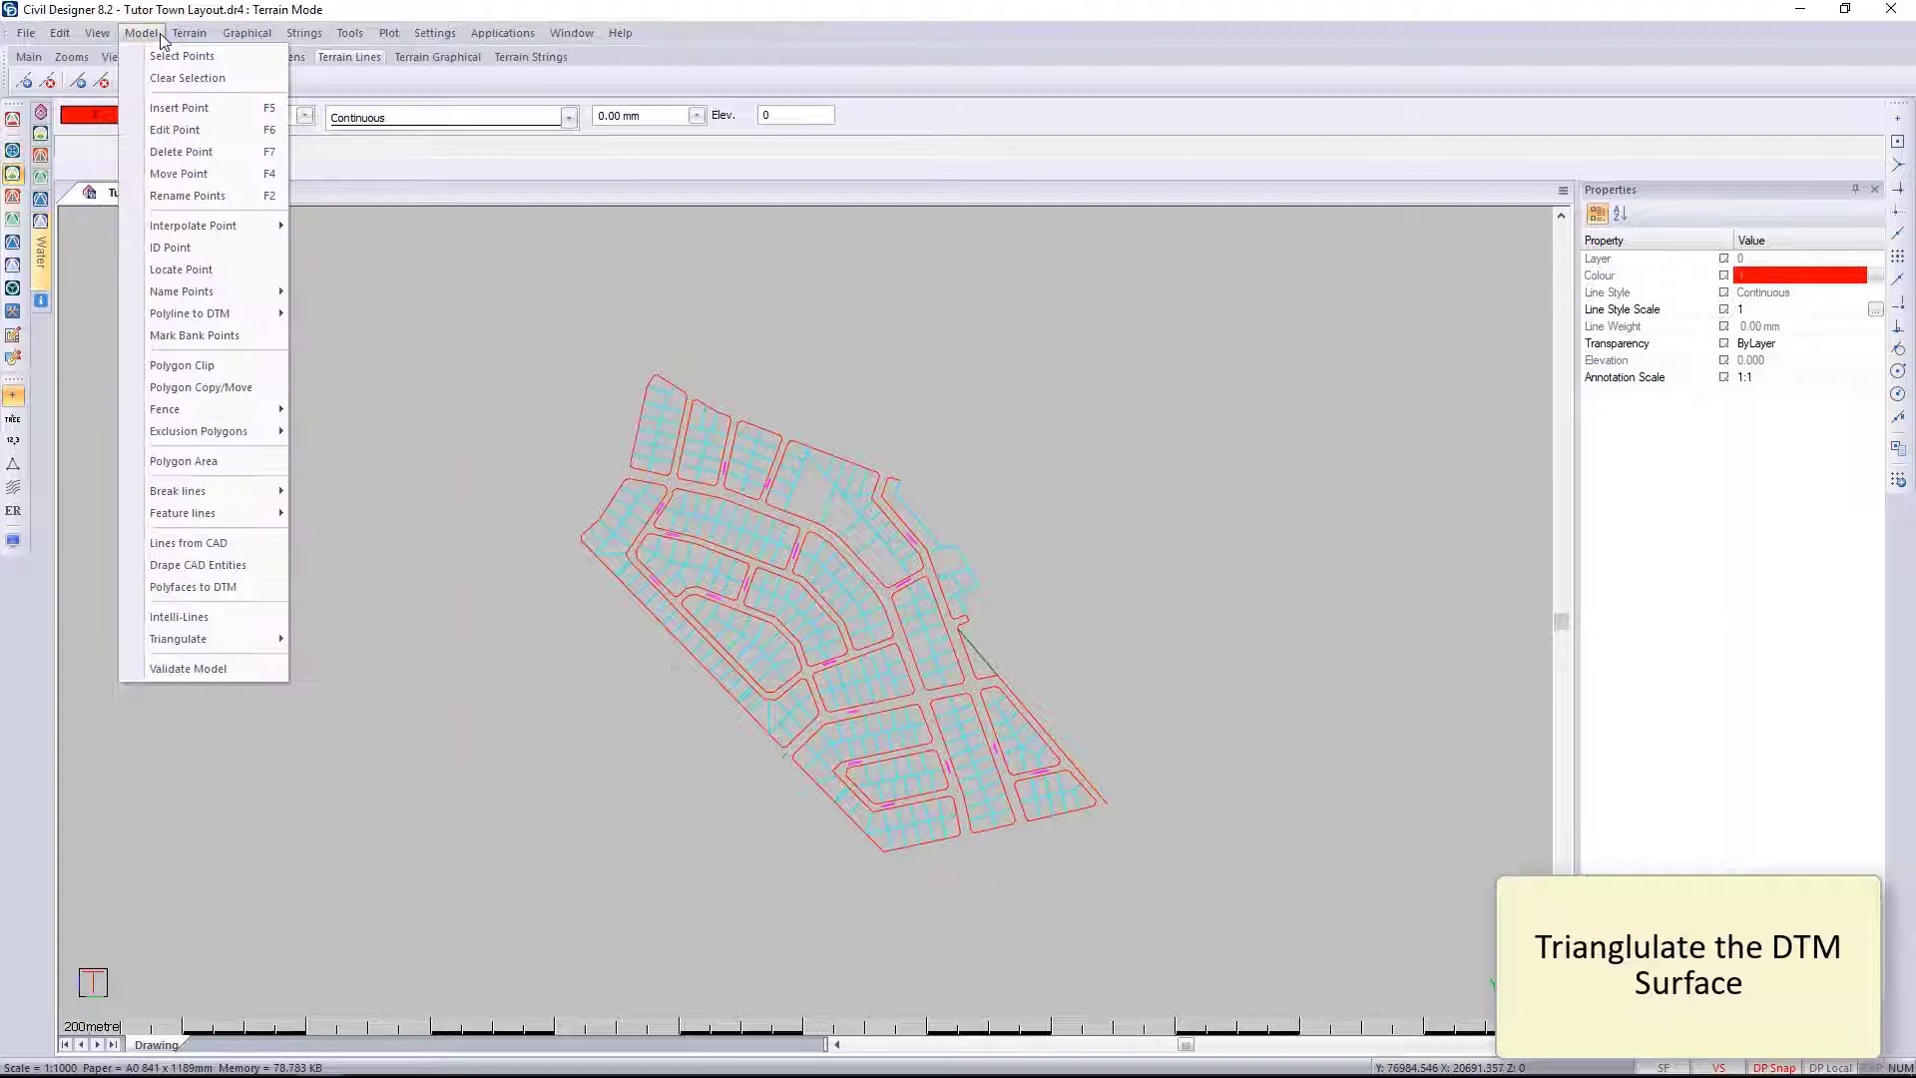
mouse_move(199, 639)
click(340, 639)
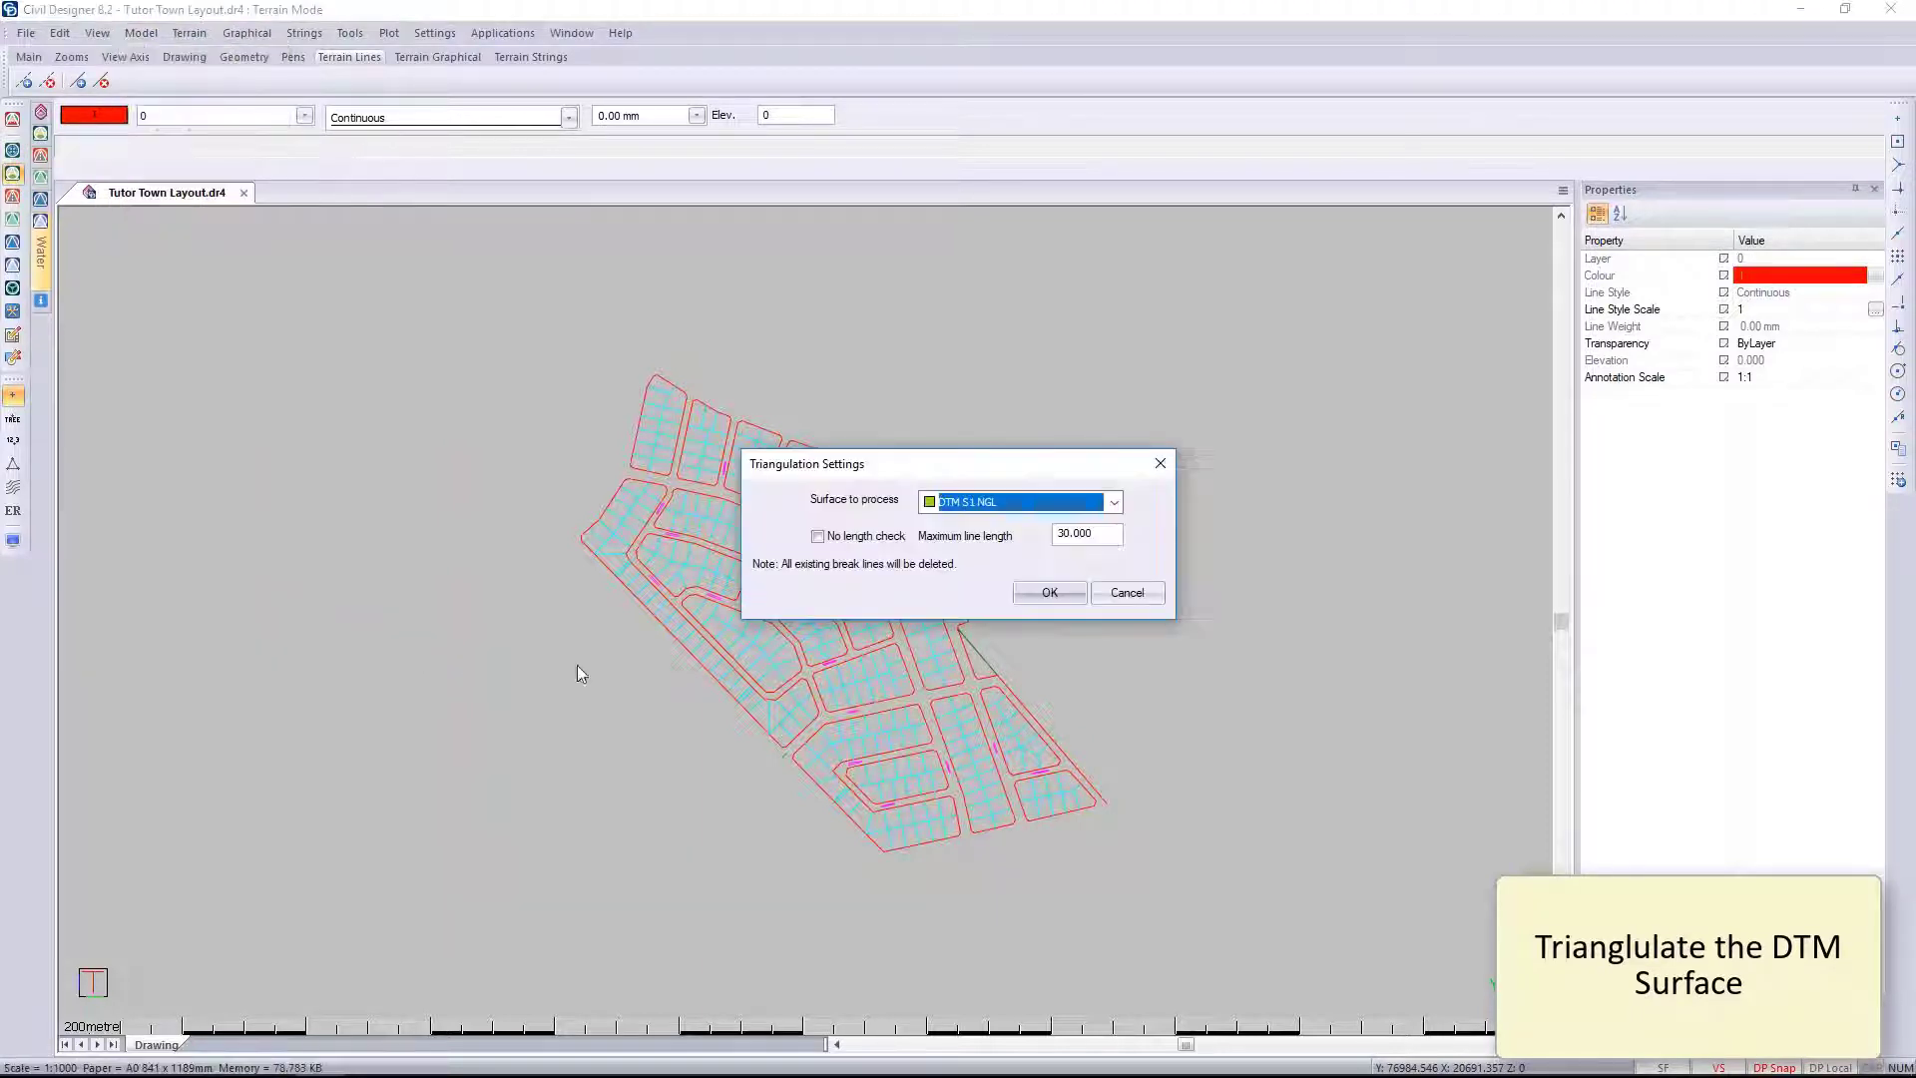
key(Tab)
text(80)
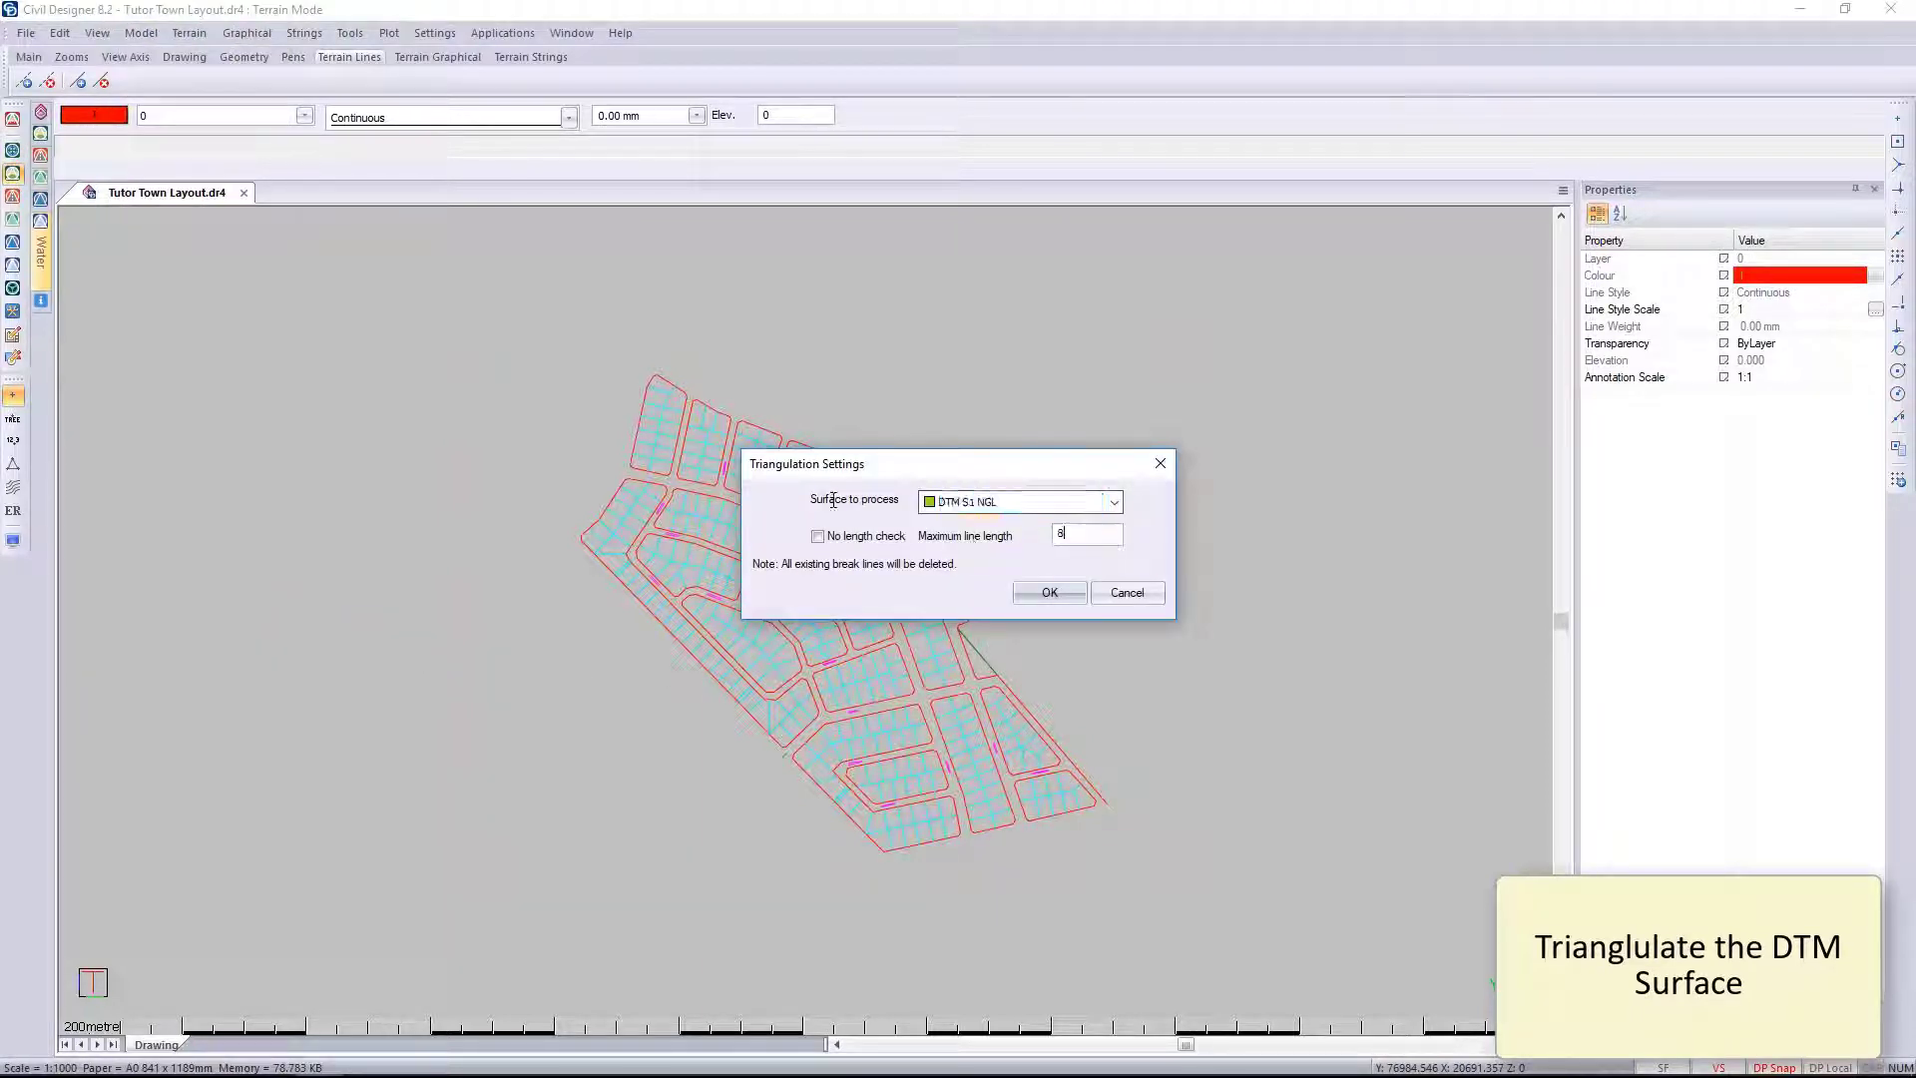
click(1053, 597)
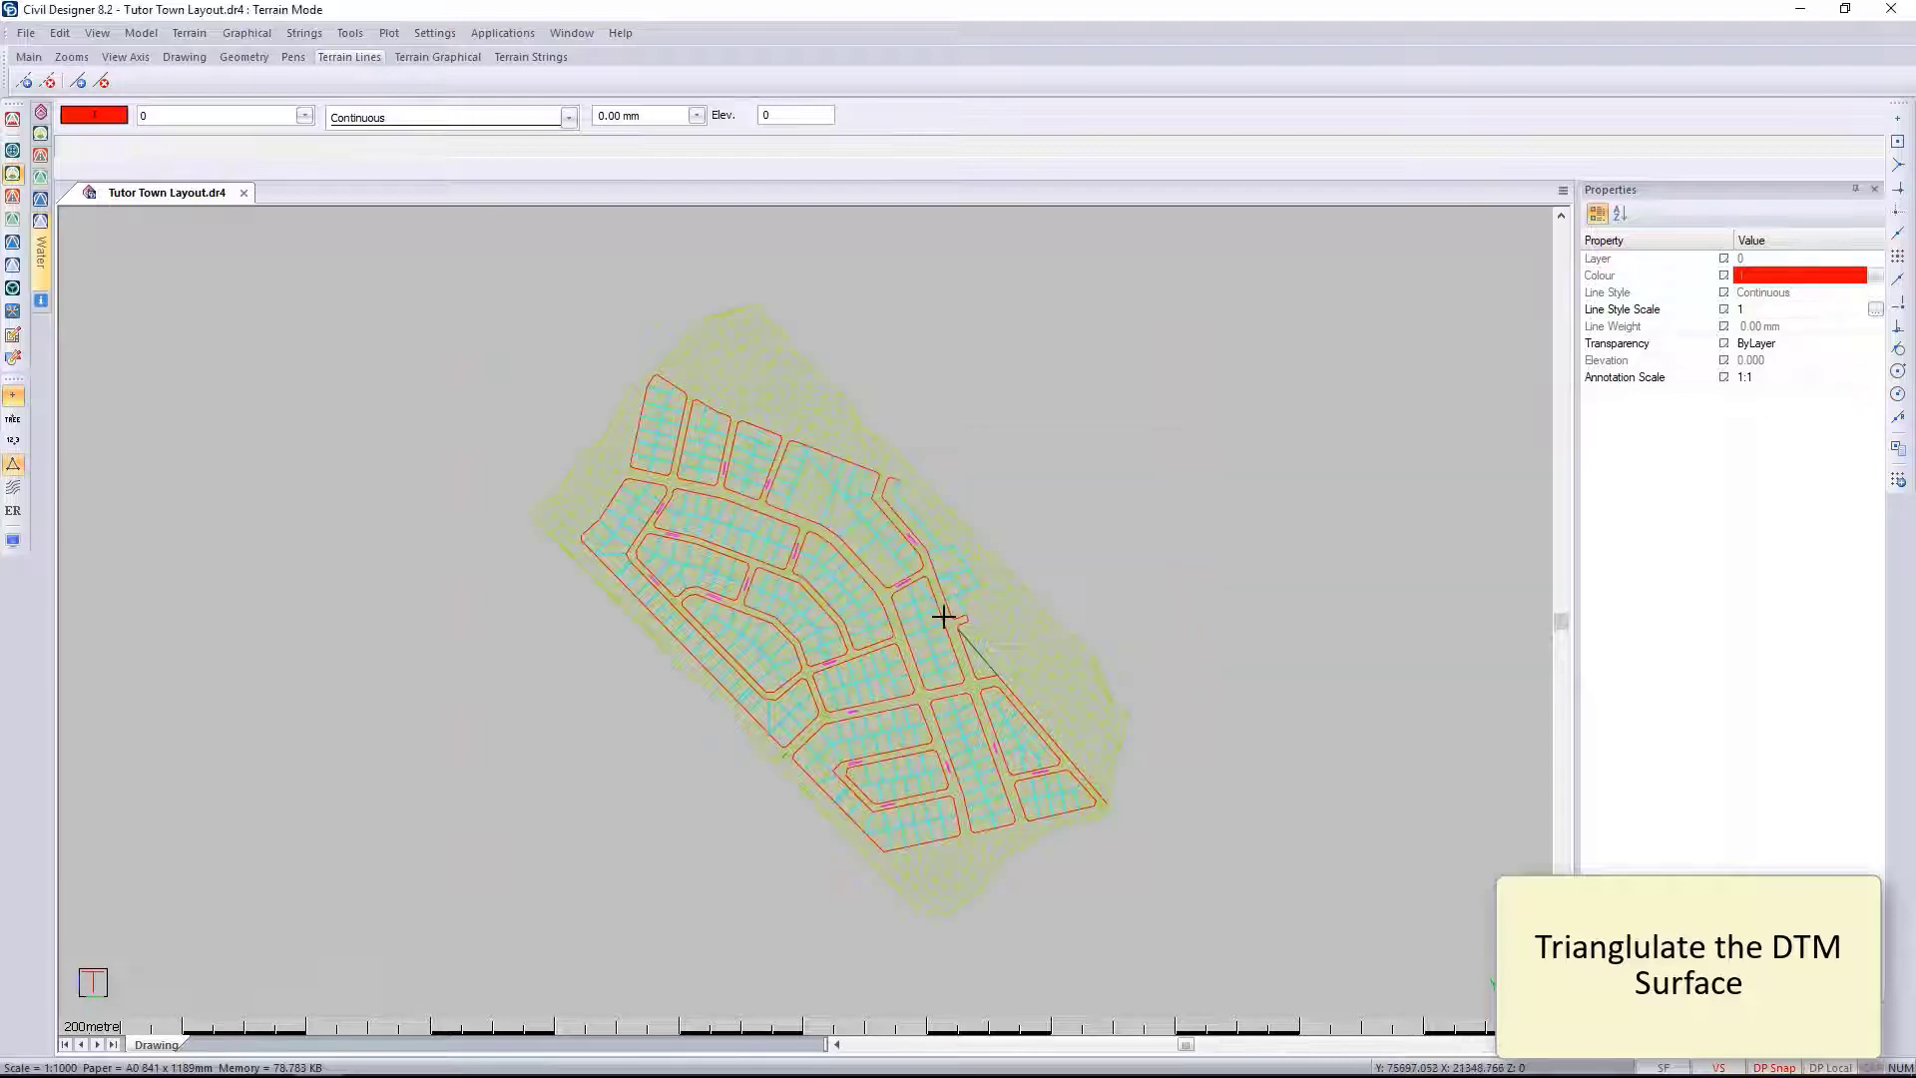
Step: Change the DTM S1 NGL surface's pen to red and show the point names over the triangulation
scroll(685, 492, up, 5)
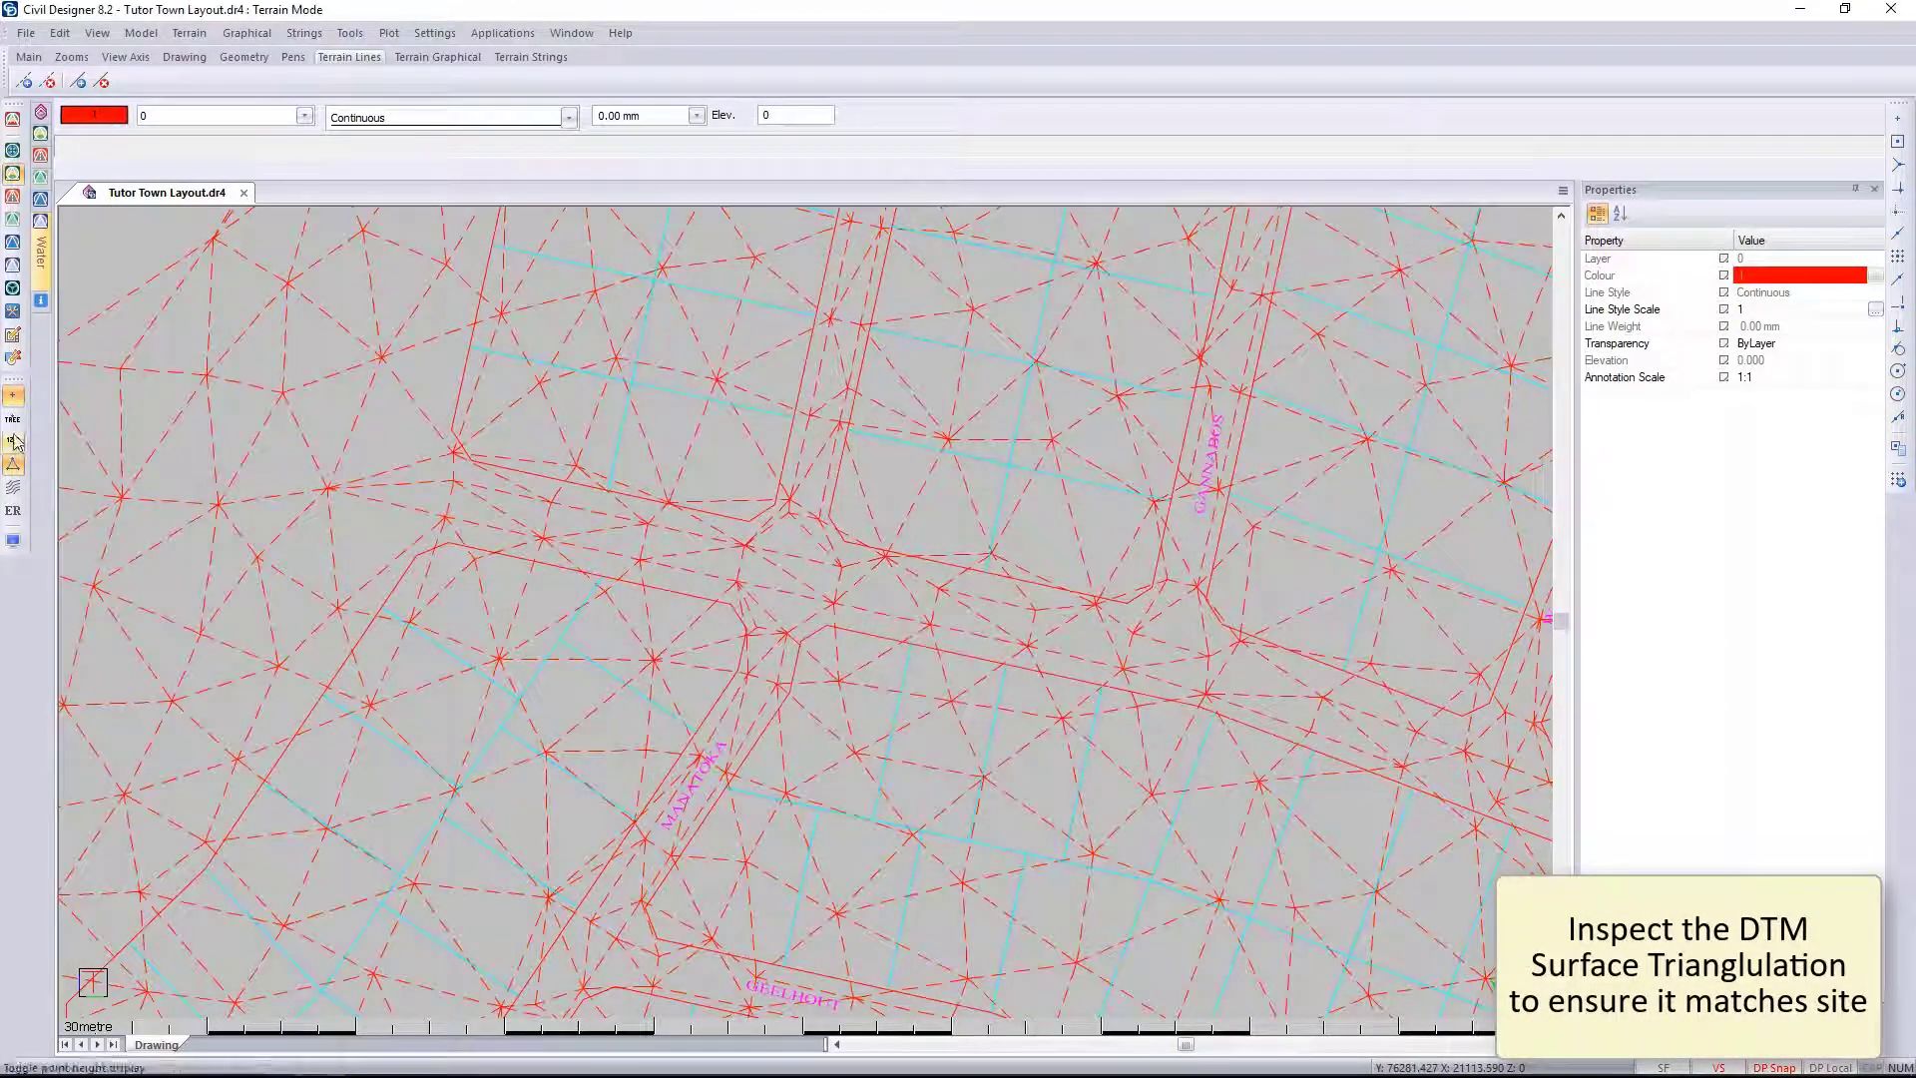
click(13, 419)
middle_drag(619, 562, 415, 458)
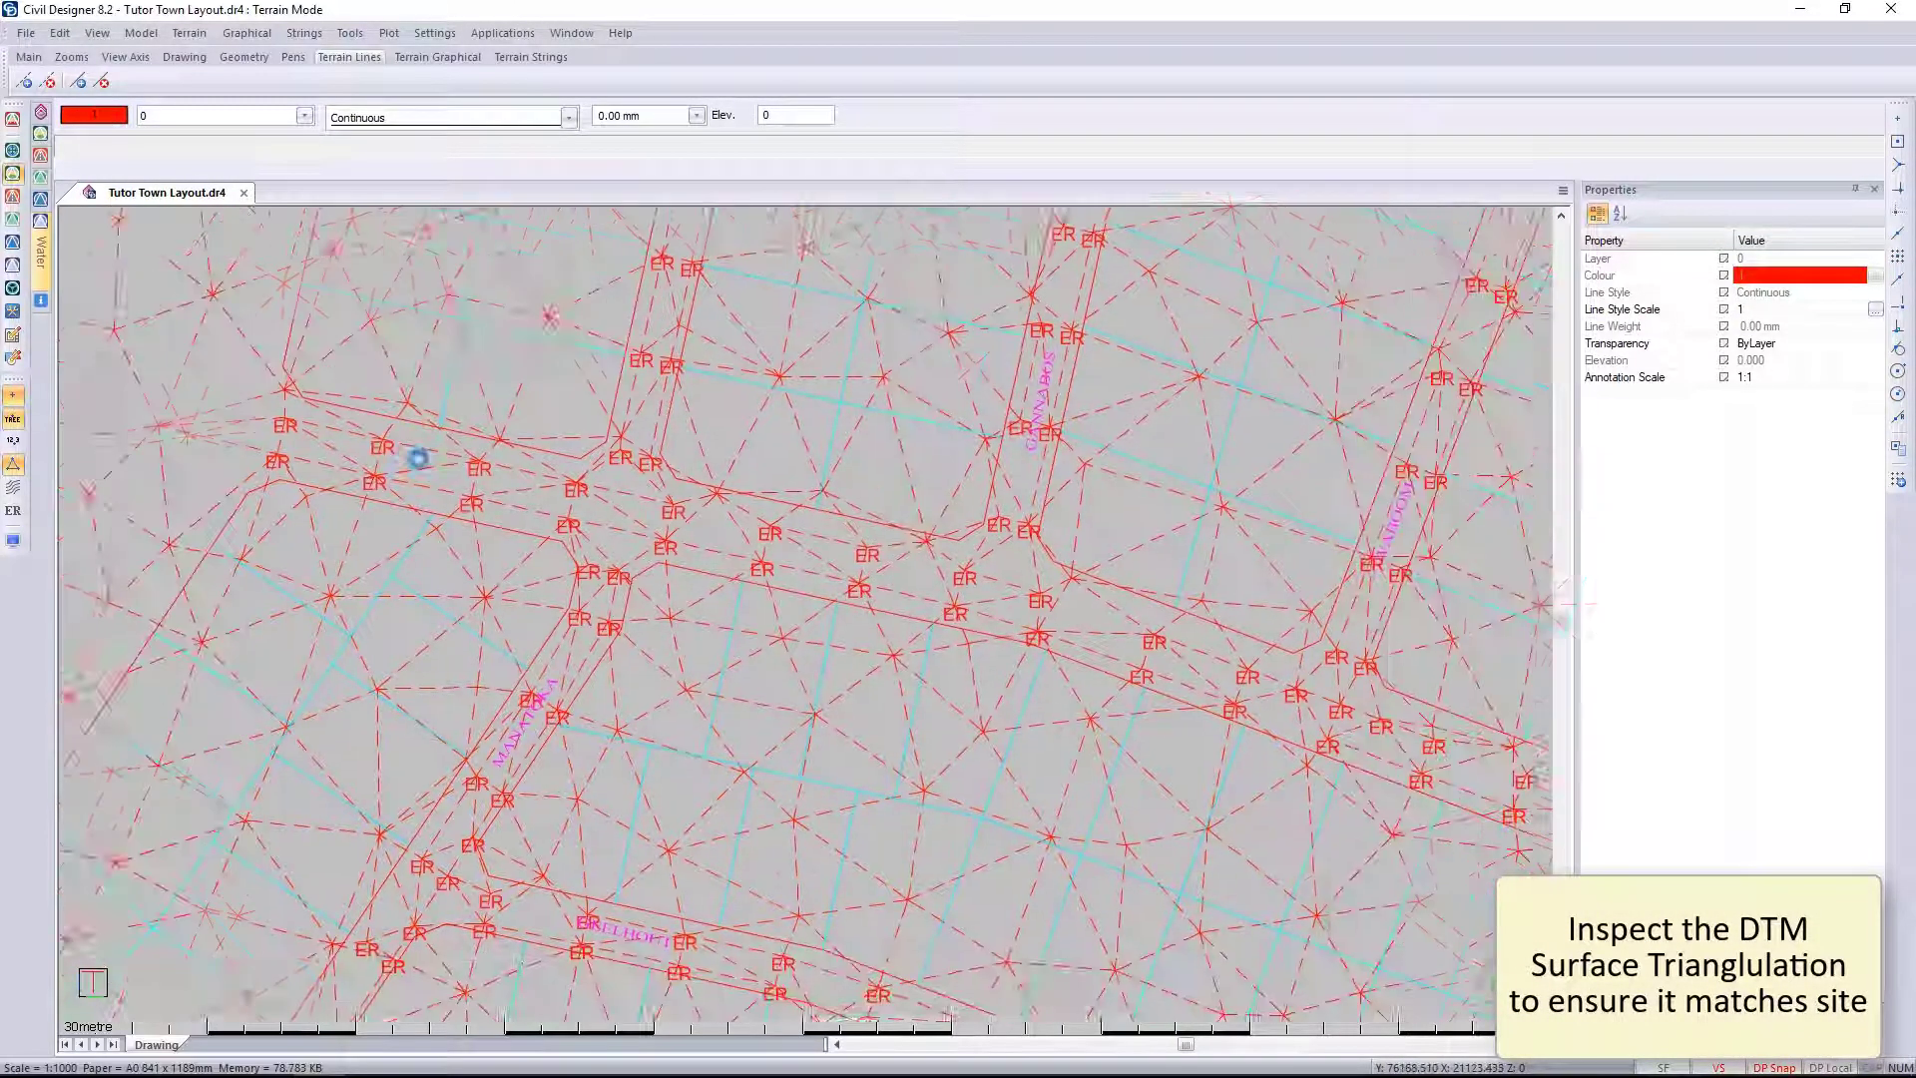
Step: Examine the triangulation along the roads and junctions of the whole site, including Manatoka, against the town layout
middle_drag(1205, 673, 889, 573)
middle_drag(1278, 714, 1045, 644)
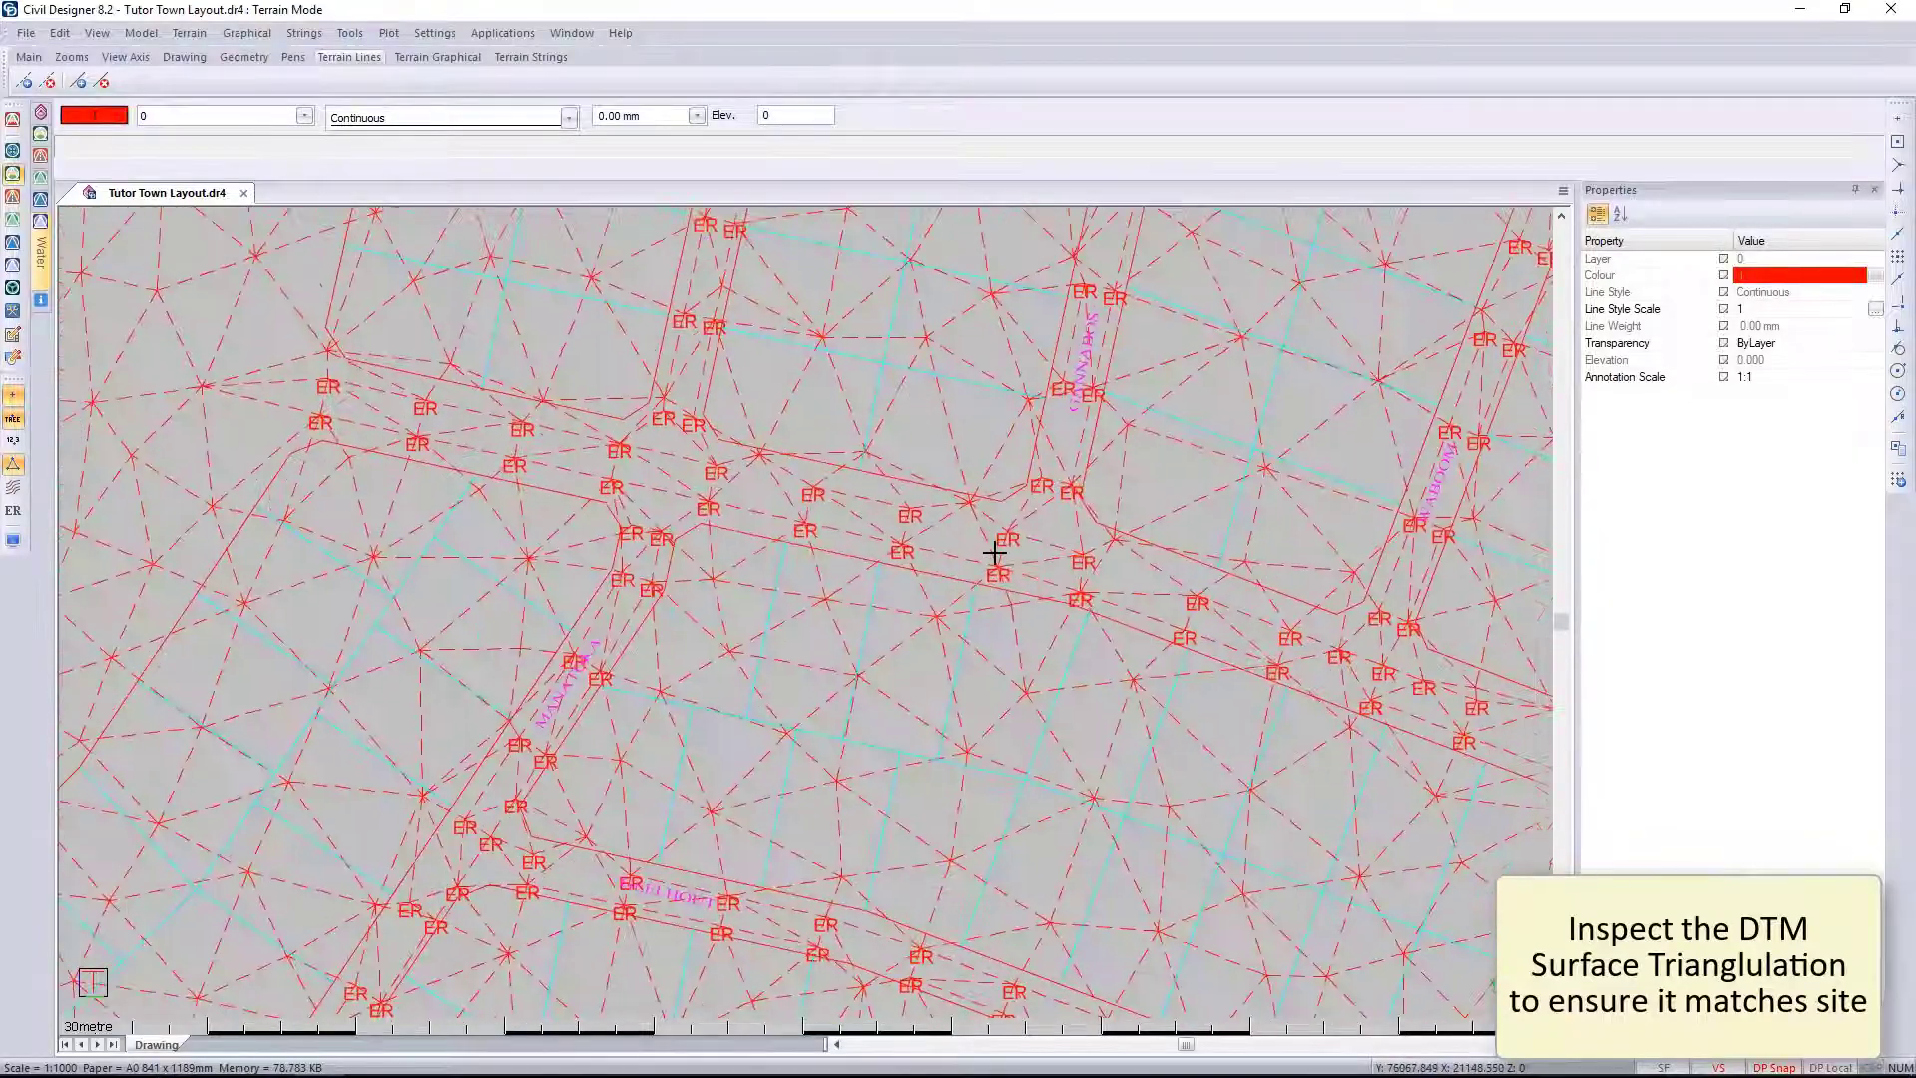
scroll(1196, 551, up, 2)
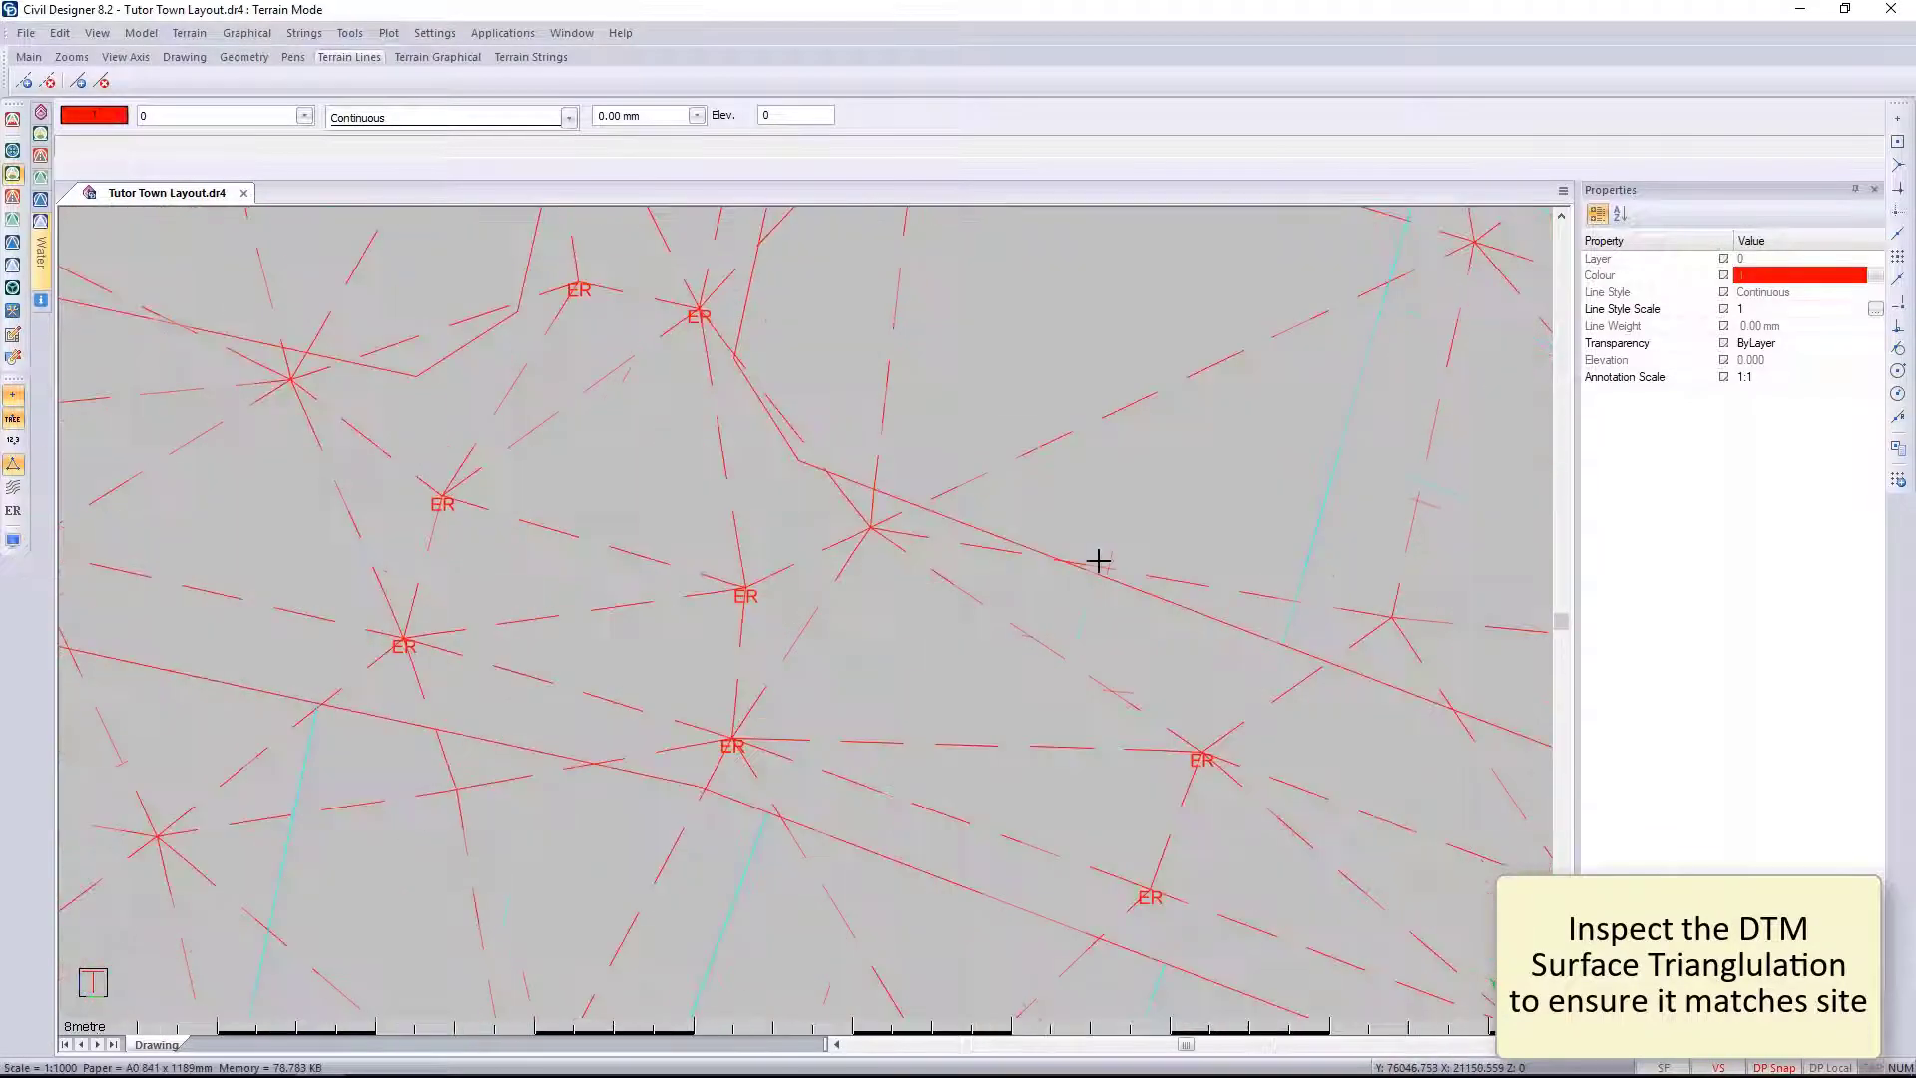
middle_drag(695, 563, 1063, 693)
scroll(469, 549, down, 4)
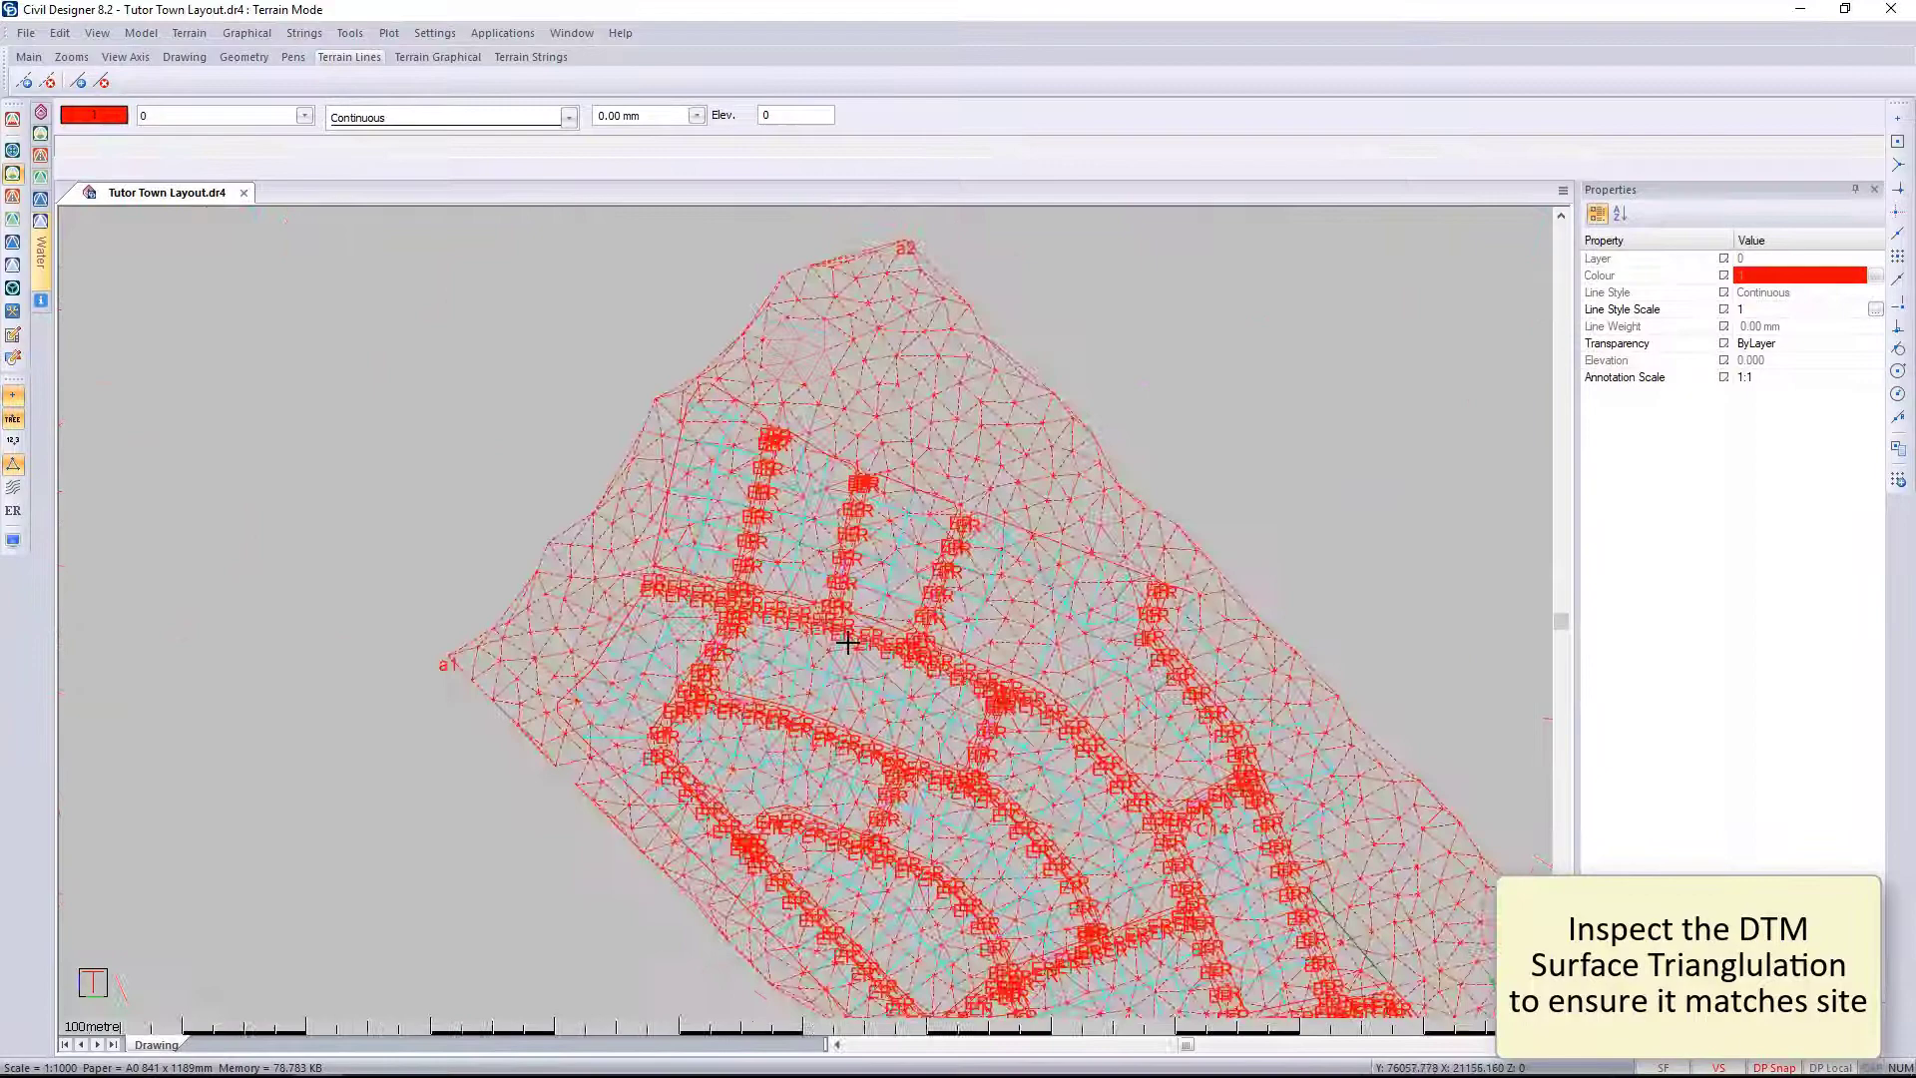
scroll(851, 642, up, 3)
scroll(450, 672, down, 8)
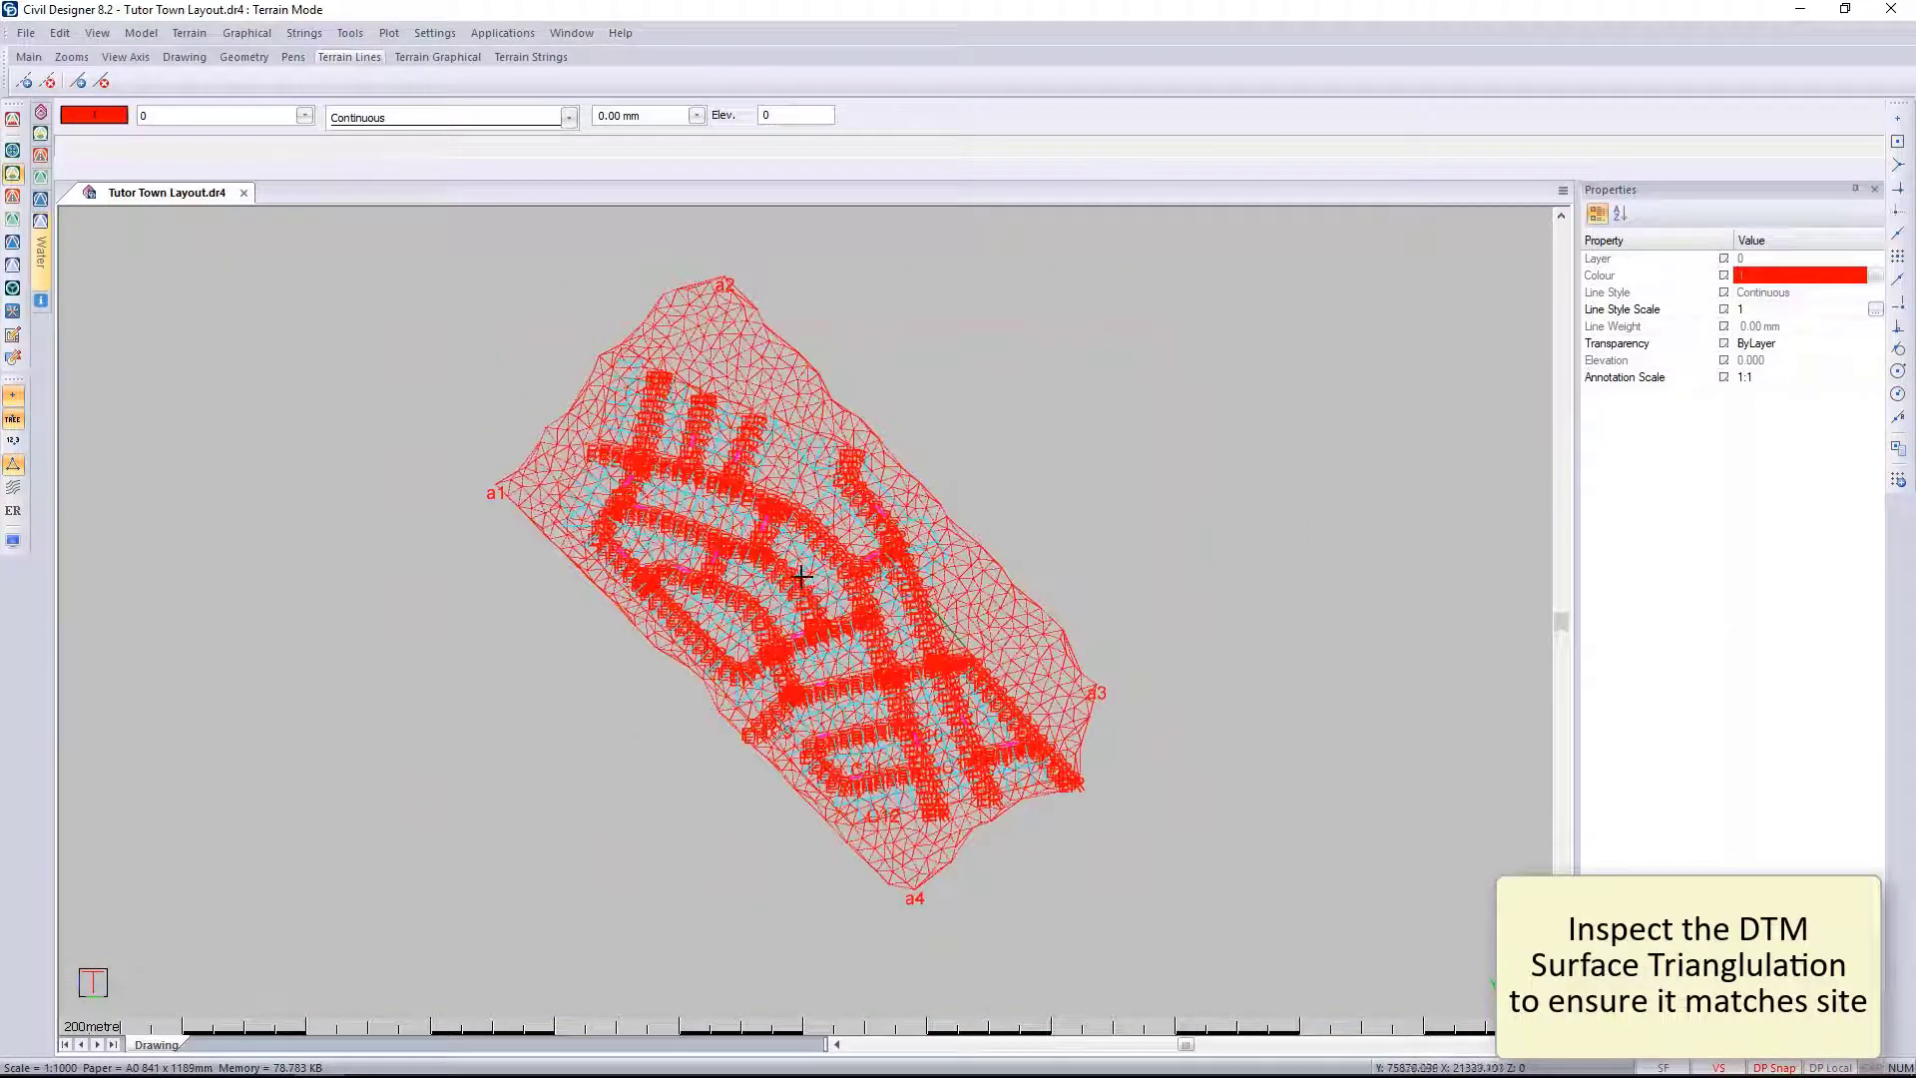
scroll(714, 628, up, 7)
scroll(804, 612, up, 3)
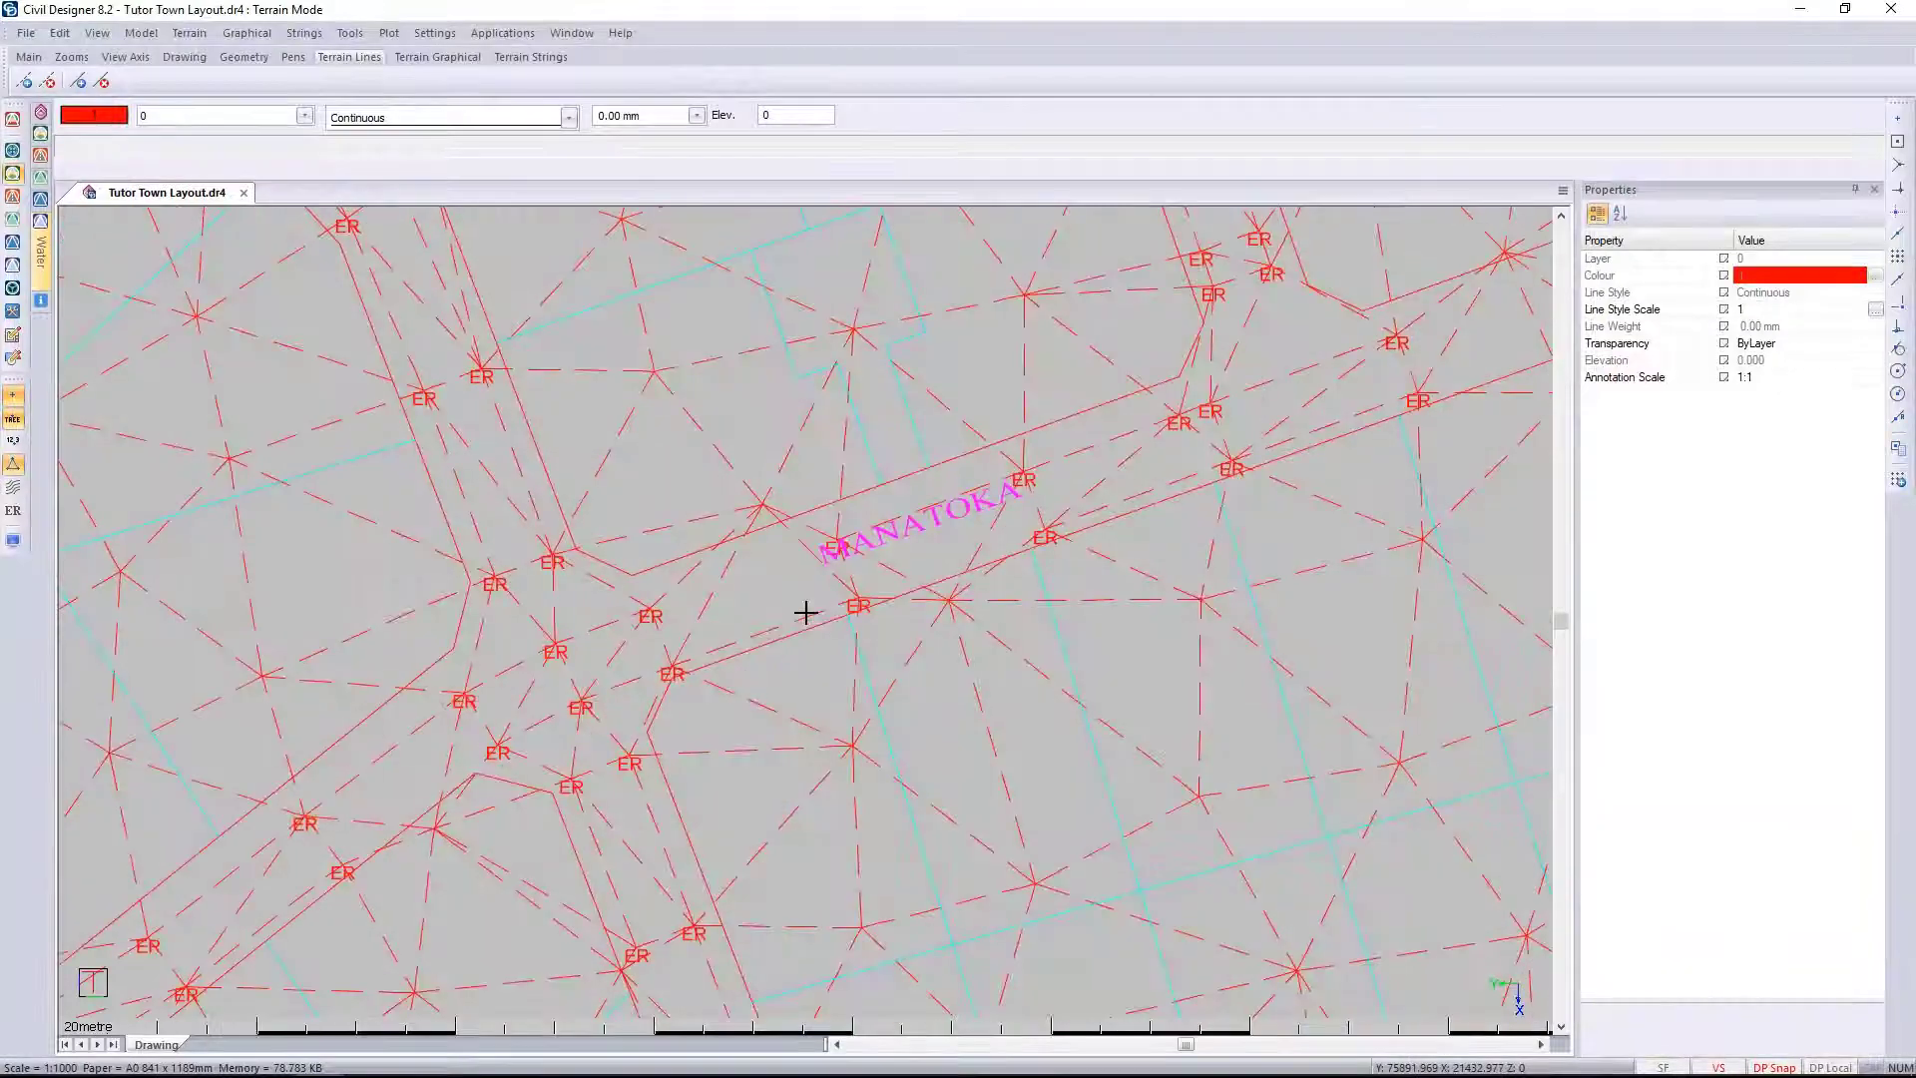
scroll(774, 587, up, 2)
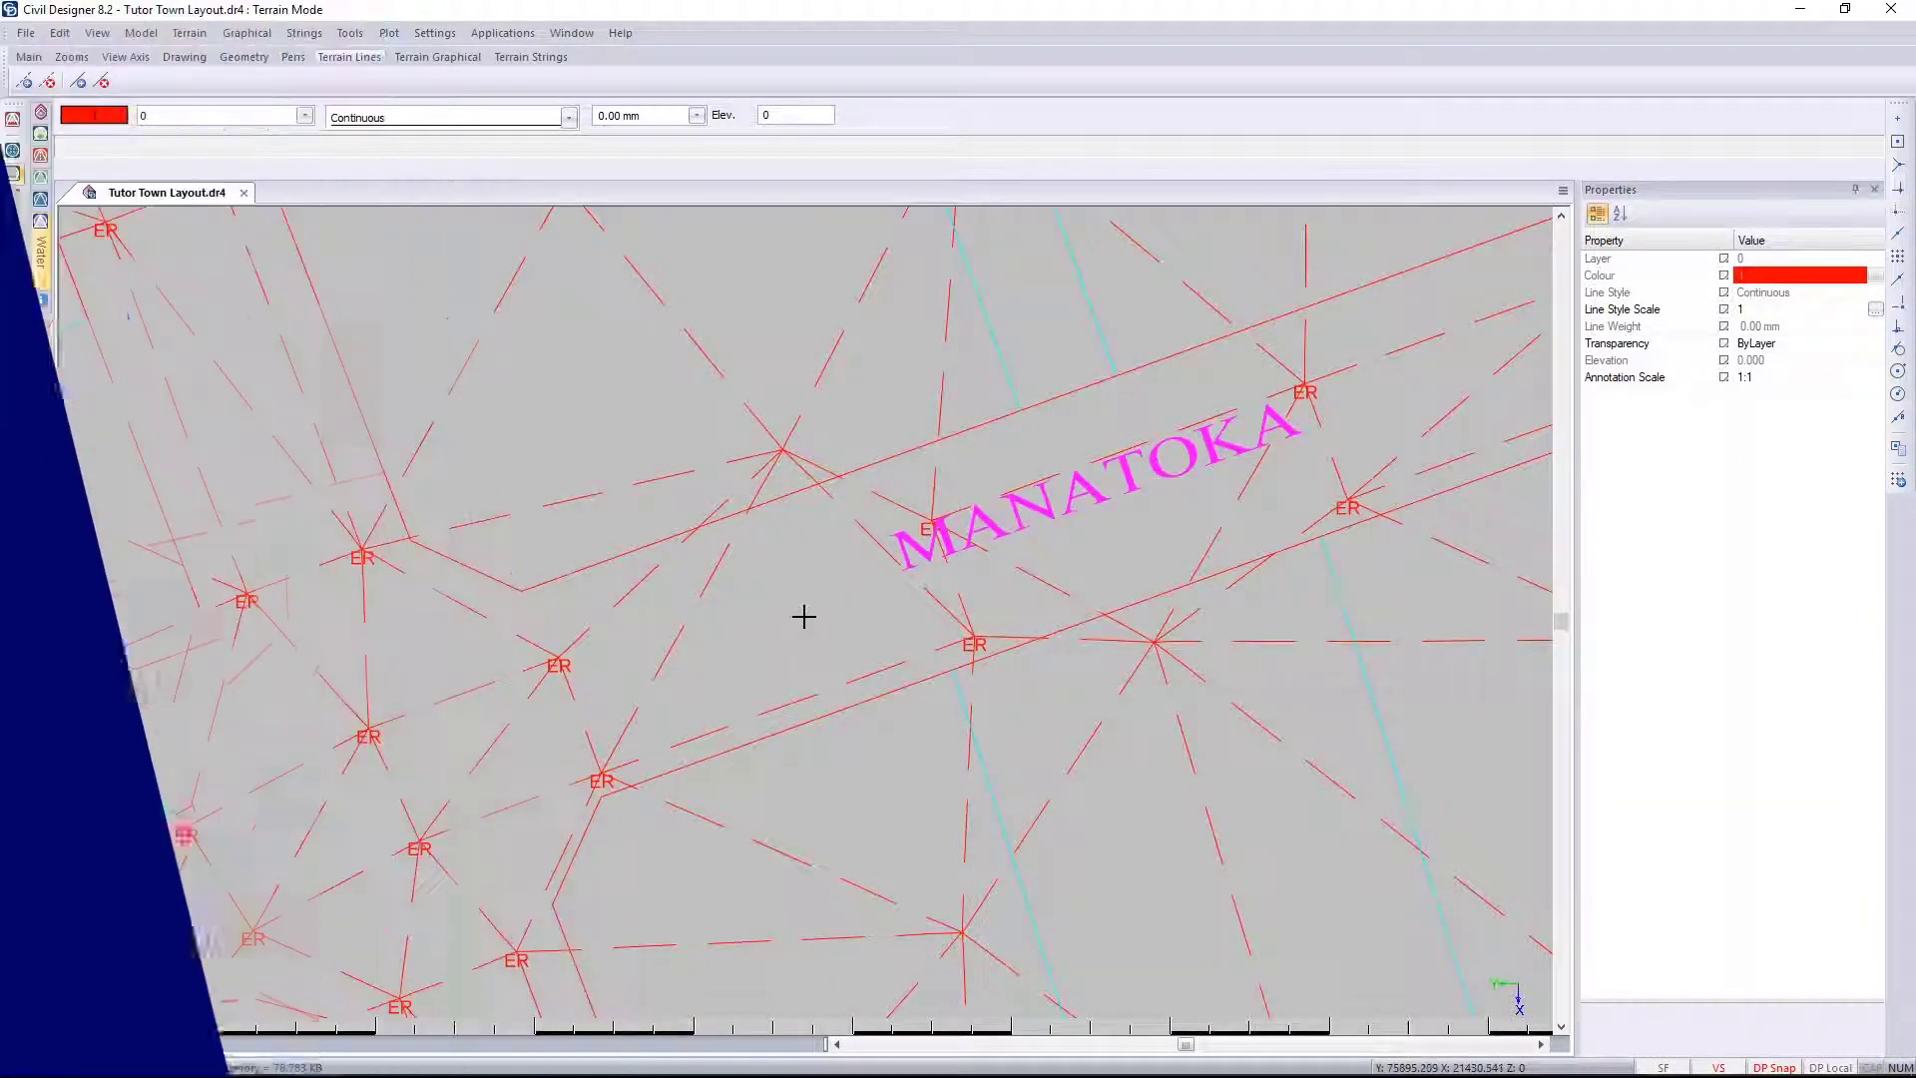
Step: Insert break lines between the ER points along both edges of Manatoka road beside its junction
click(26, 84)
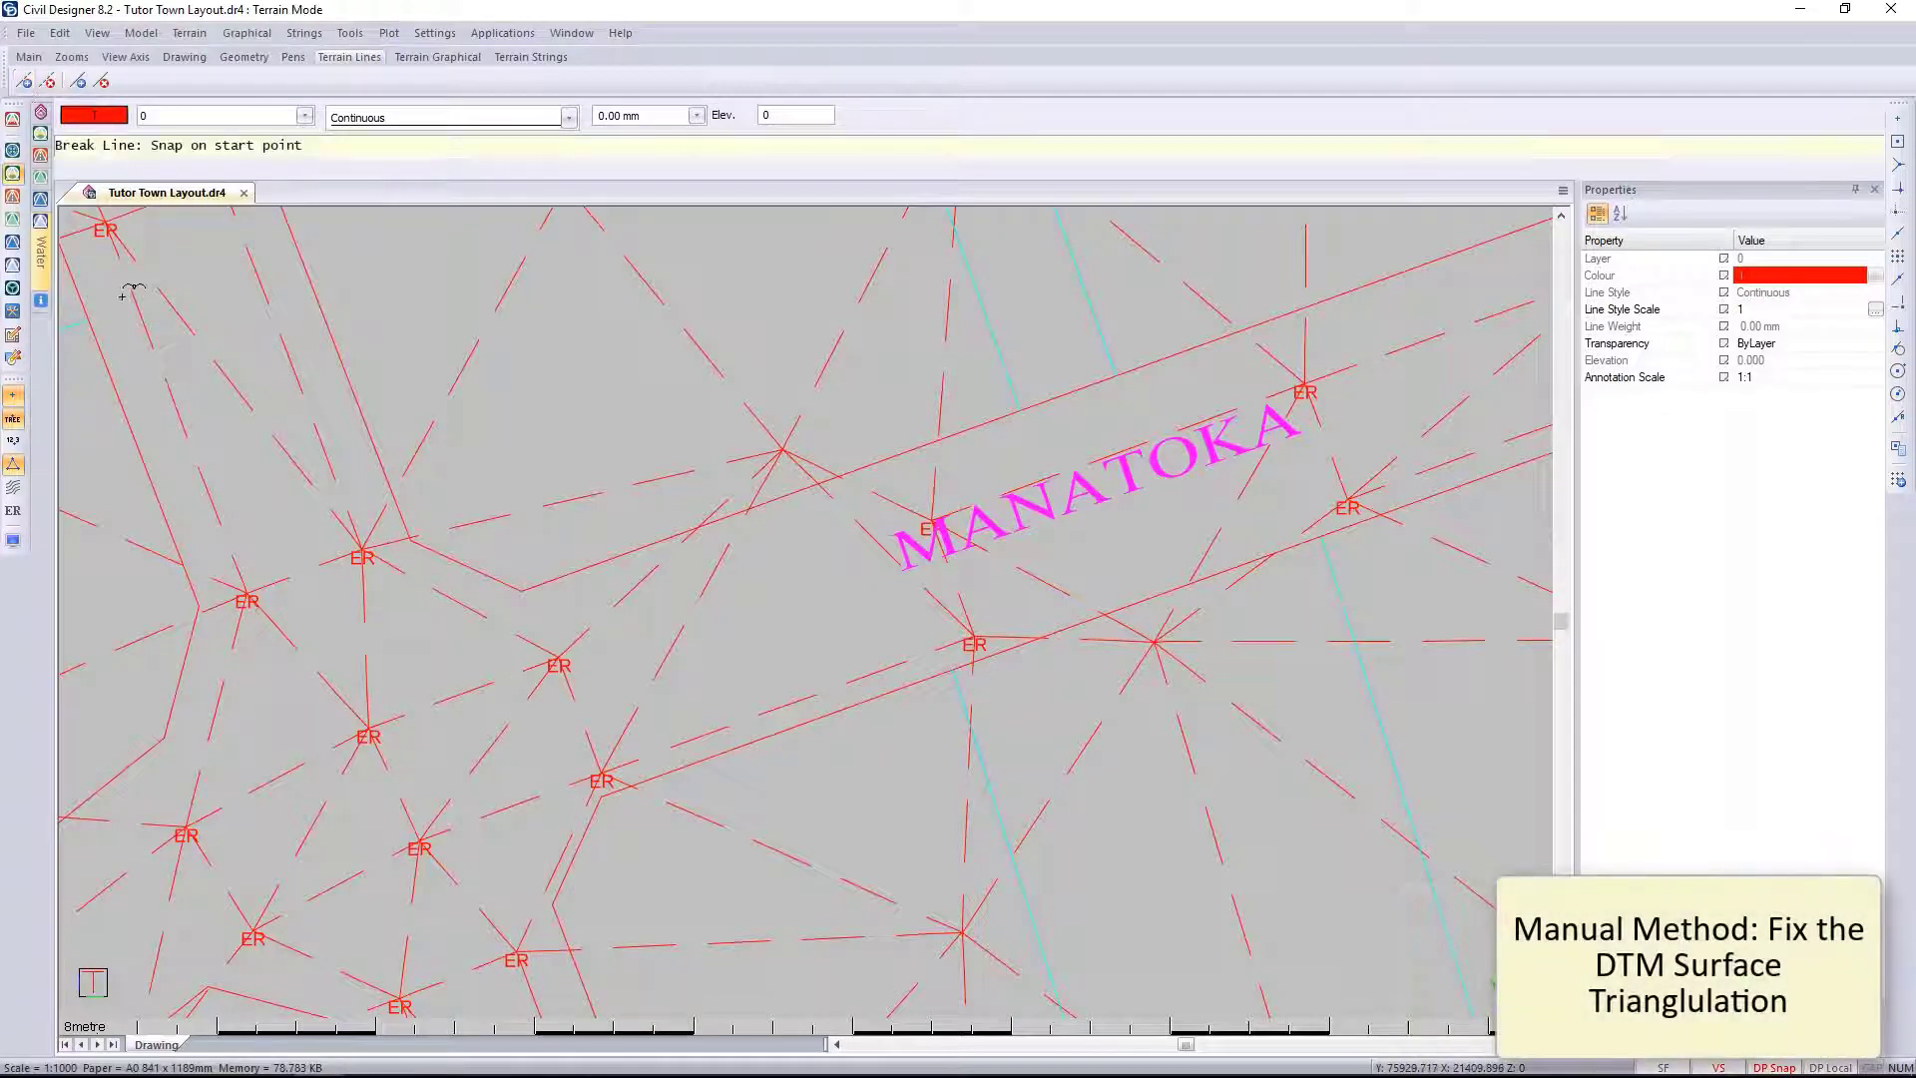
click(559, 658)
click(931, 521)
click(581, 760)
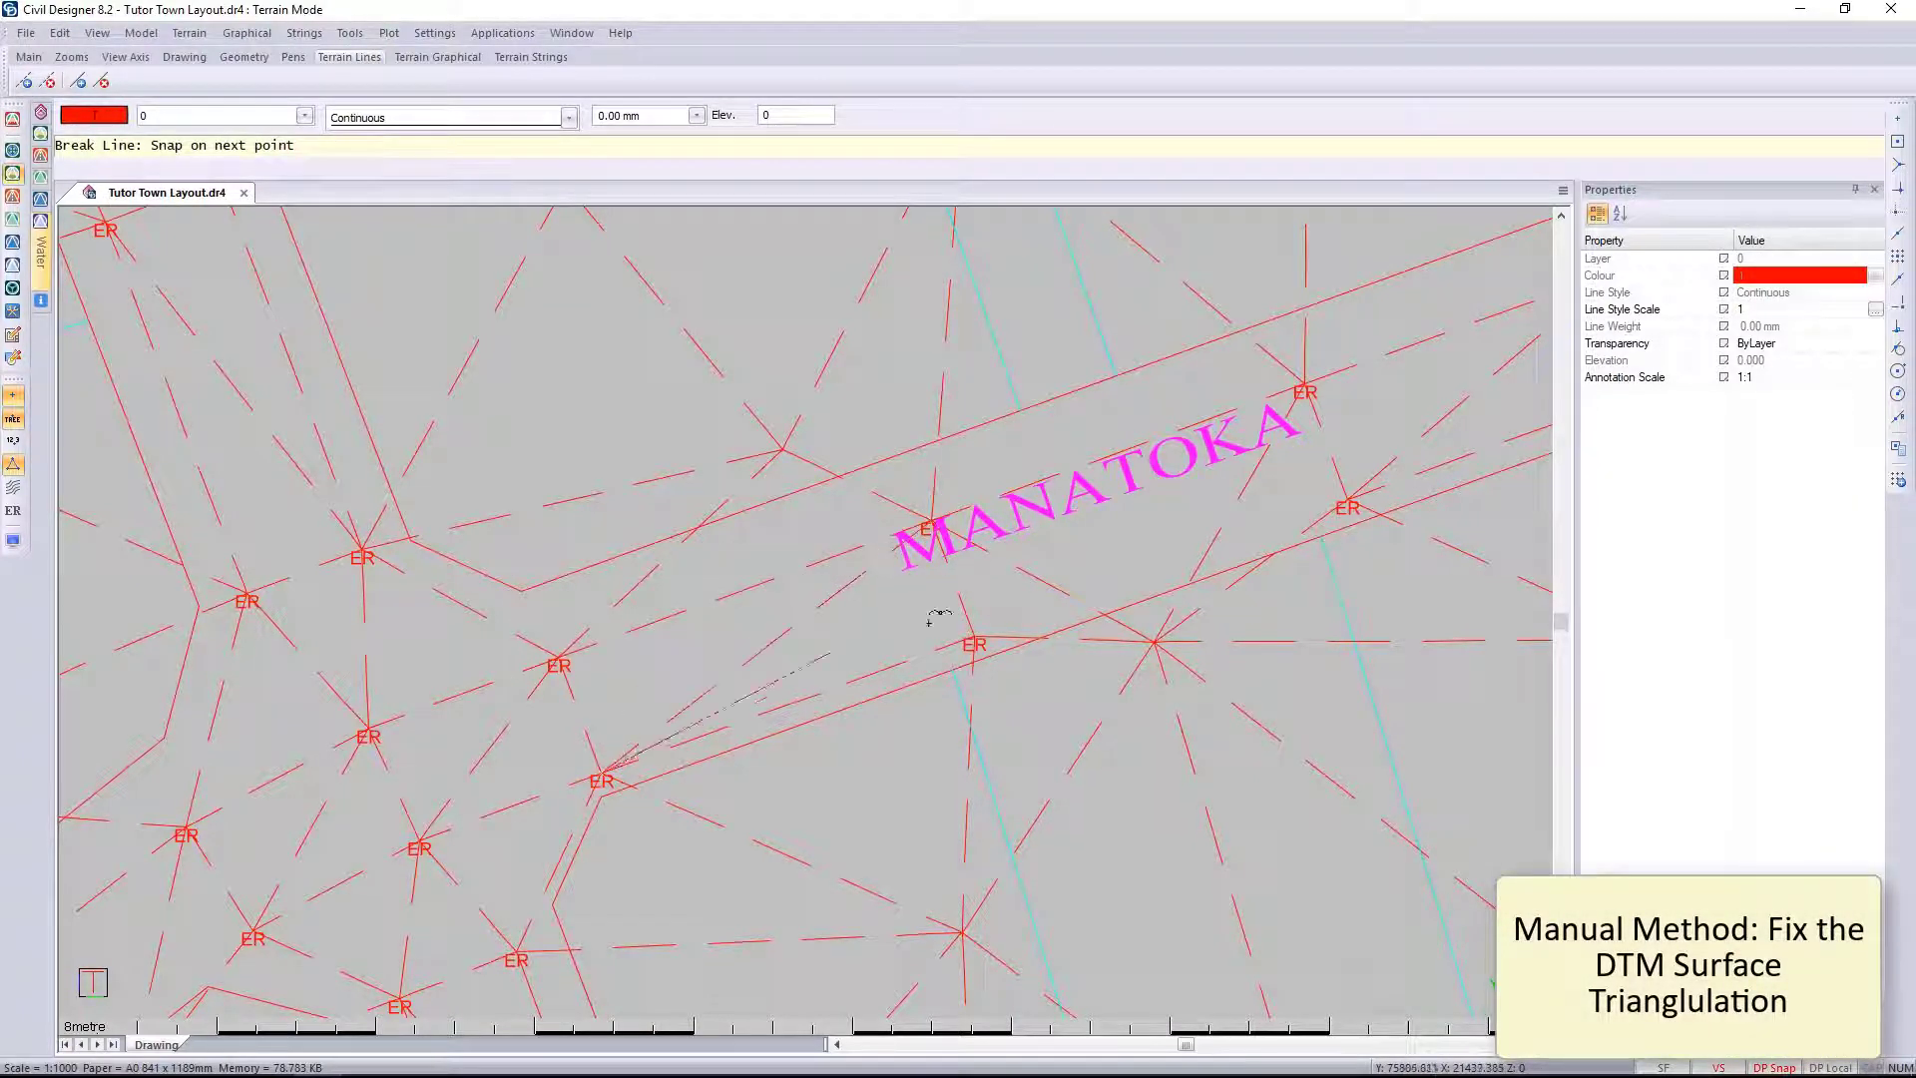
click(999, 587)
click(1280, 529)
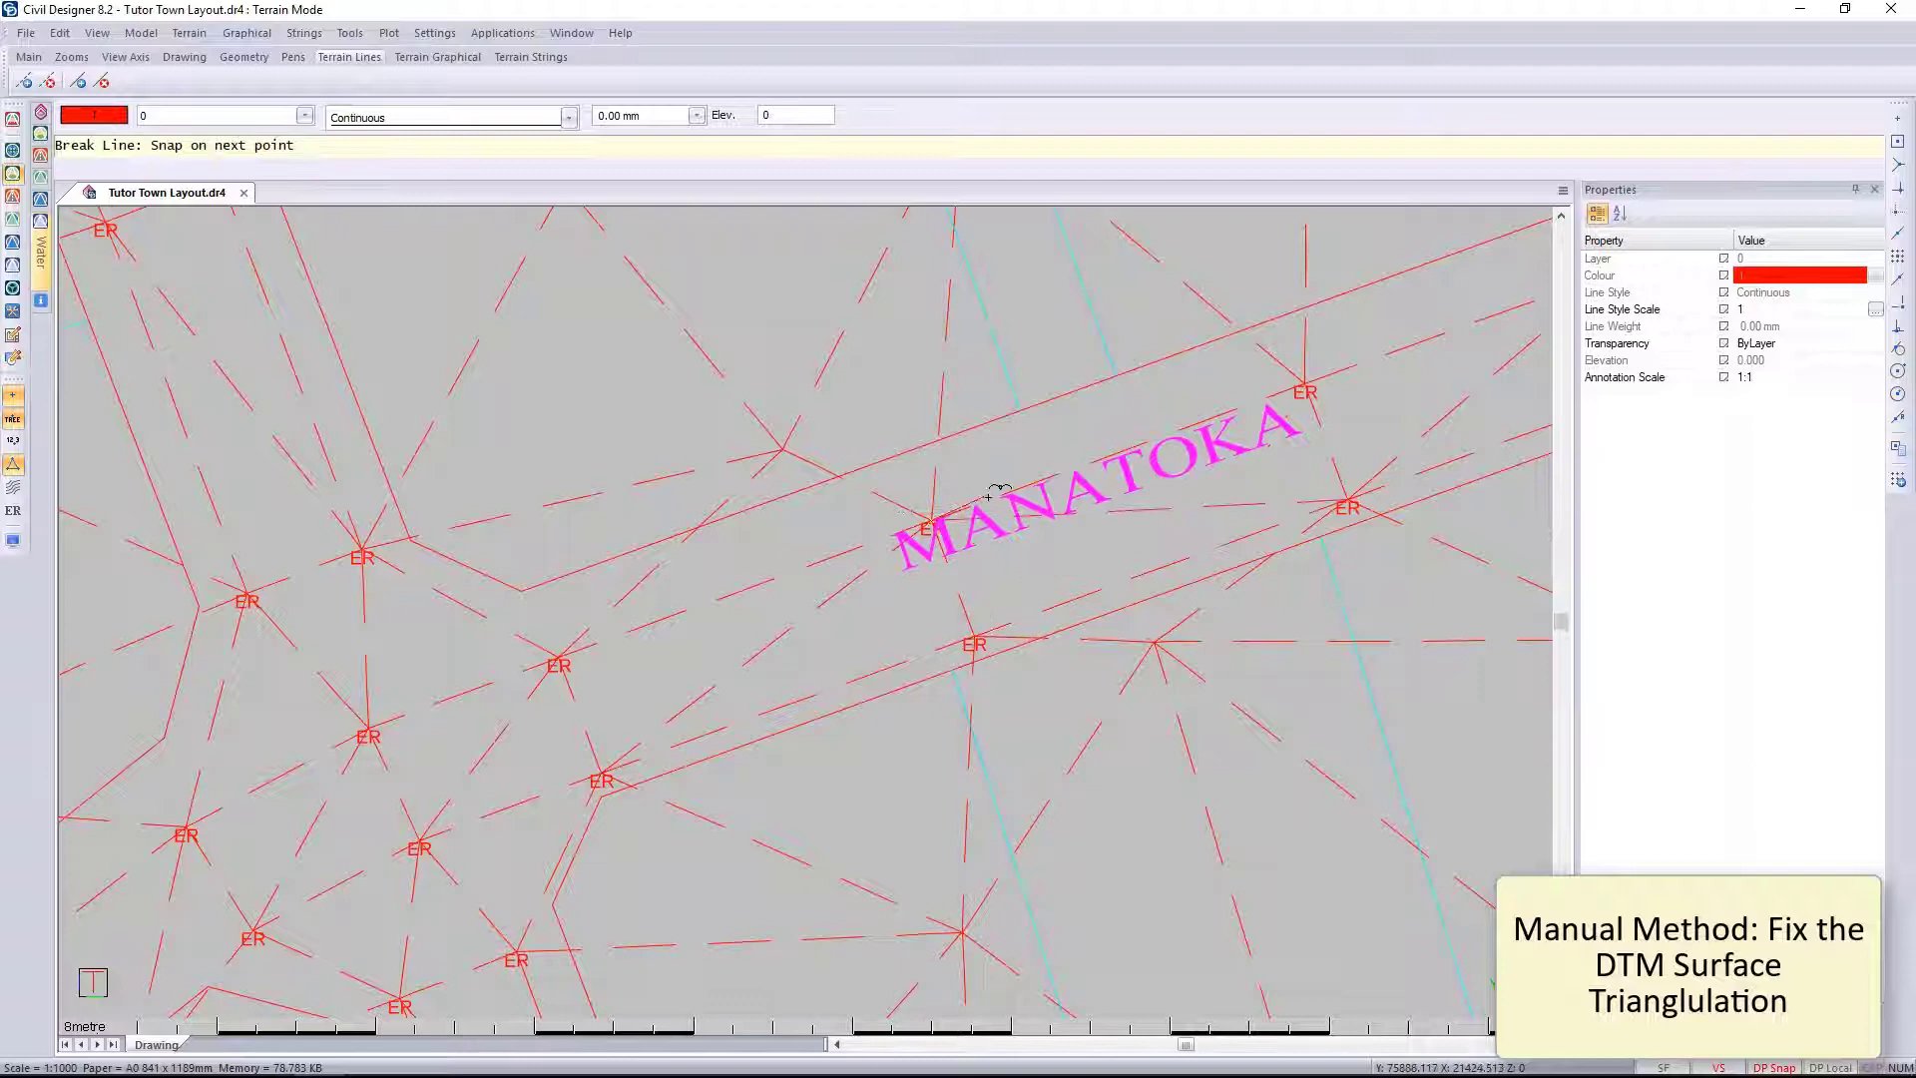
key(Escape)
Step: Insert break lines between the ER points on both road edges along the stretch past the next junction
scroll(1089, 530, down, 1)
middle_drag(1070, 488, 531, 691)
scroll(1109, 448, up, 1)
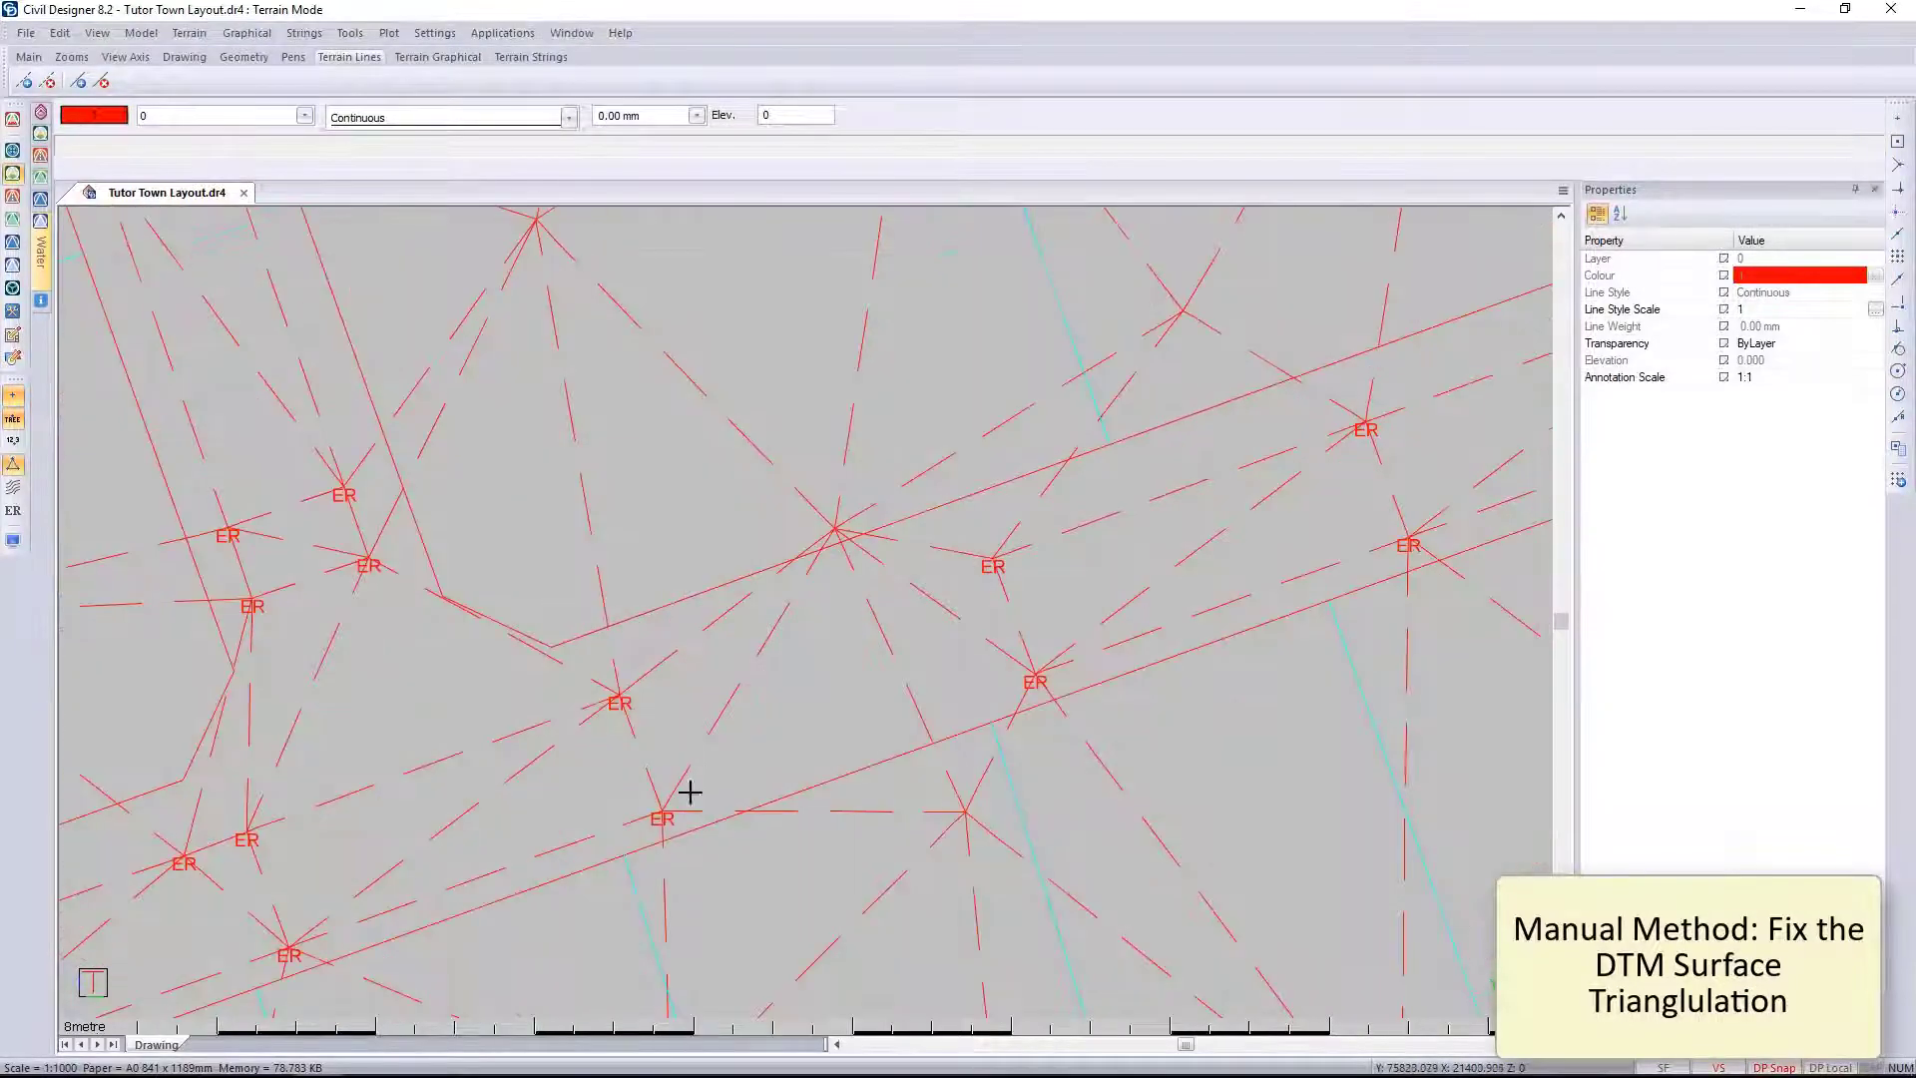
right_click(688, 791)
click(661, 812)
click(1035, 674)
click(619, 695)
click(991, 558)
right_click(1069, 582)
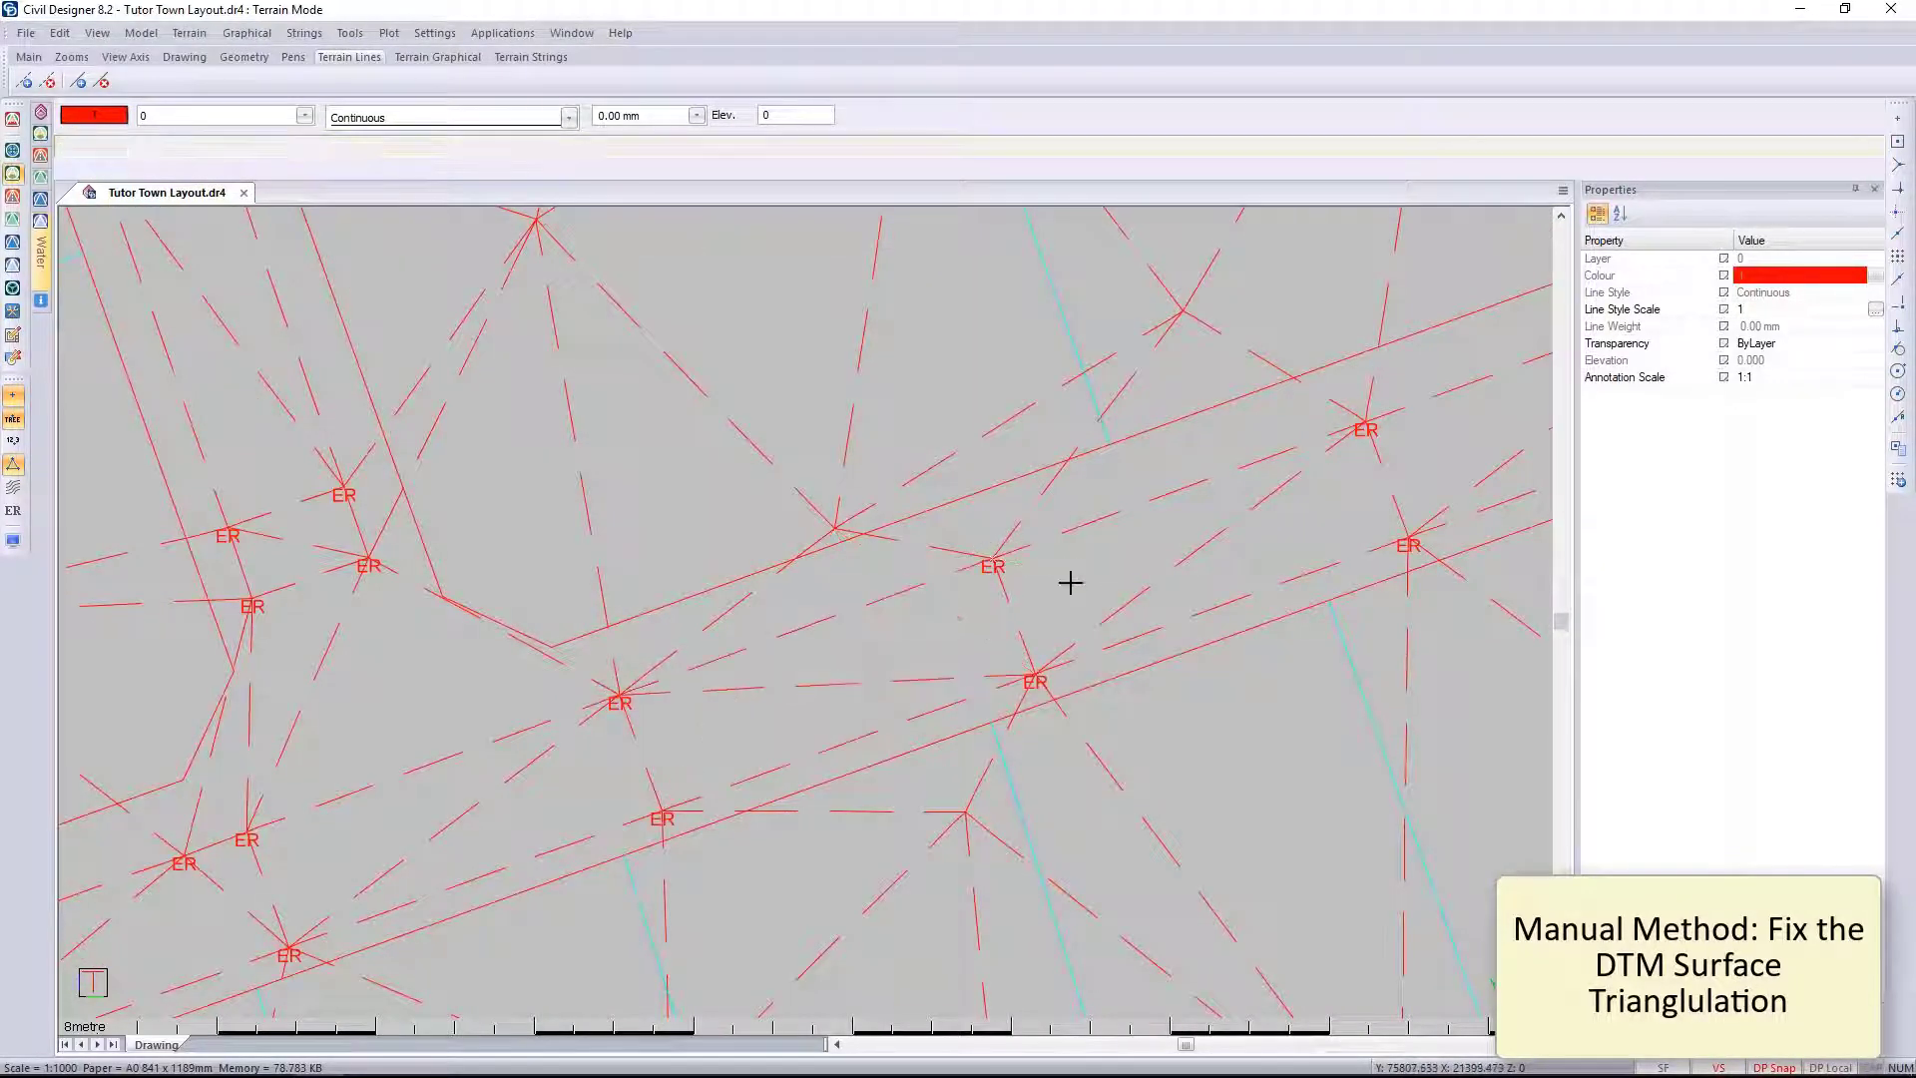
scroll(991, 584, down, 1)
scroll(432, 657, down, 5)
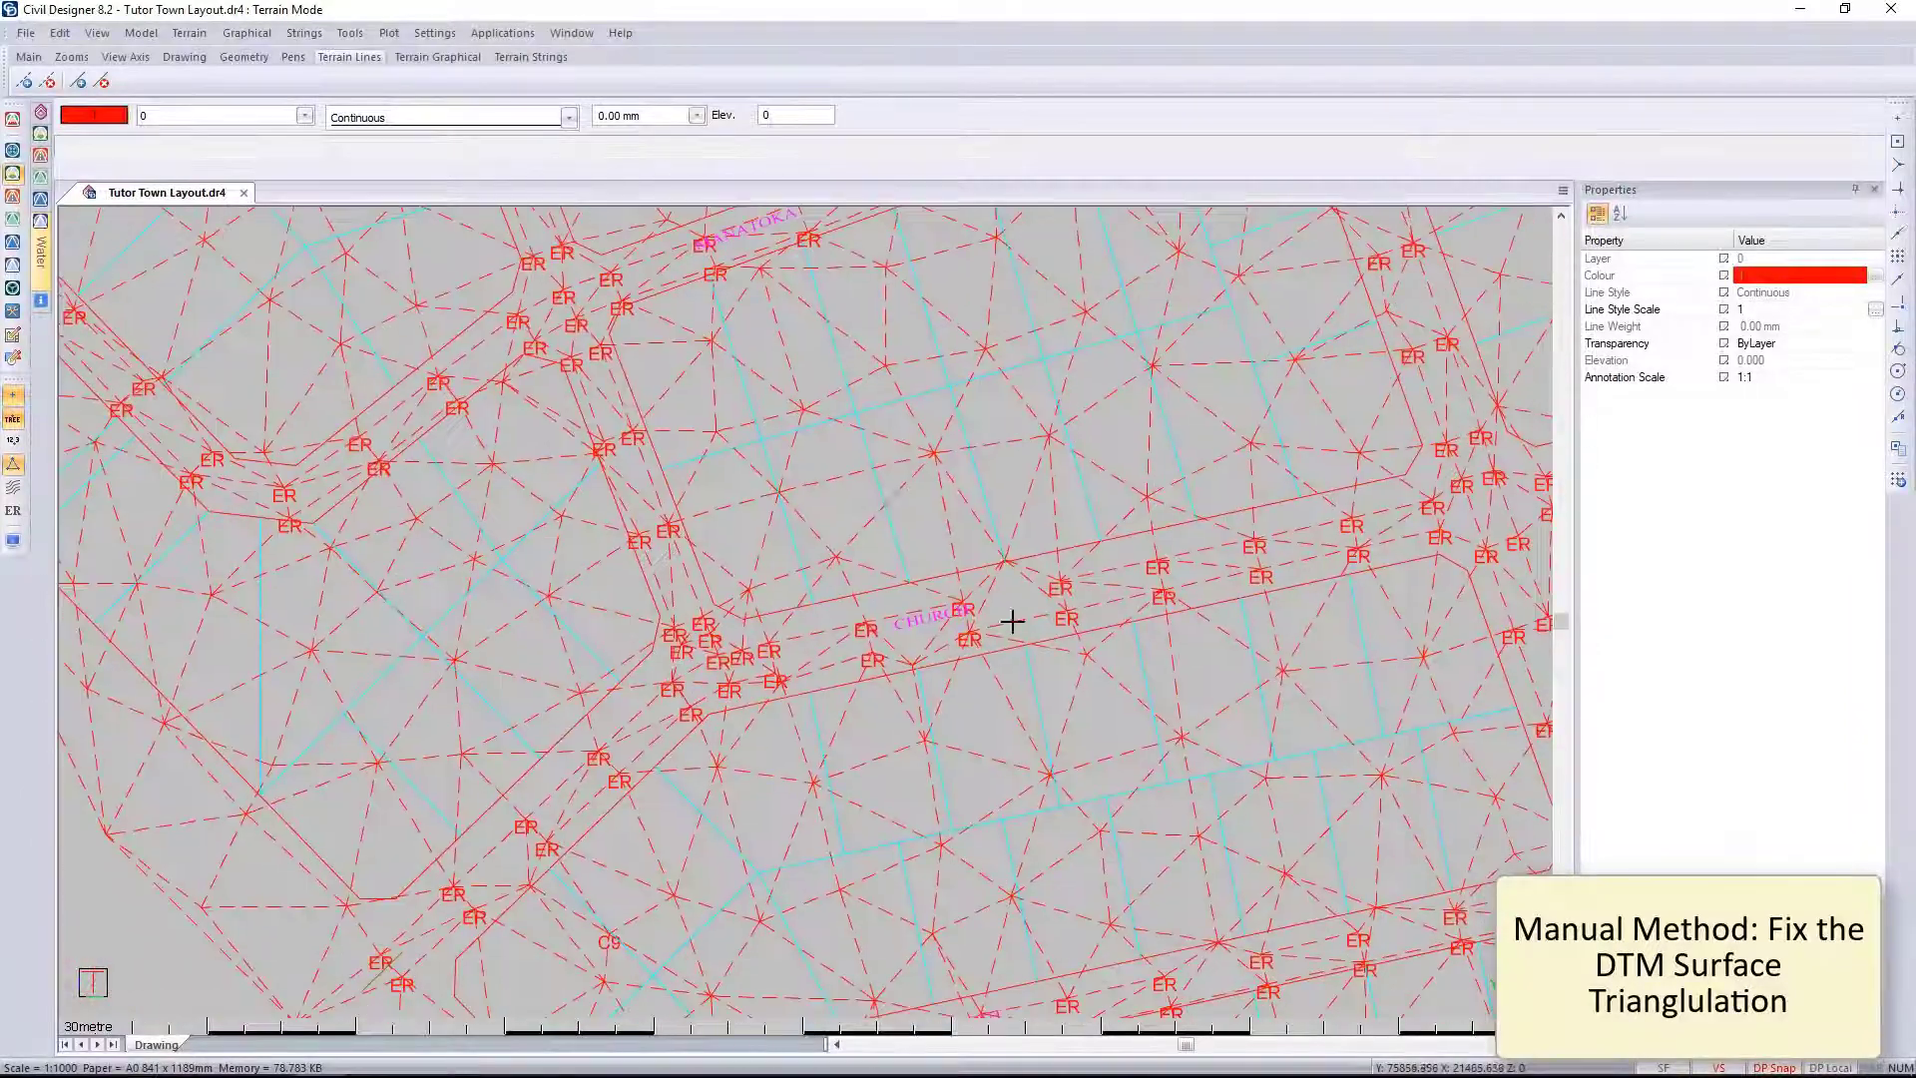
scroll(701, 683, up, 5)
scroll(747, 521, down, 4)
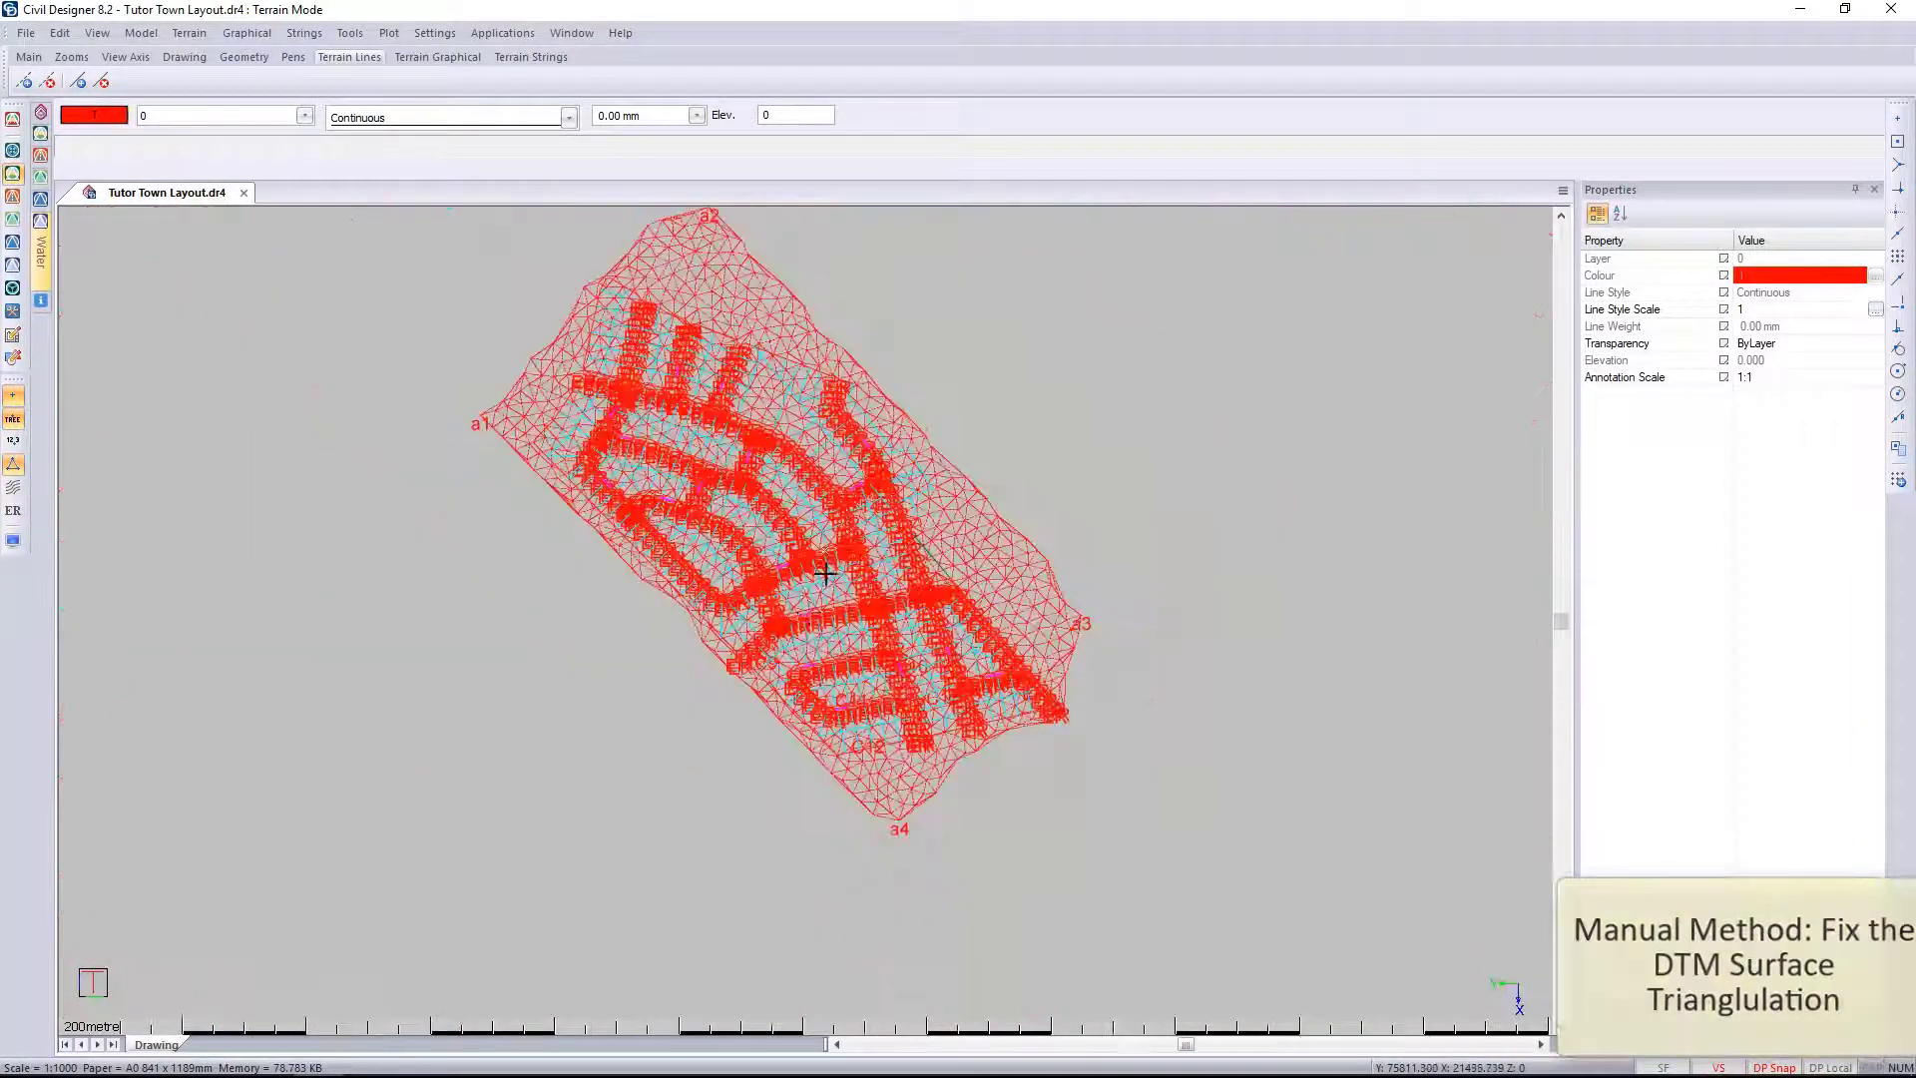
middle_drag(825, 572, 843, 643)
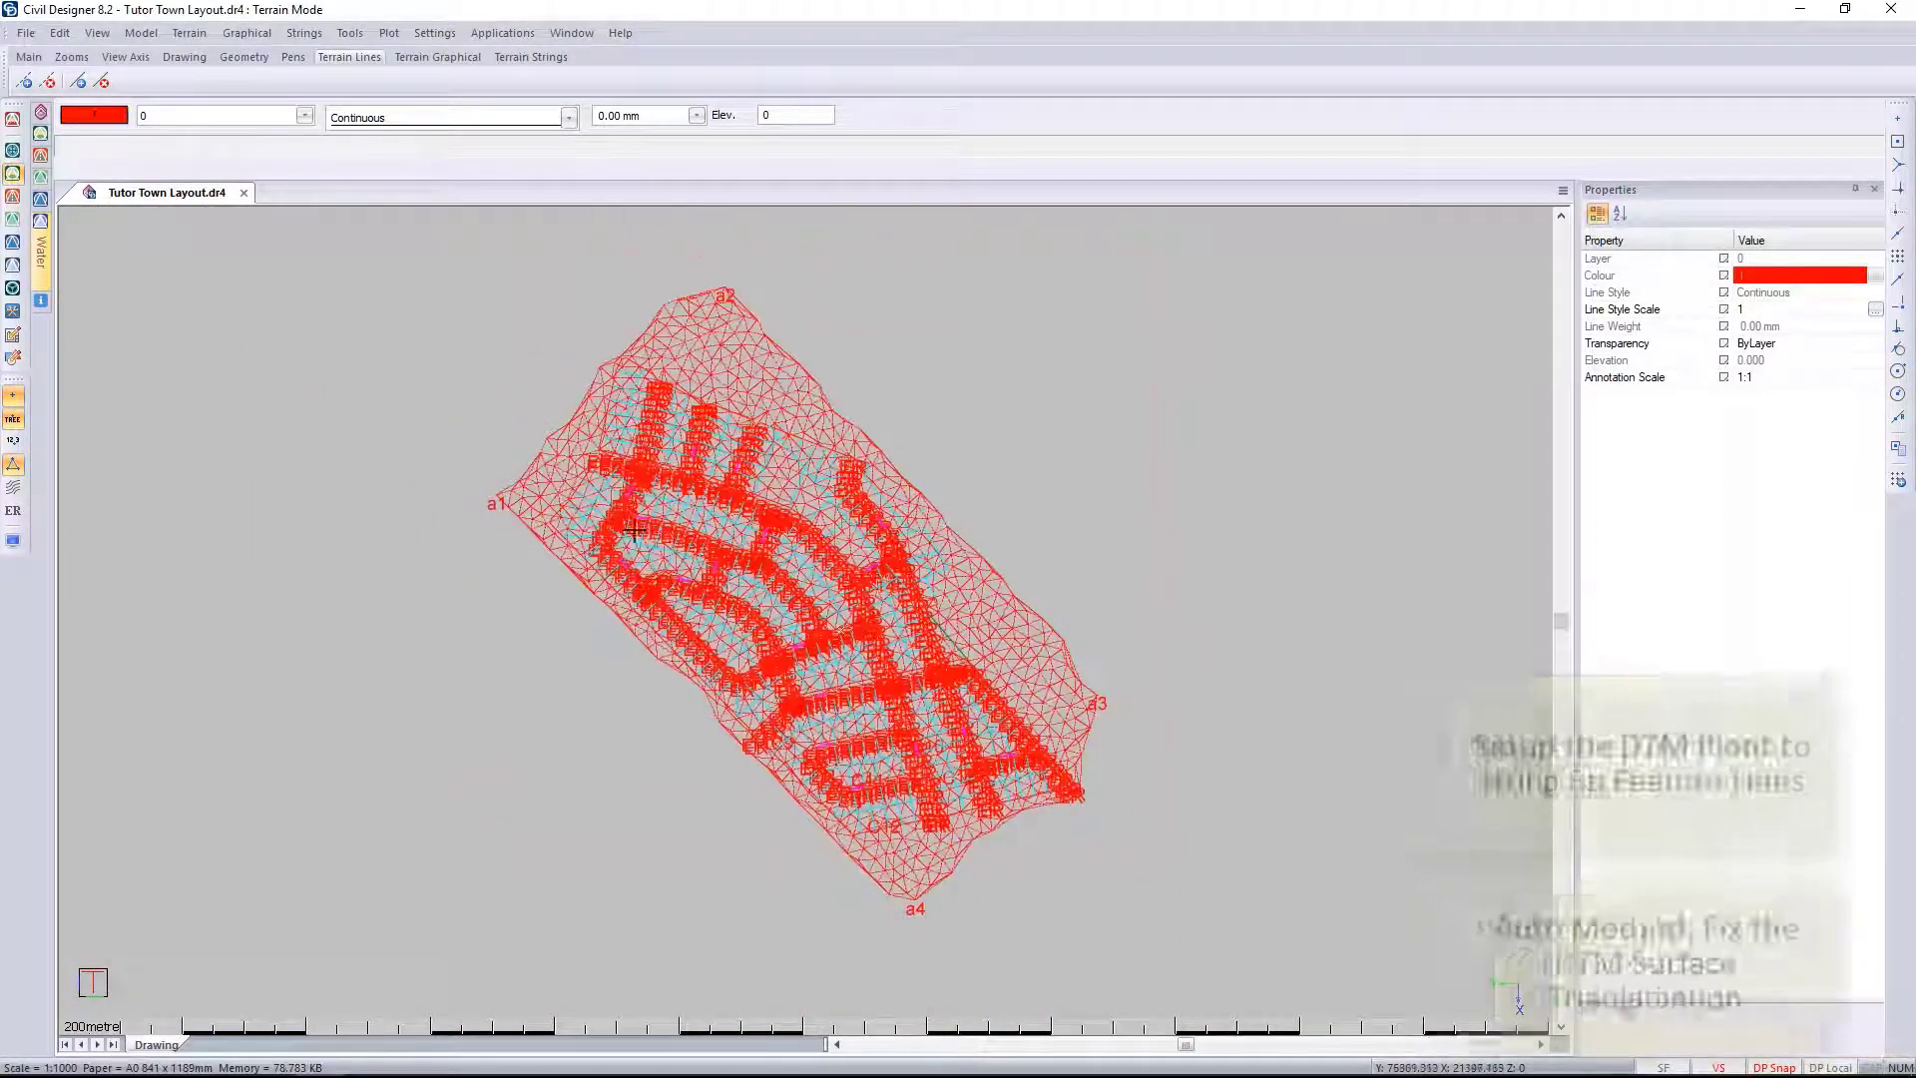
Step: Generate Intelli-Lines on DTM S1 NGL as feature lines, with pass 1 at 25 maximum distance for ER points, deleting existing break lines
click(140, 33)
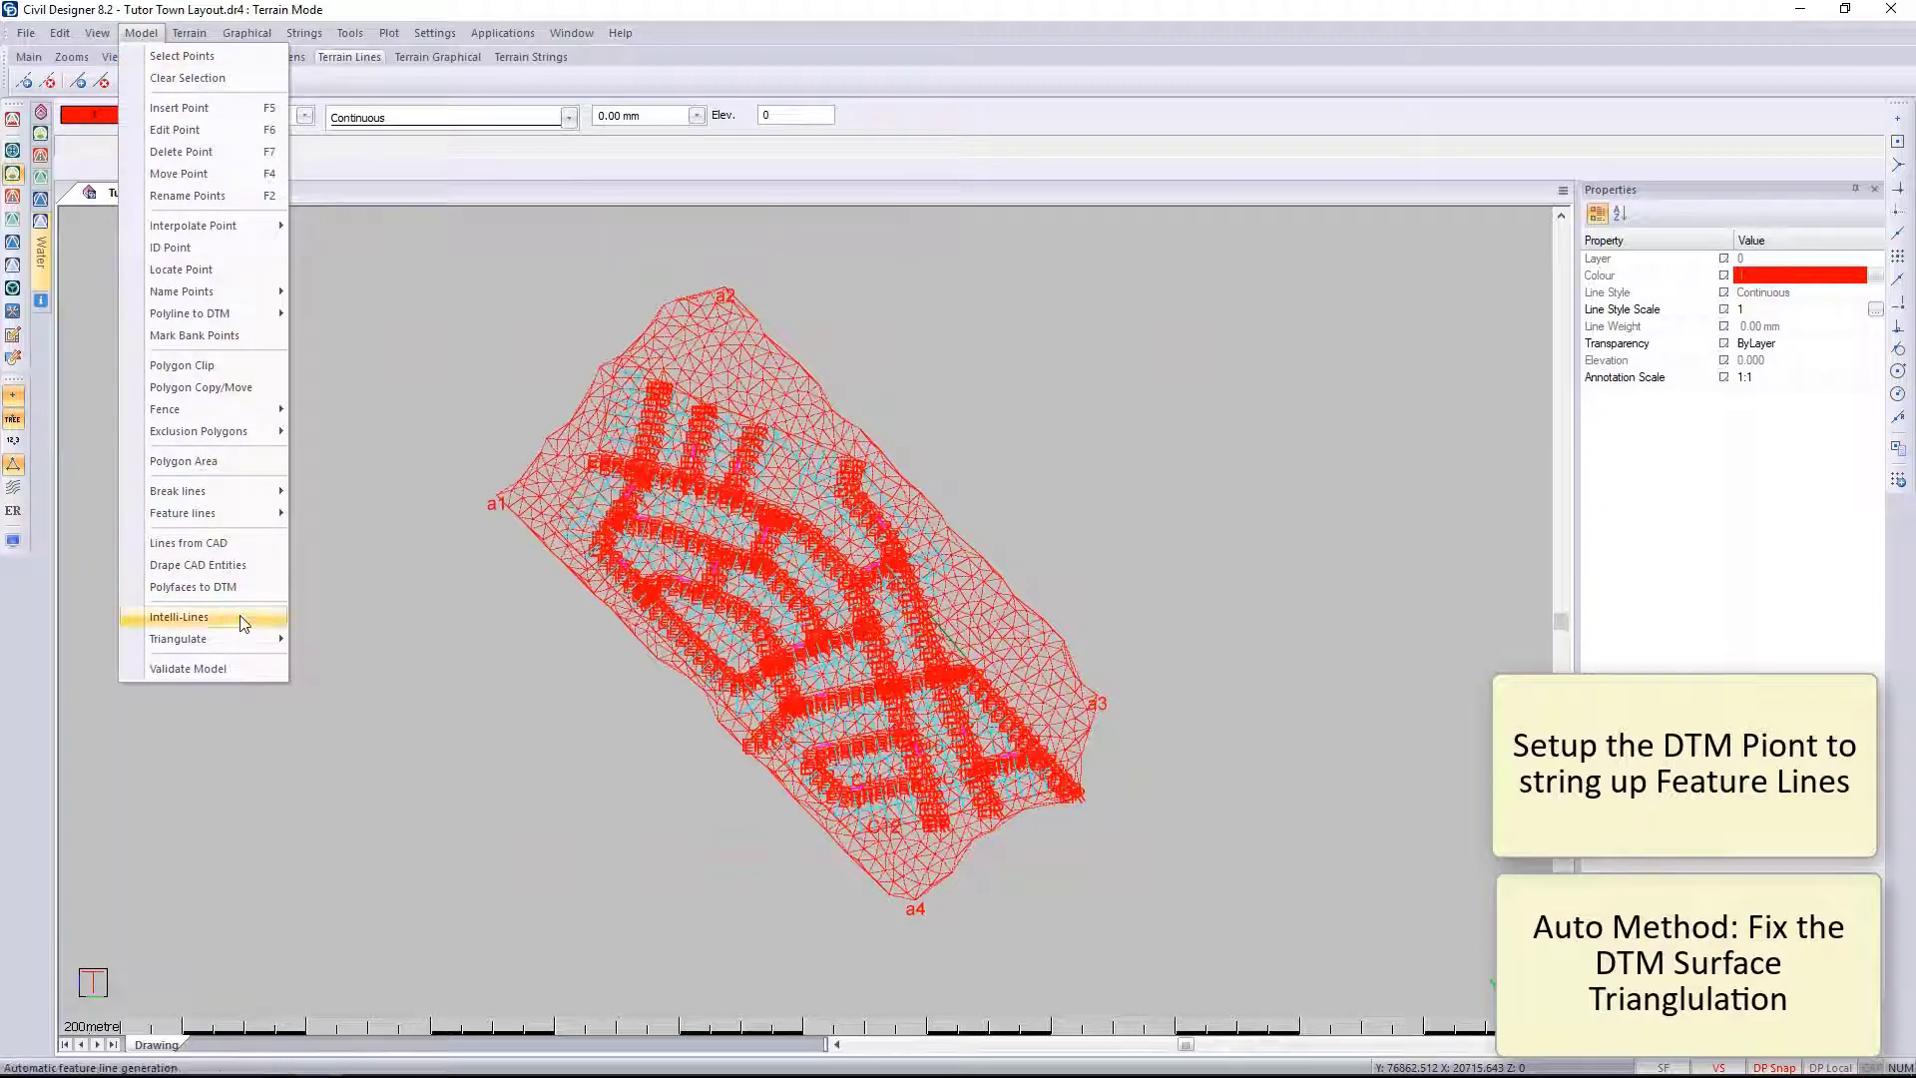
click(190, 617)
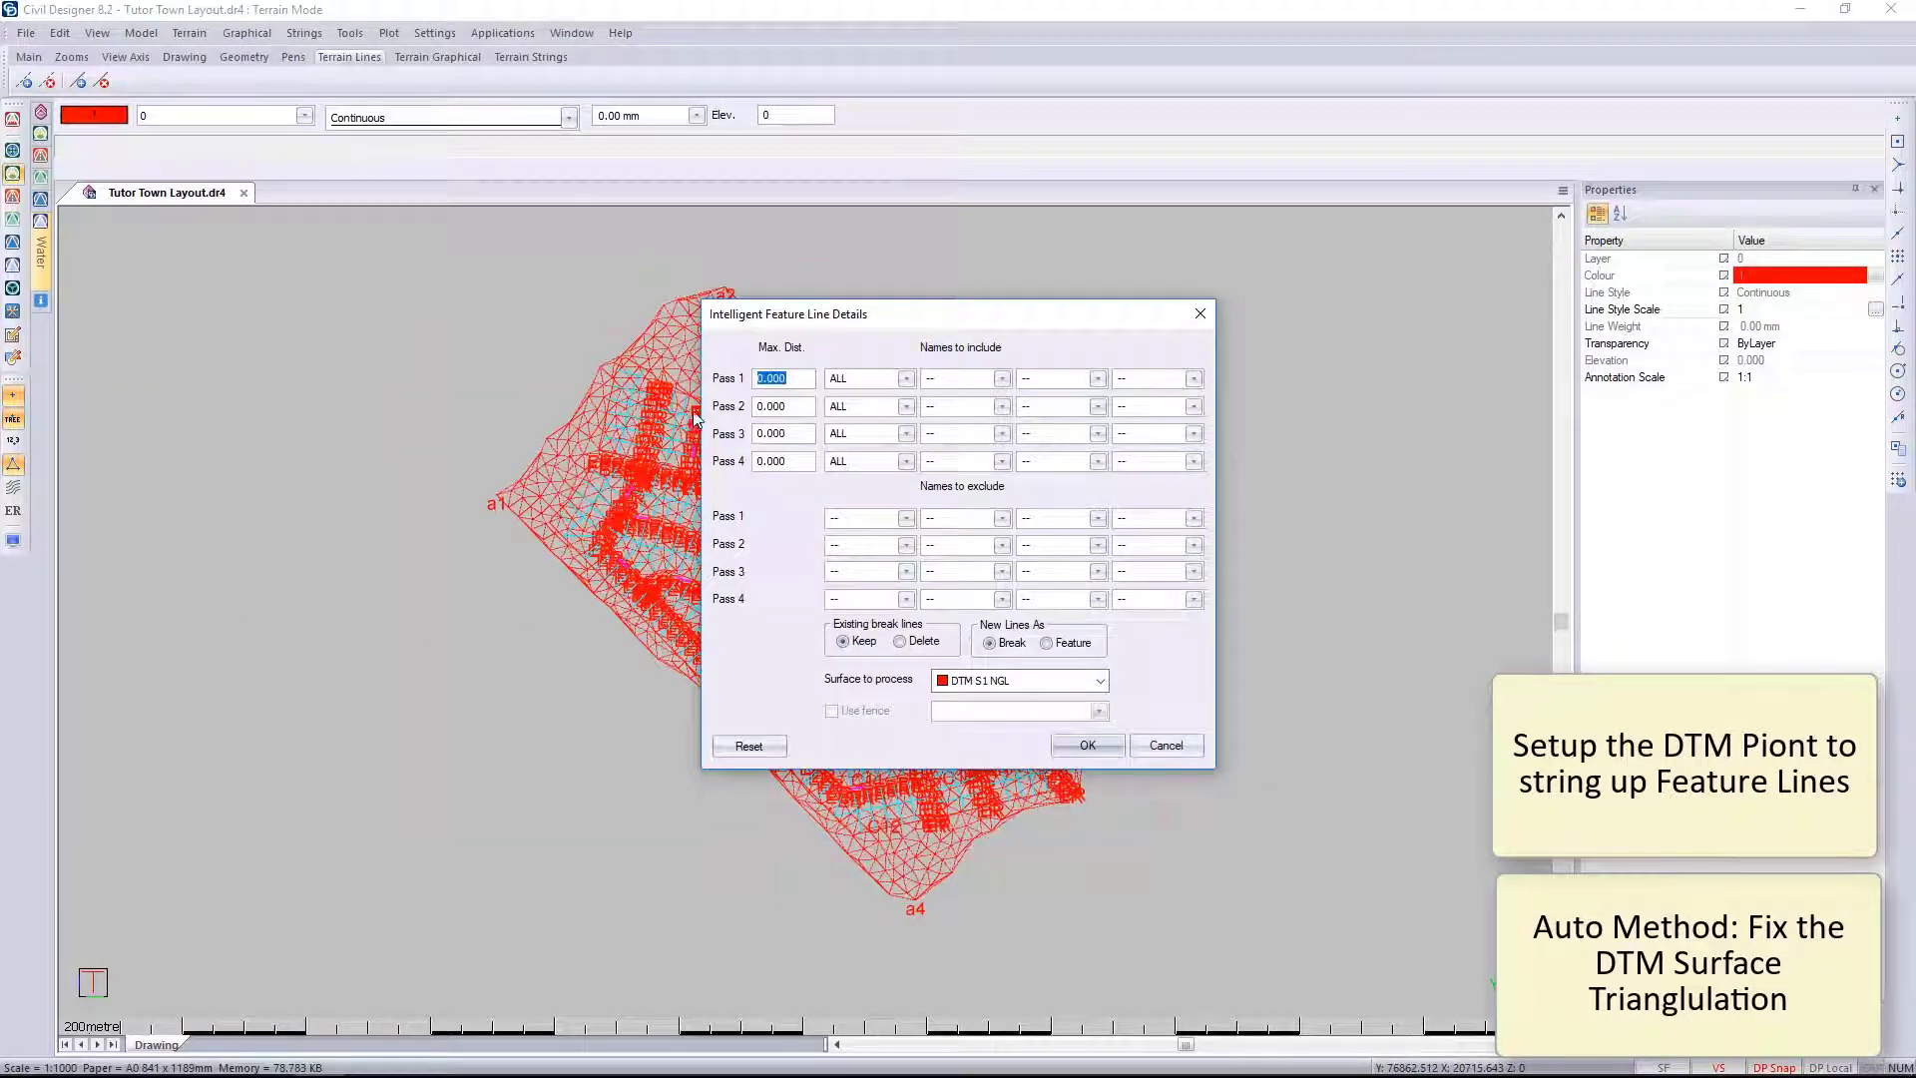
click(905, 378)
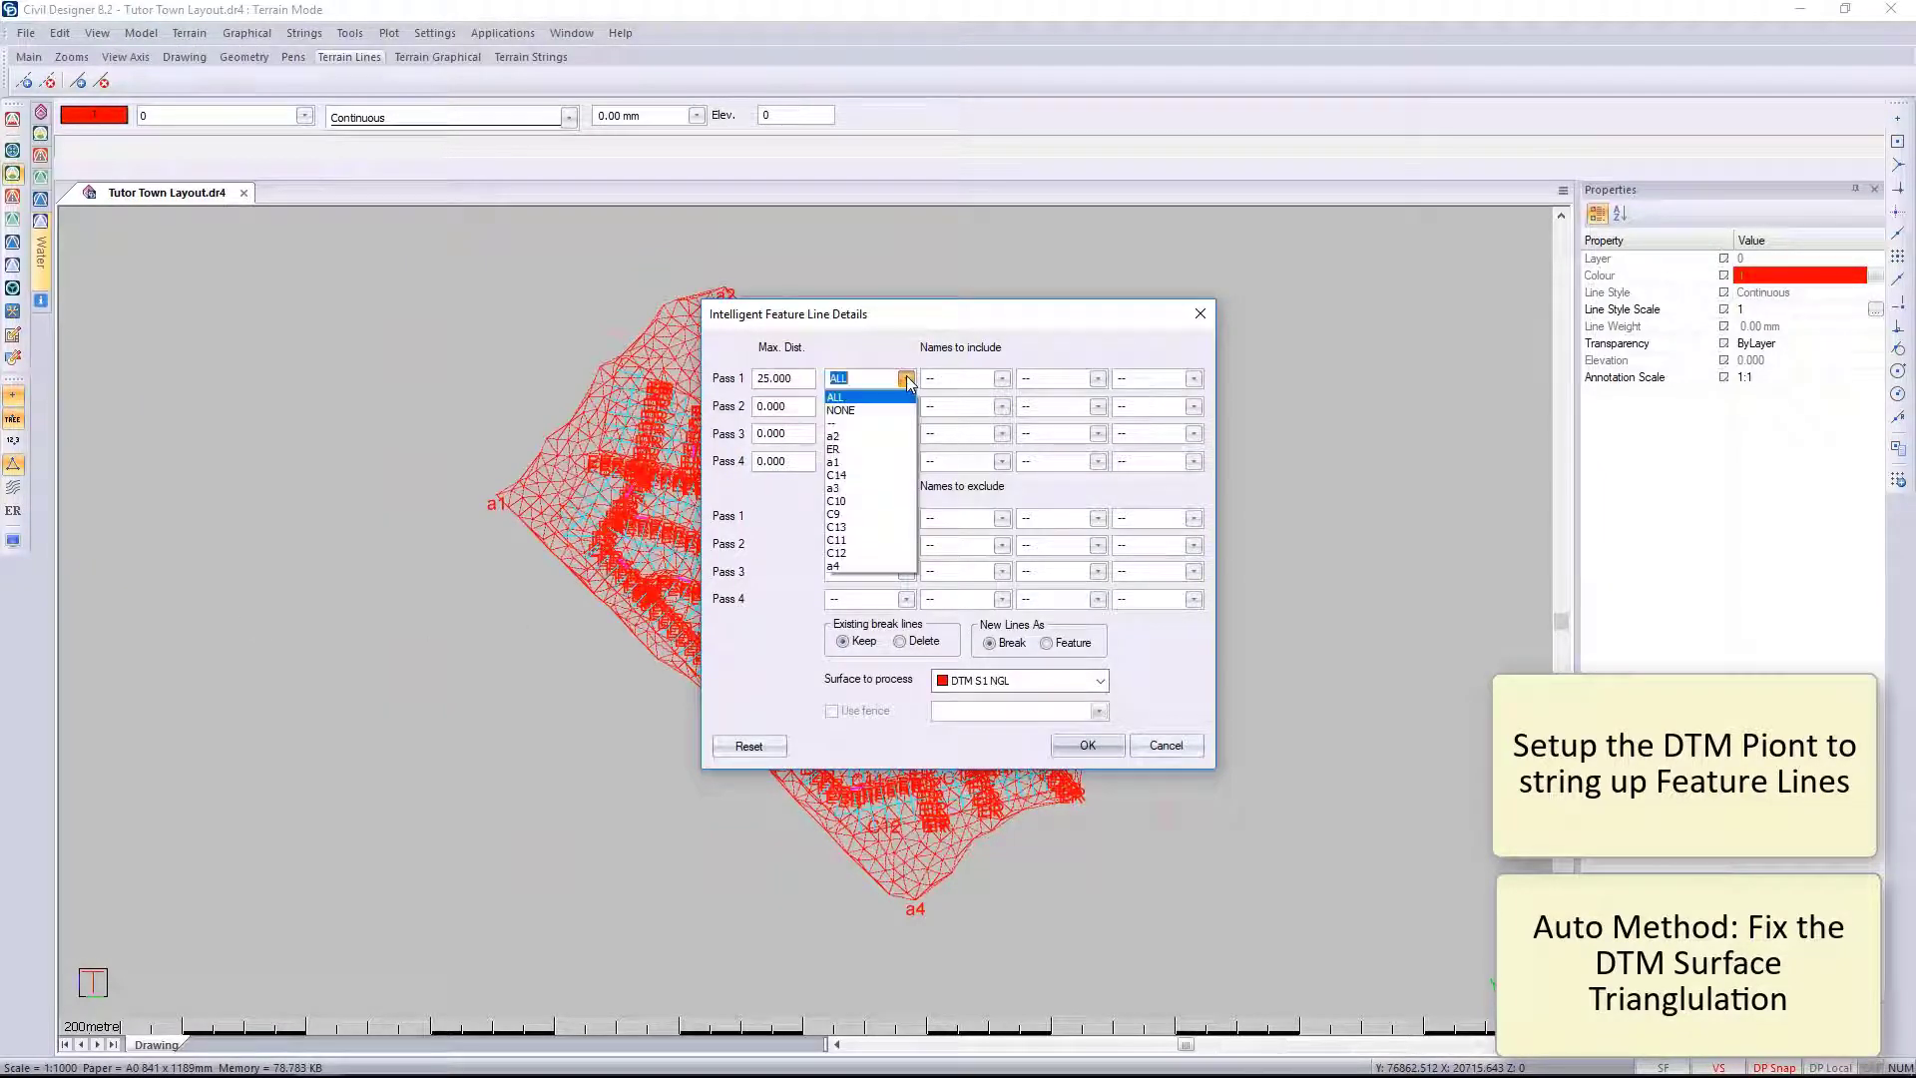
click(878, 449)
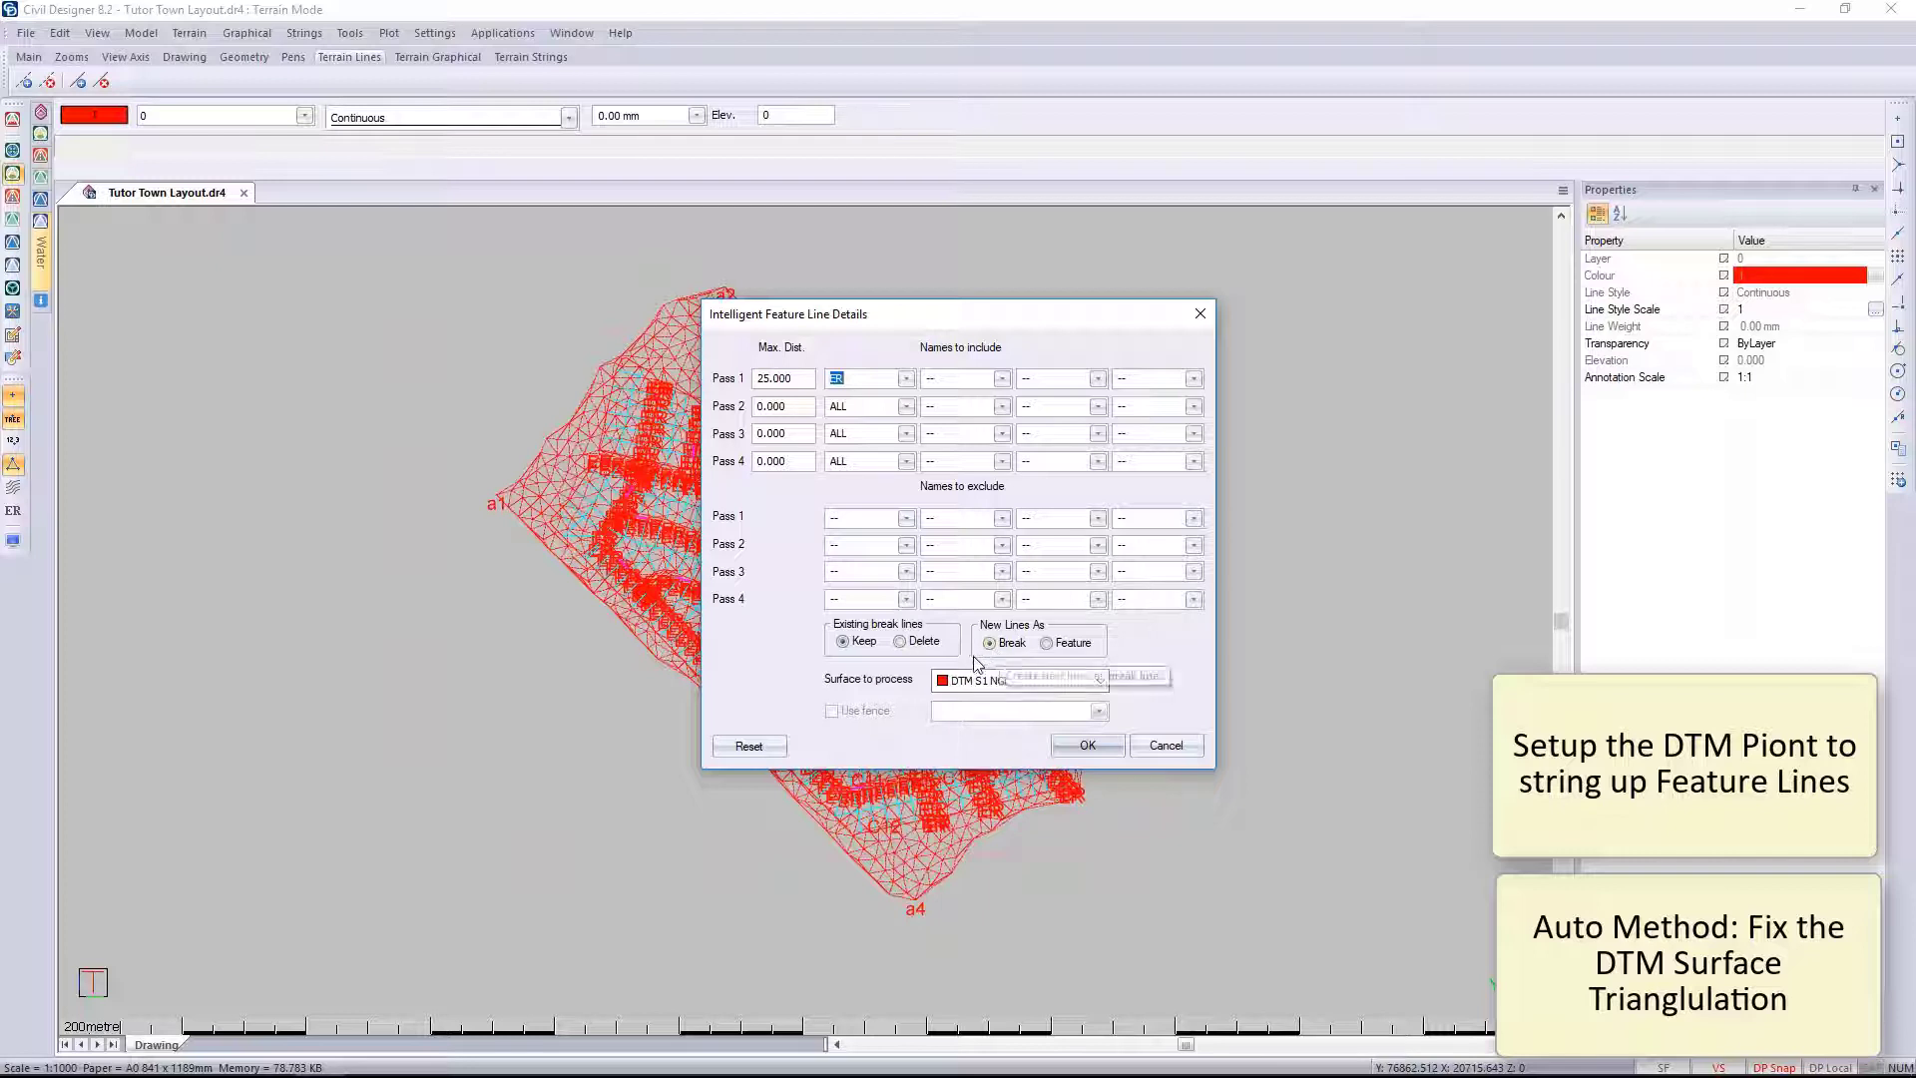
click(931, 643)
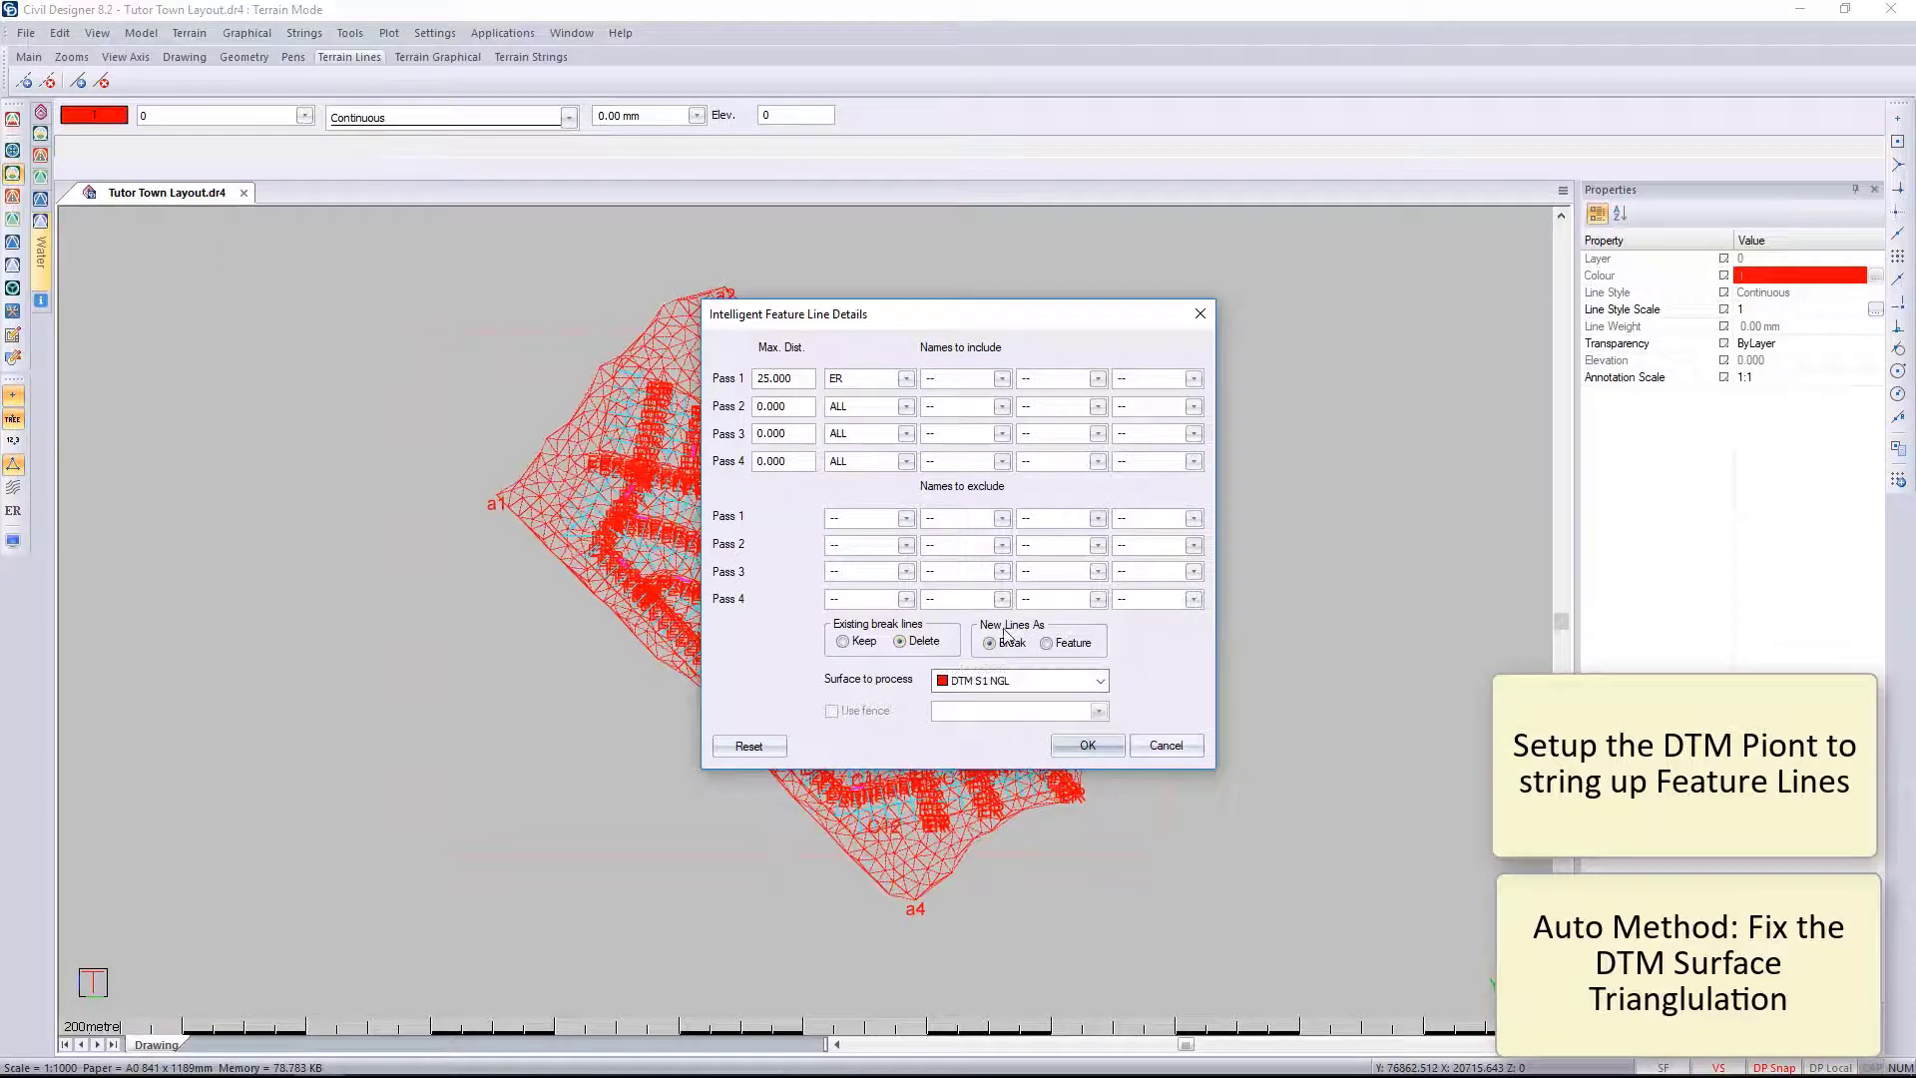
click(1087, 744)
Step: Try to join the two ER points at the bend on Kareeboom road's outer edge with a break line
scroll(837, 609, up, 5)
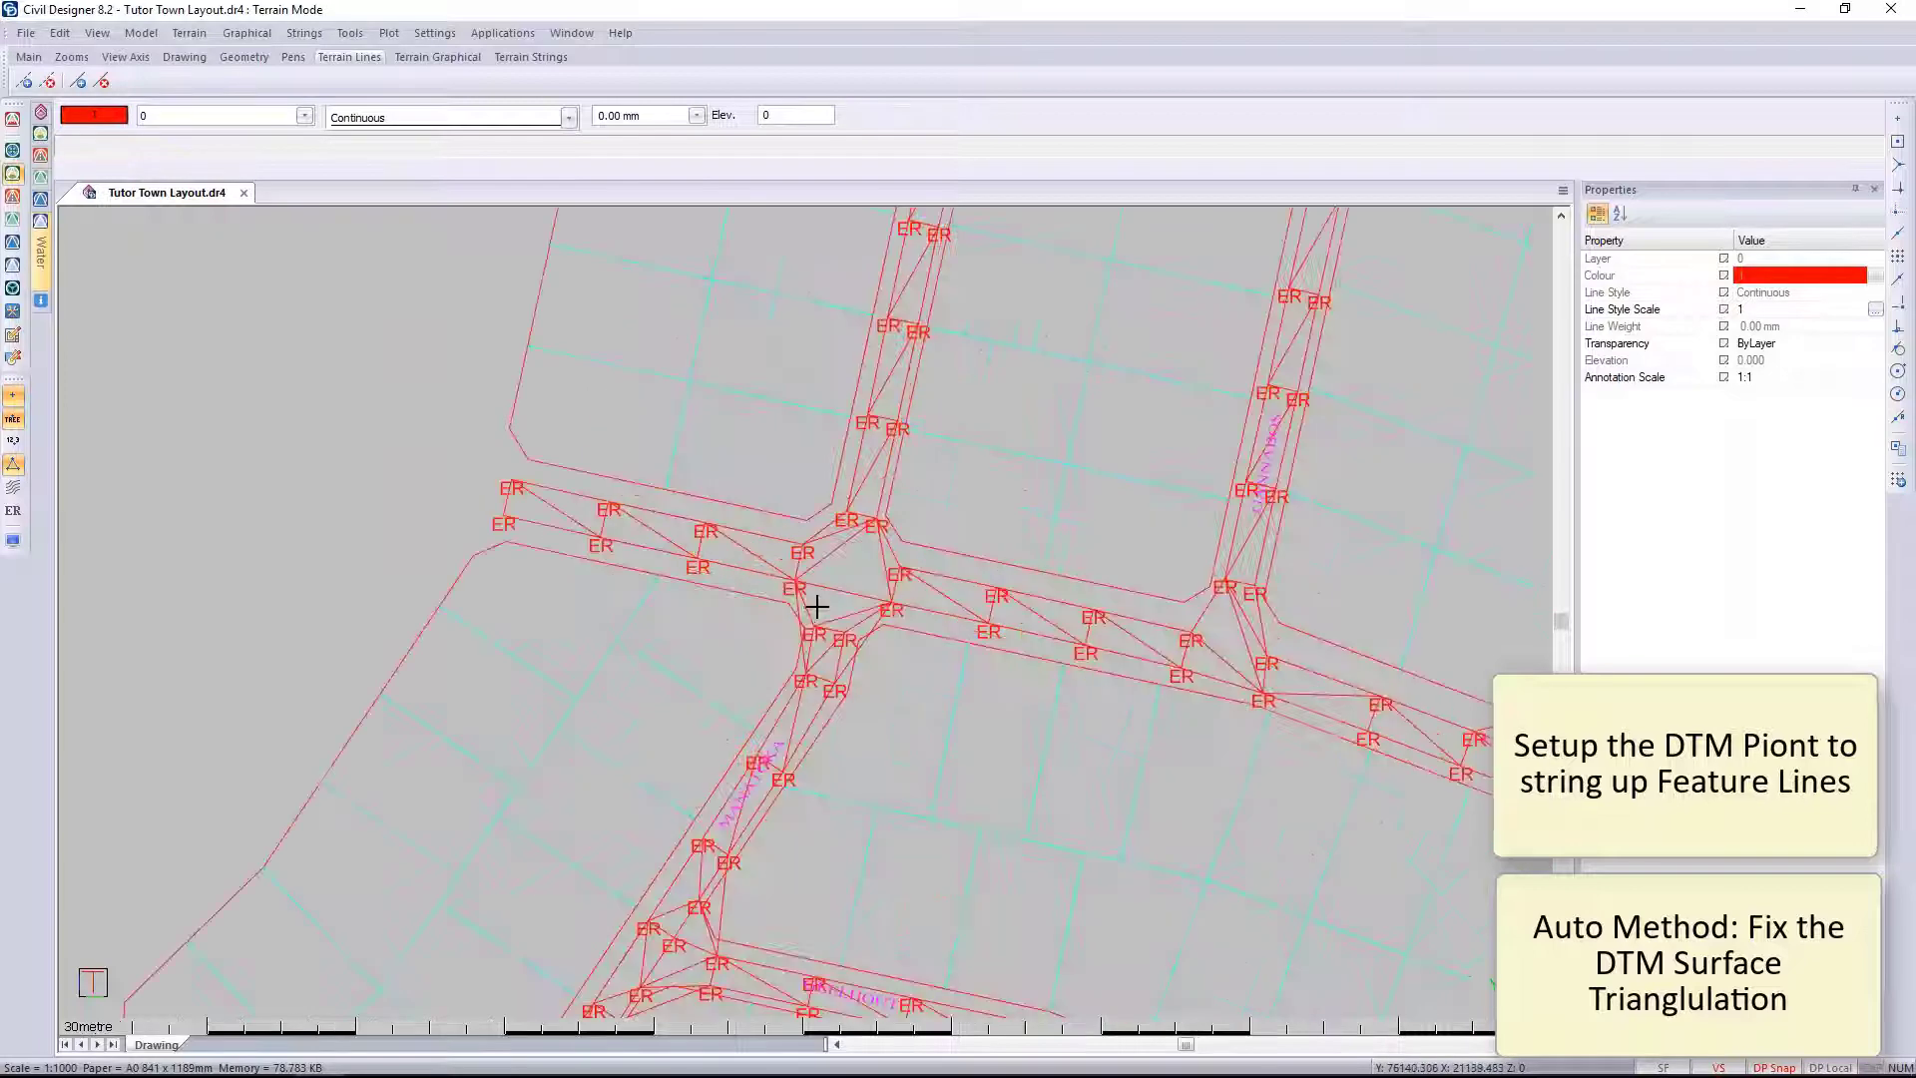
scroll(804, 611, up, 2)
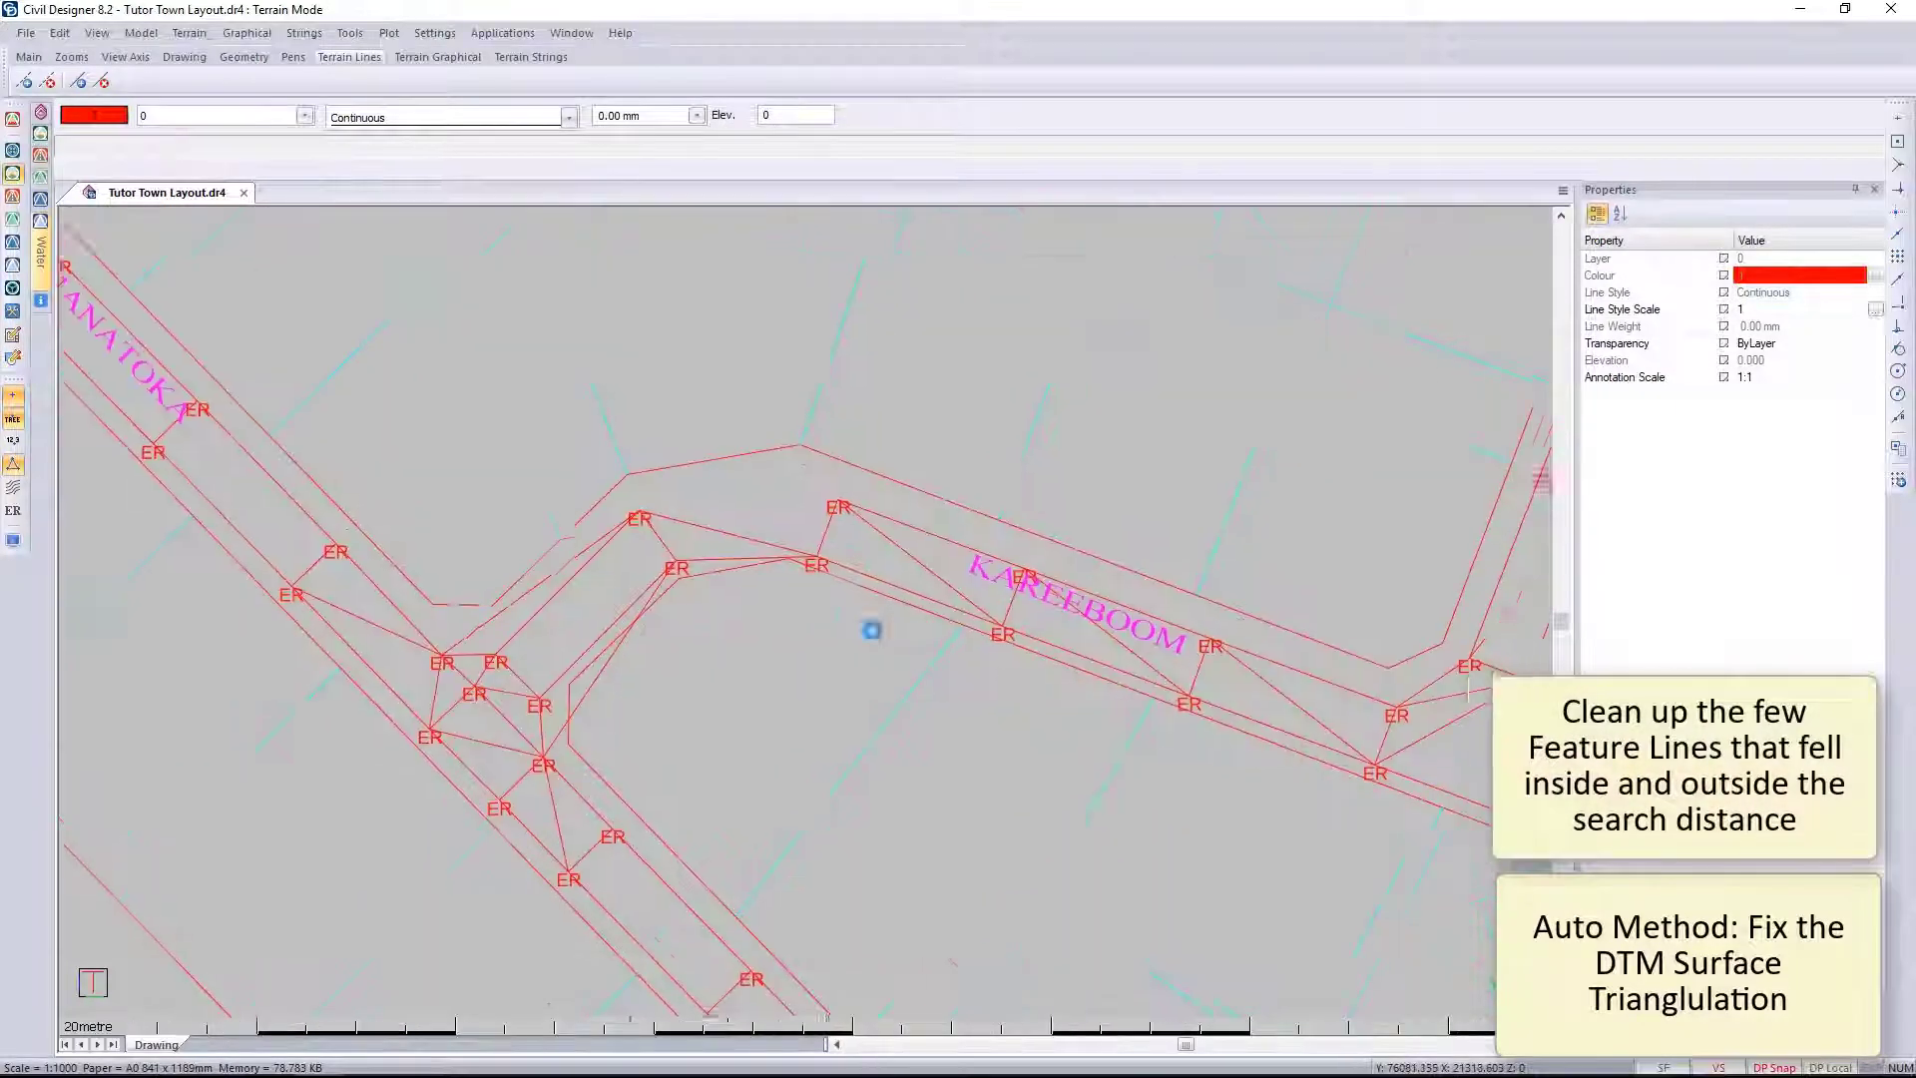
click(47, 82)
click(529, 581)
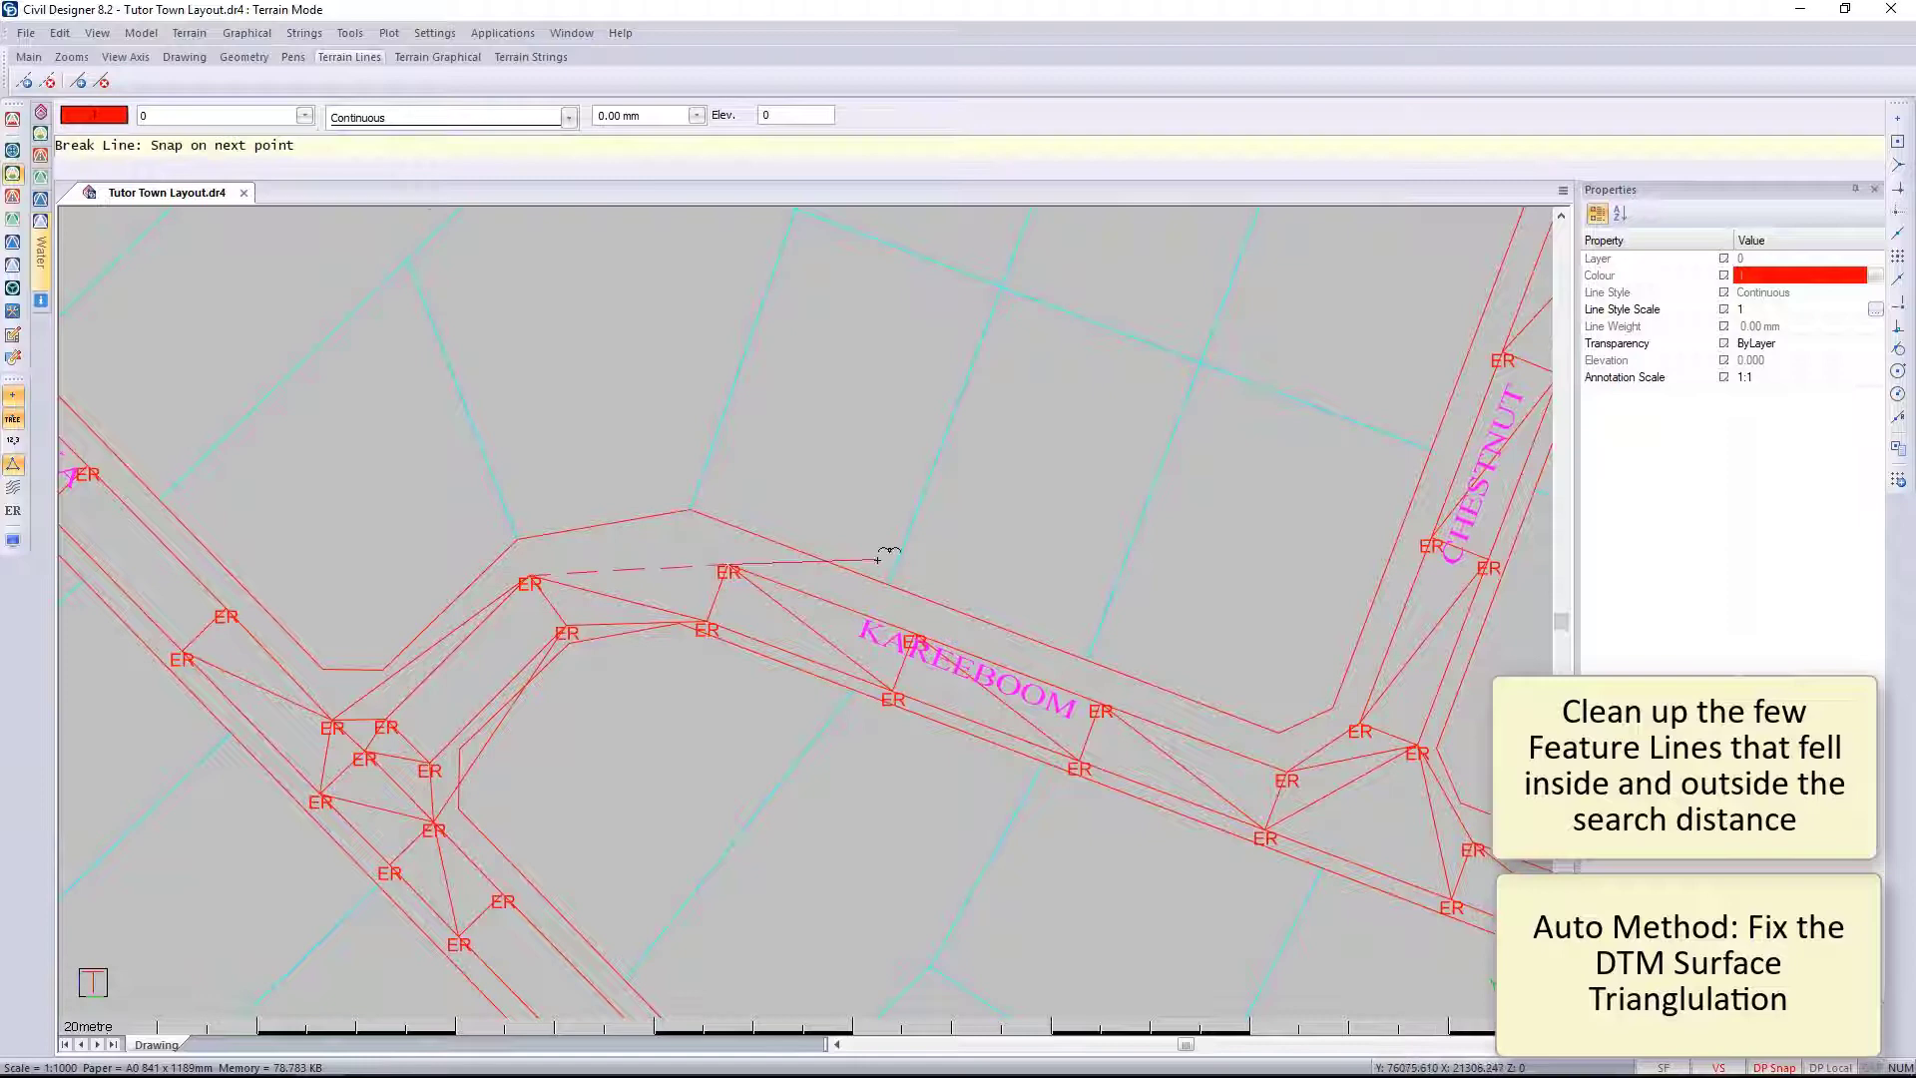
key(Escape)
Step: Insert a feature line between the two ER points across the gap in Kareeboom road's outer edge
click(78, 81)
click(530, 575)
click(727, 564)
key(Escape)
Step: Start removing feature lines that fall outside the road edges, and set the DTM S1 NGL surface's pen to 8
middle_drag(1162, 805, 338, 320)
scroll(339, 320, down, 3)
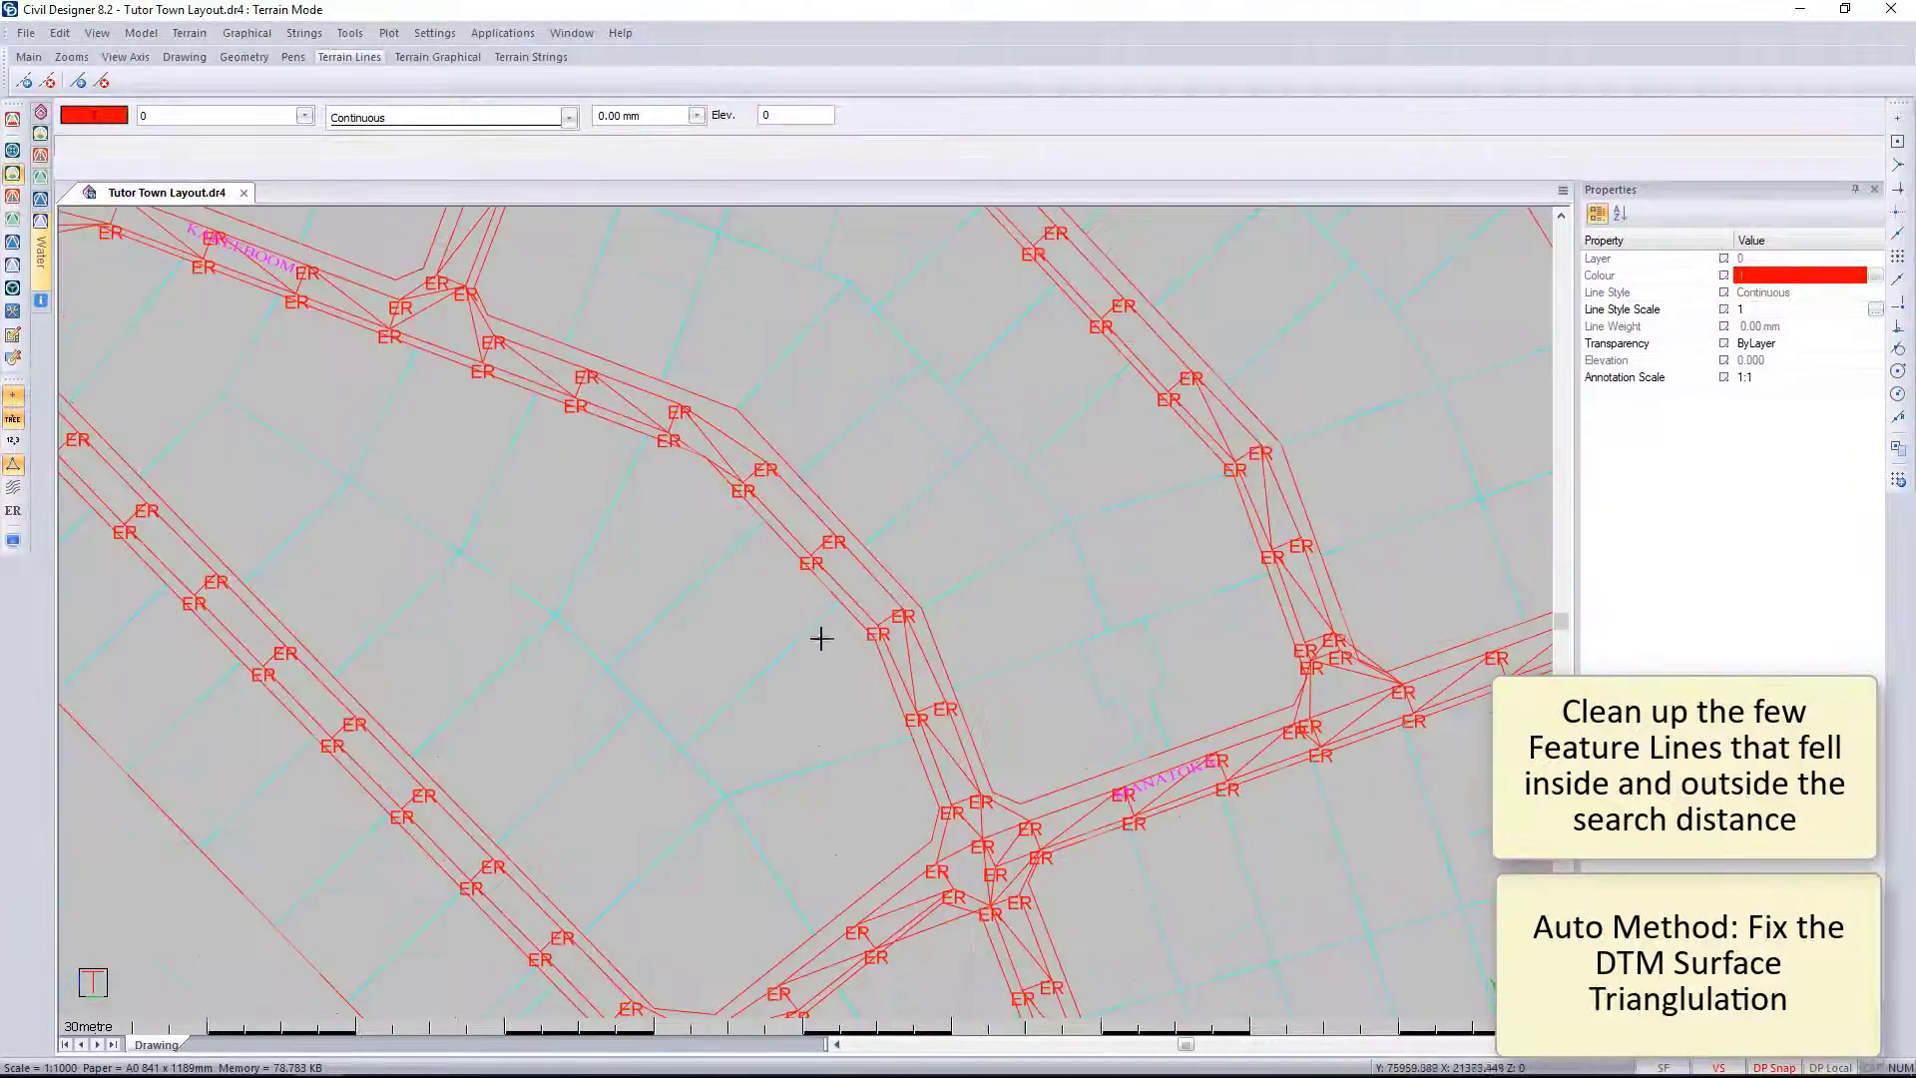
middle_drag(974, 966, 722, 741)
scroll(706, 727, up, 2)
click(103, 80)
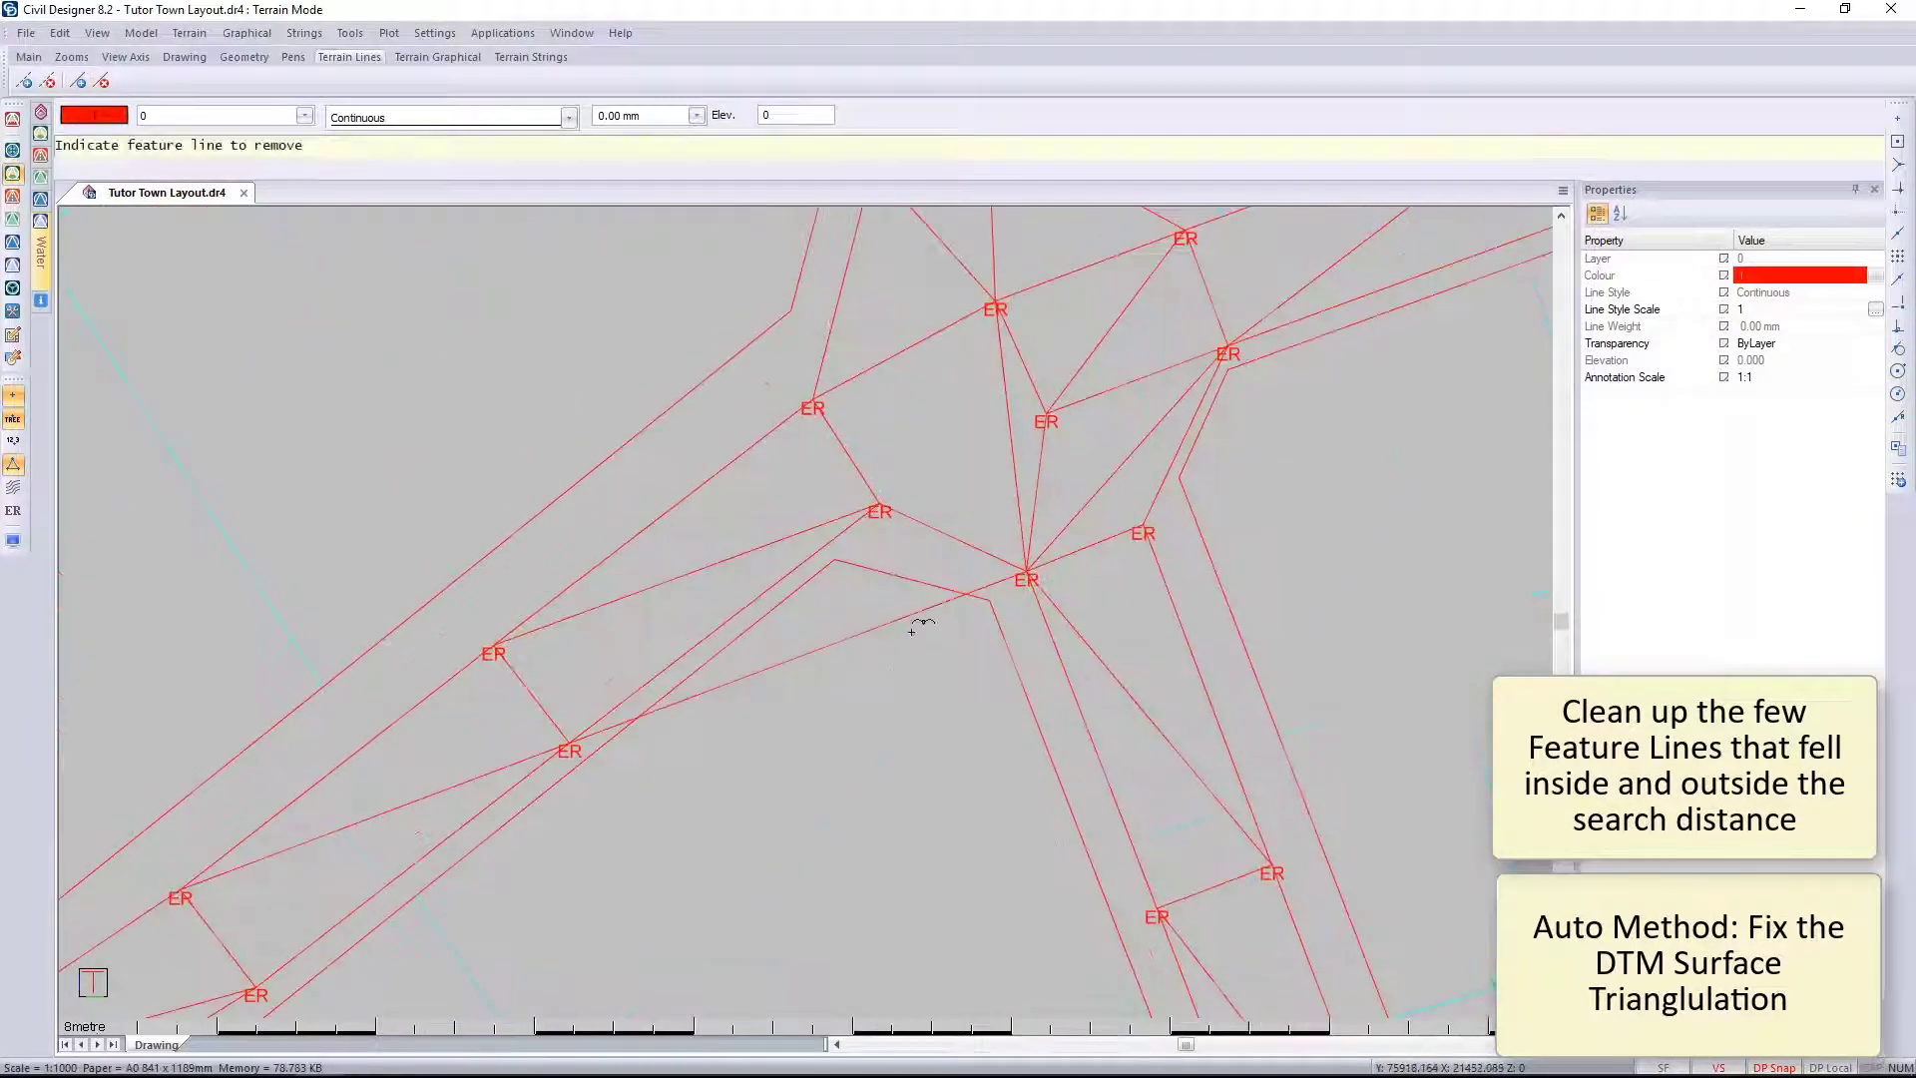
scroll(911, 631, down, 6)
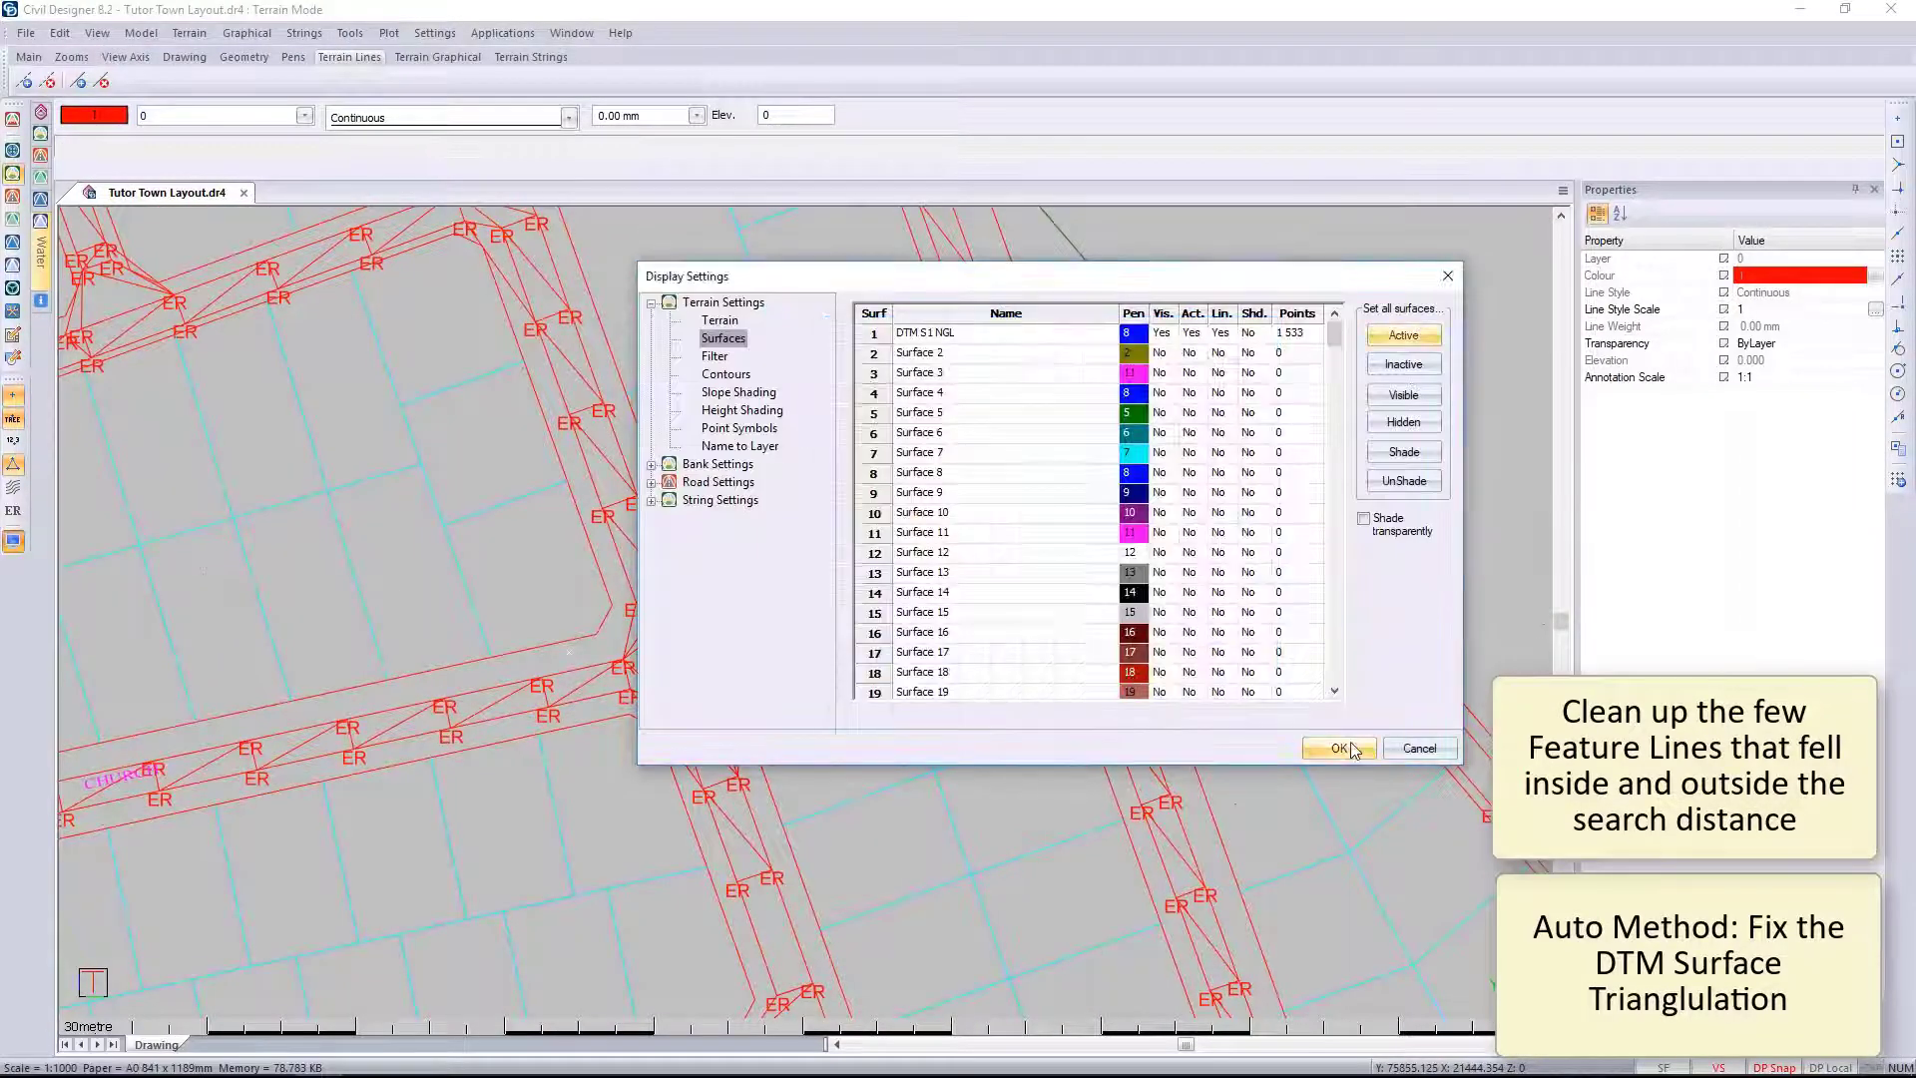
click(1338, 748)
Step: Remove the stray feature lines at the road junctions towards the end of the street running to the site boundary
scroll(859, 415, up, 4)
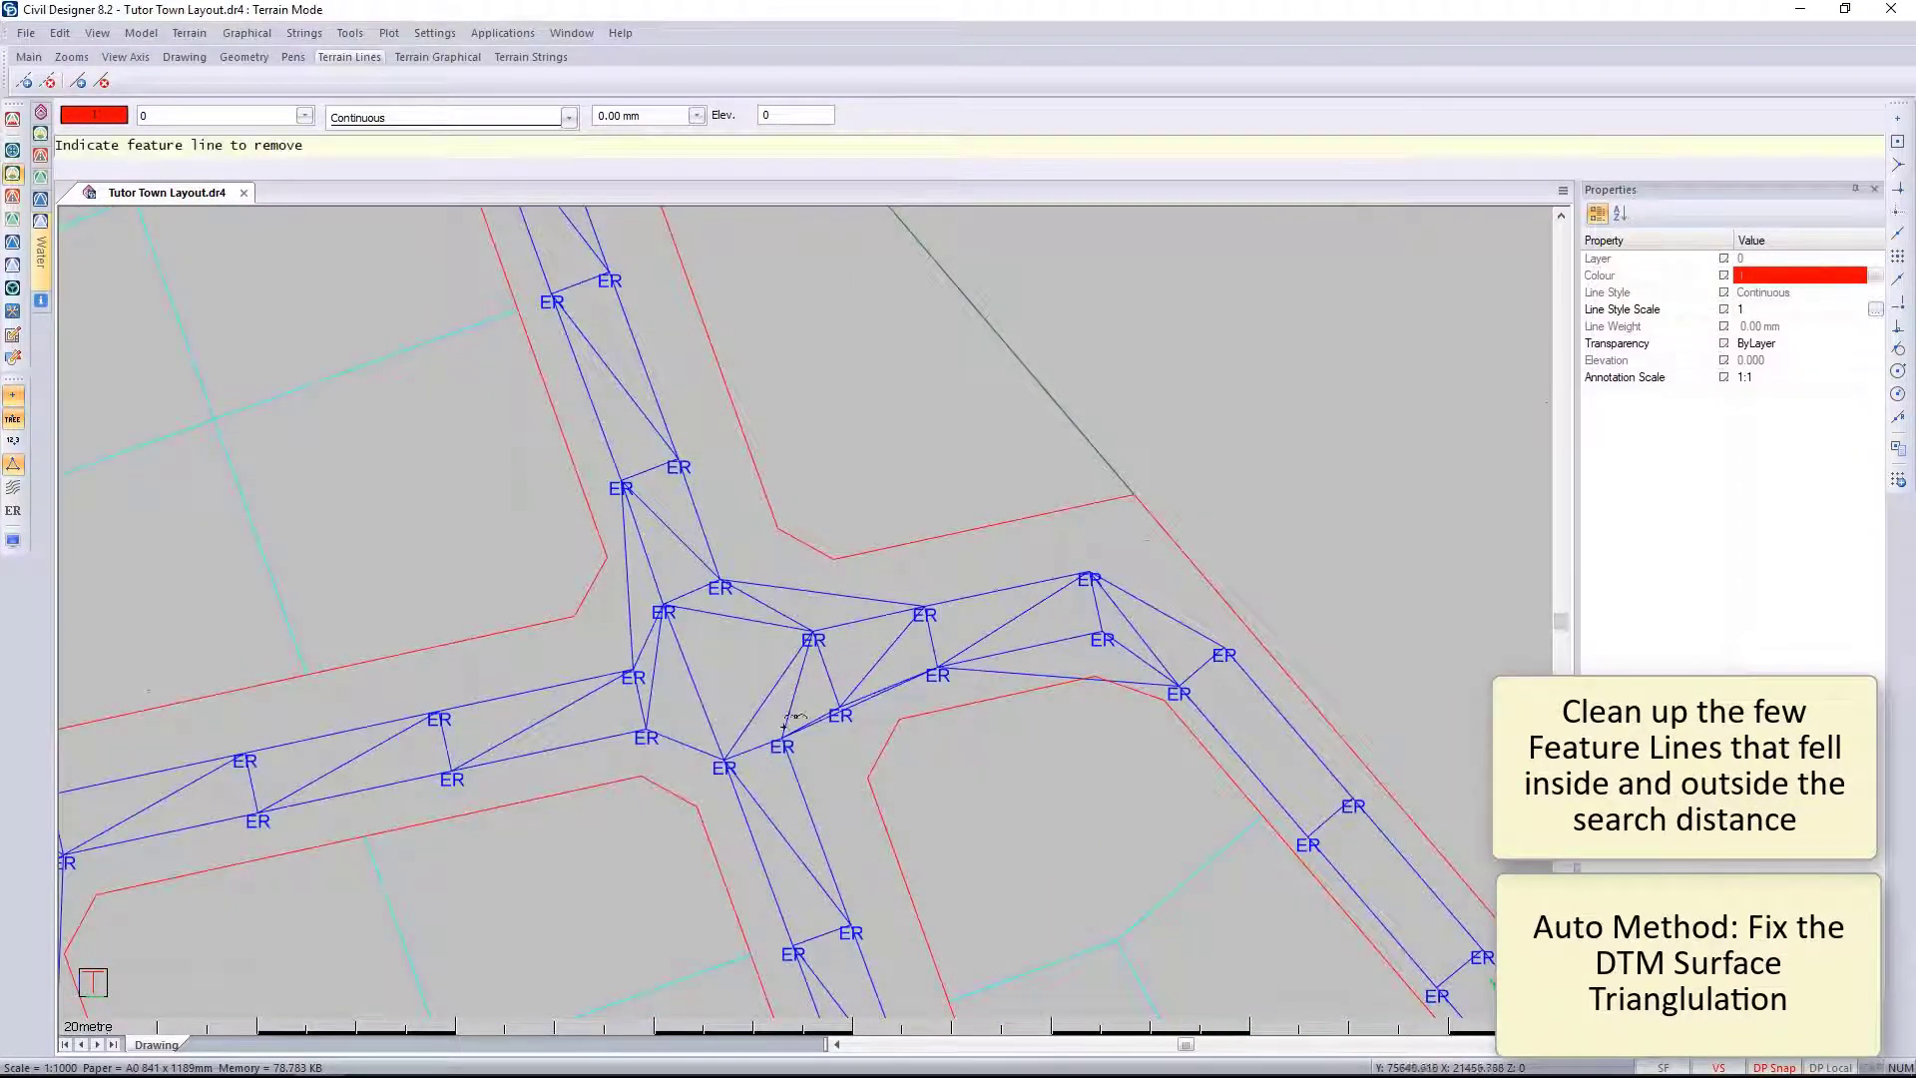
scroll(834, 565, up, 2)
scroll(817, 598, down, 5)
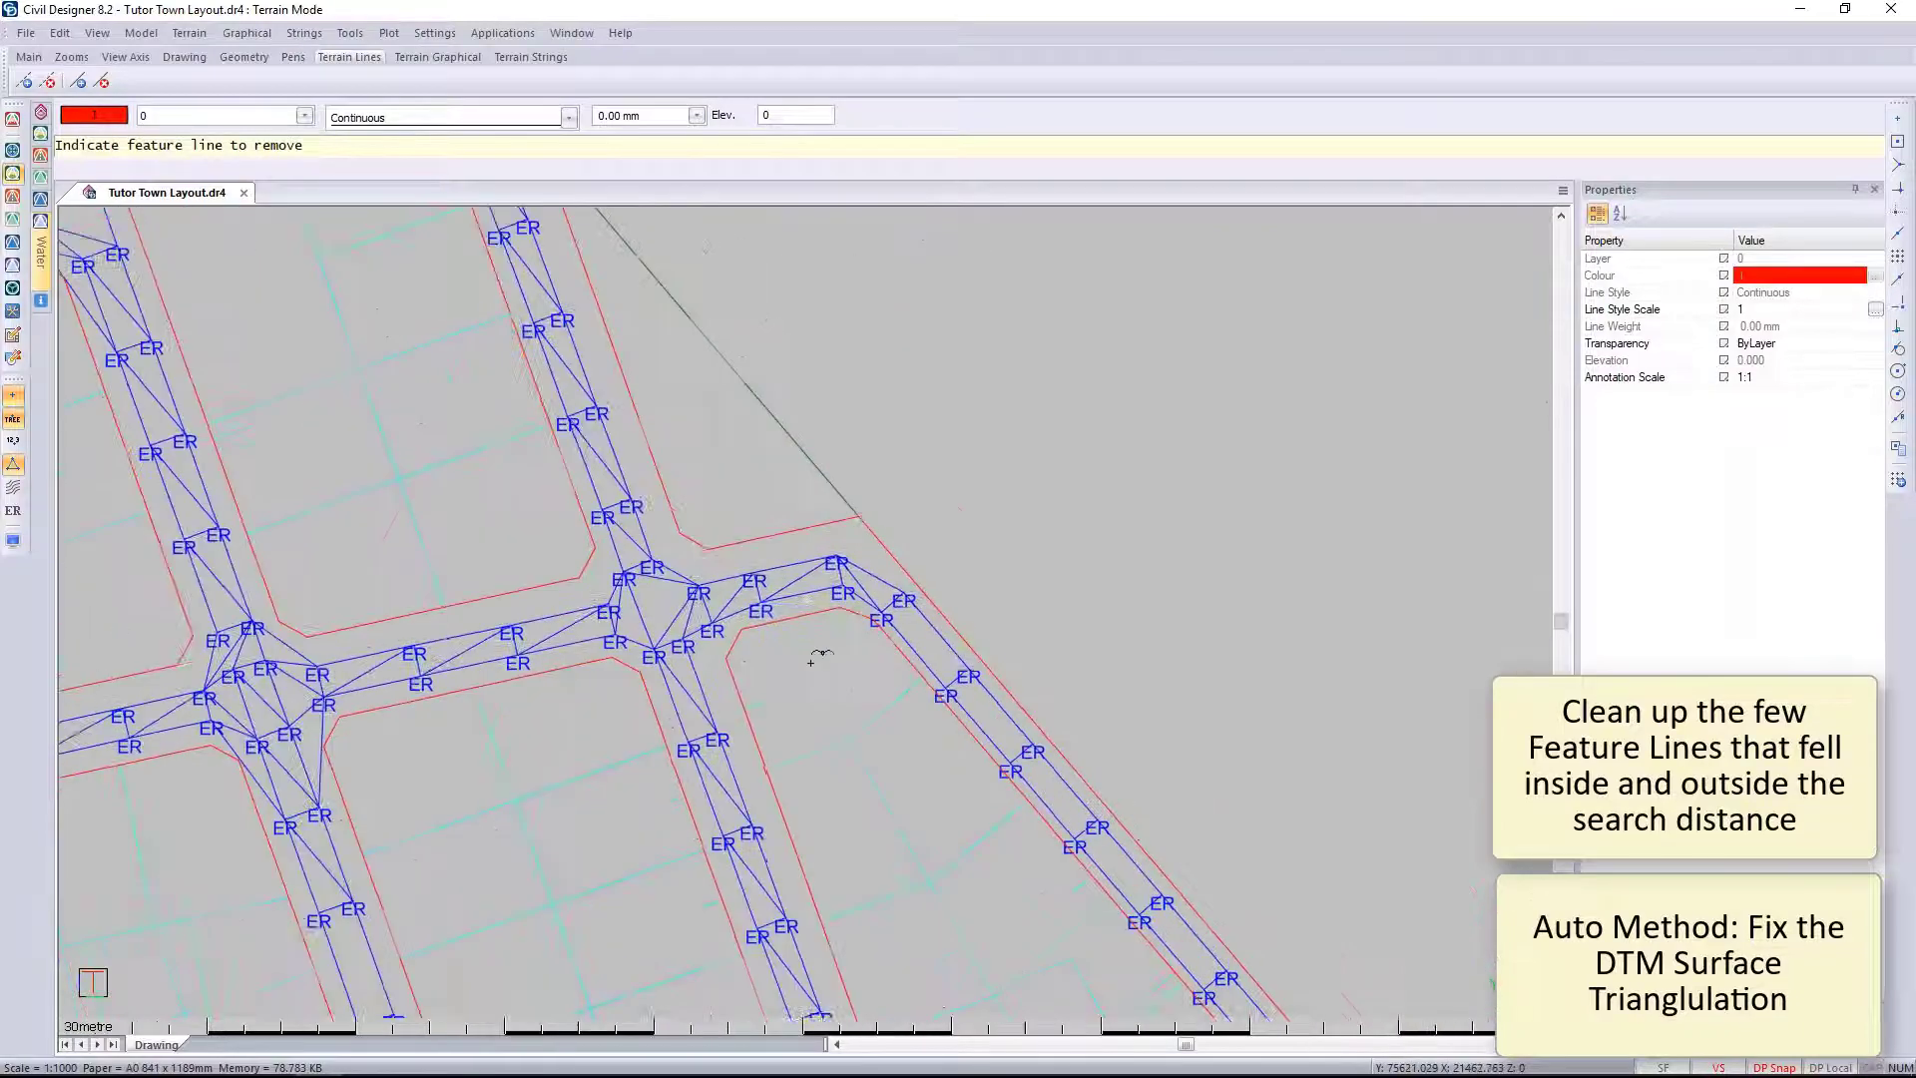
scroll(714, 603, up, 1)
scroll(733, 629, up, 2)
scroll(818, 425, down, 2)
scroll(844, 429, up, 2)
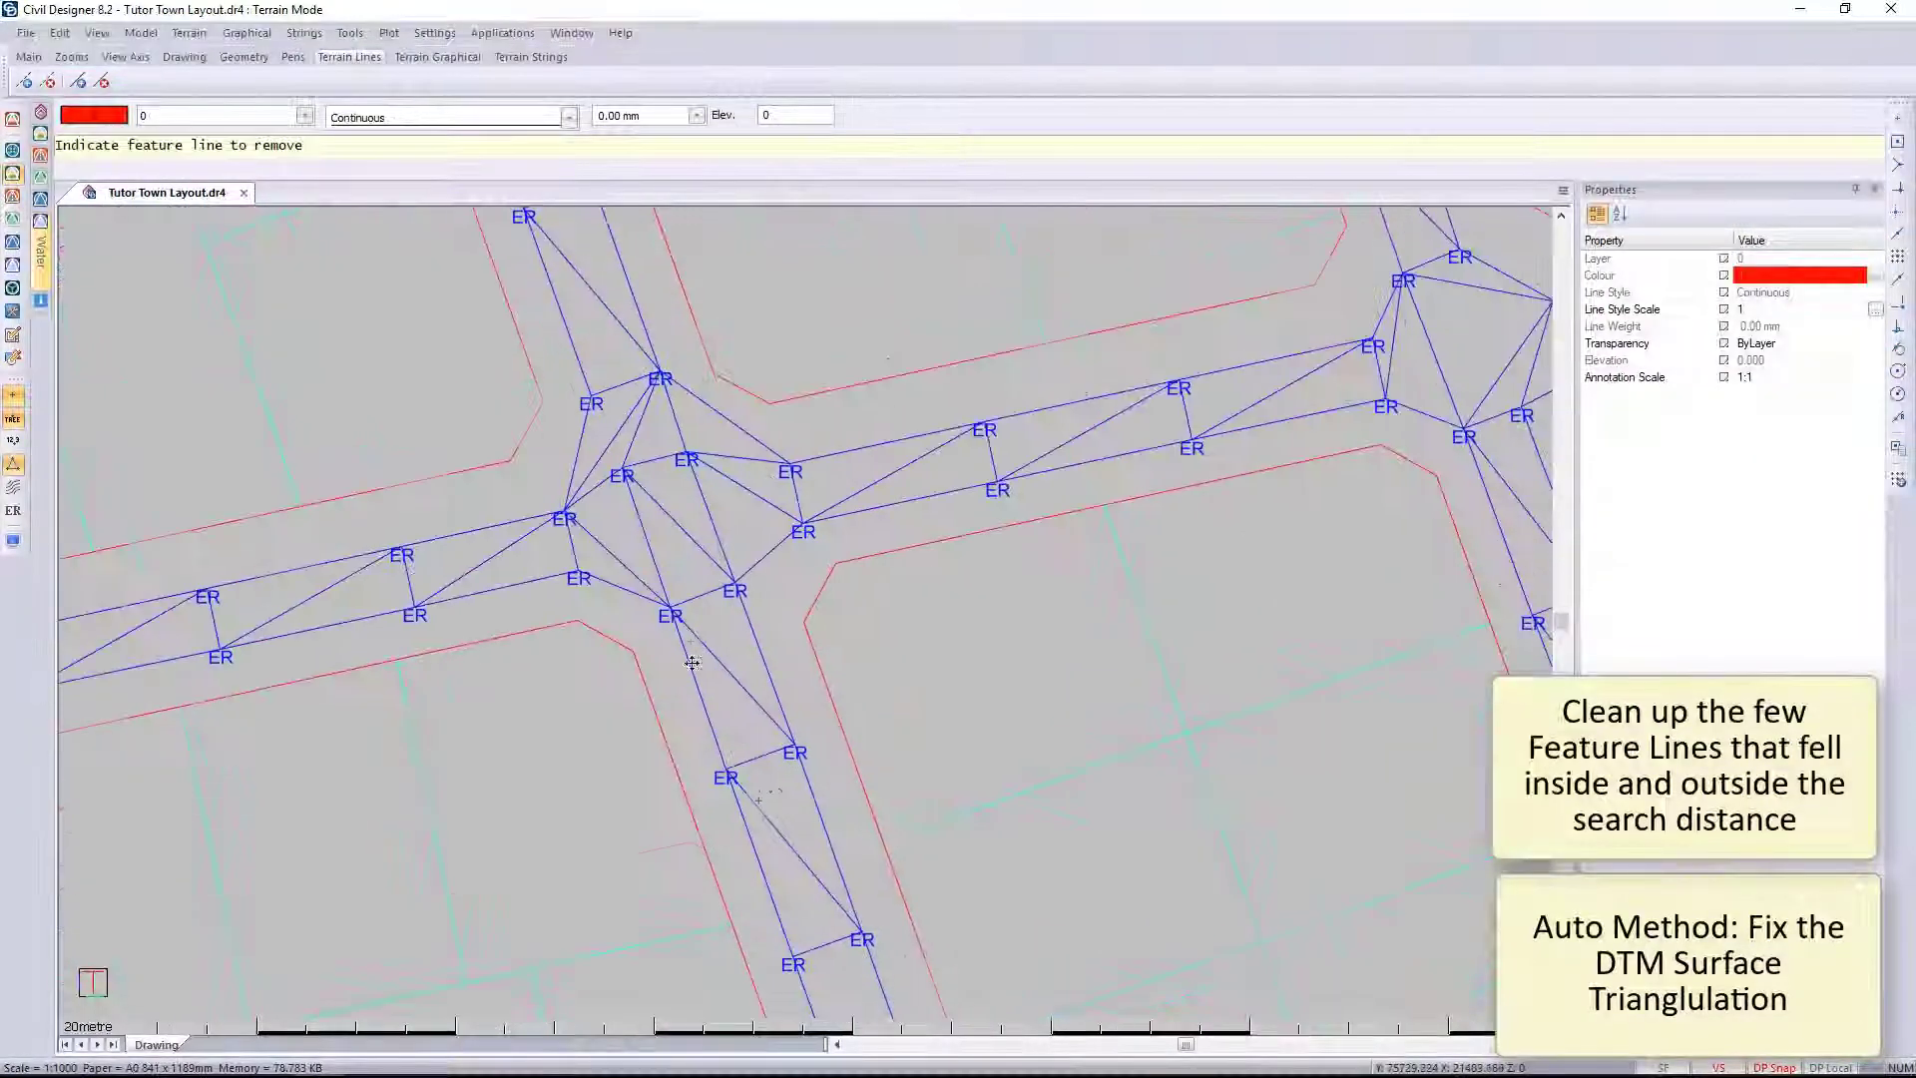
Step: Remove the stray feature lines outside the road edges at the Pruimedante road junction
scroll(699, 649, down, 3)
scroll(749, 938, up, 3)
scroll(828, 695, down, 2)
scroll(651, 335, down, 3)
scroll(731, 529, up, 3)
scroll(732, 529, down, 2)
scroll(998, 349, up, 3)
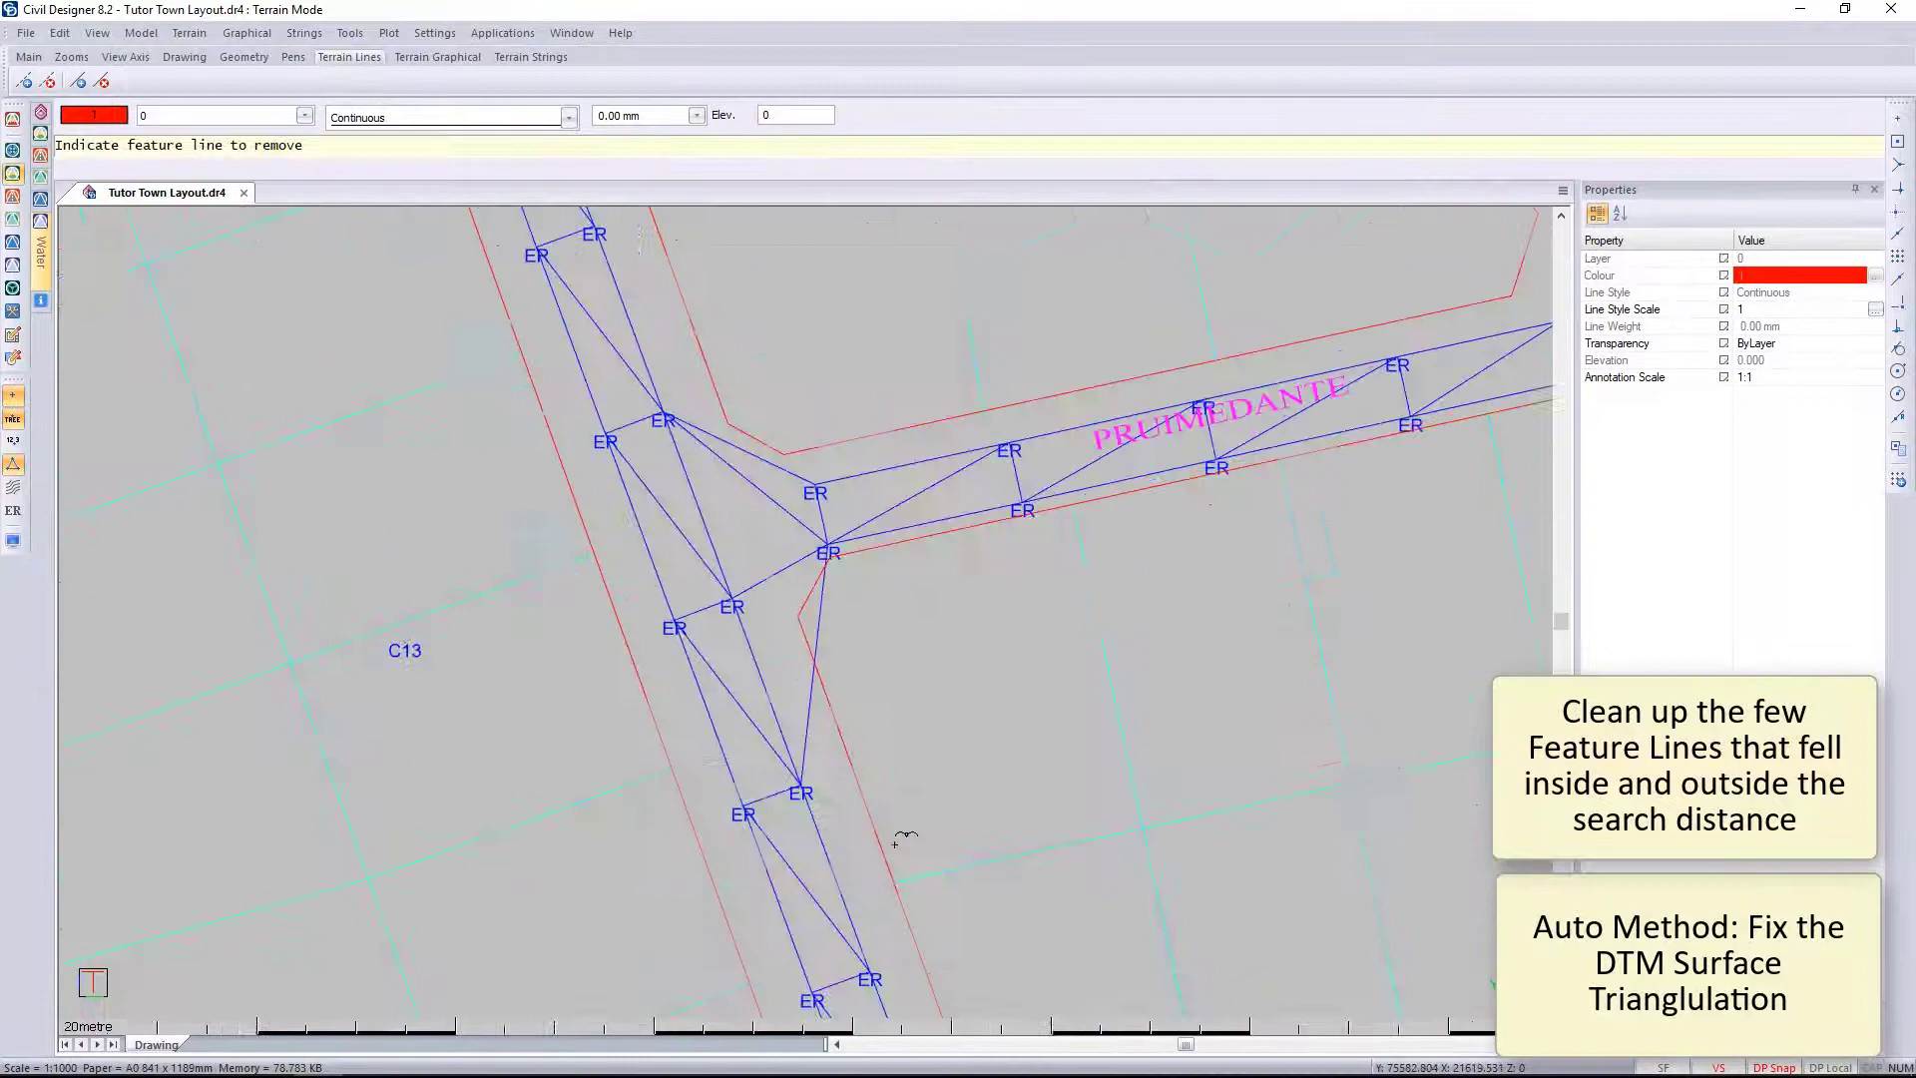
Step: Remove the stray feature lines at the multi-leg junction beyond Pruimedante, keeping only lines within the road edges
scroll(760, 588, down, 2)
scroll(1113, 526, down, 3)
scroll(818, 602, up, 3)
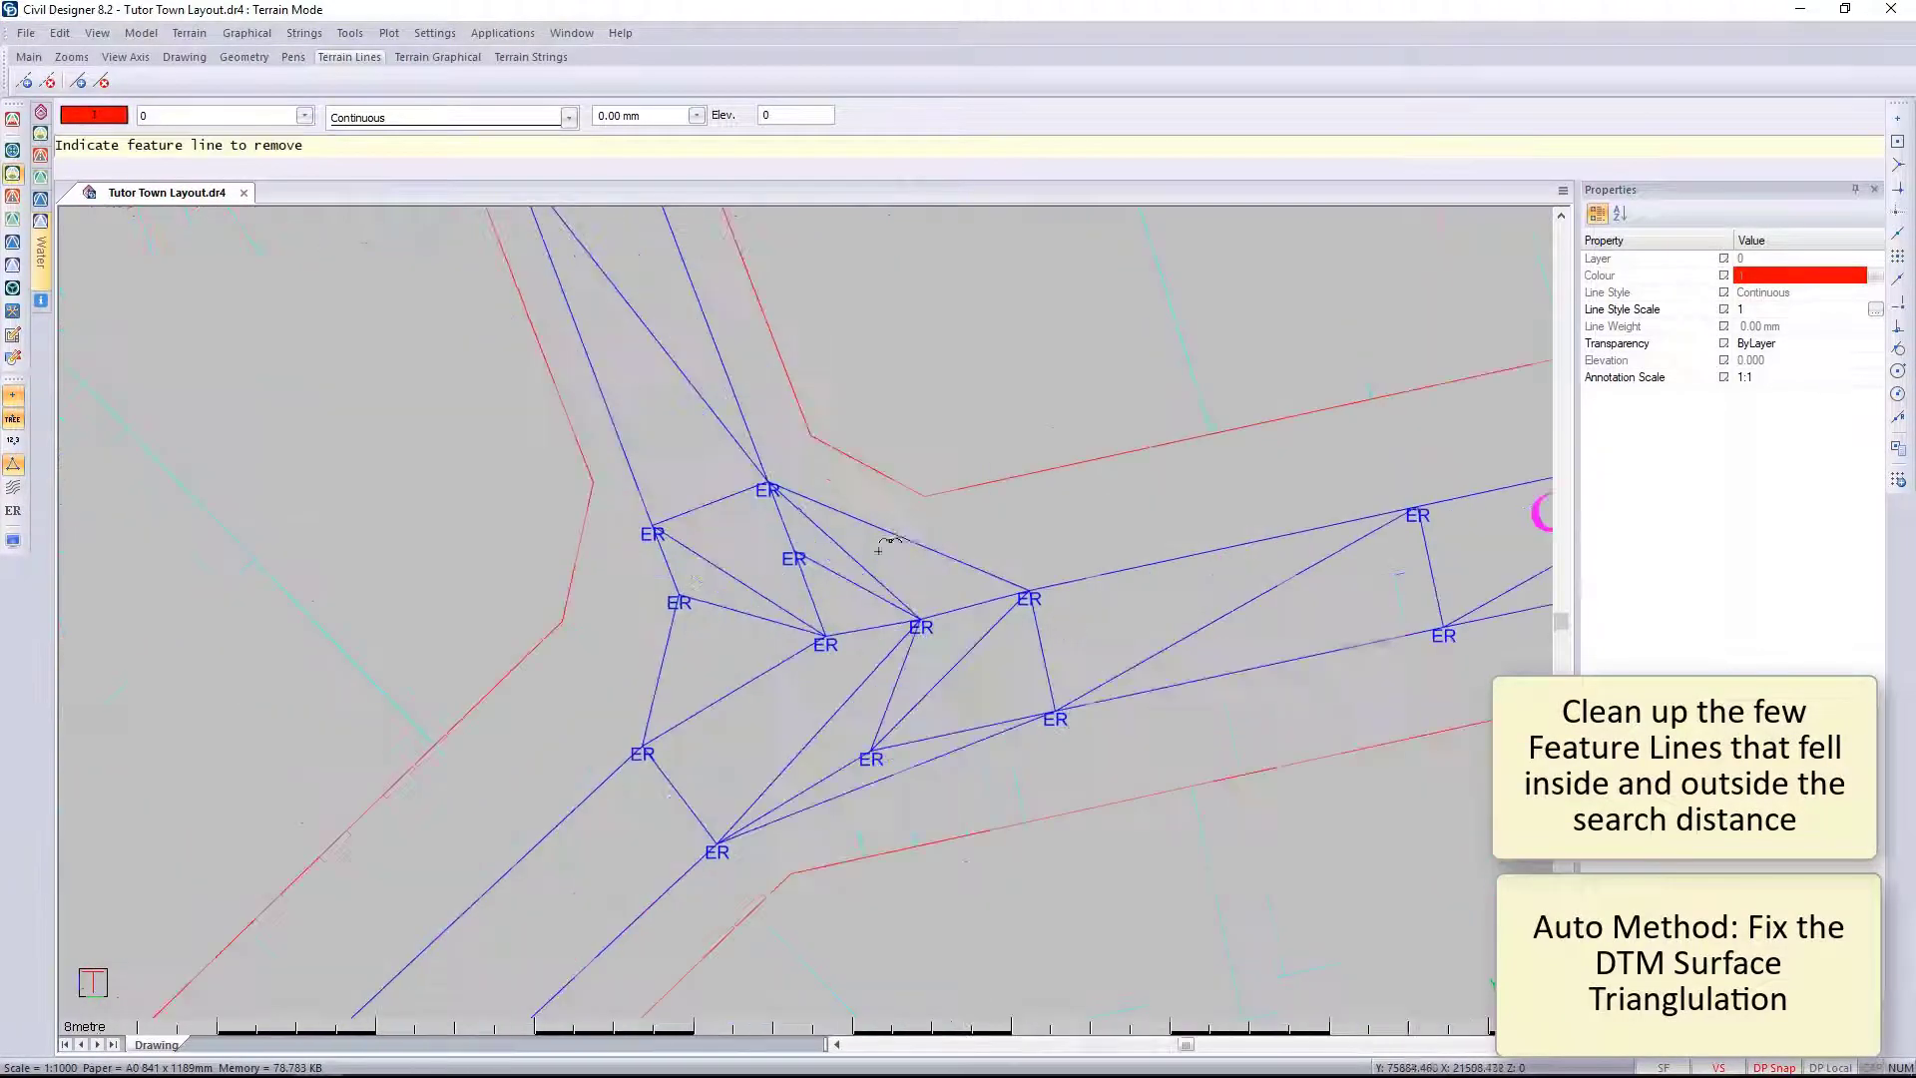
scroll(817, 602, down, 3)
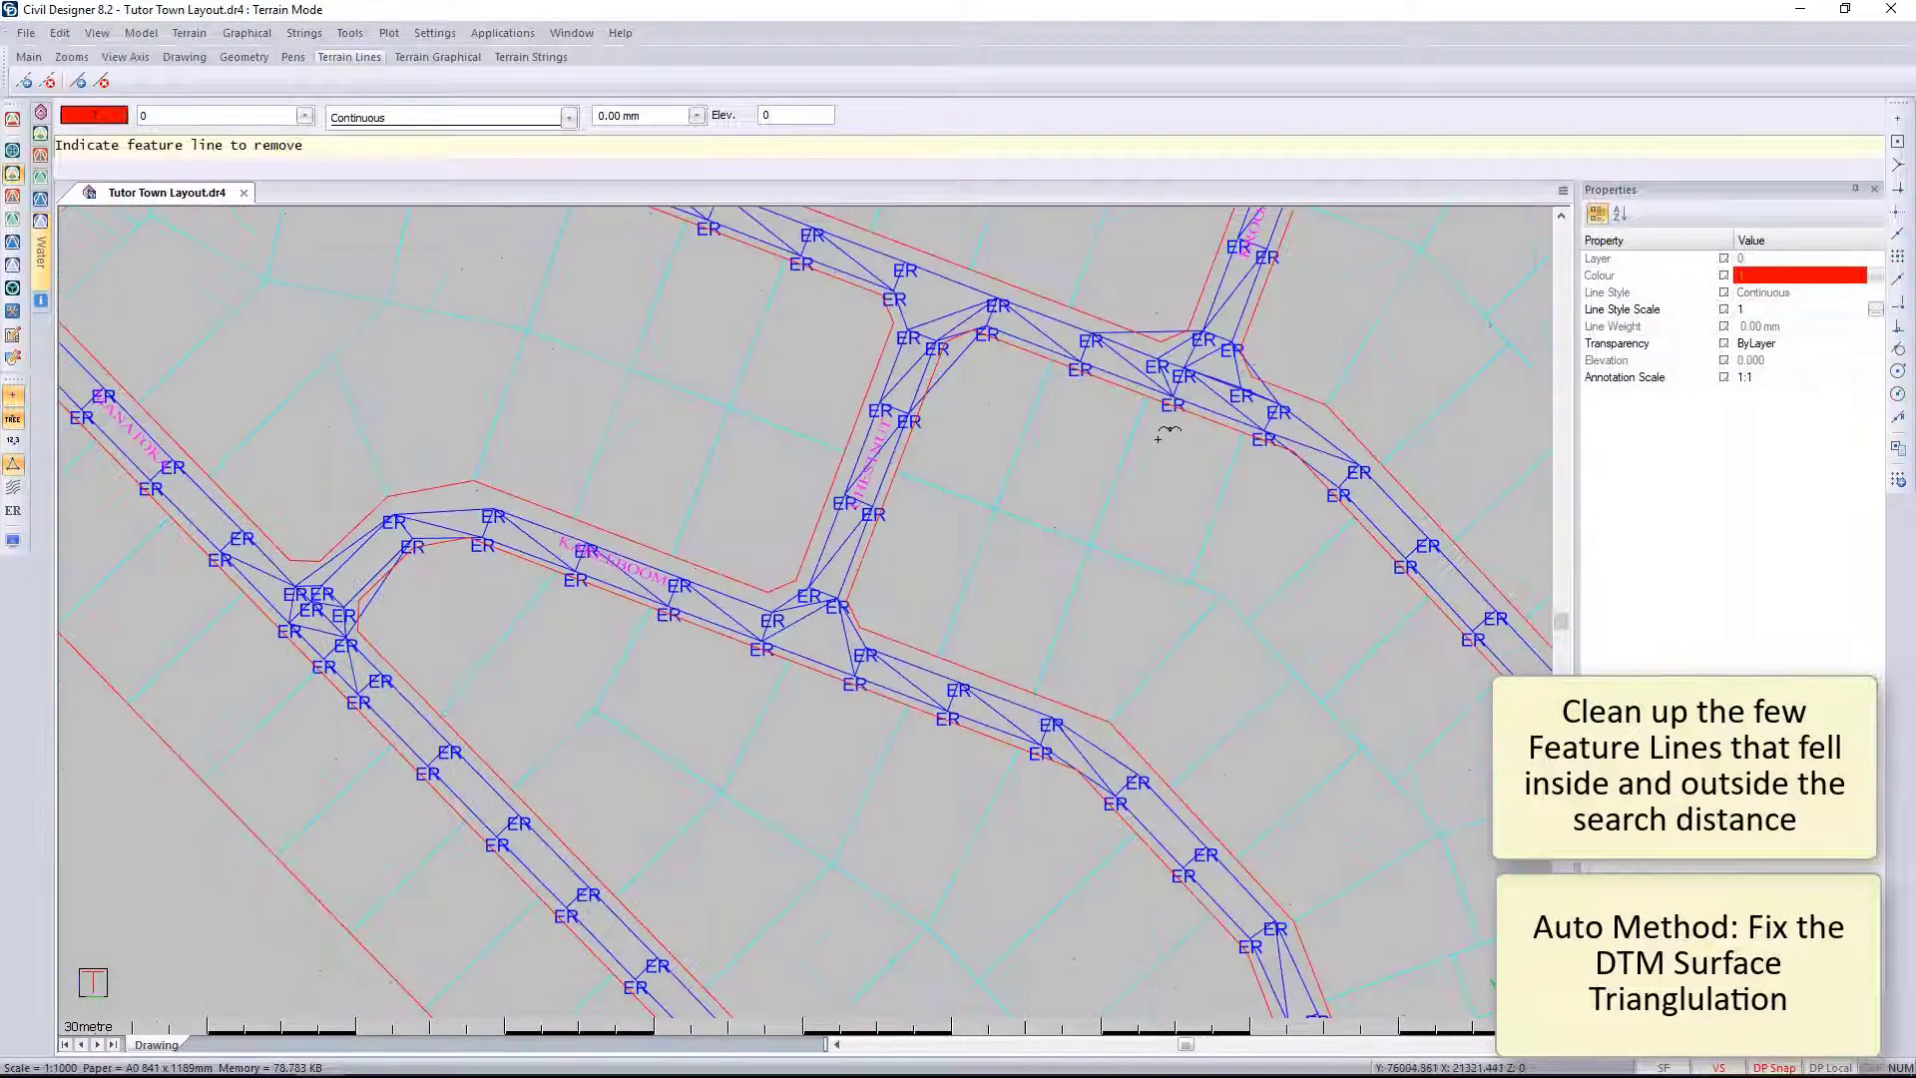
Step: Remove the stray feature lines that cut across the corners of the Geelhout road junction
scroll(734, 644, up, 3)
scroll(727, 649, down, 3)
scroll(958, 469, up, 2)
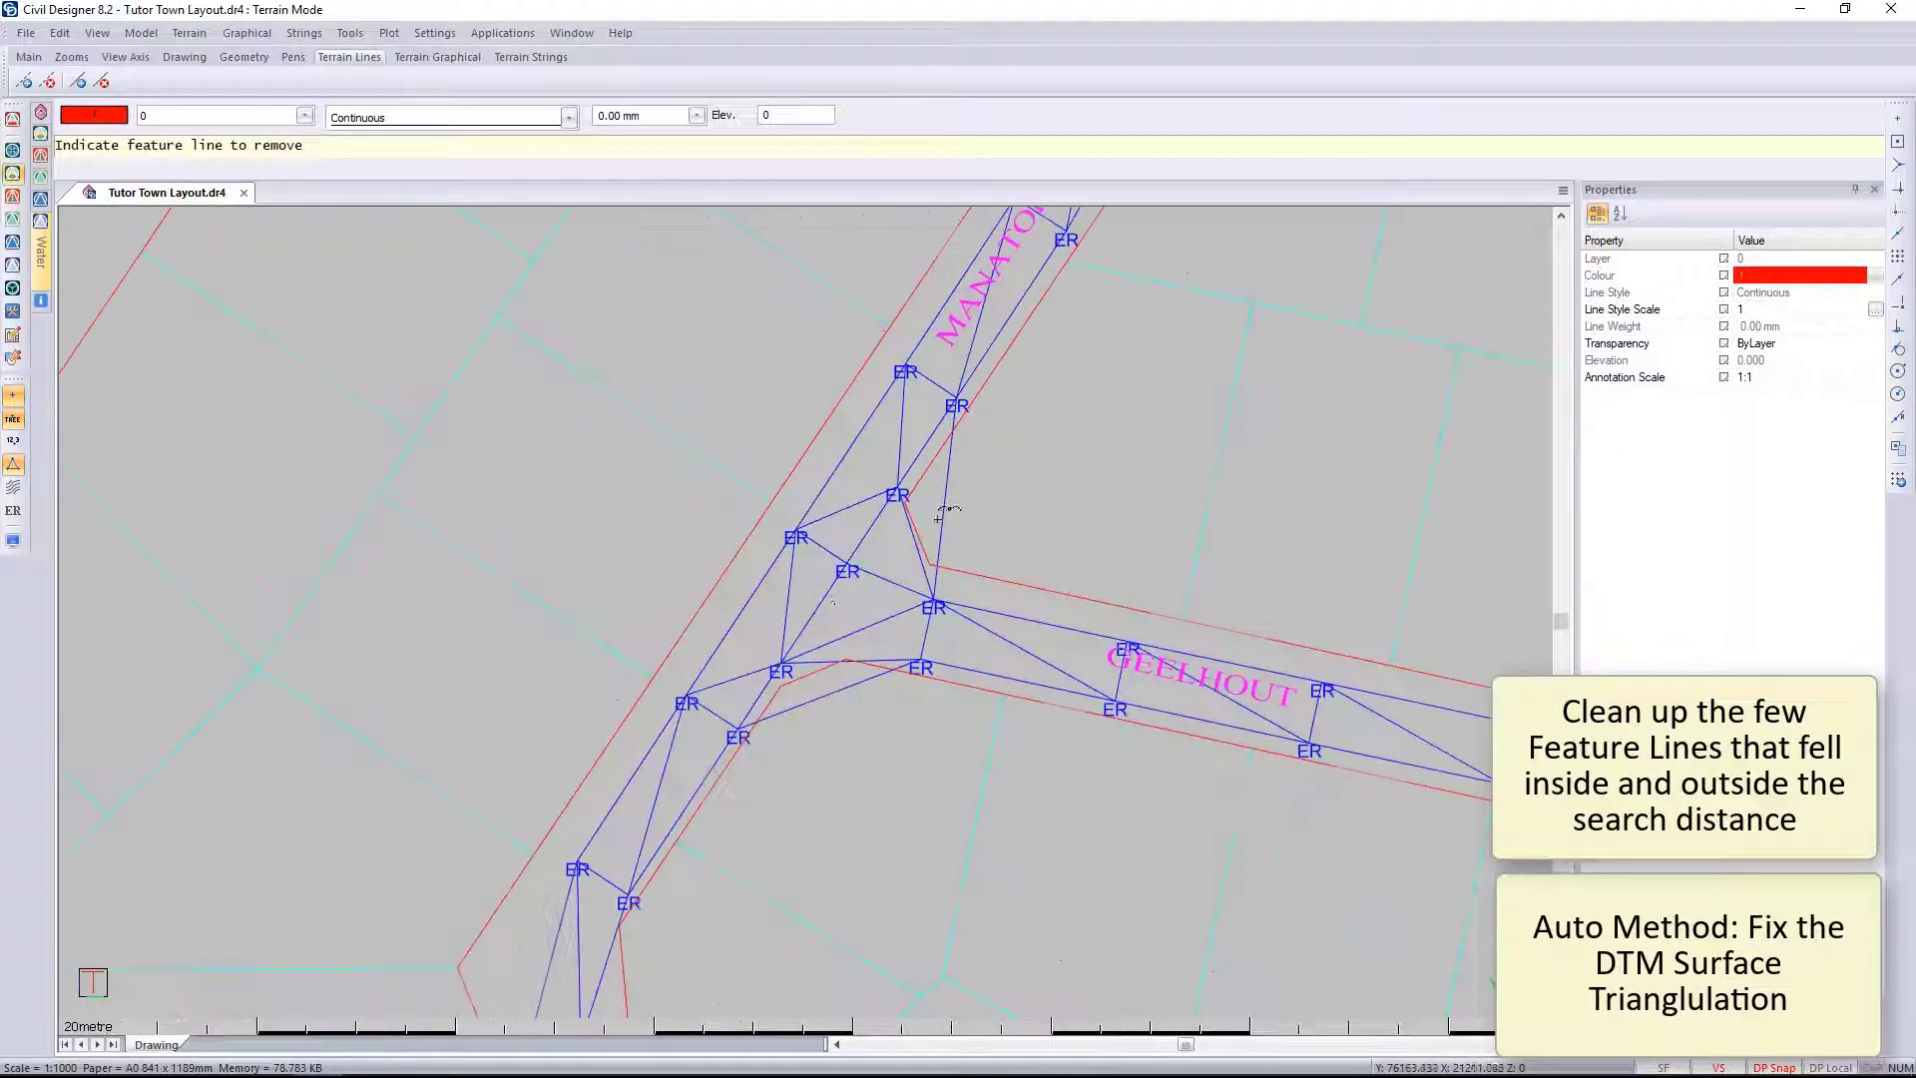
scroll(985, 412, down, 3)
scroll(756, 655, up, 3)
scroll(808, 649, down, 3)
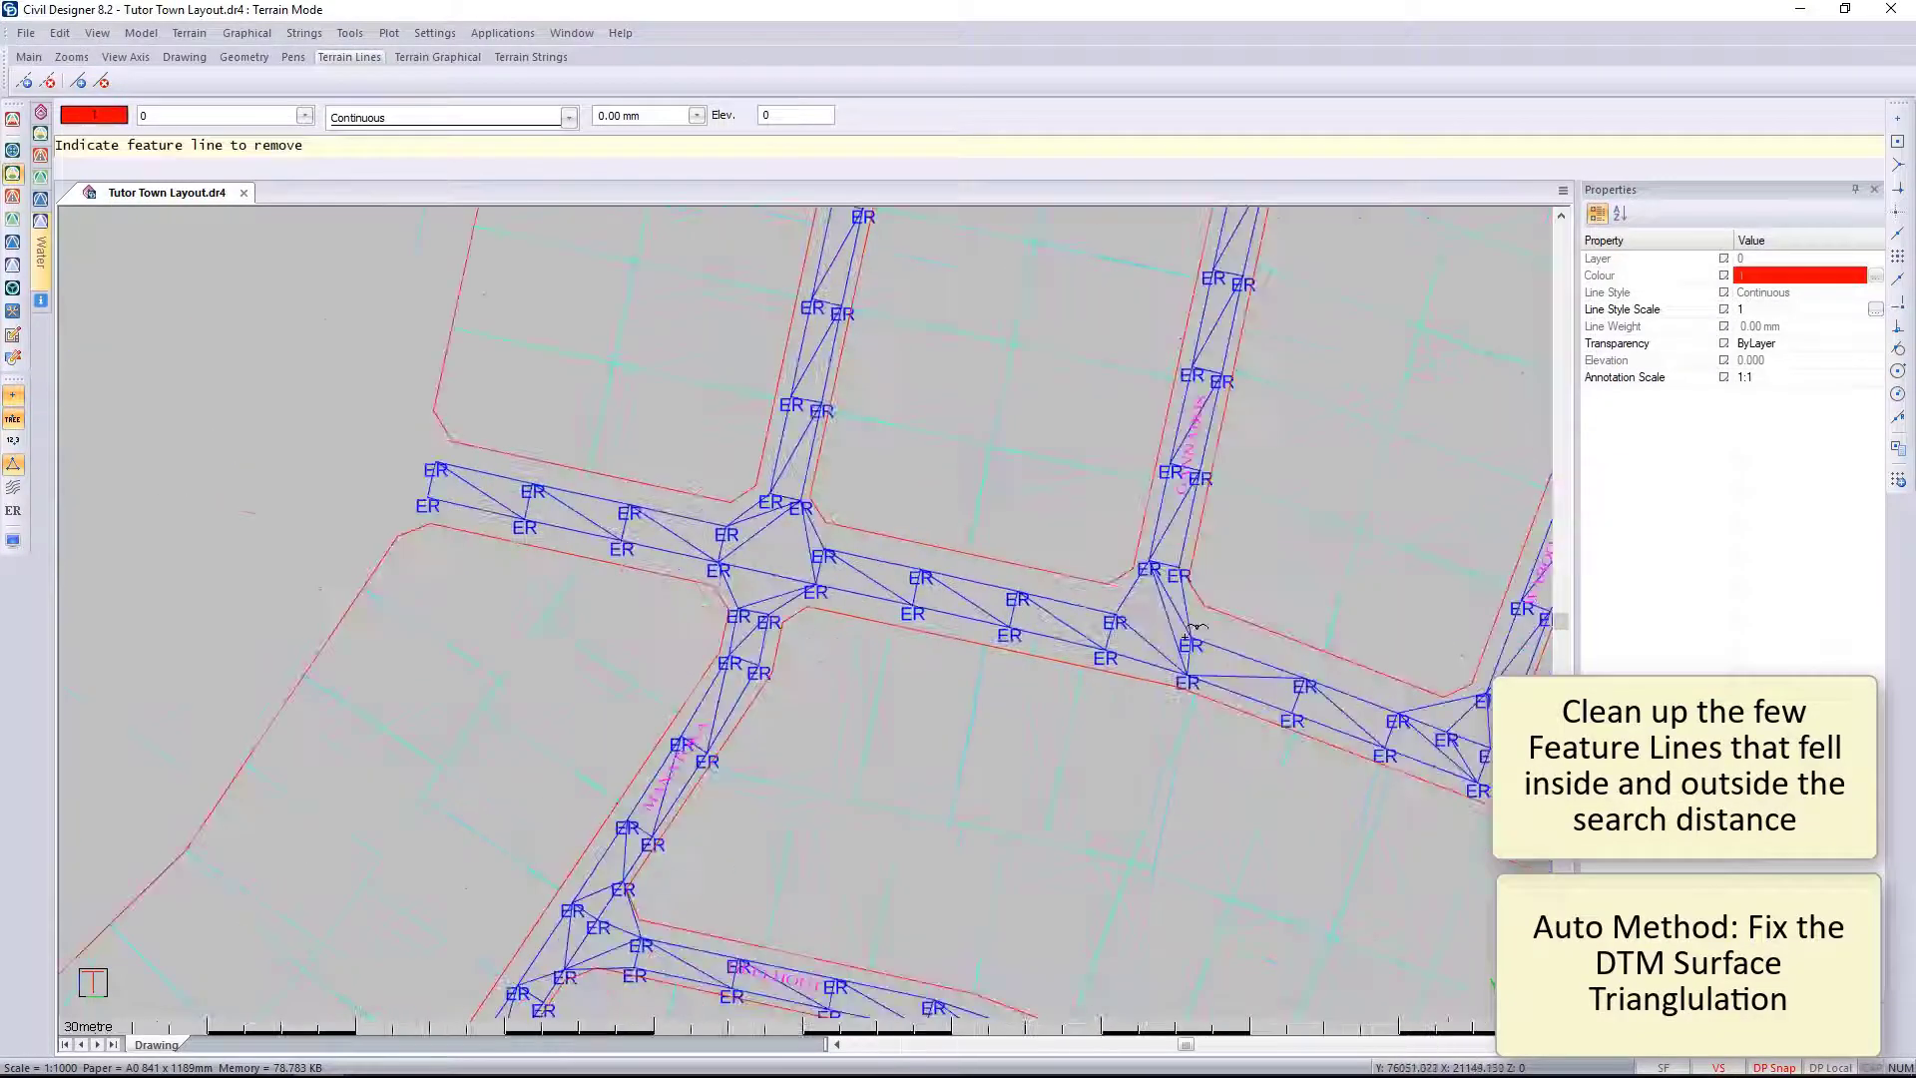
Step: Remove the feature lines falling outside the road edges at the upper T-junctions and the Beukenhout road junctions
scroll(795, 606, up, 3)
scroll(796, 606, up, 3)
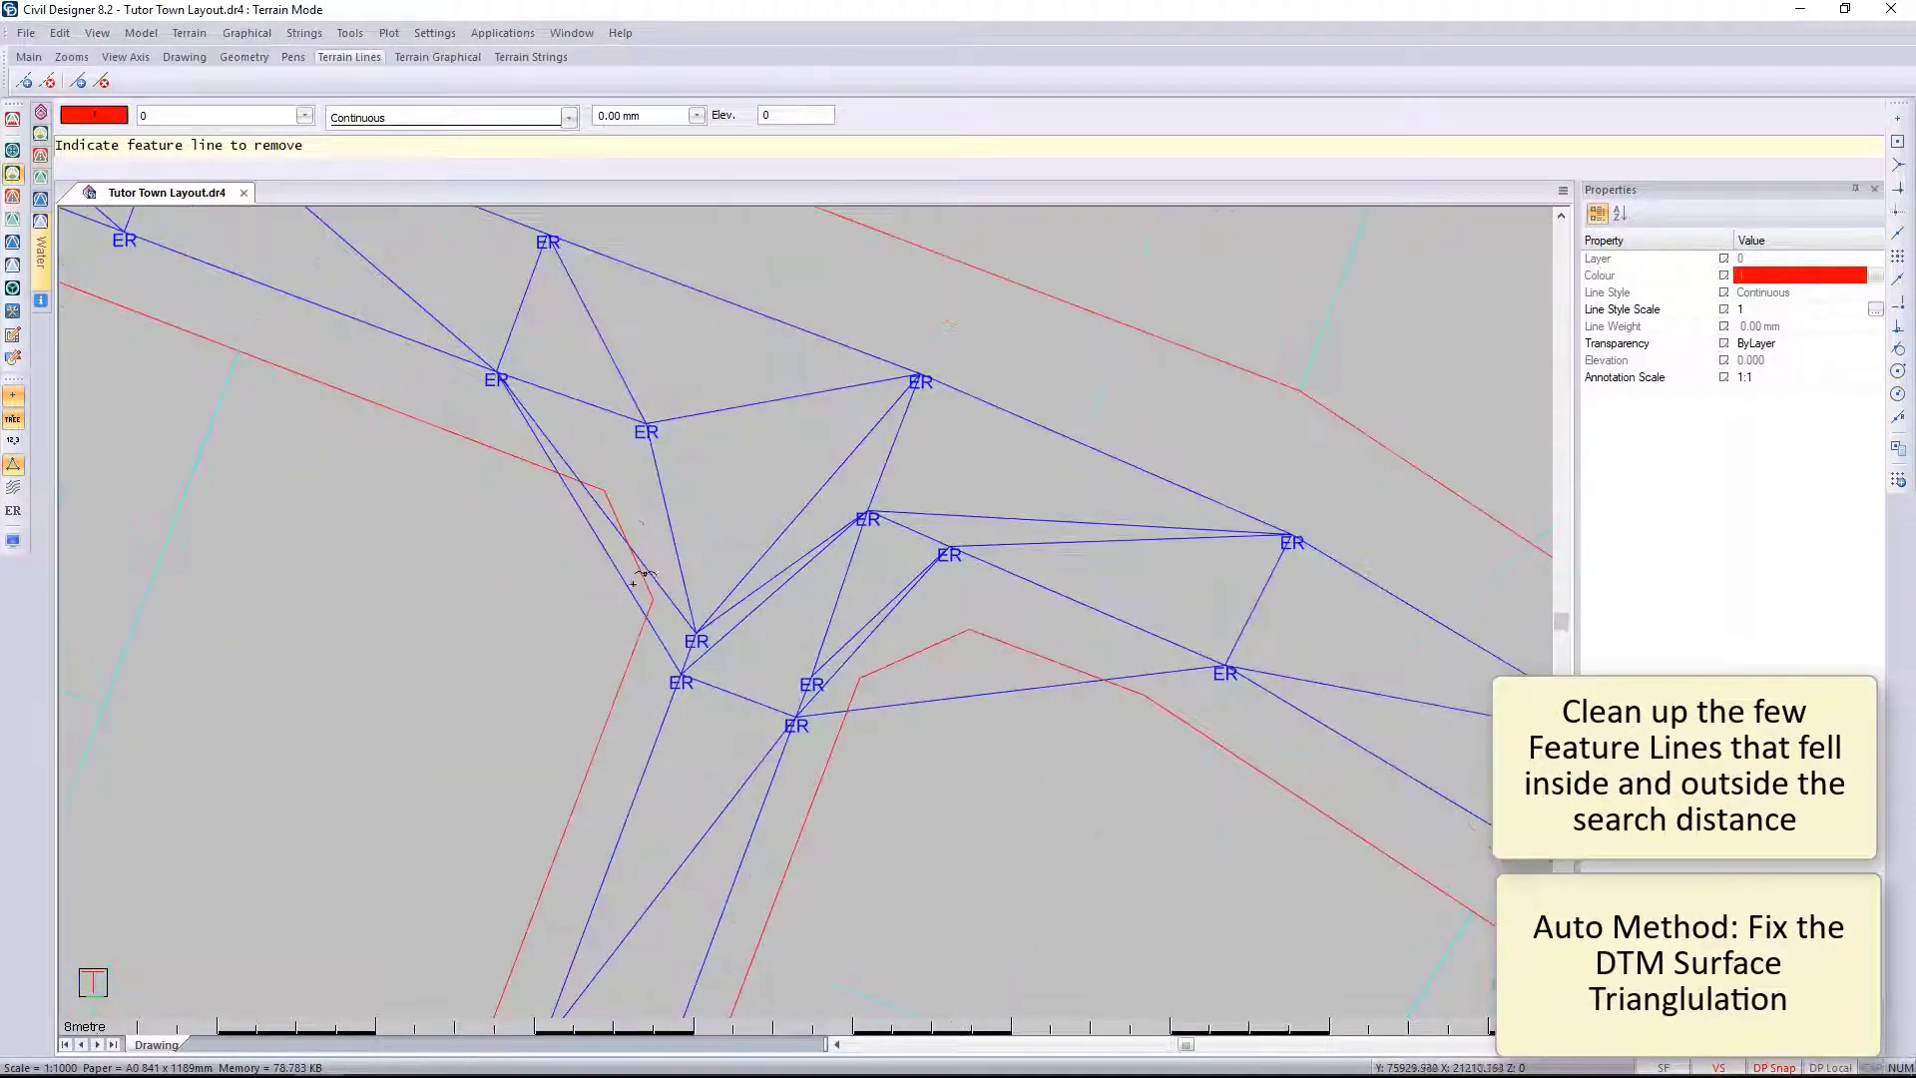
scroll(794, 817, down, 5)
scroll(1148, 773, up, 4)
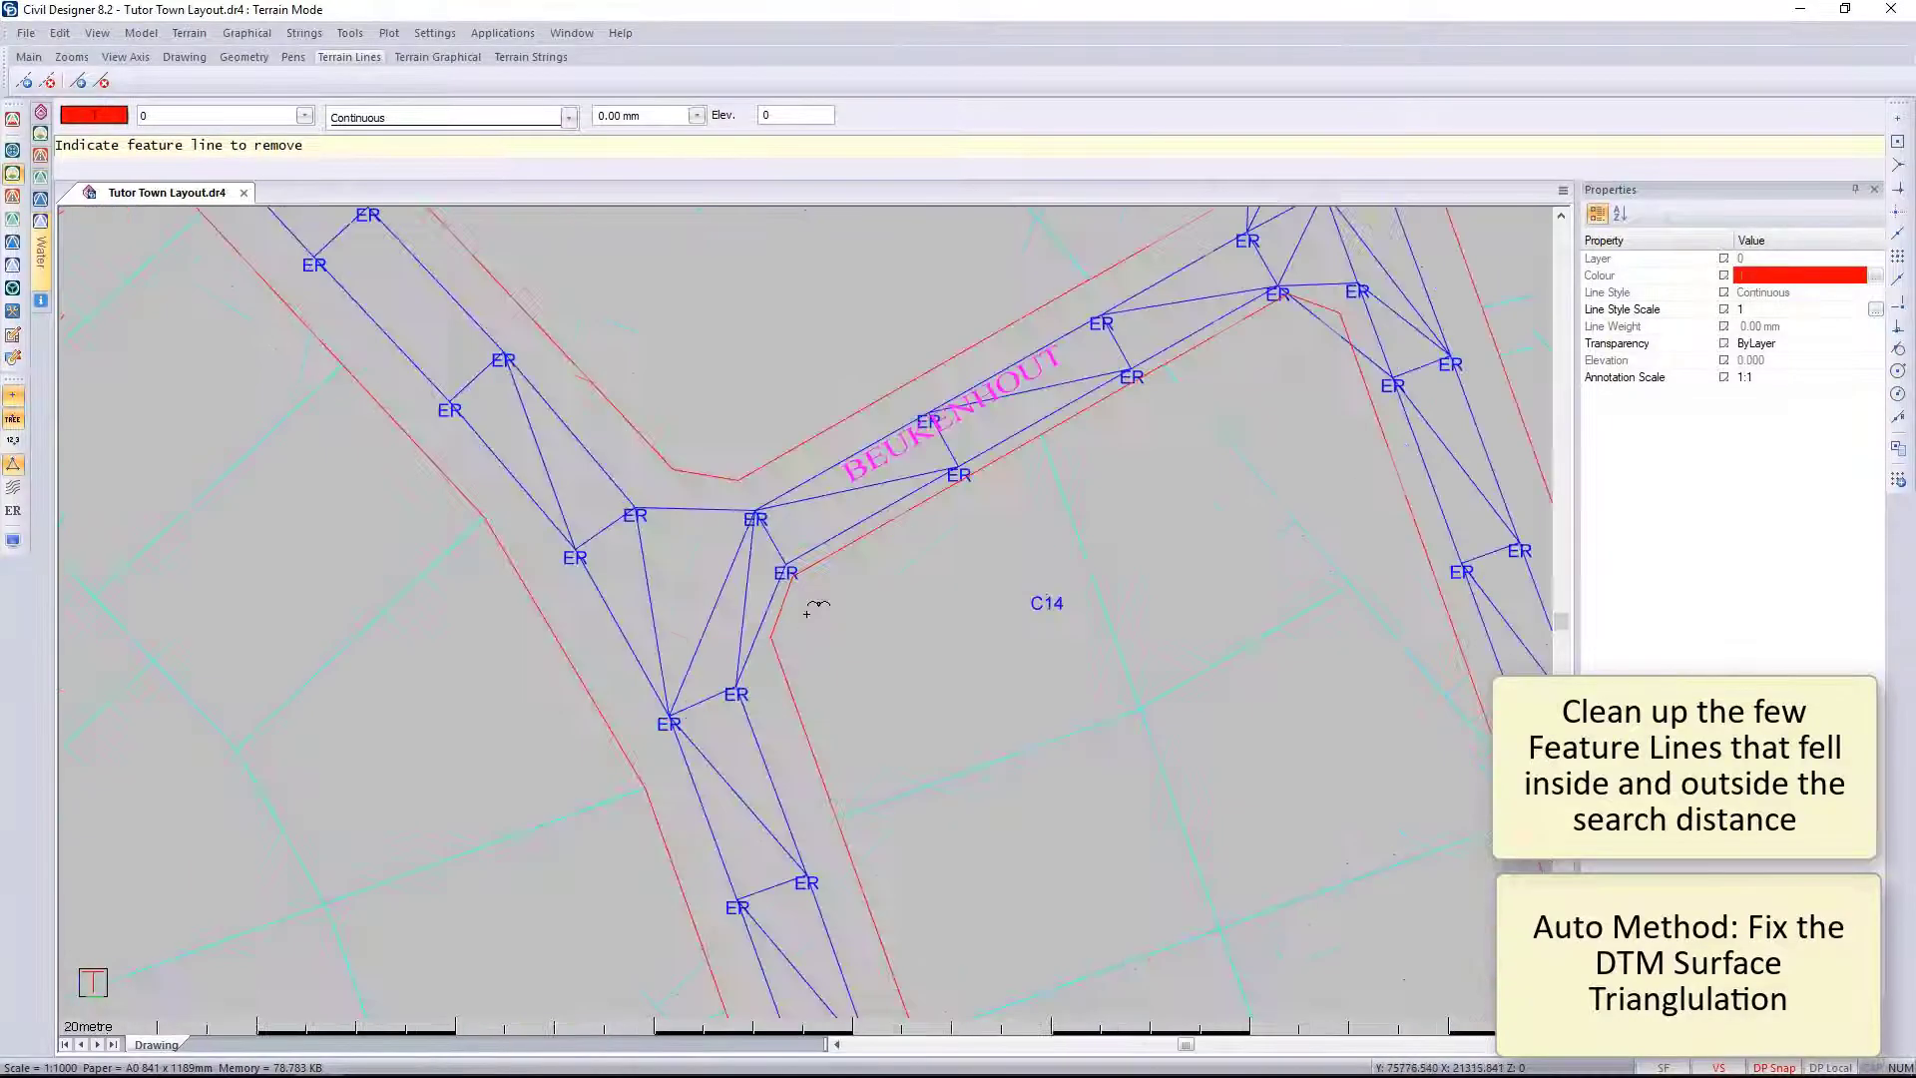
scroll(874, 598, down, 2)
scroll(924, 458, up, 2)
scroll(991, 659, down, 2)
Step: Check the remaining road junctions for stray feature lines and finish the feature line clean-up
scroll(1005, 667, down, 2)
scroll(773, 948, up, 2)
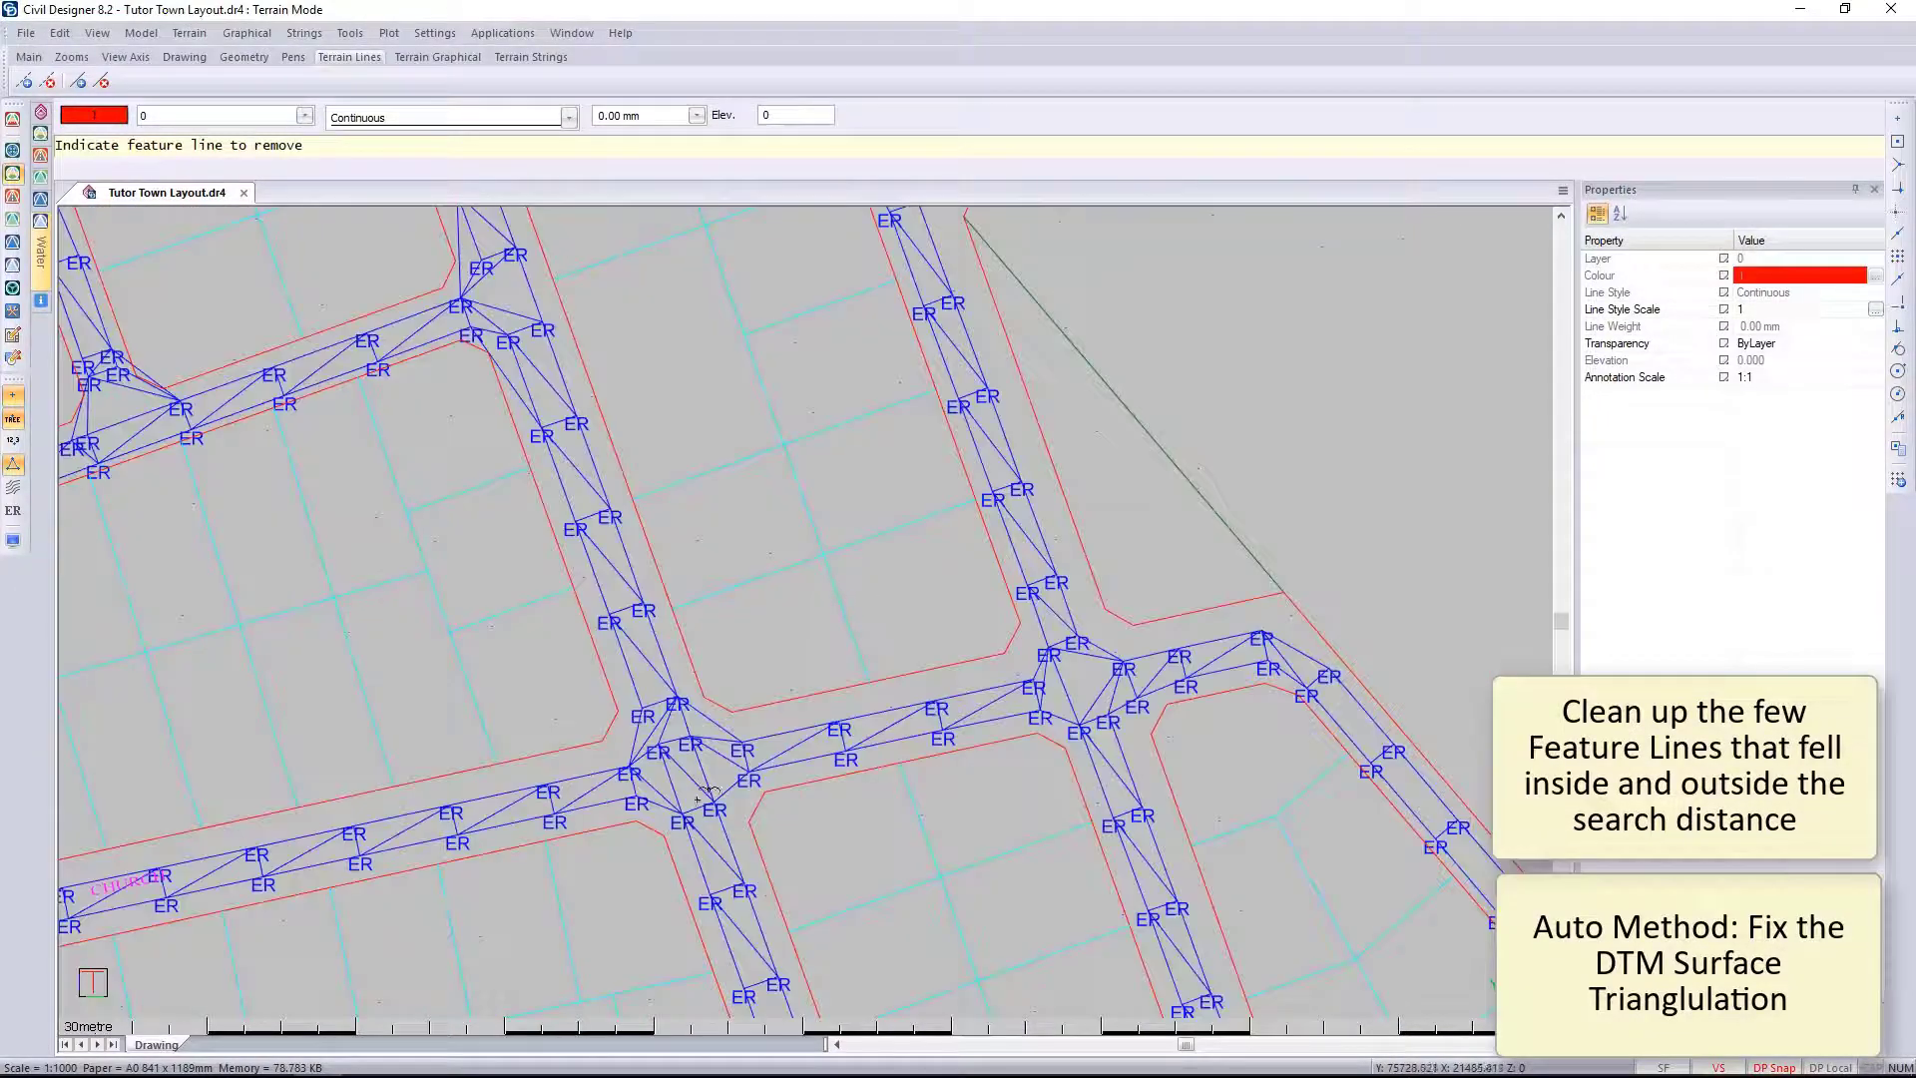
scroll(707, 795, up, 4)
scroll(467, 778, down, 4)
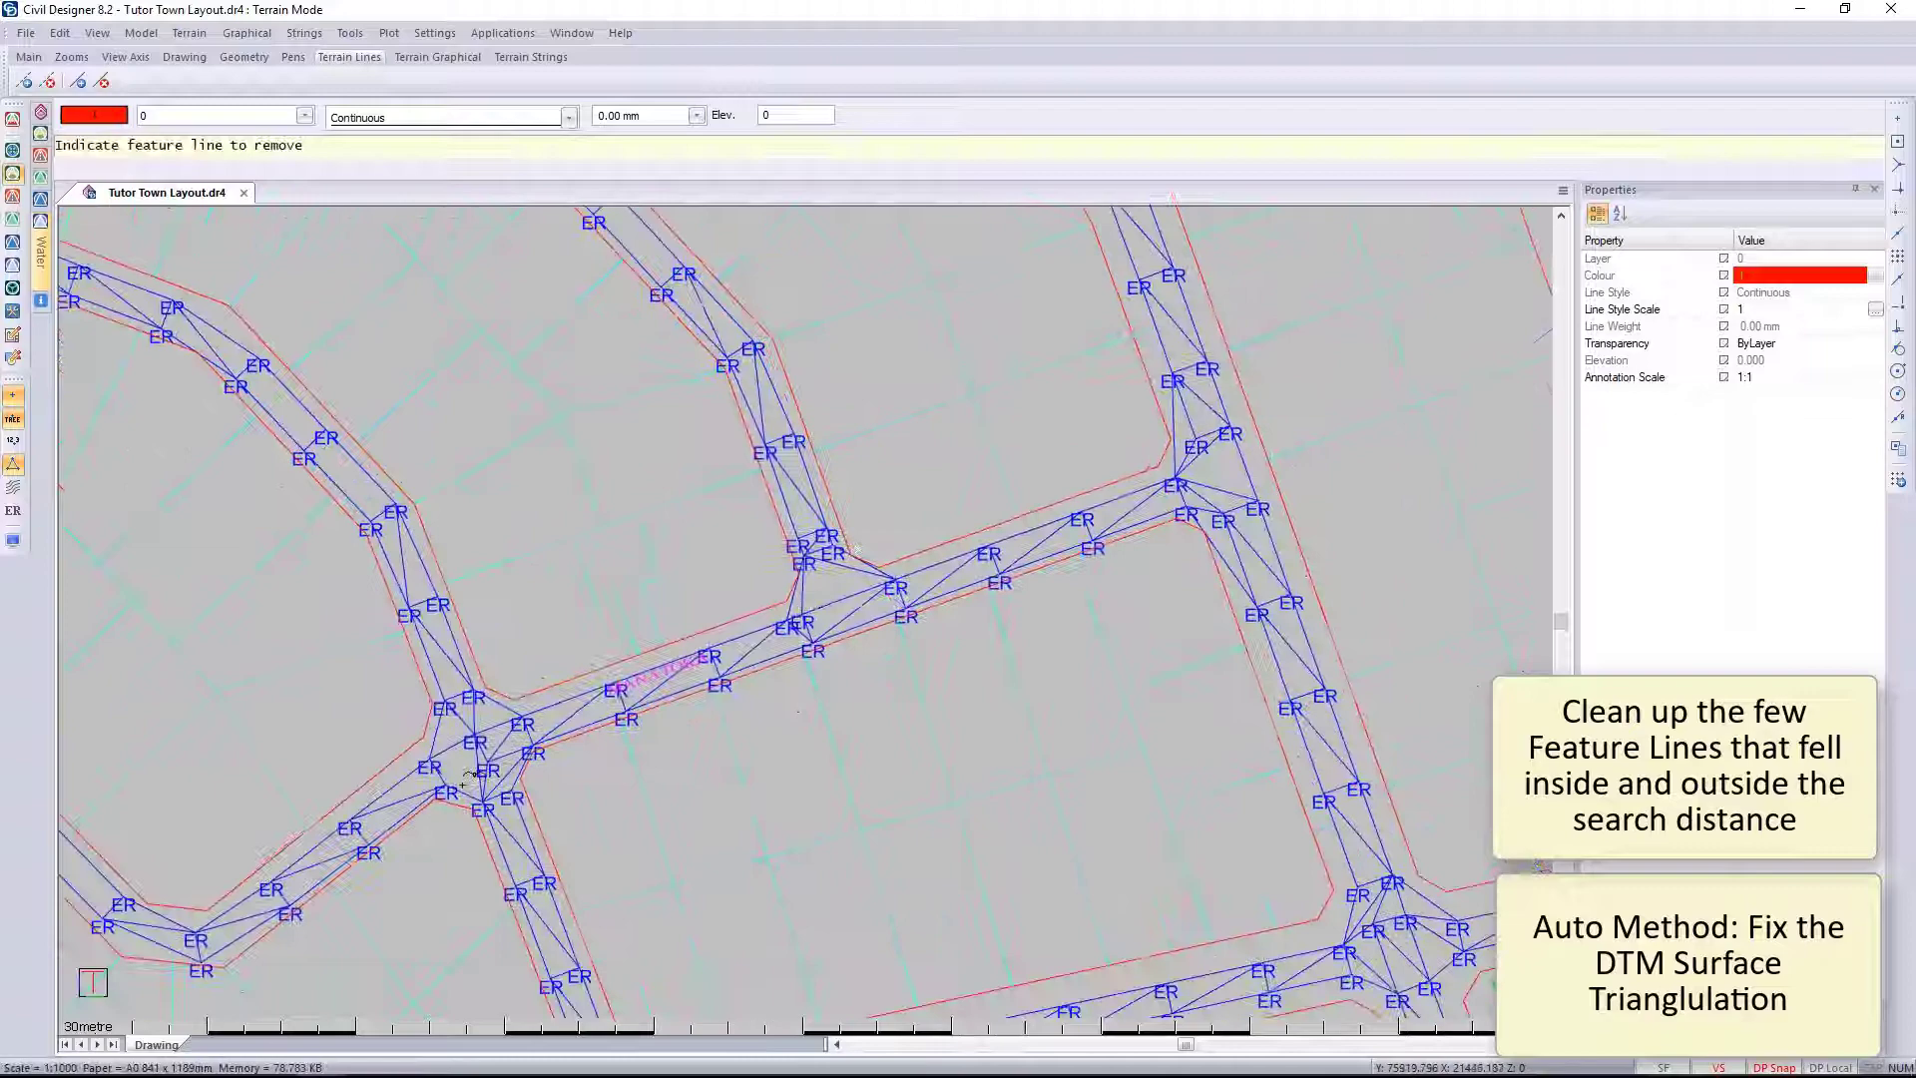
scroll(469, 776, down, 5)
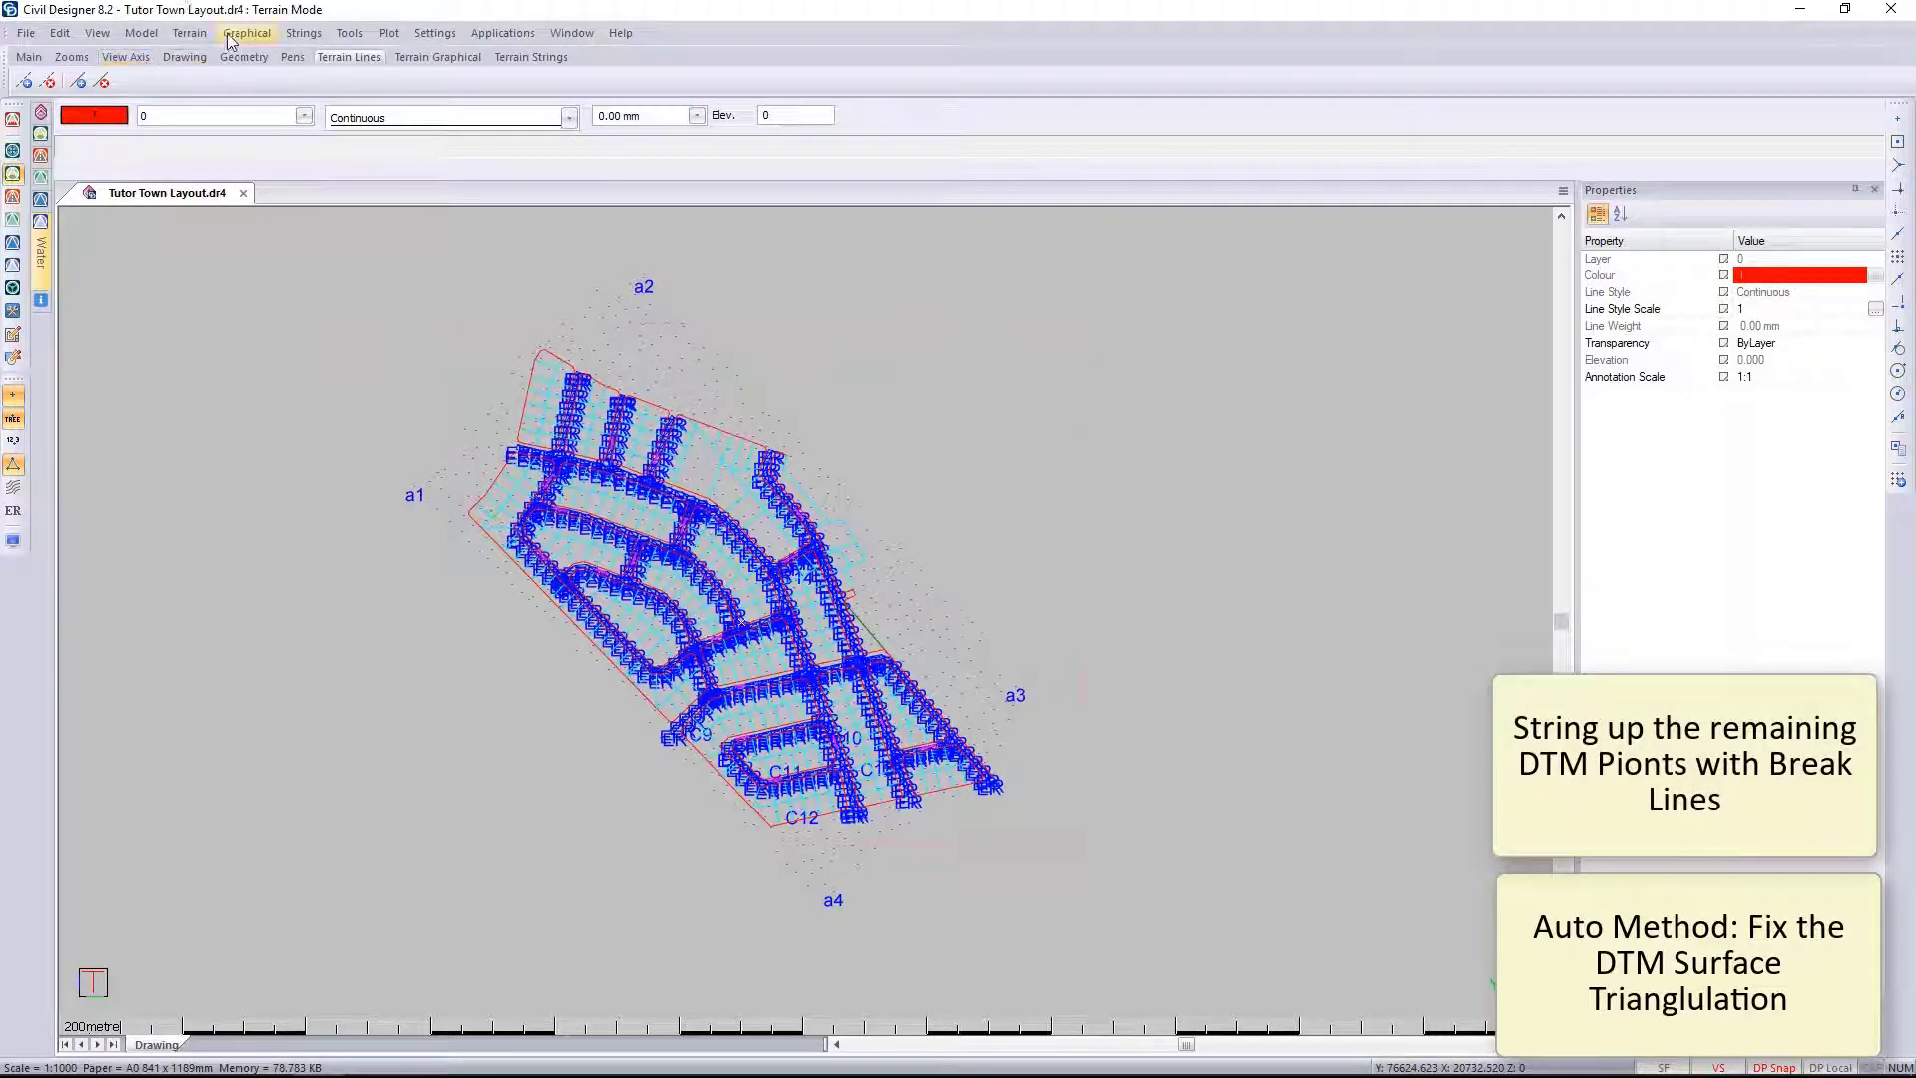
Step: Generate Intelli-Lines on DTM S1 NGL as break lines, with pass 1 at 80 maximum distance for ALL points, deleting existing break lines
click(189, 33)
click(221, 617)
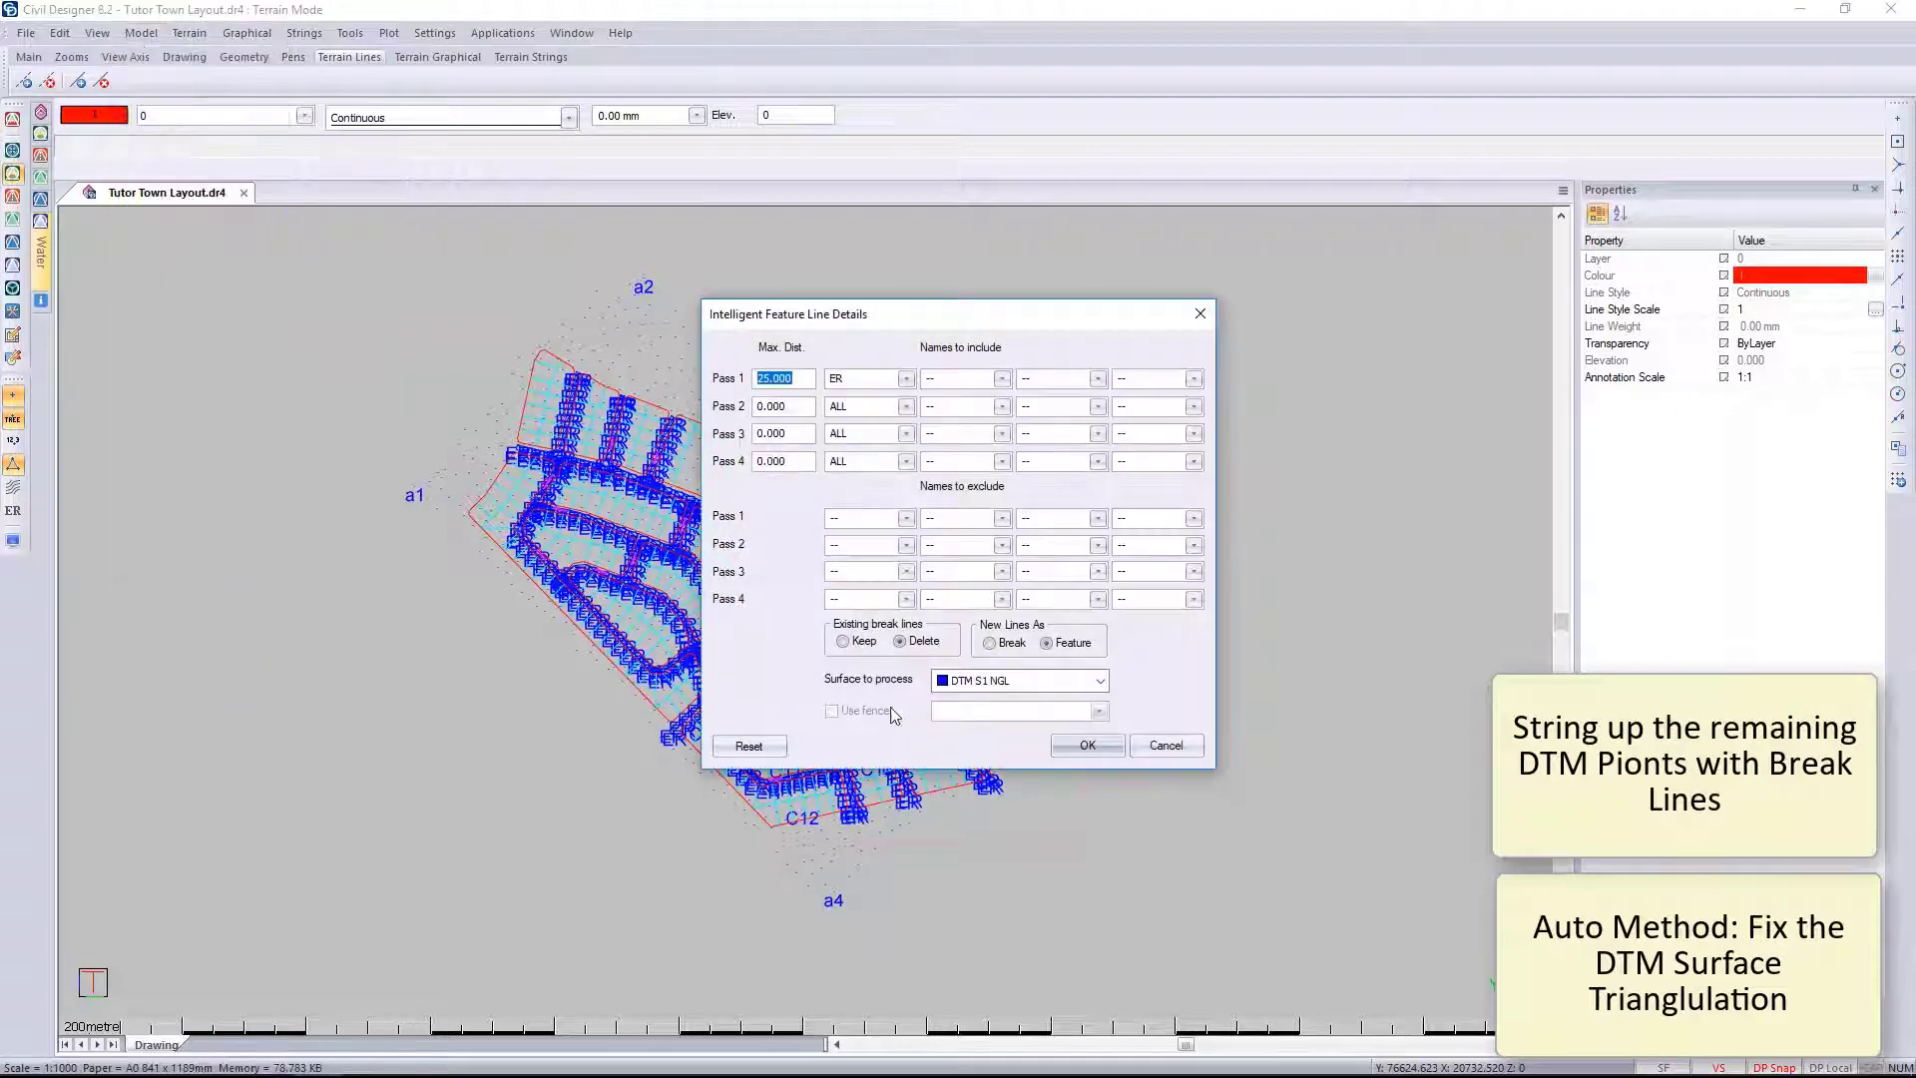
click(905, 379)
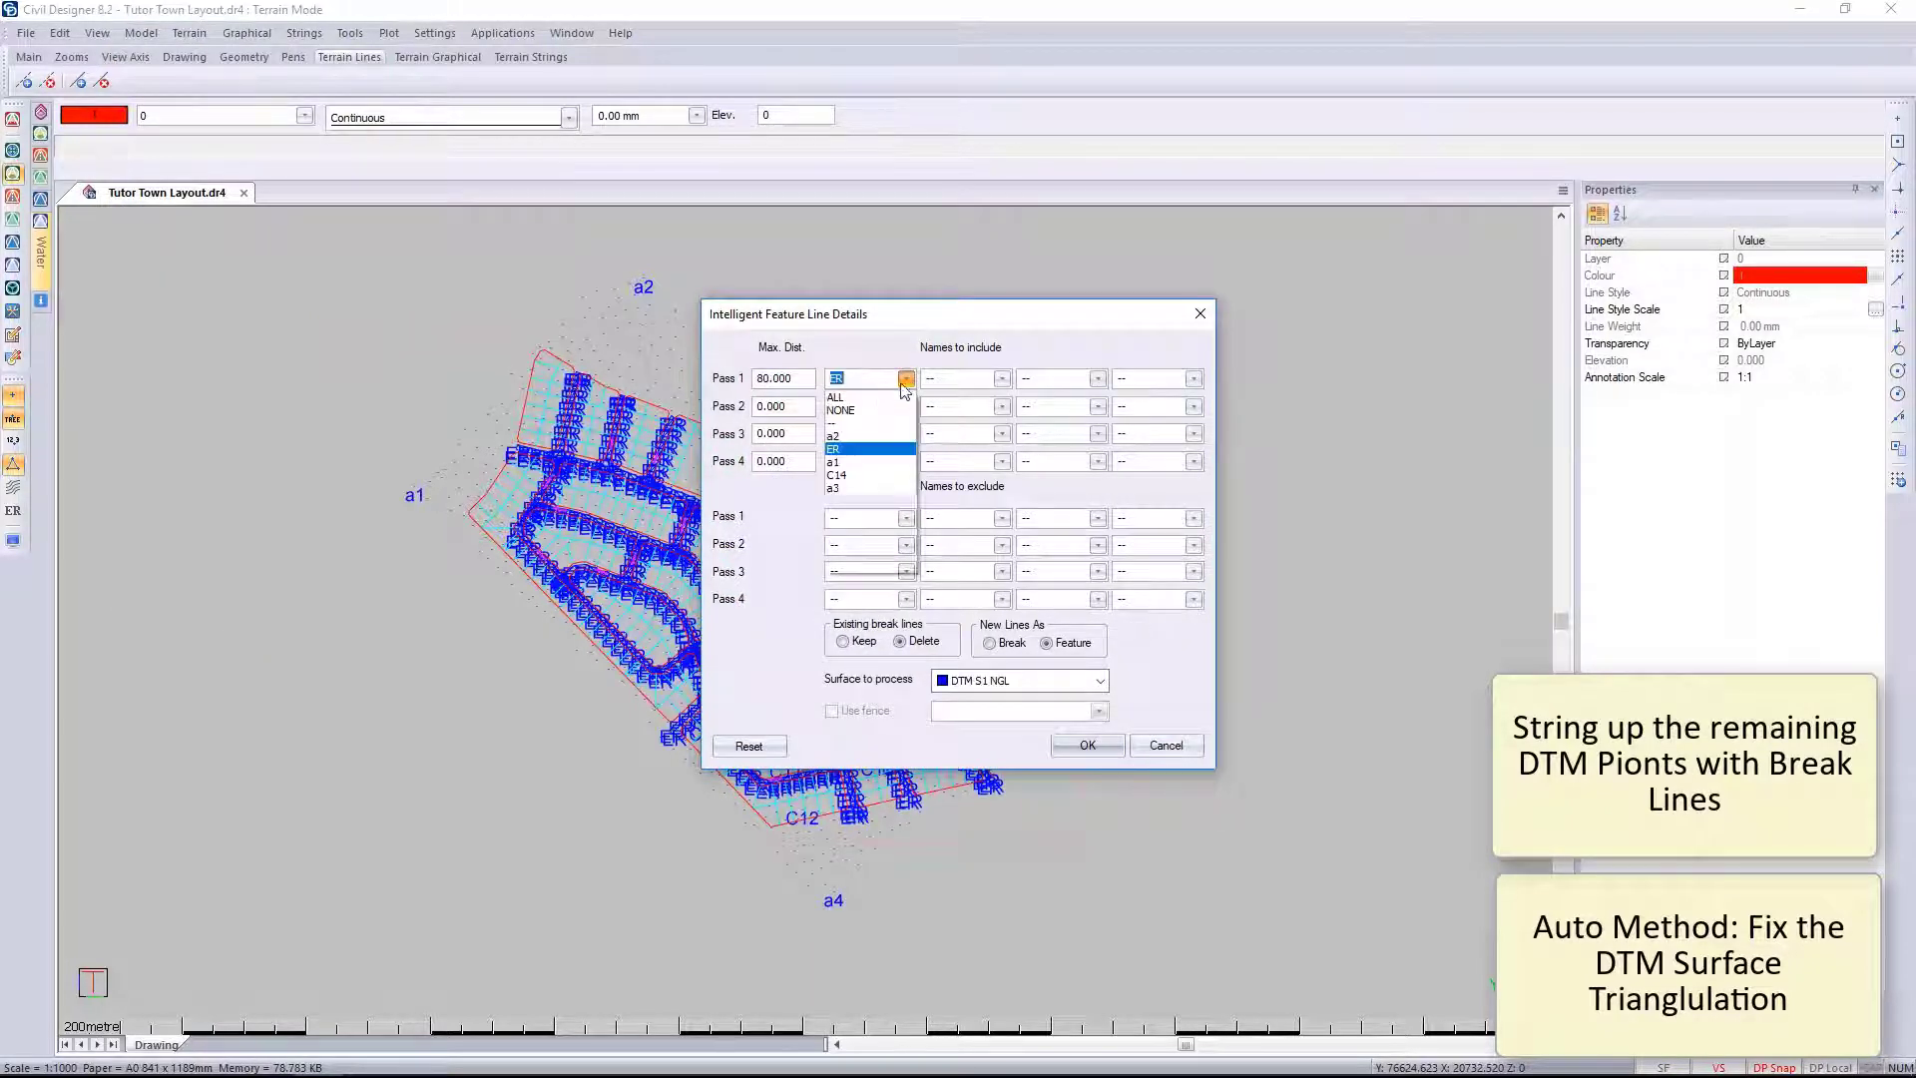
click(861, 404)
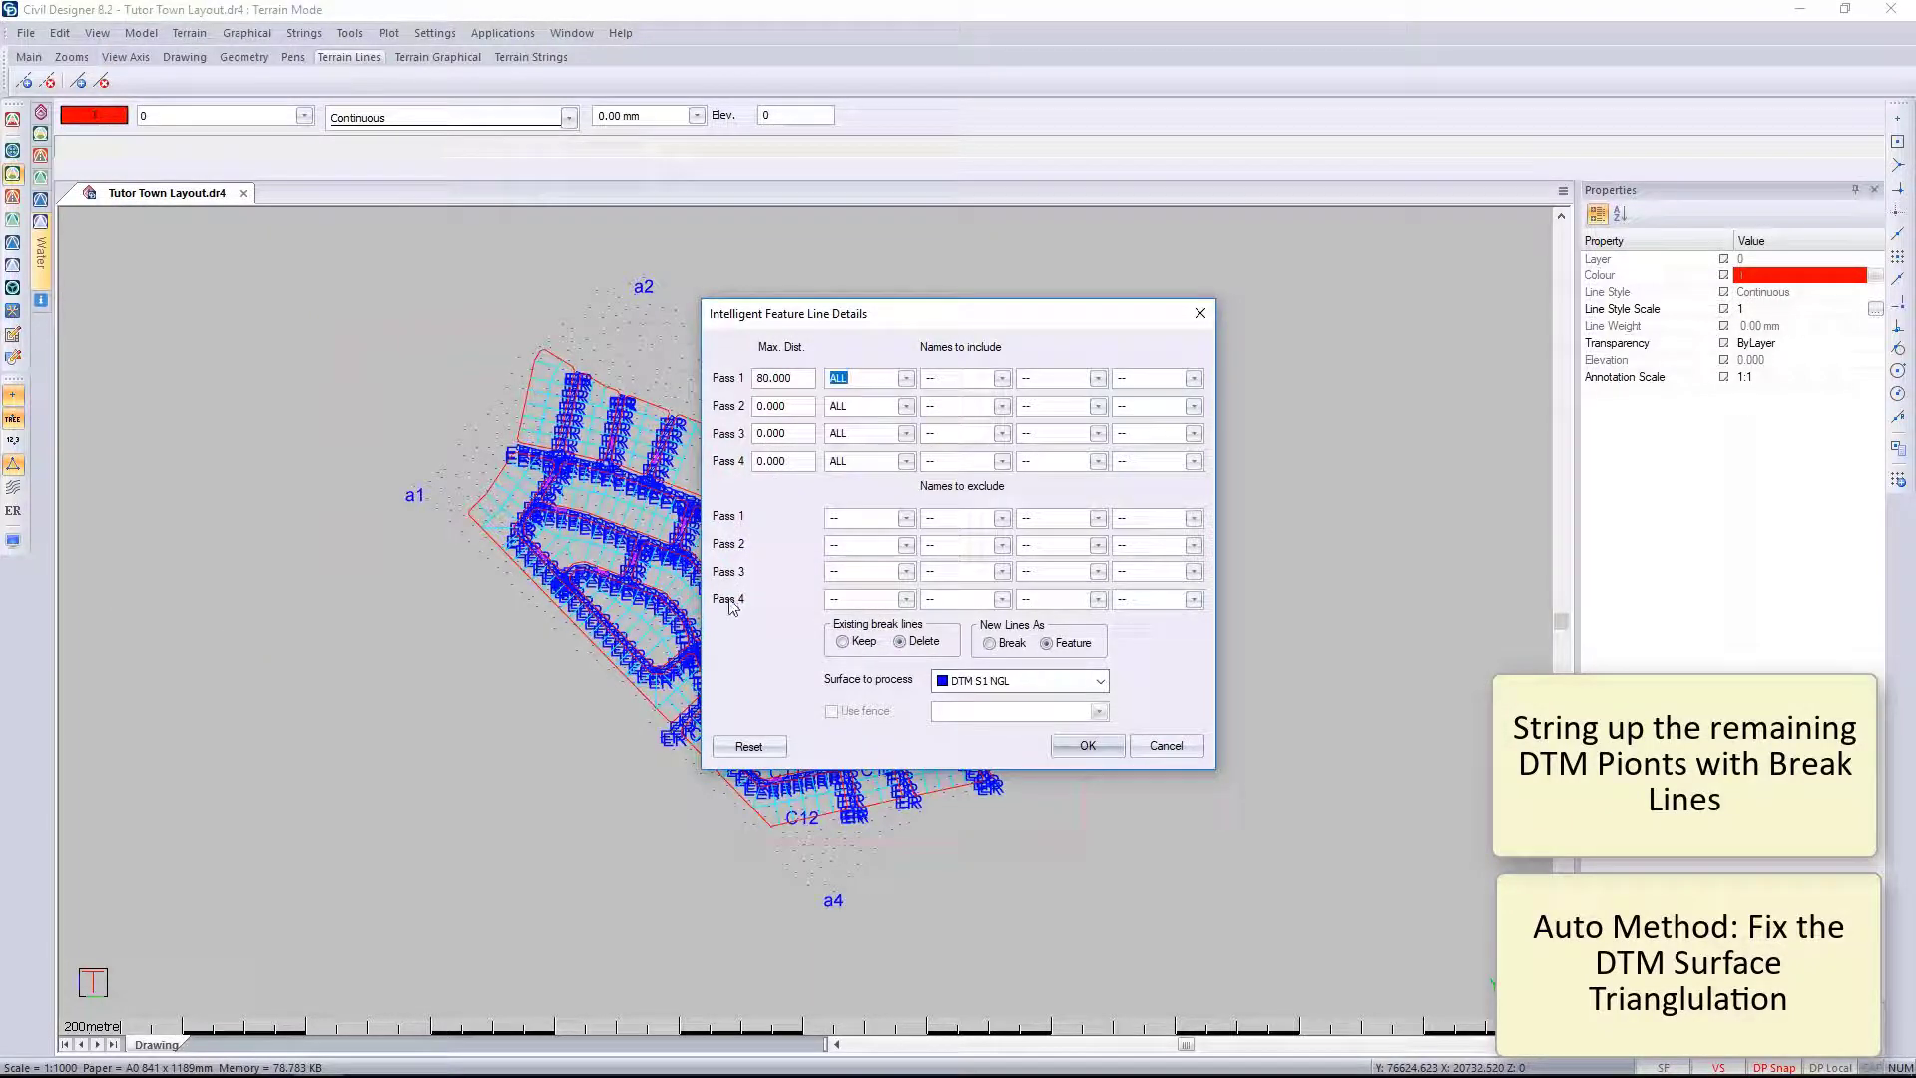
click(986, 643)
click(1088, 746)
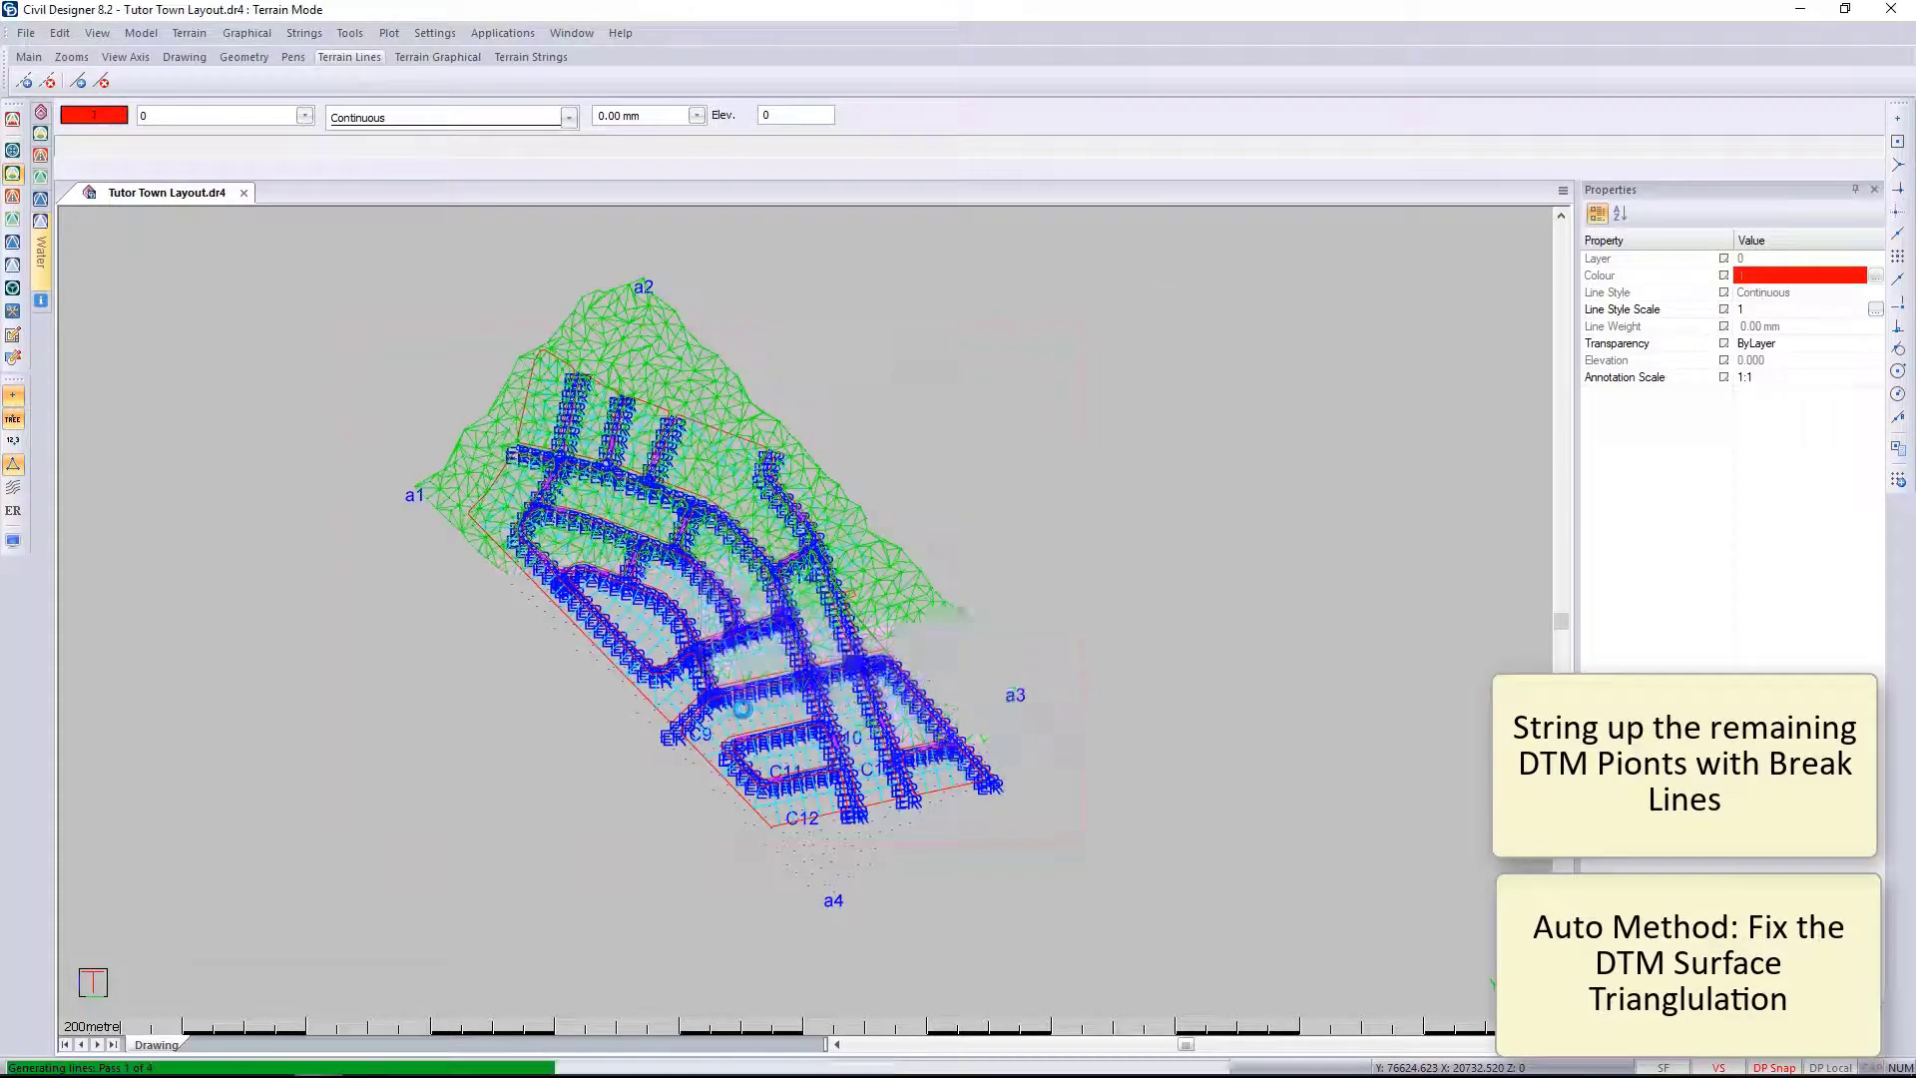
scroll(662, 582, up, 4)
scroll(1083, 594, up, 2)
middle_drag(1087, 590, 462, 757)
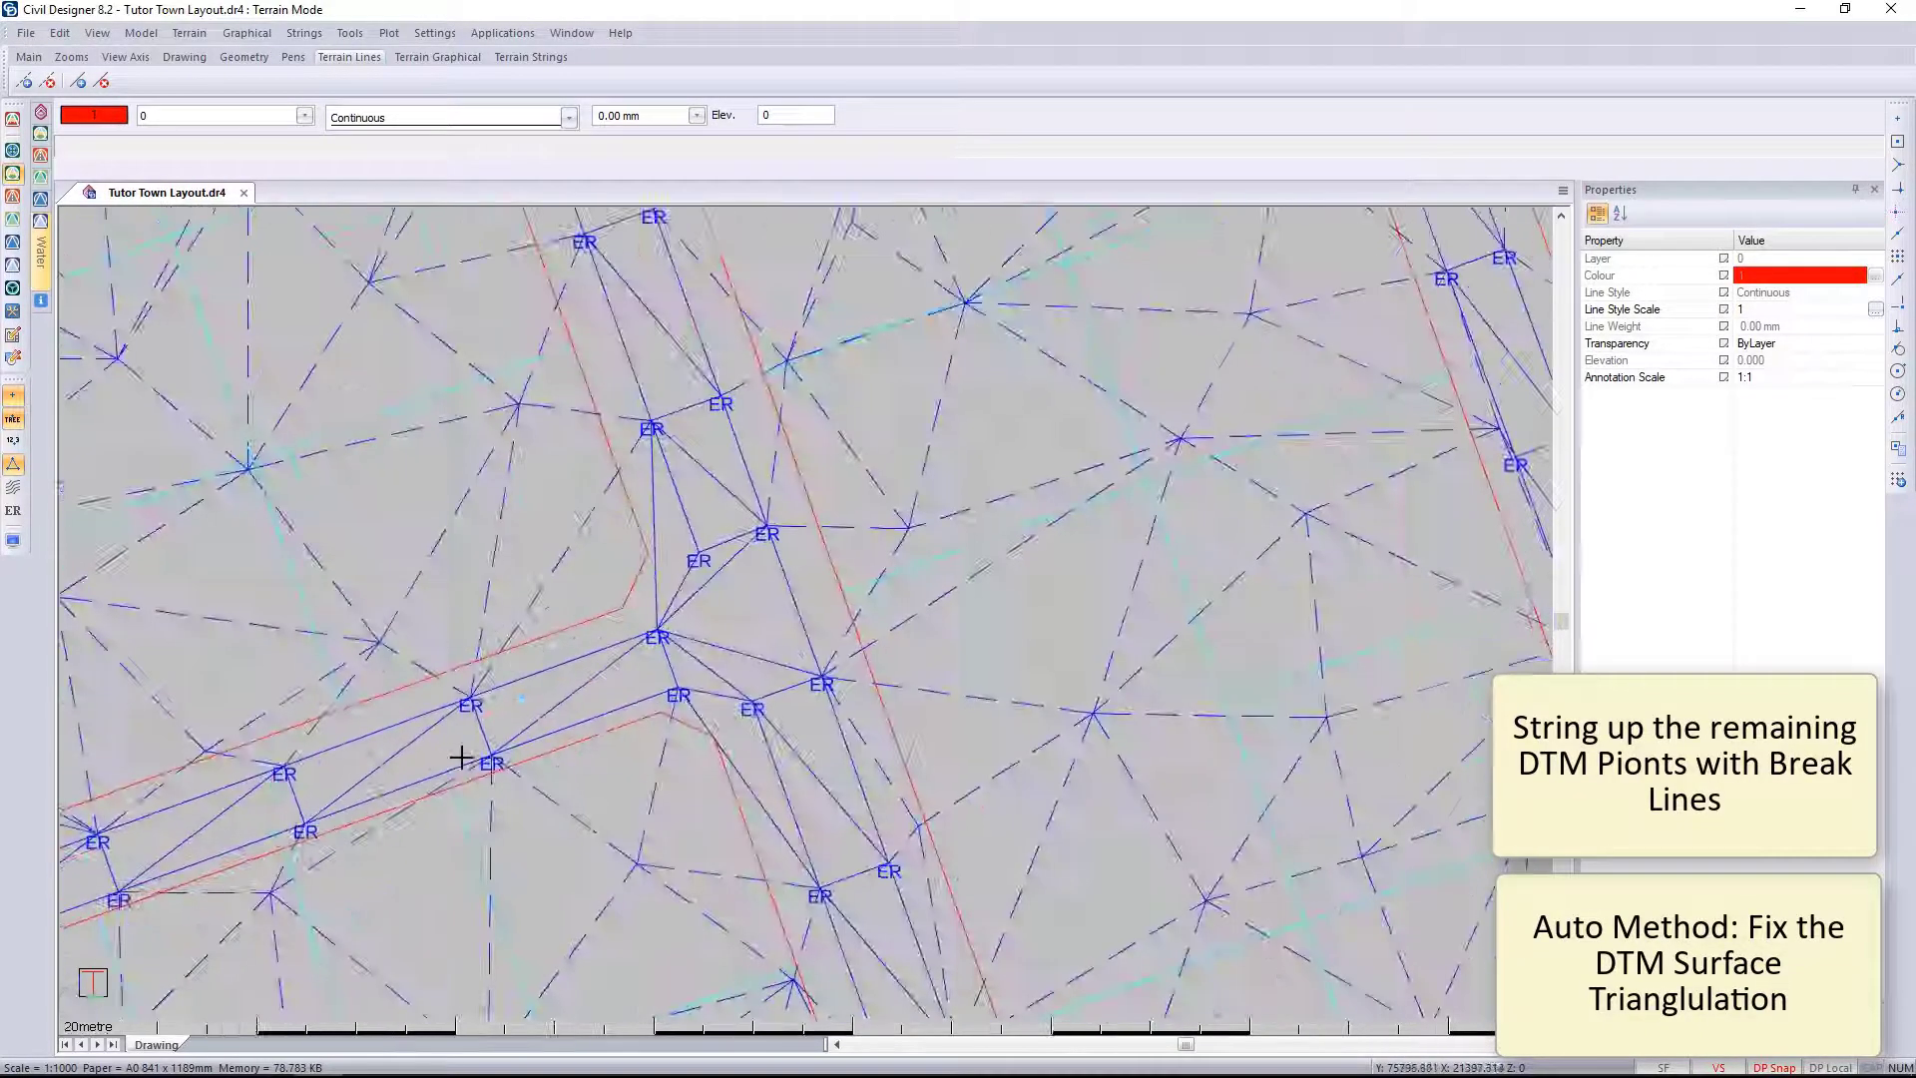
scroll(824, 590, down, 10)
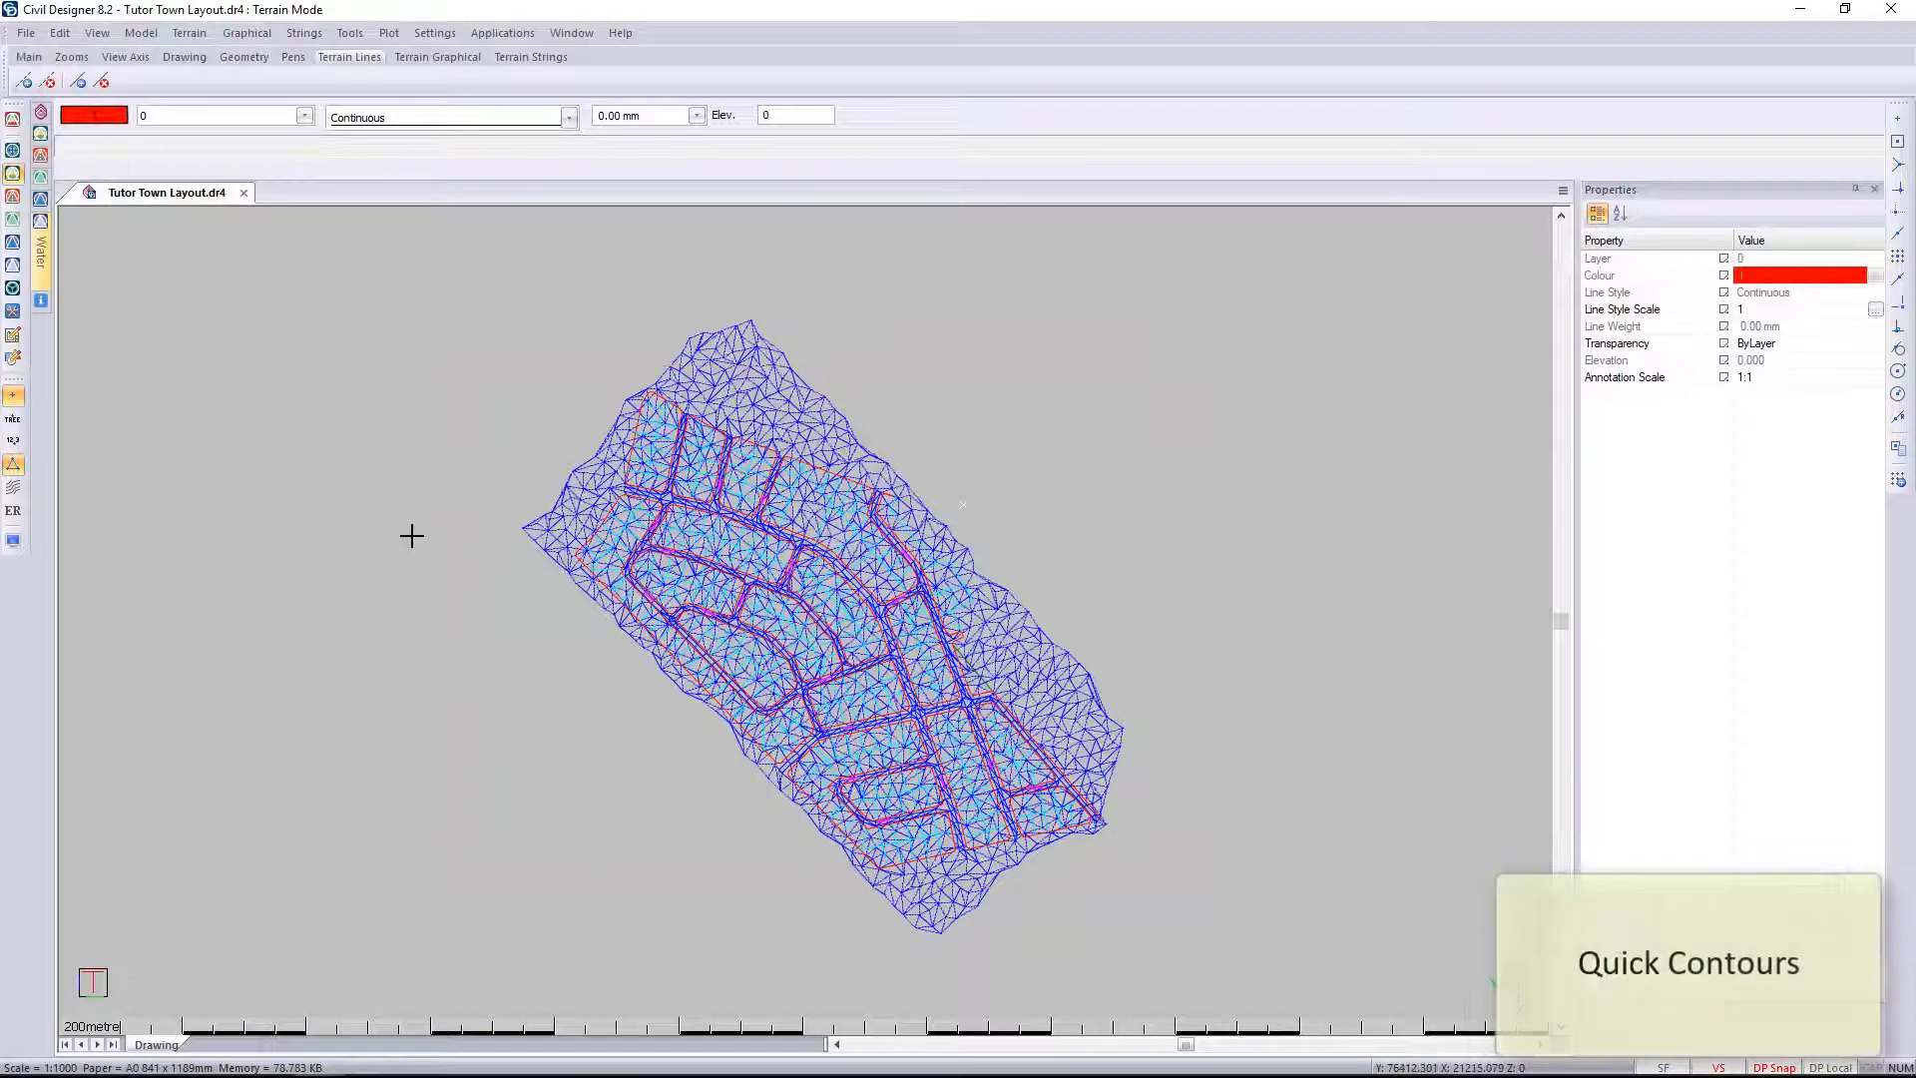
Step: Hide the triangulated model and display quick contours of DTM S1 NGL at a 1.000 interval with highlights every 5.000
click(13, 464)
click(14, 542)
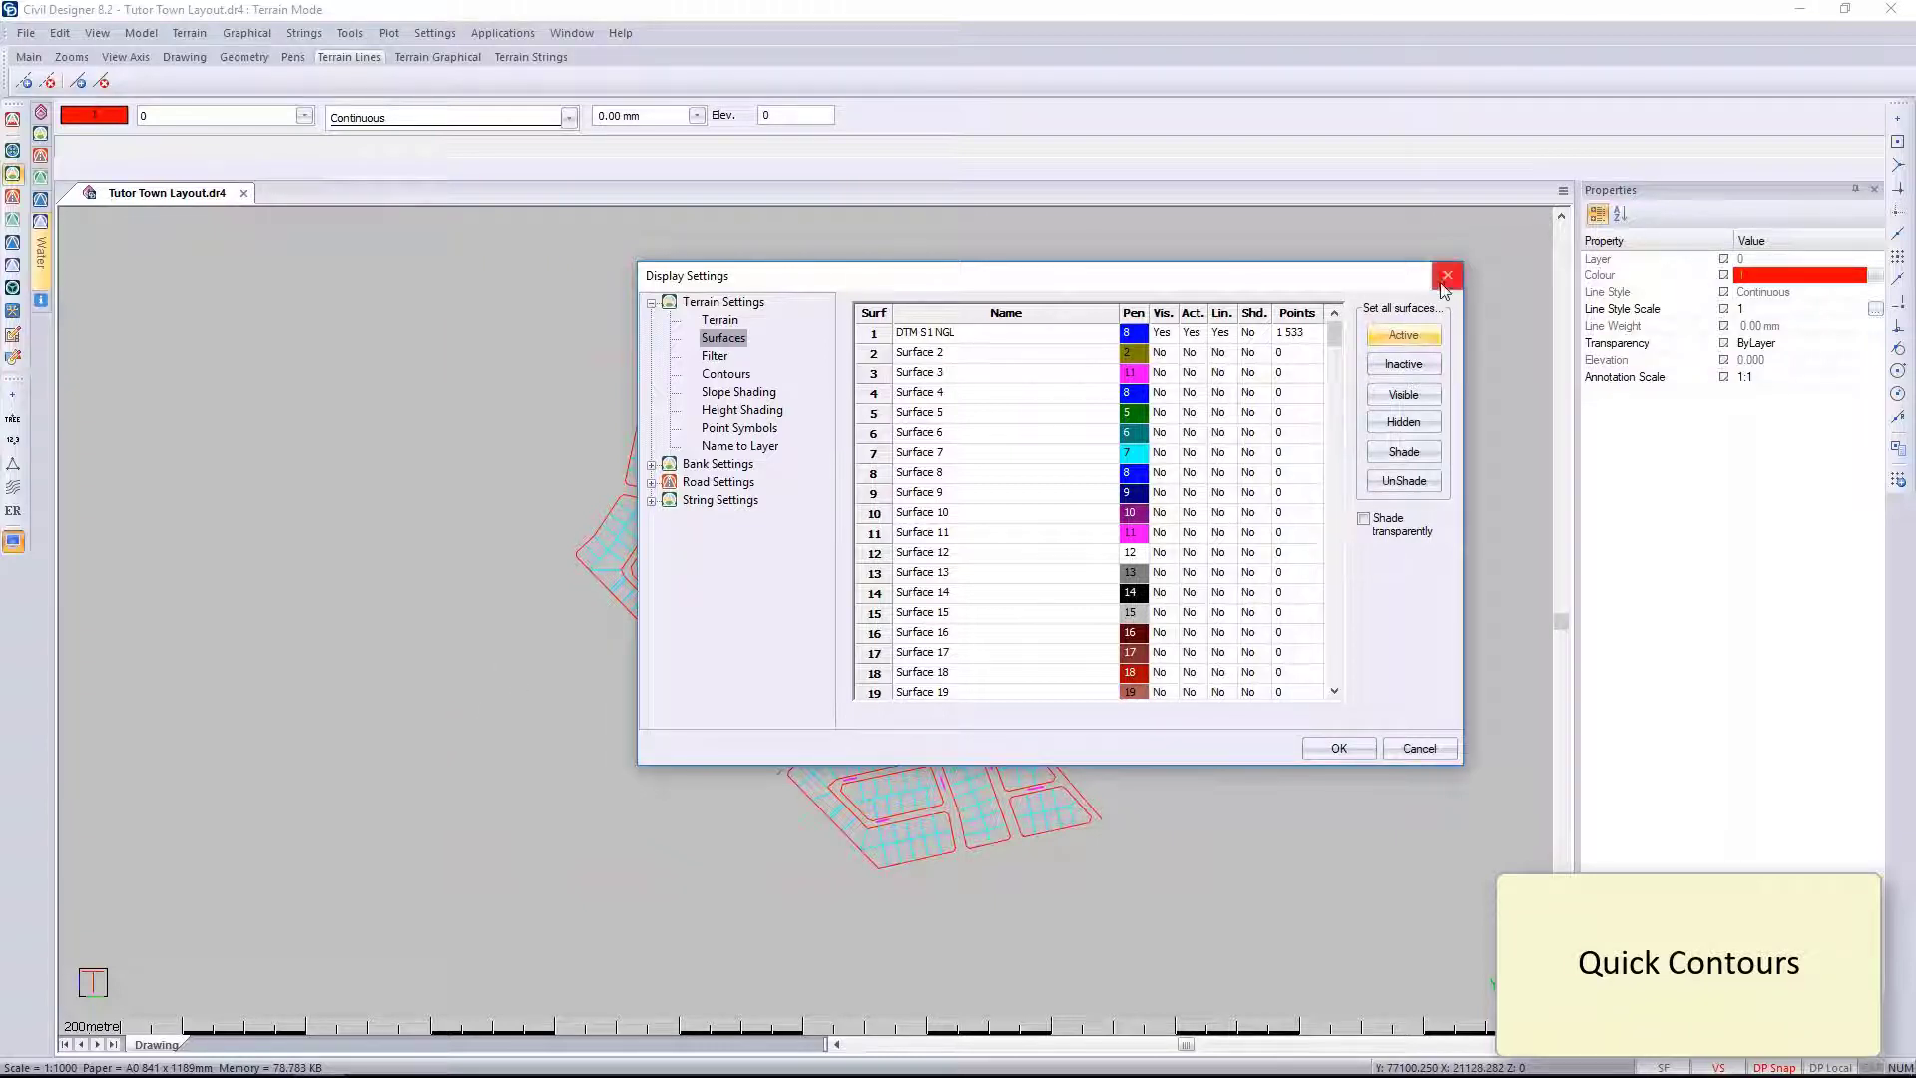
click(727, 375)
click(919, 305)
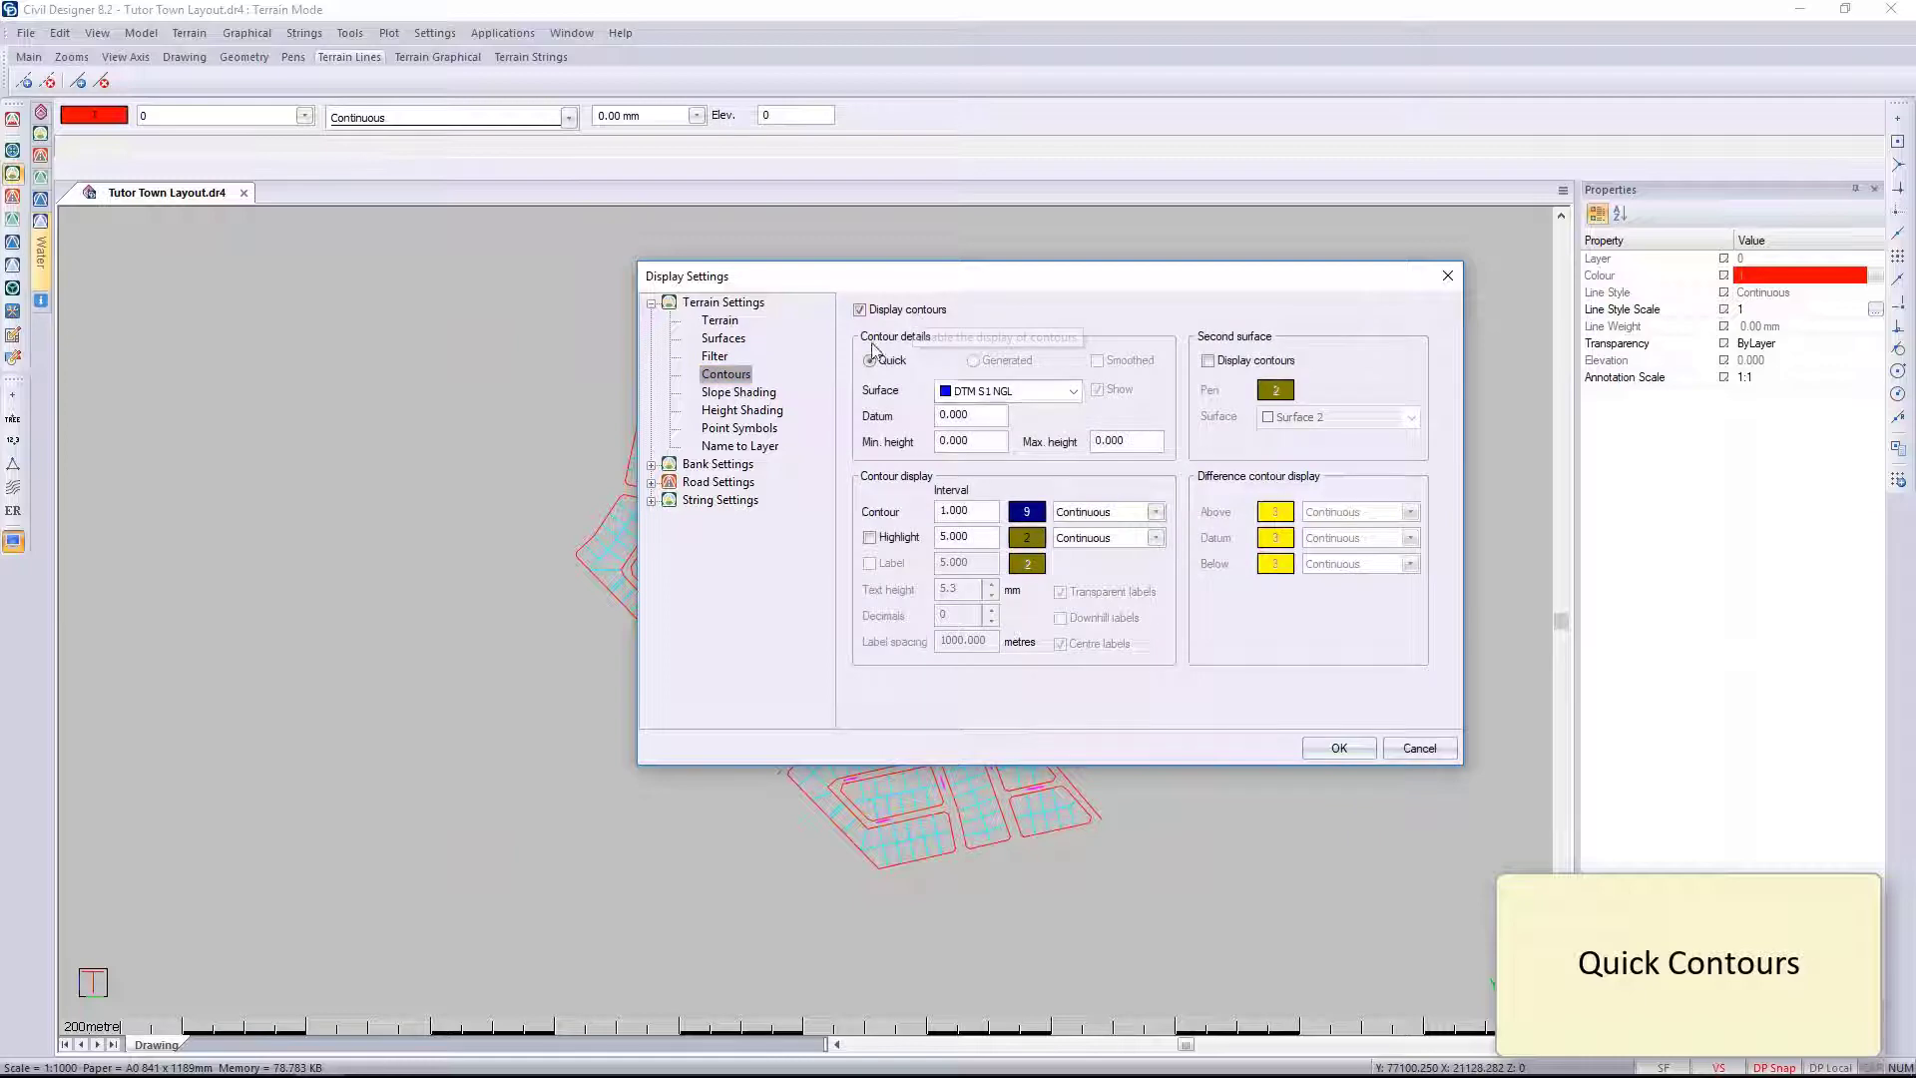
click(869, 537)
click(1346, 753)
scroll(868, 594, up, 2)
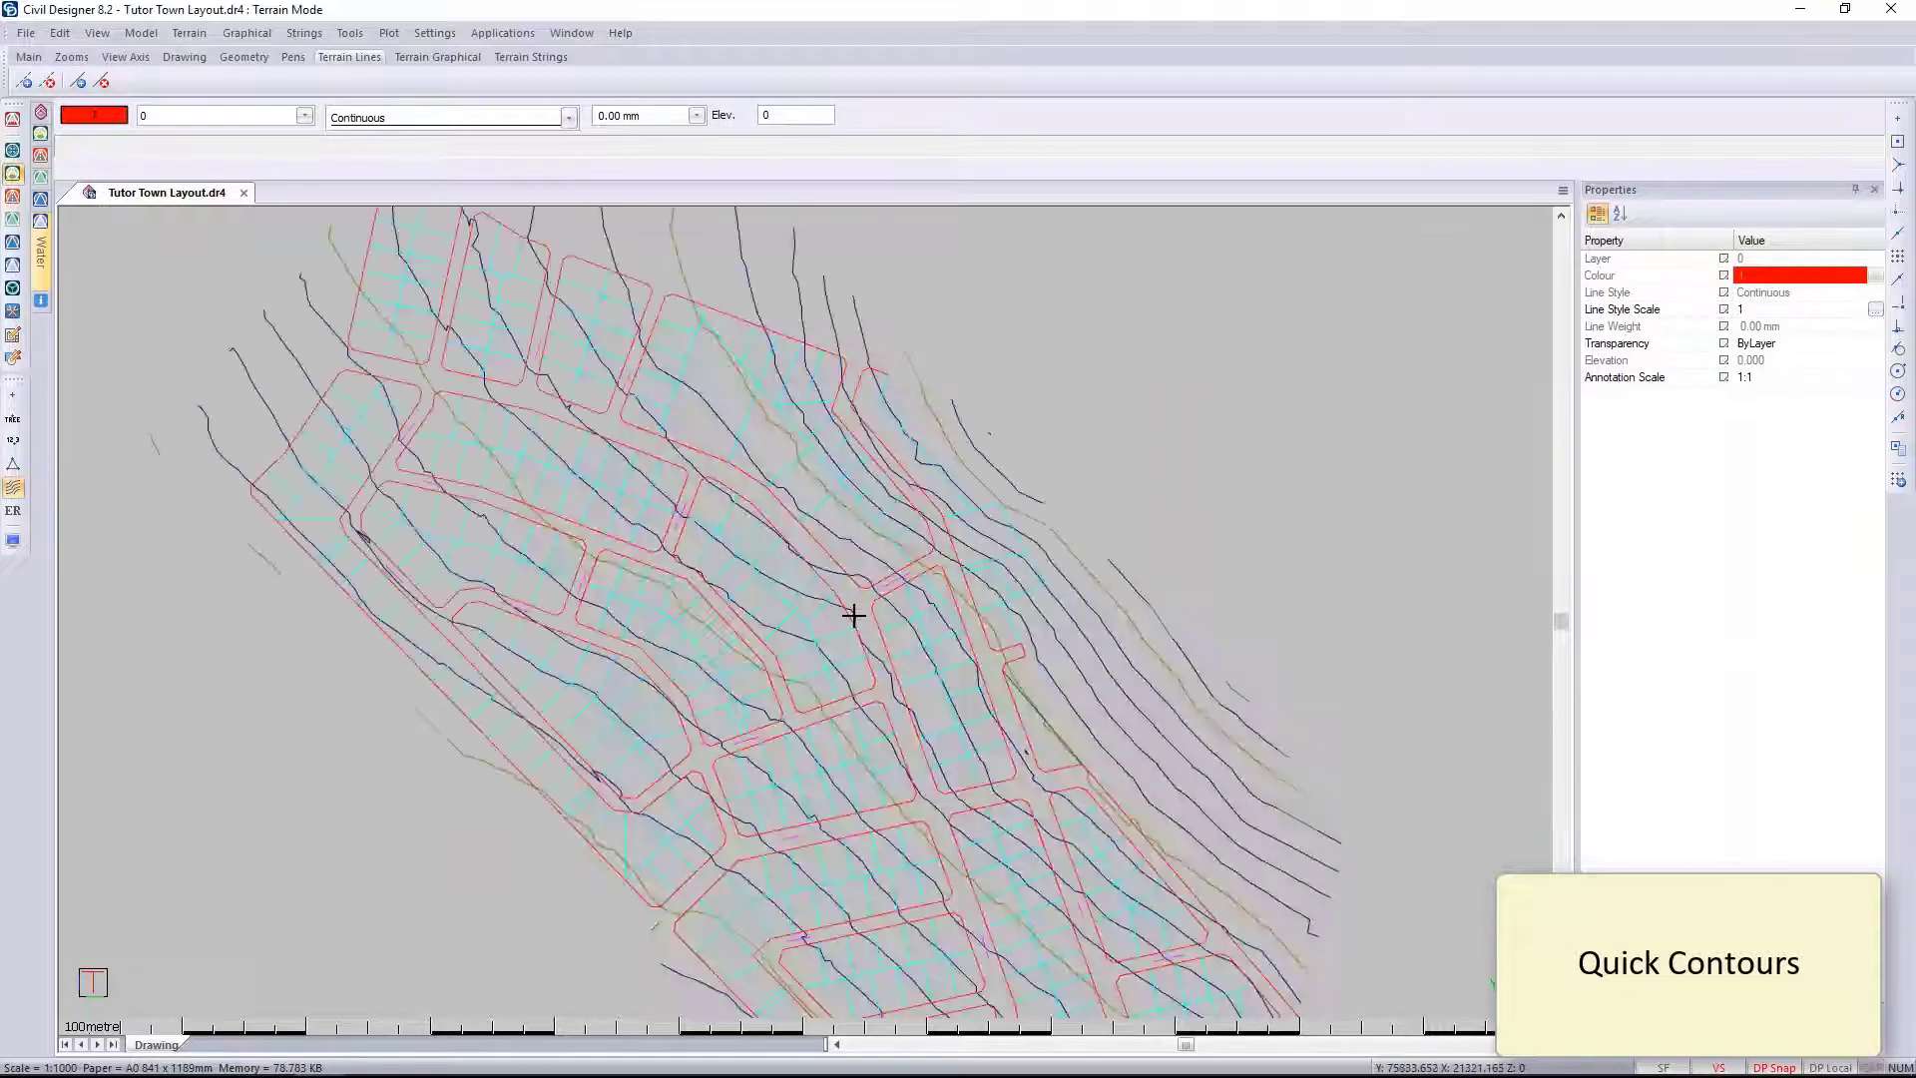
scroll(851, 611, down, 2)
Step: Generate contours for the DTM S1 NGL surface by a 1.000 interval
click(189, 33)
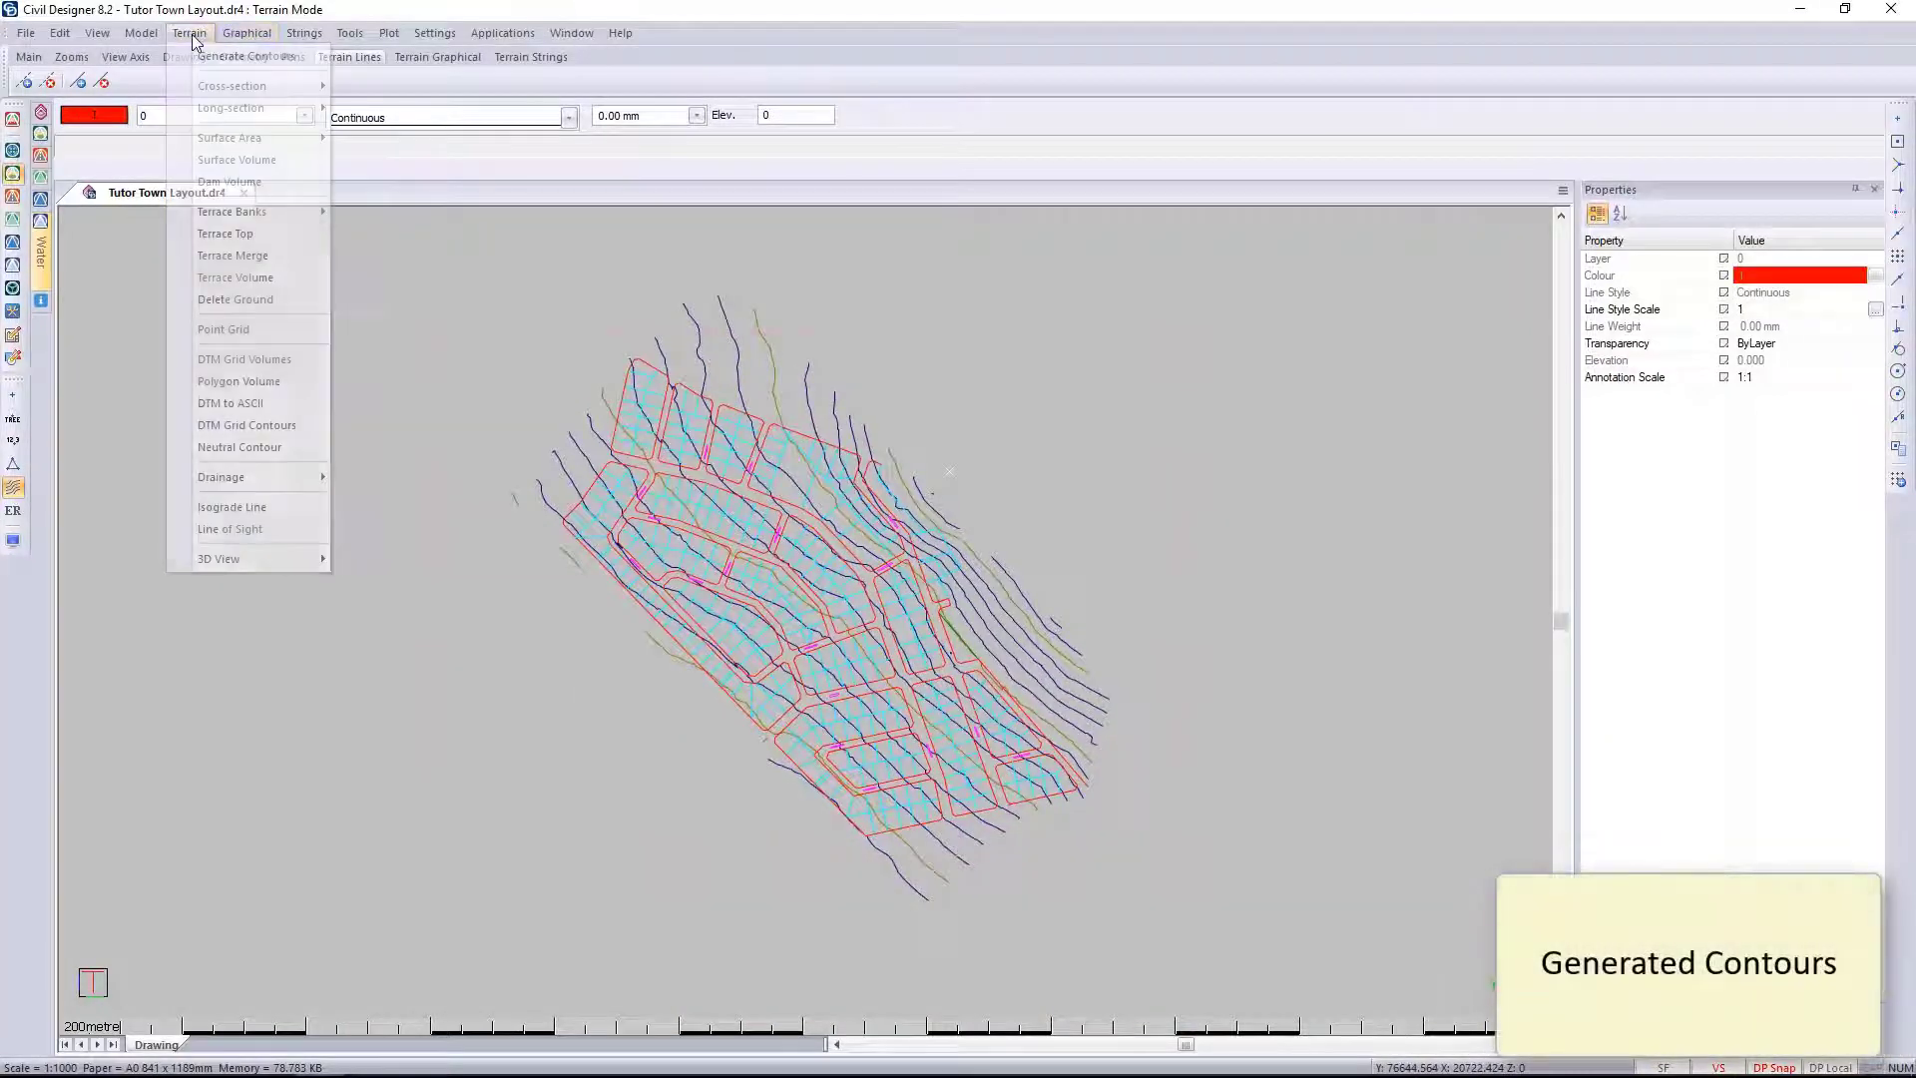
click(234, 56)
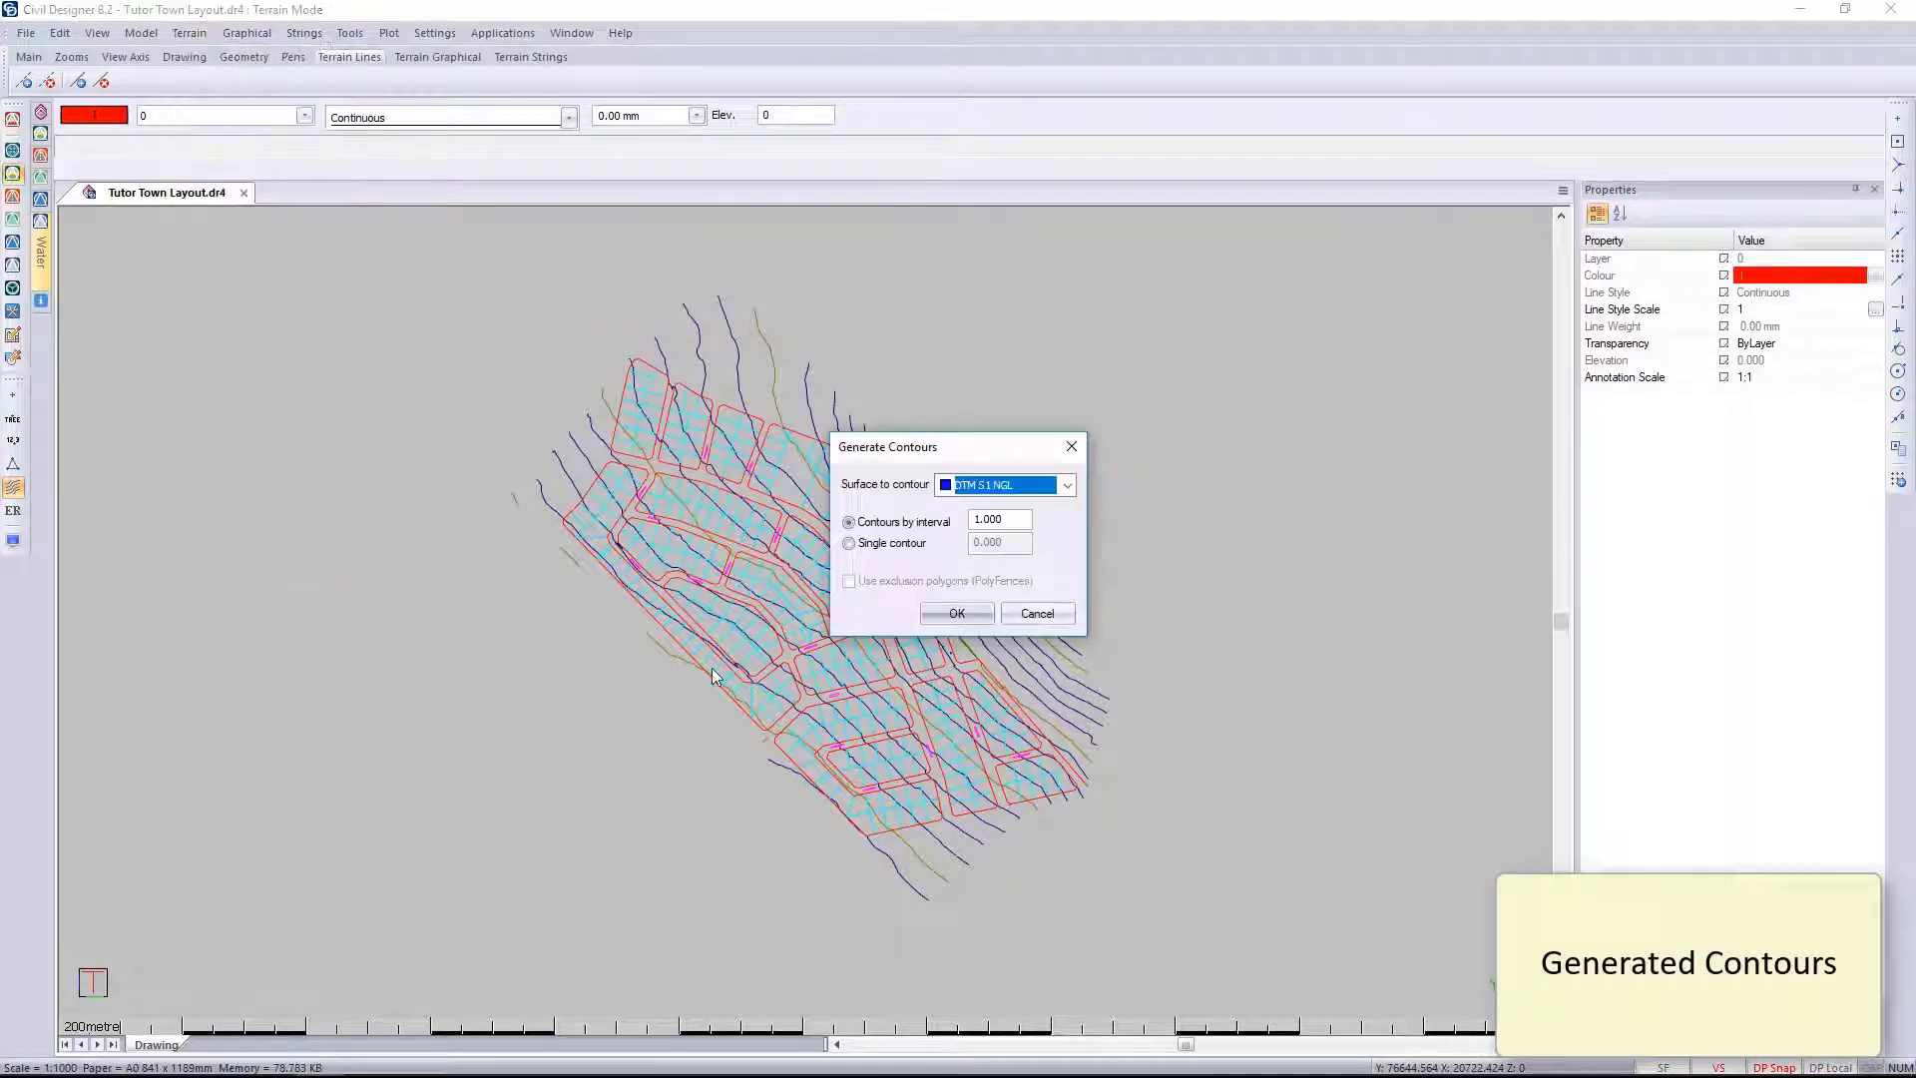
click(956, 612)
Step: Display the generated DTM S1 NGL contours with labels at a 5.000 interval and a label spacing of 500 metres
click(13, 540)
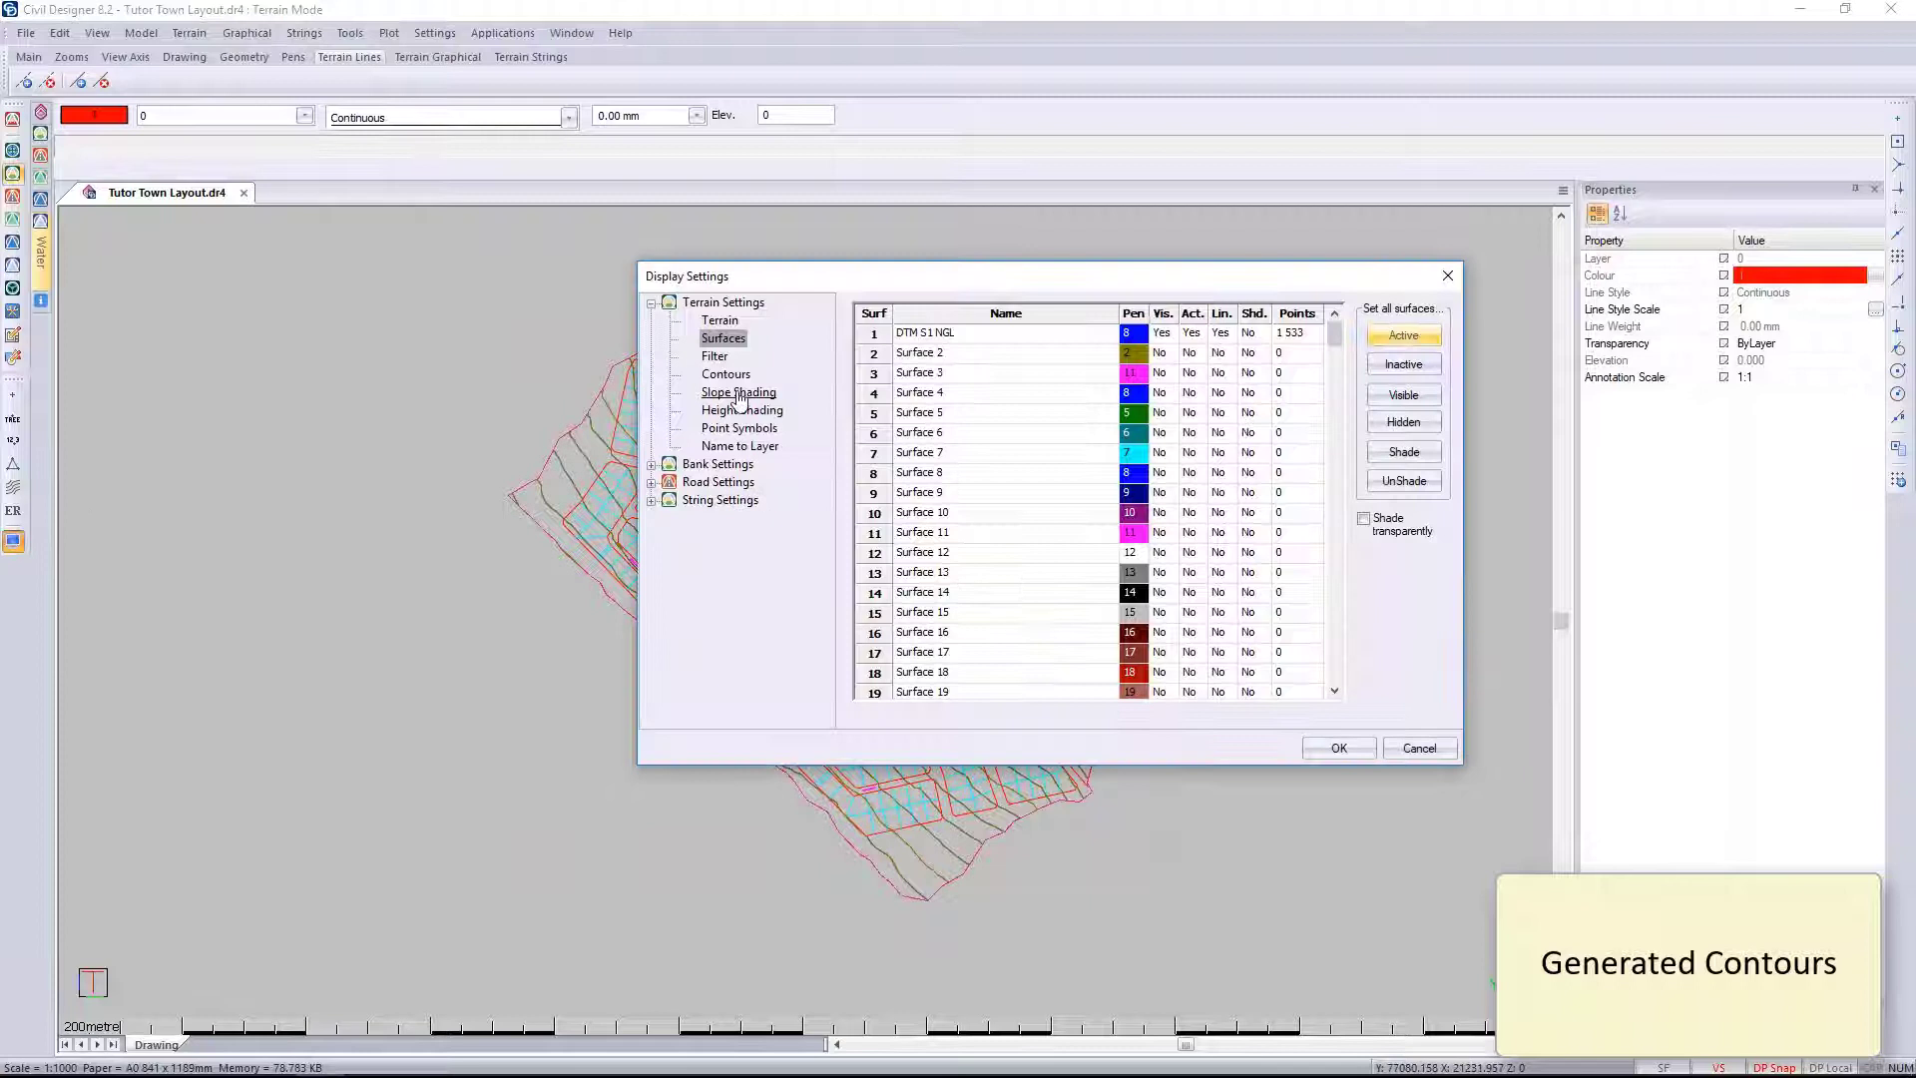
click(725, 375)
click(926, 311)
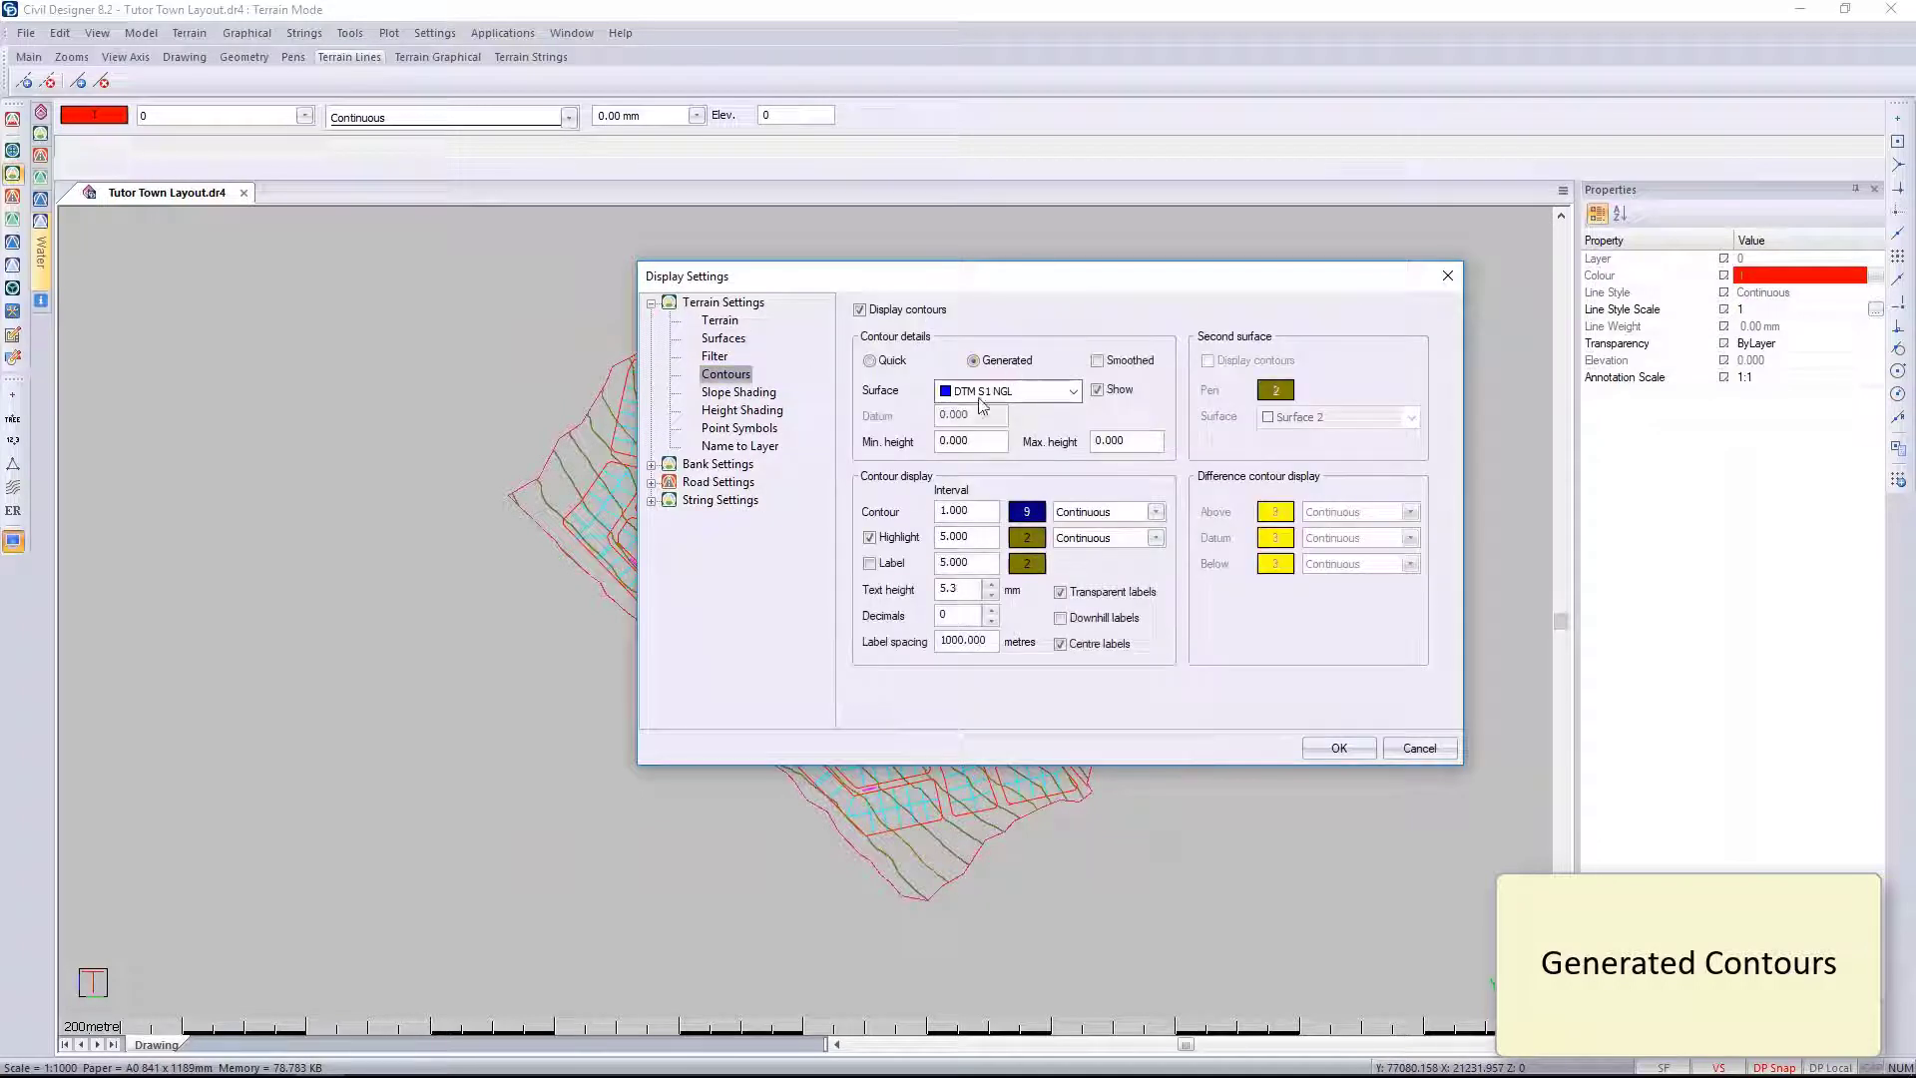
click(884, 567)
drag(982, 640, 798, 629)
text(500)
click(1331, 751)
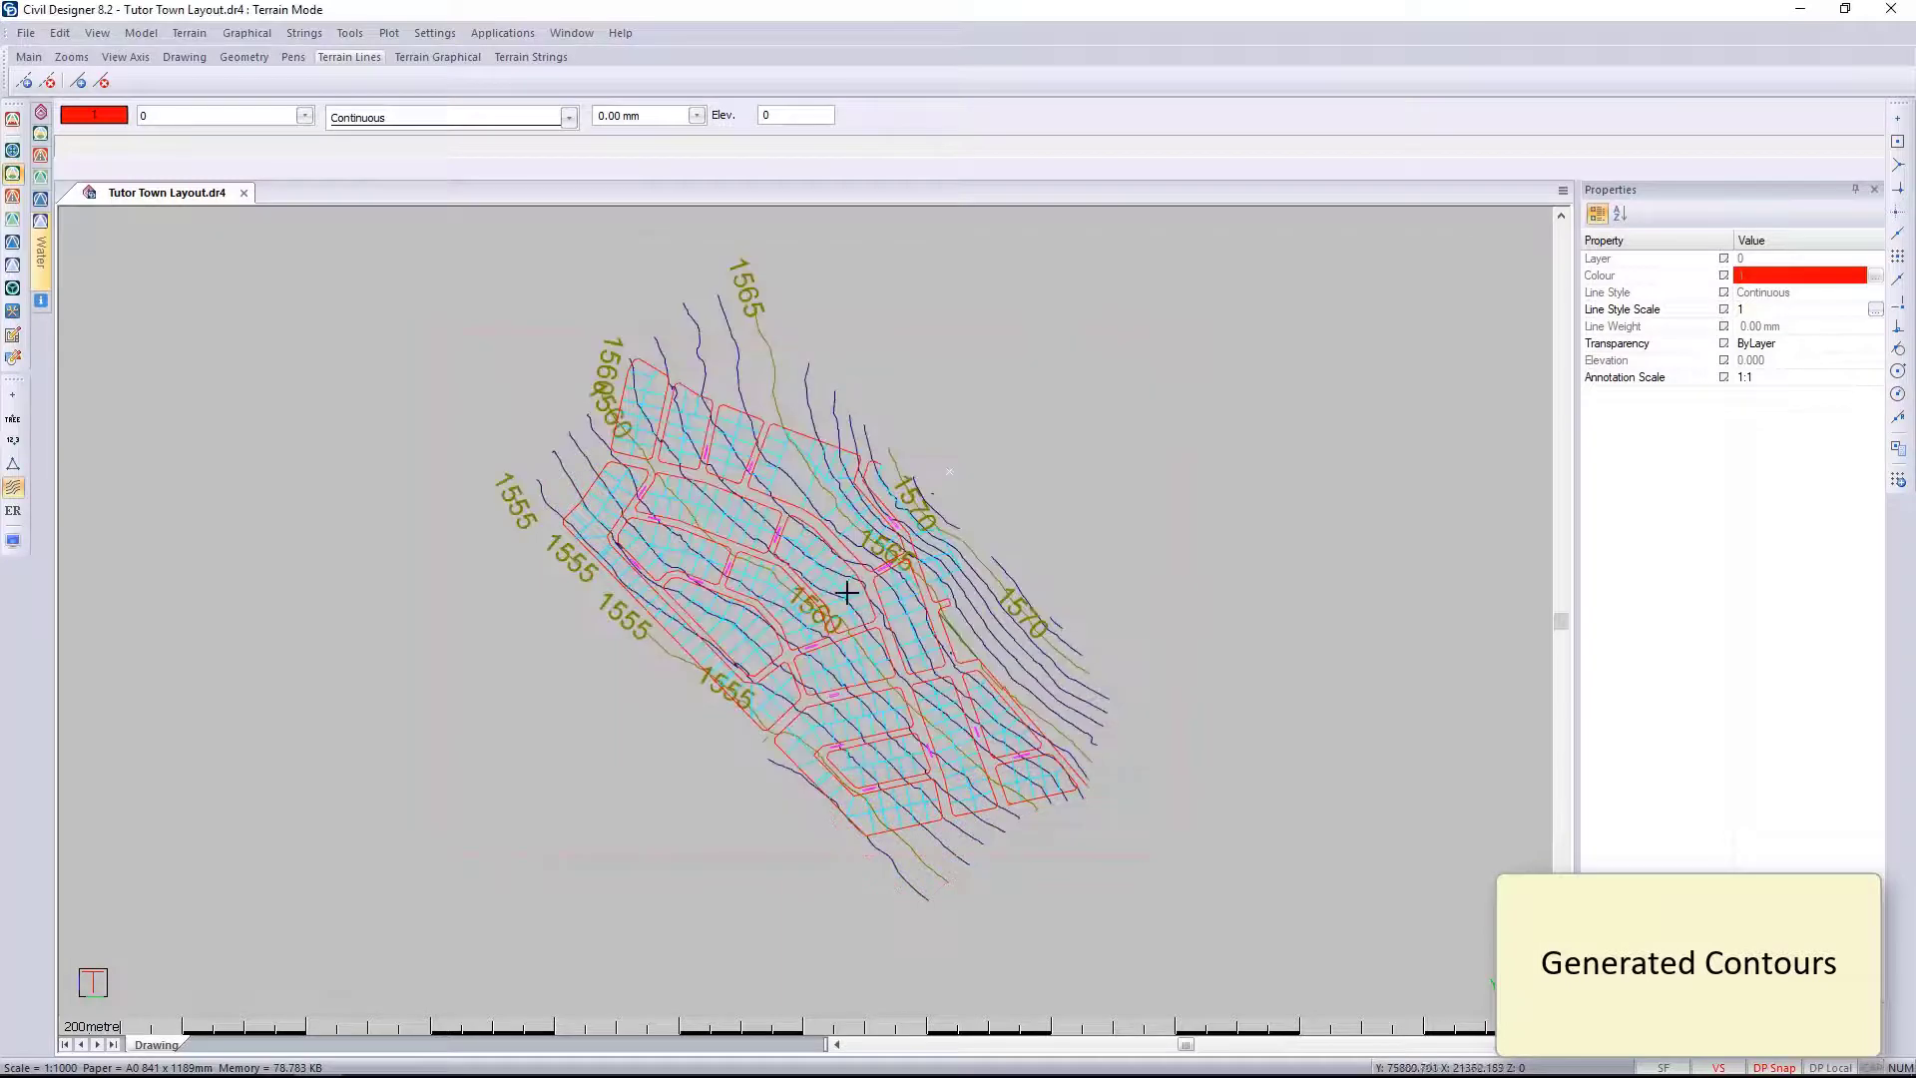
scroll(846, 593, up, 5)
scroll(964, 514, down, 5)
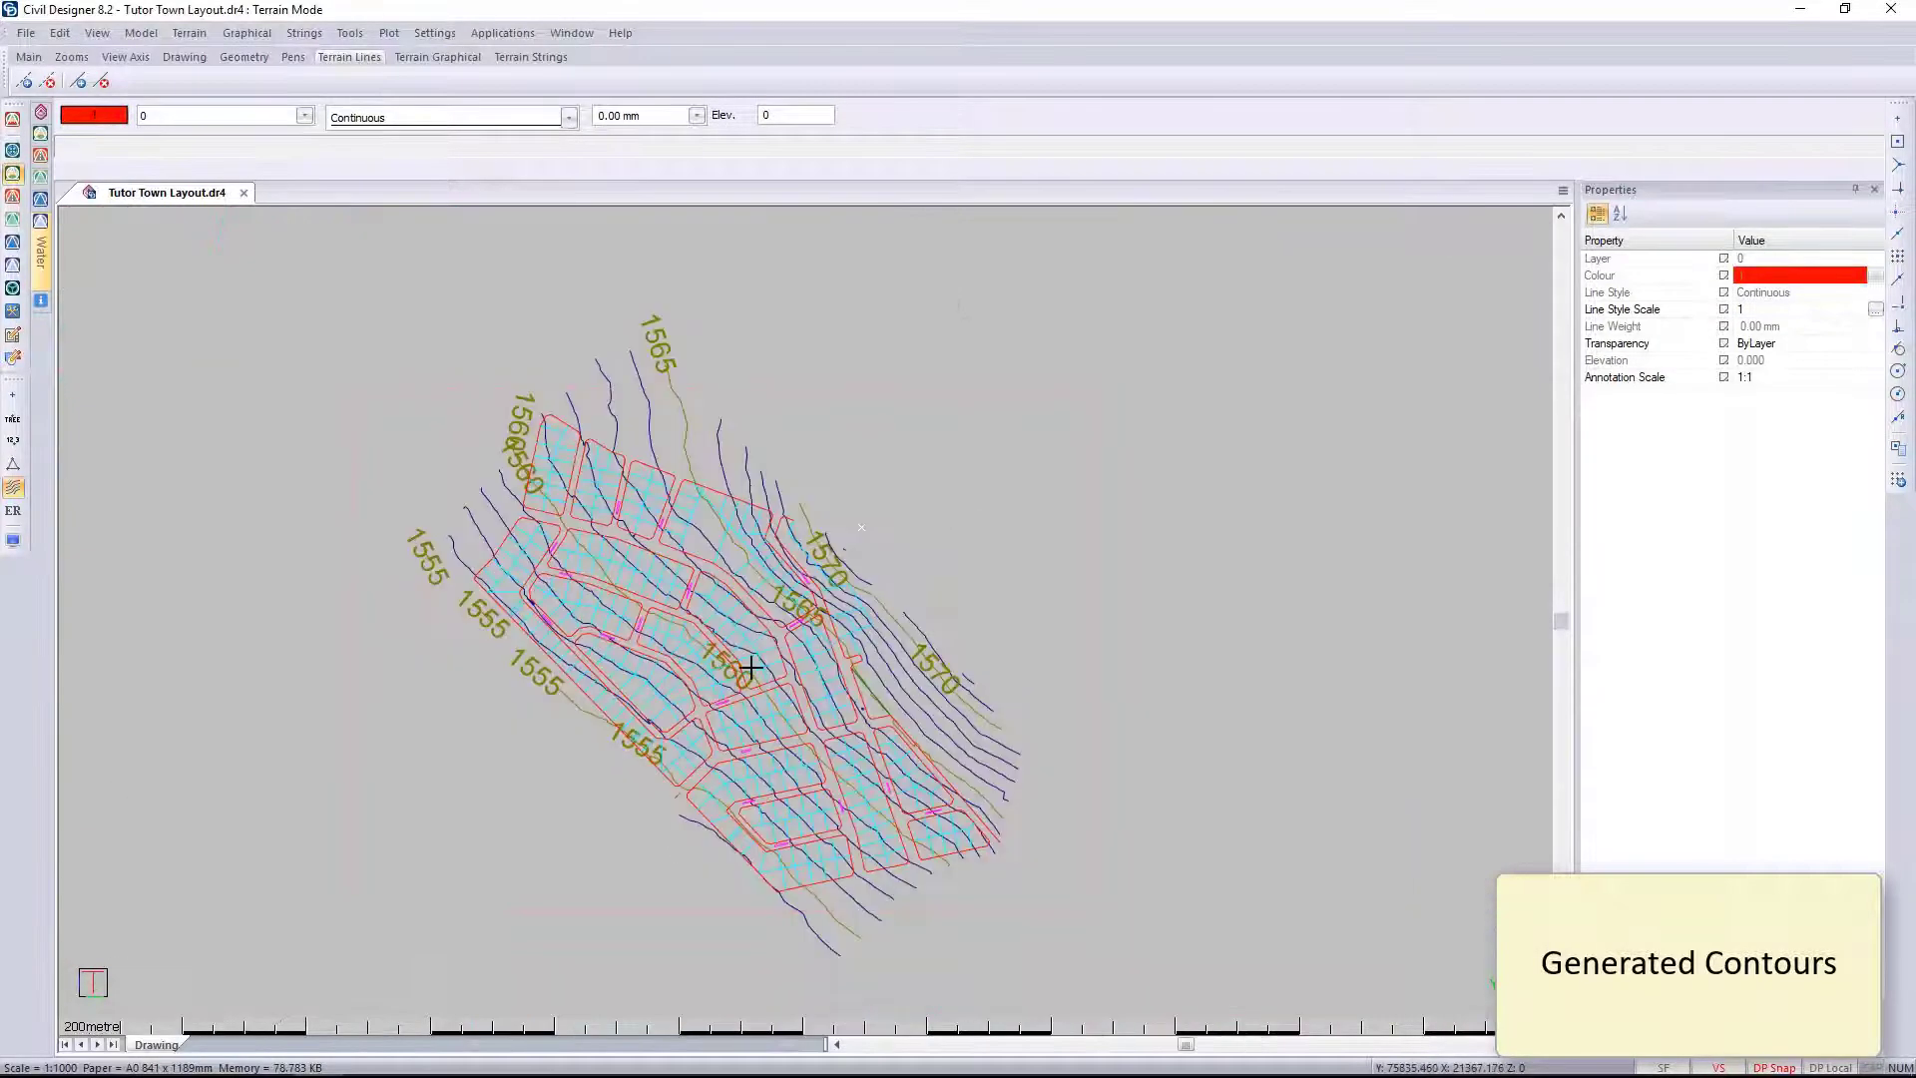
middle_drag(743, 676, 825, 643)
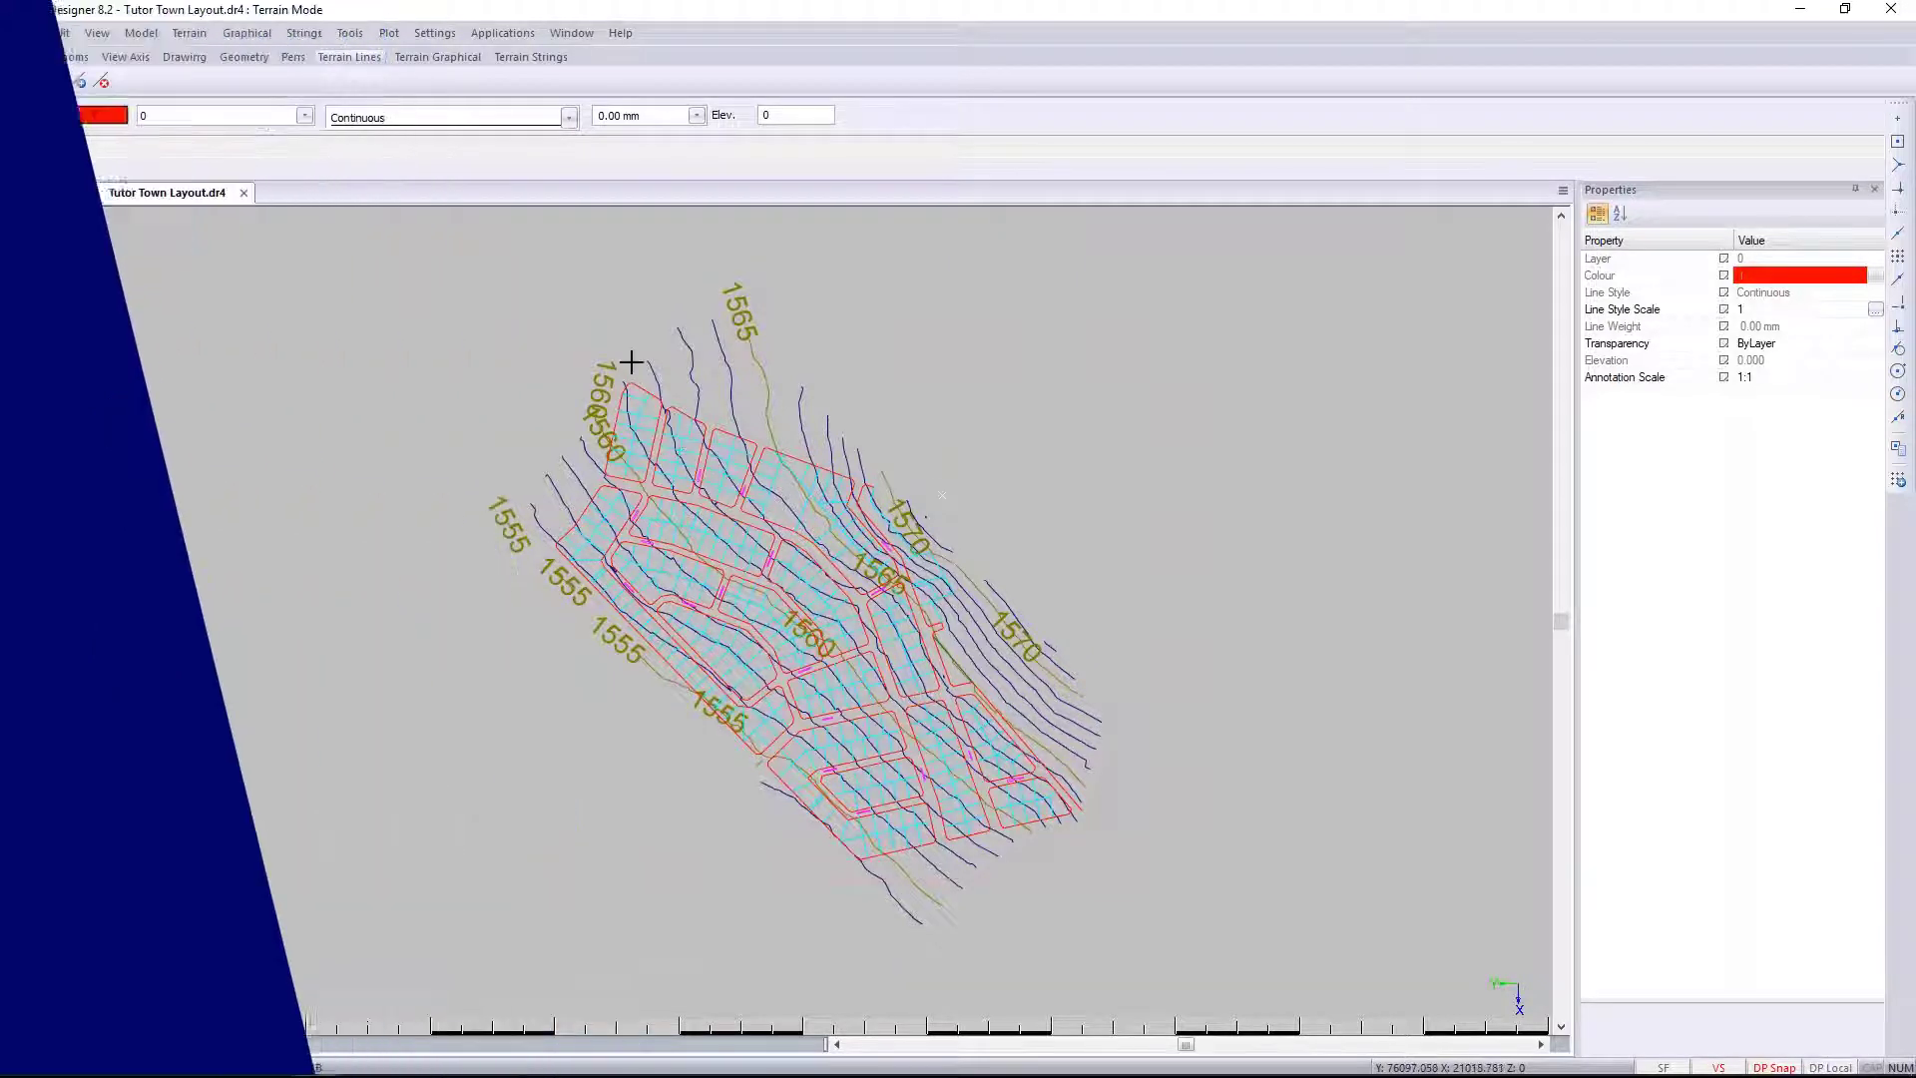
Step: Set up a plot using the Plan sheet file, with layouts that dynamically update when the data changes
click(389, 33)
click(419, 46)
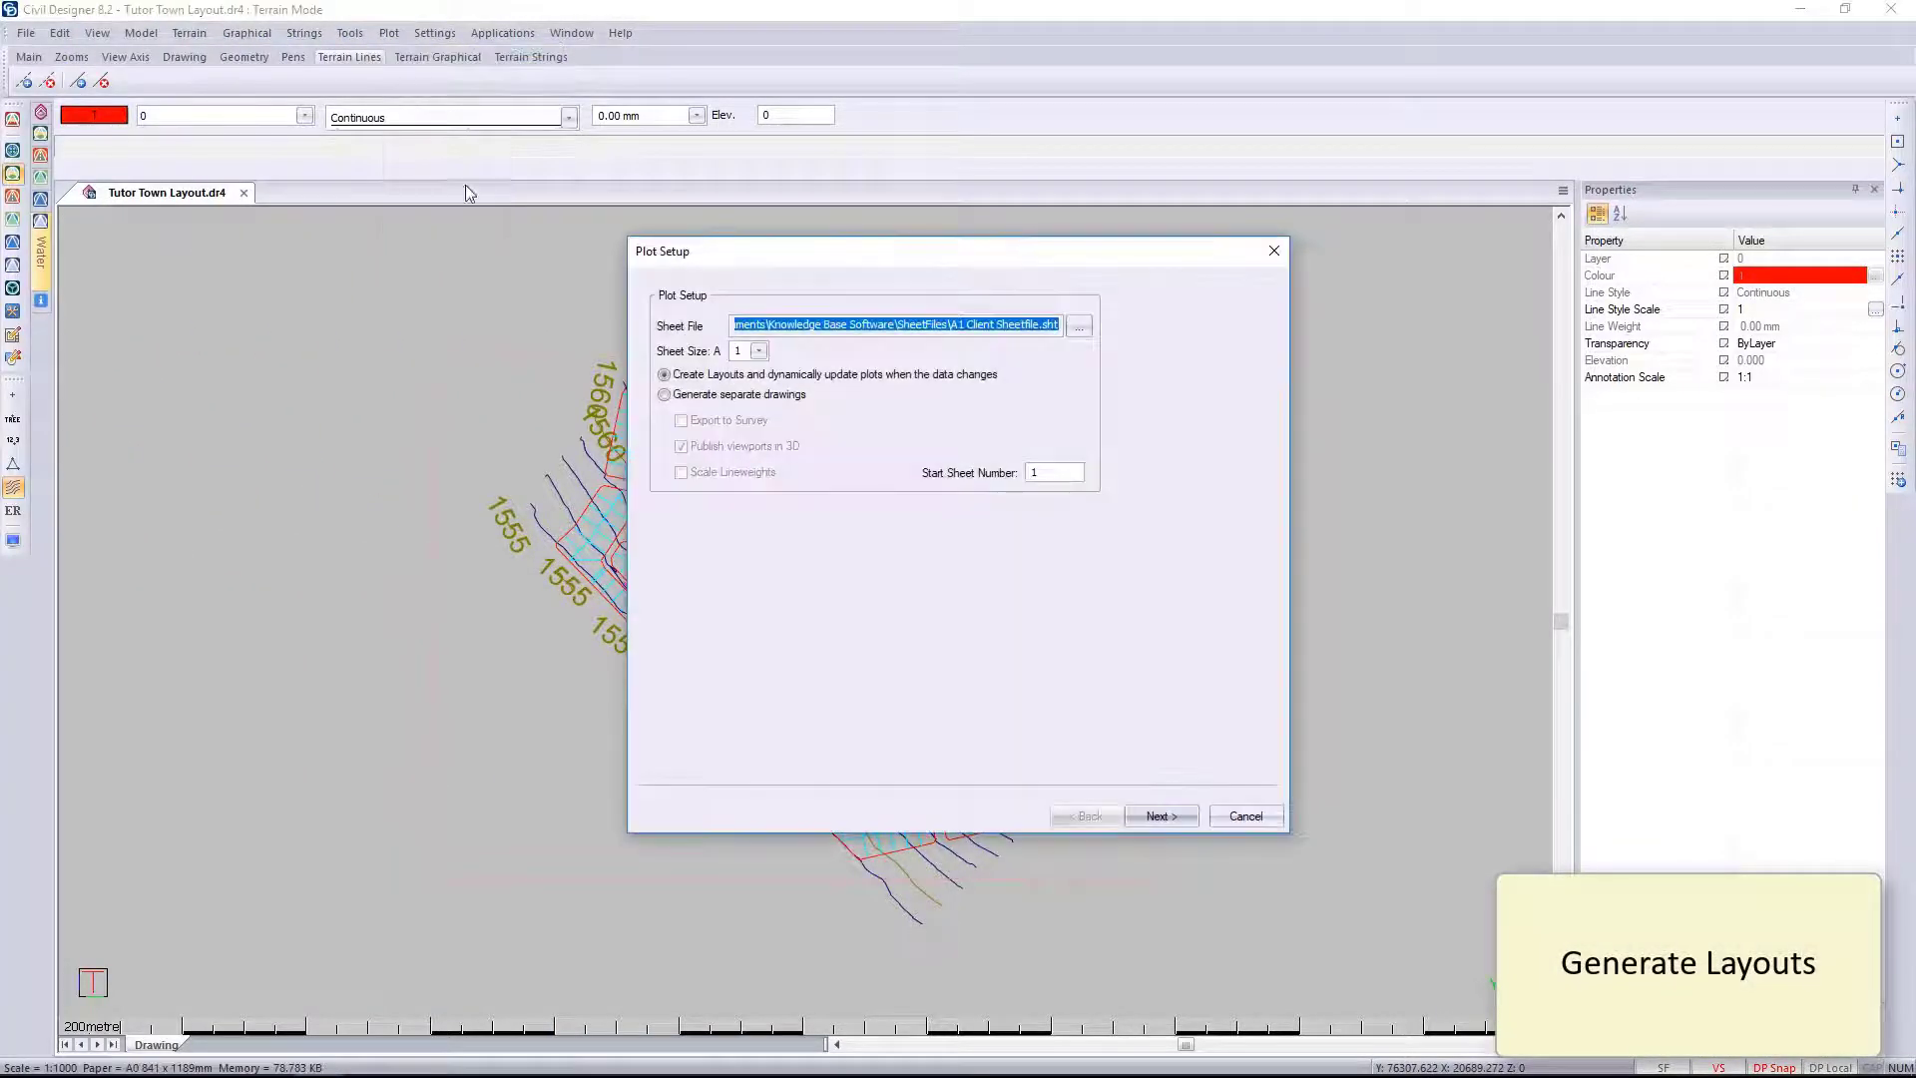
click(1079, 327)
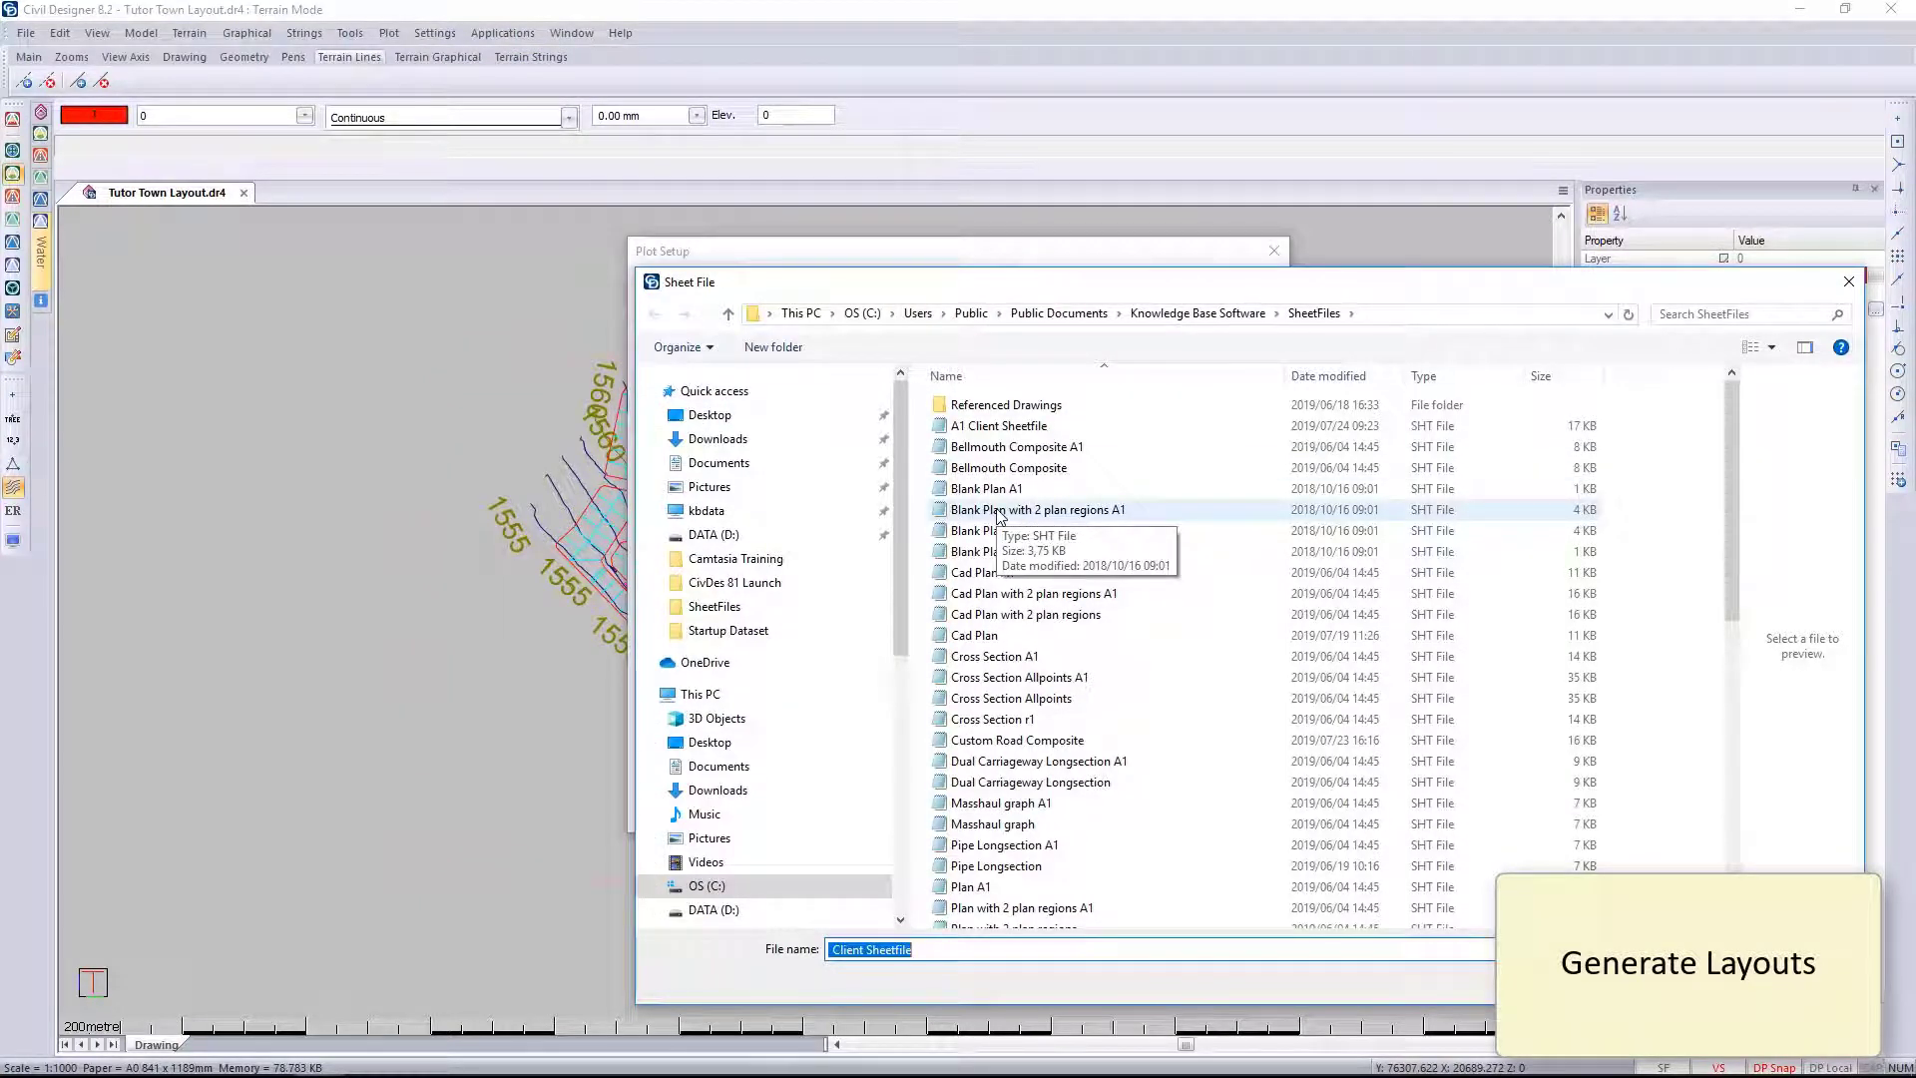
click(998, 844)
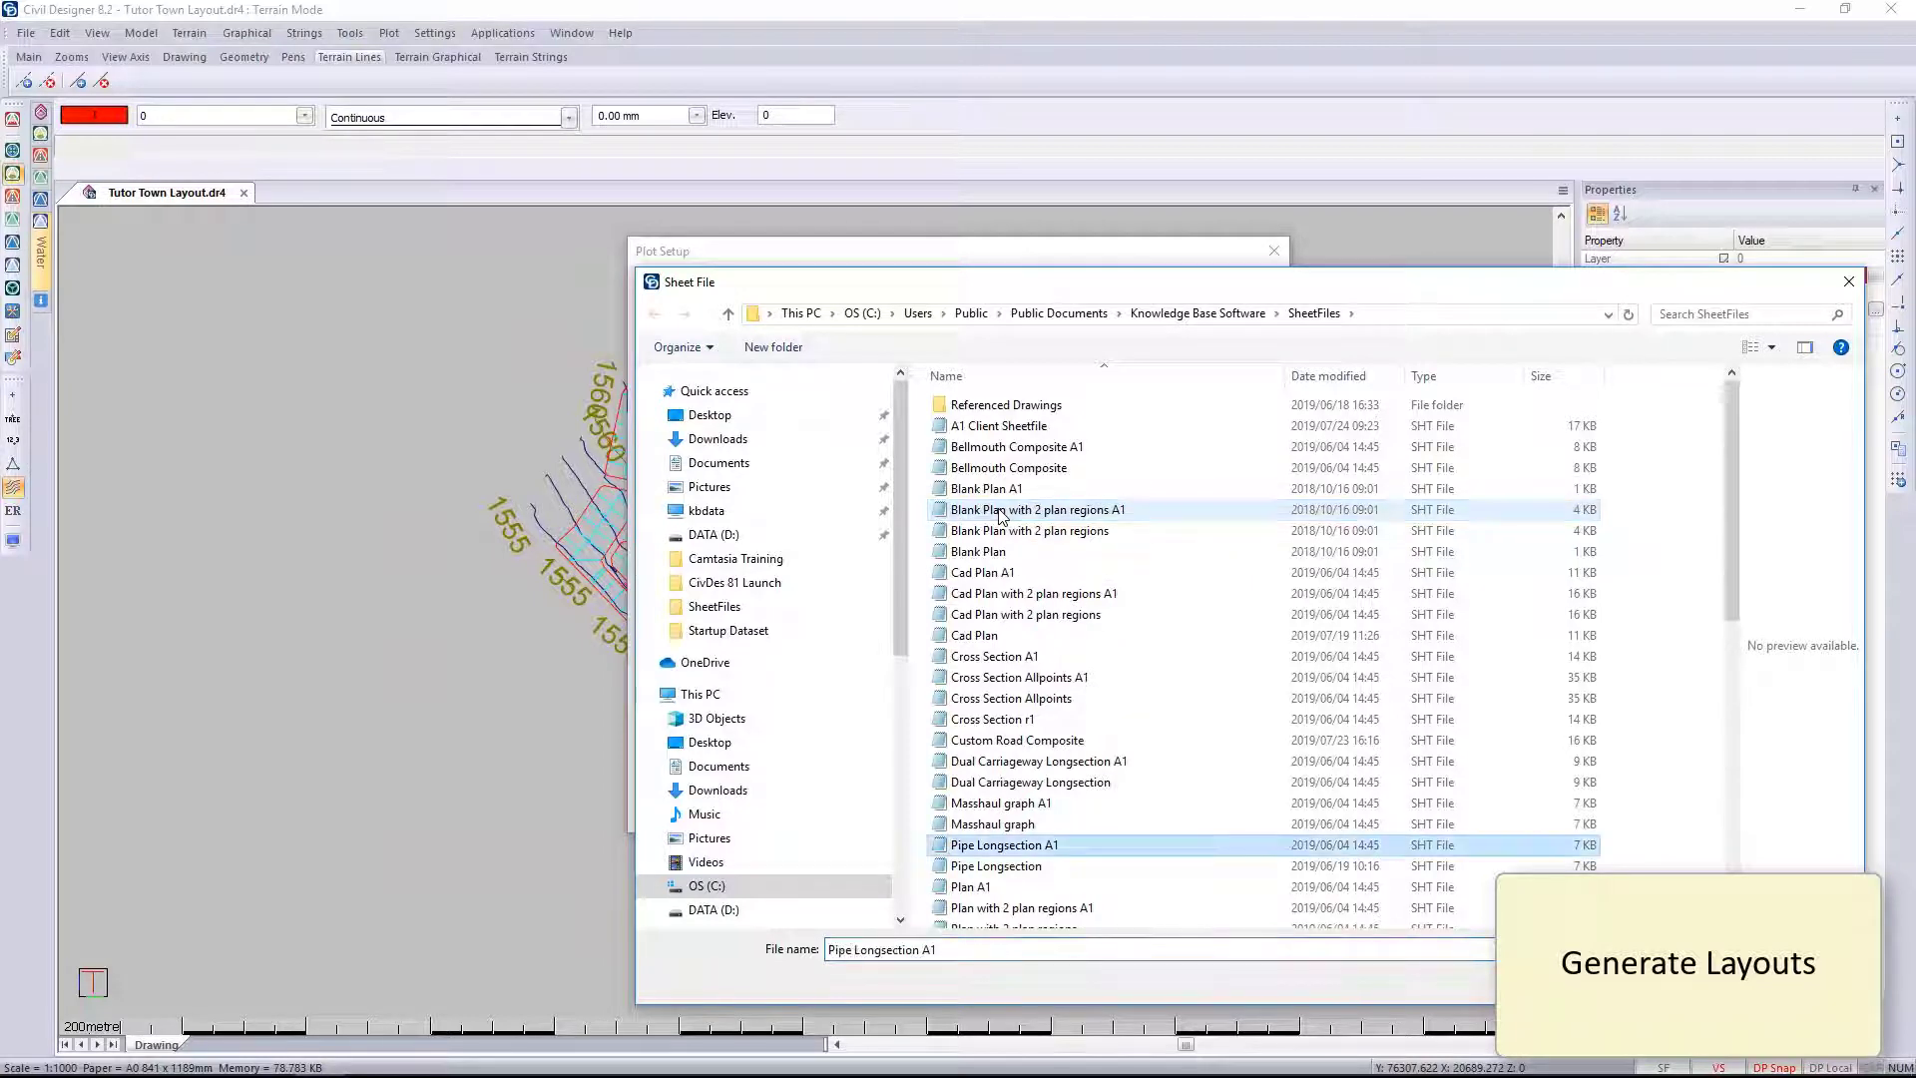
scroll(990, 915, down, 1)
click(999, 901)
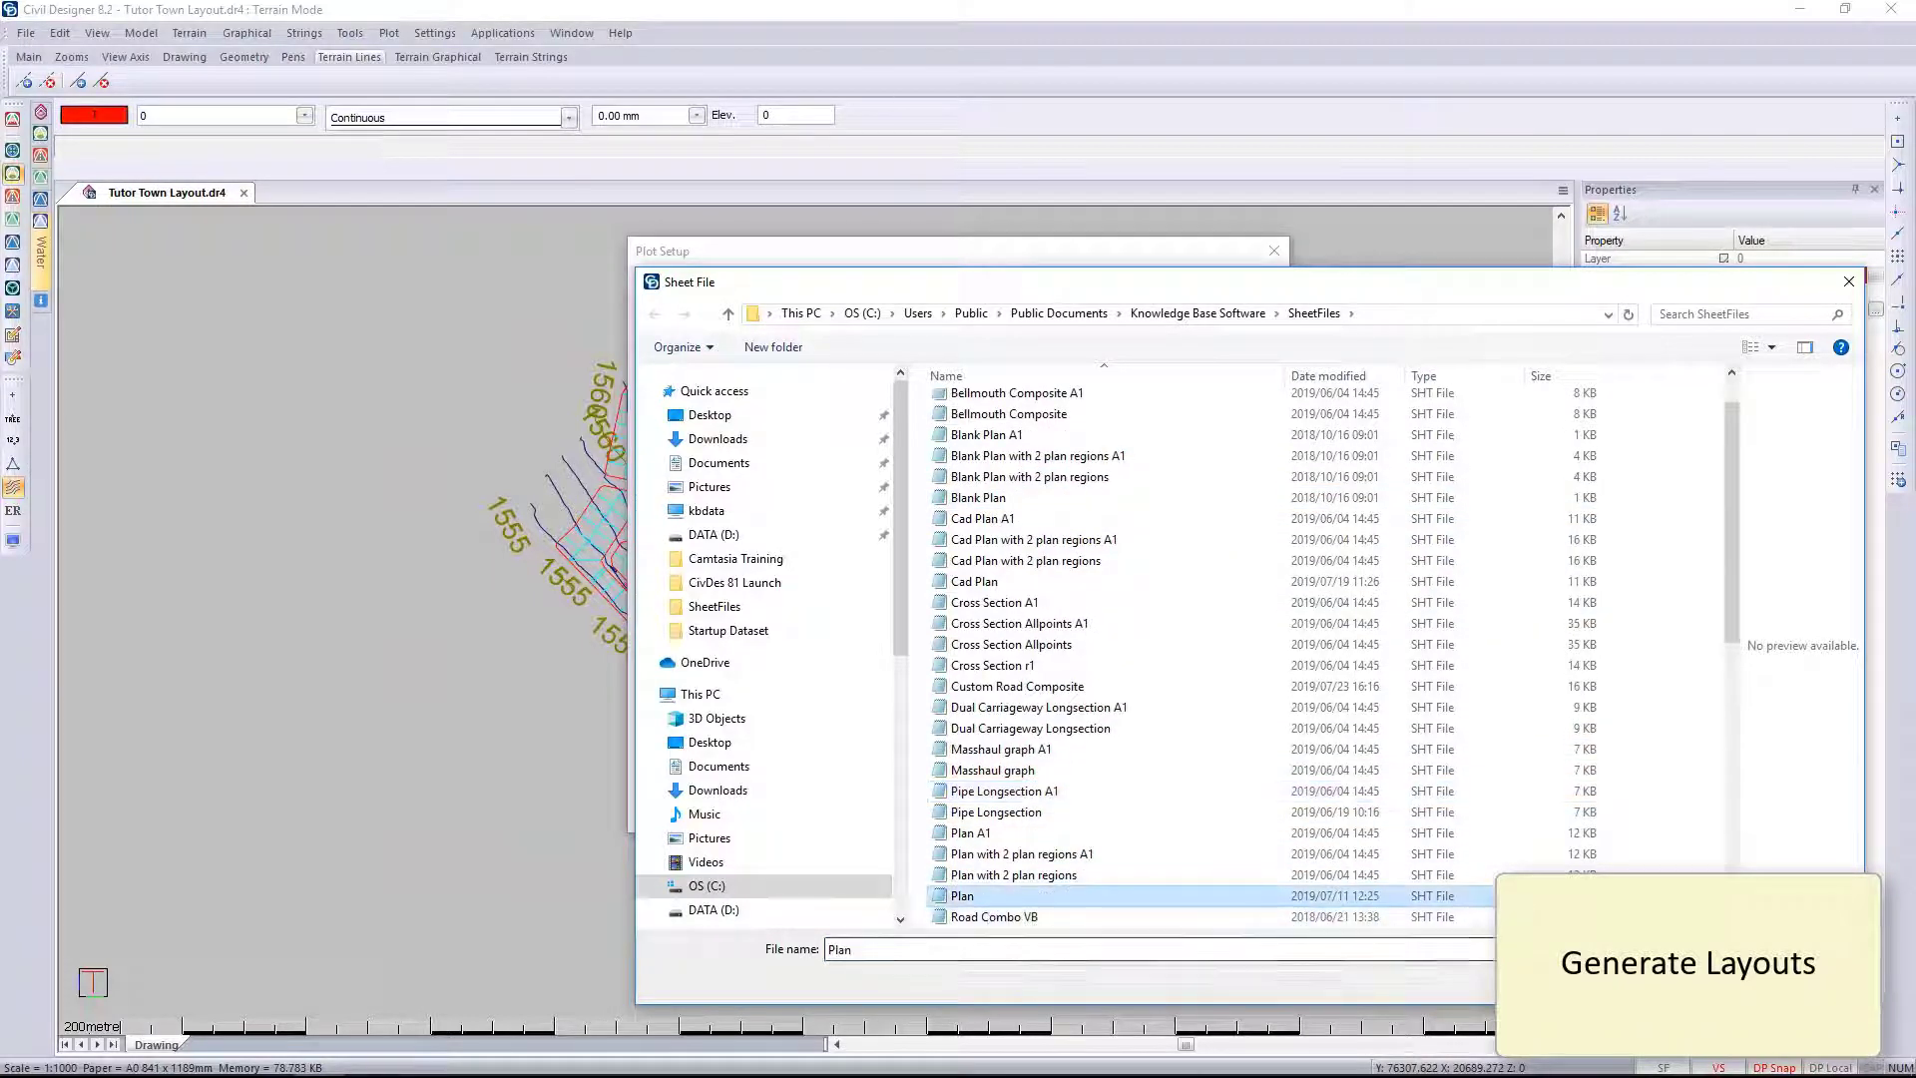
click(1702, 981)
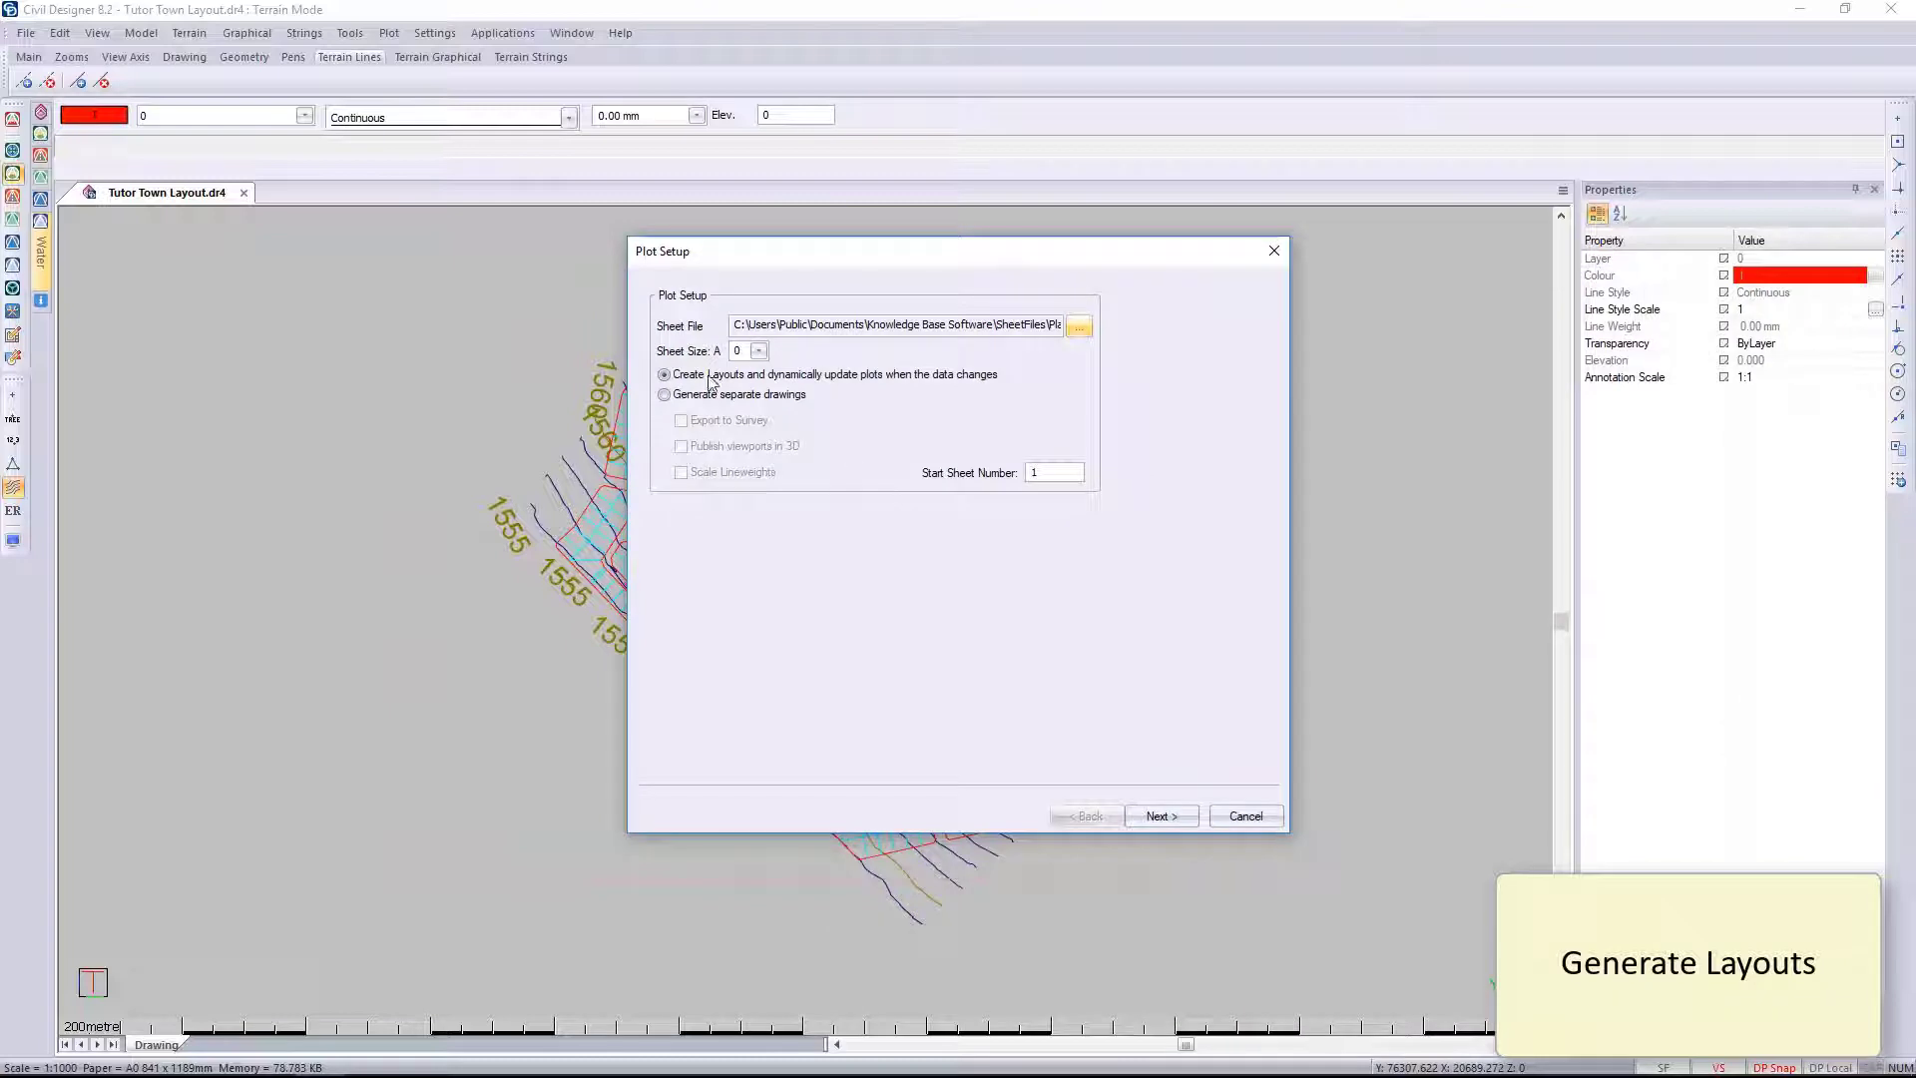
click(1180, 817)
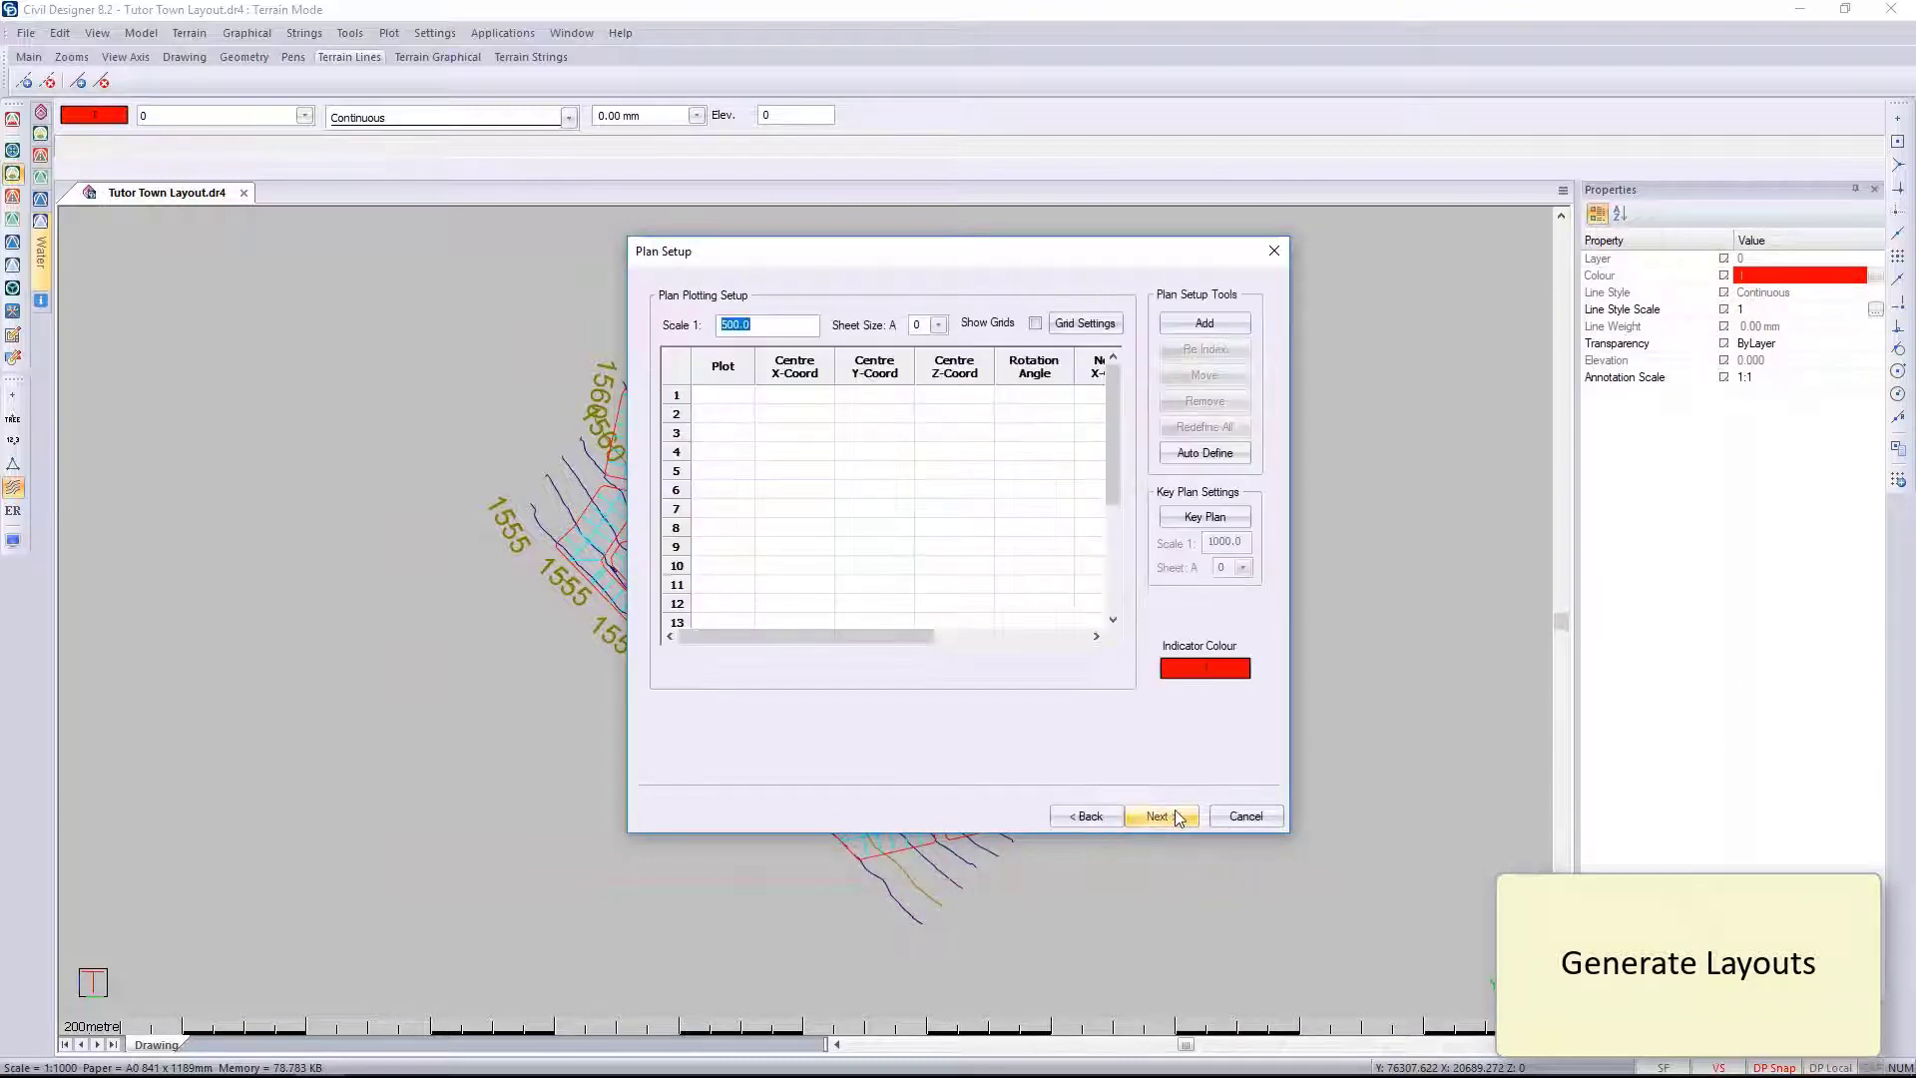
Step: Add a plan plot at scale 1:1000 centred over the town layout and rotated about 309 degrees to follow the site
text(1000)
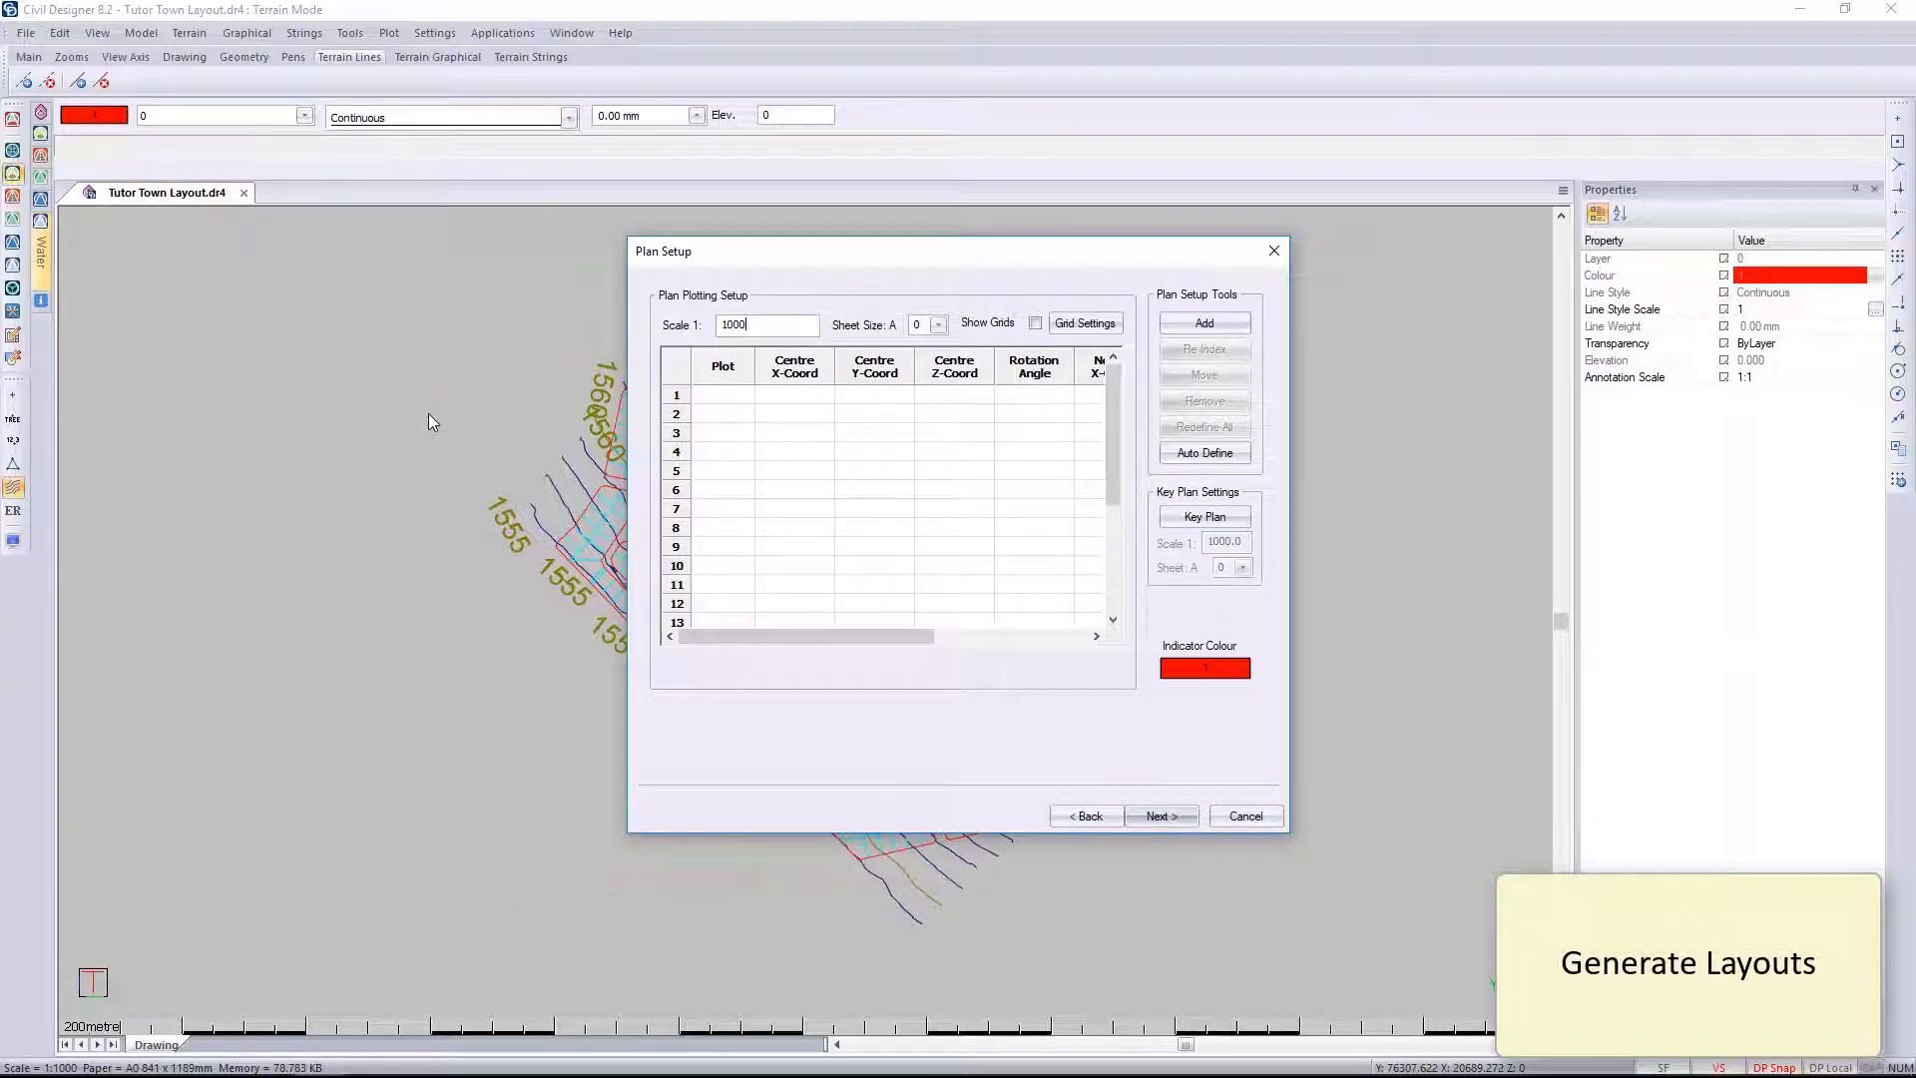
click(1205, 322)
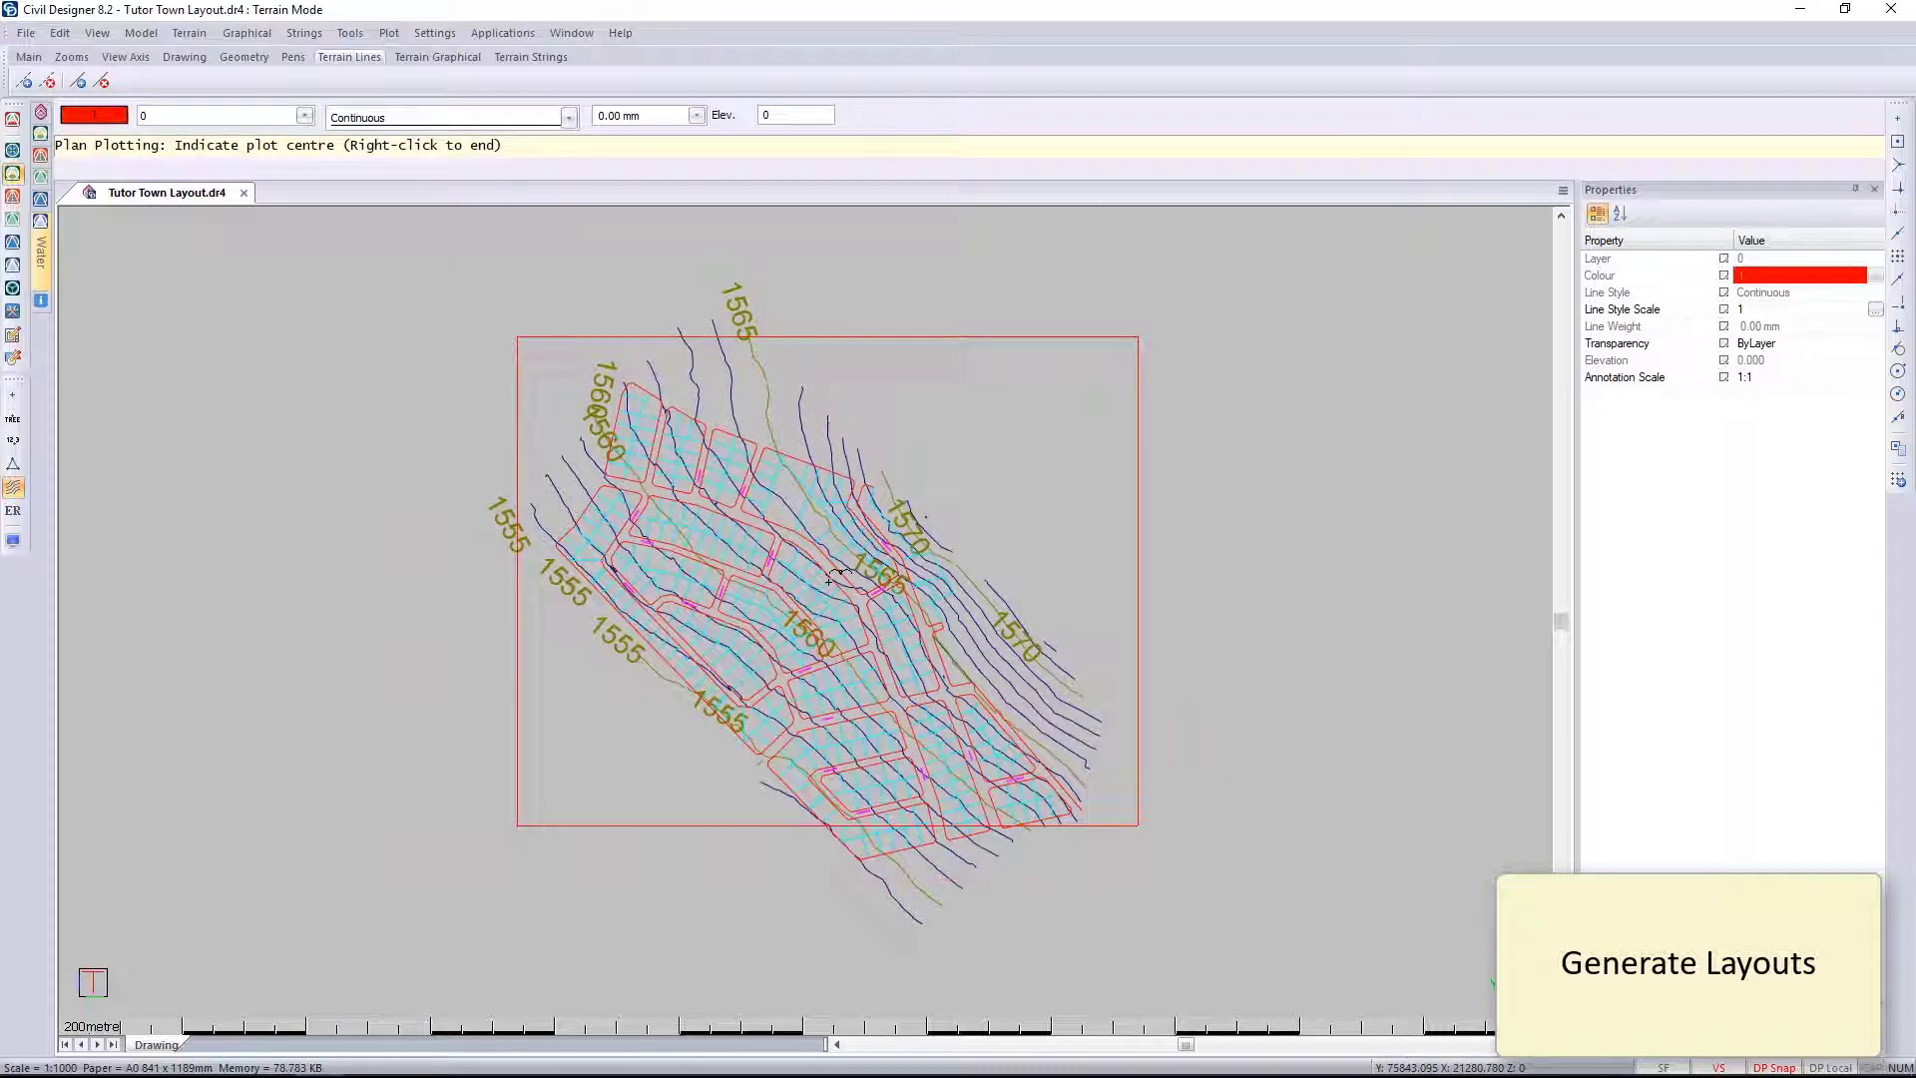
click(813, 627)
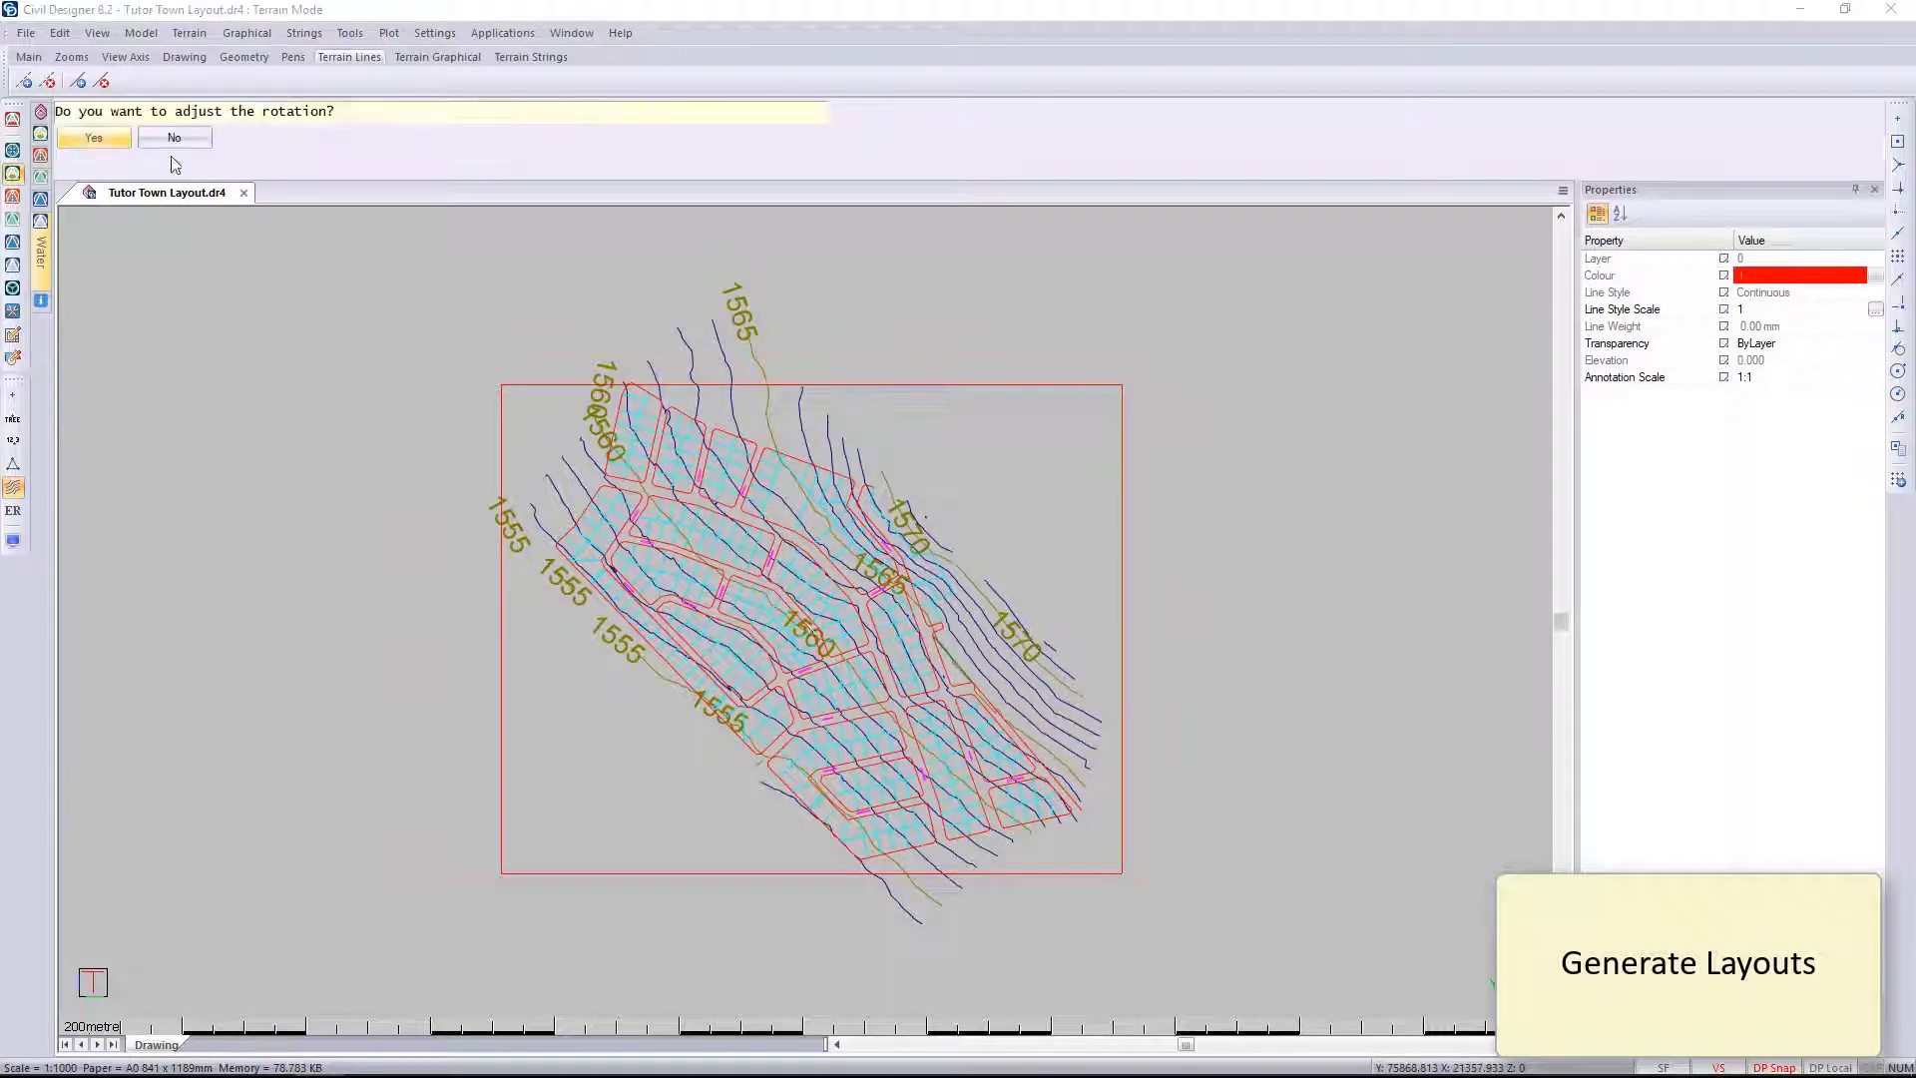
click(98, 136)
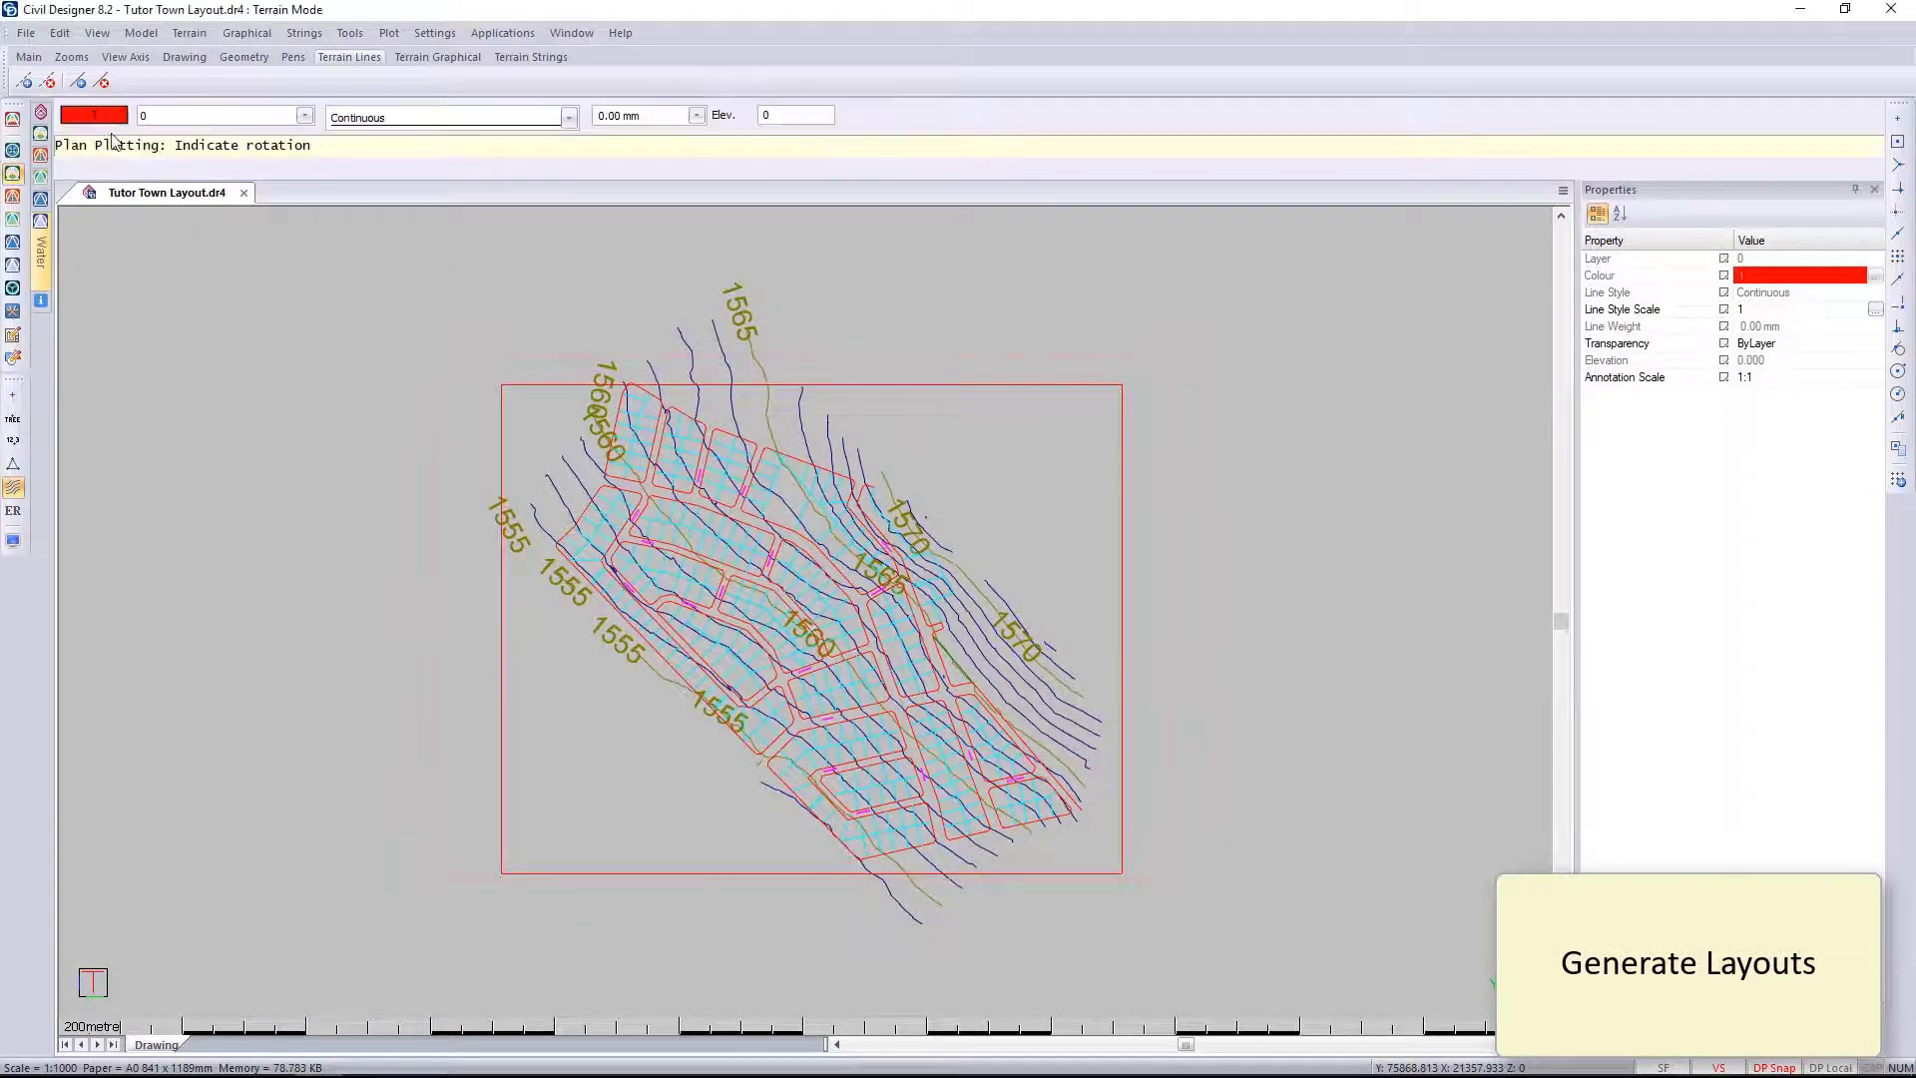
click(991, 851)
right_click(903, 404)
click(931, 426)
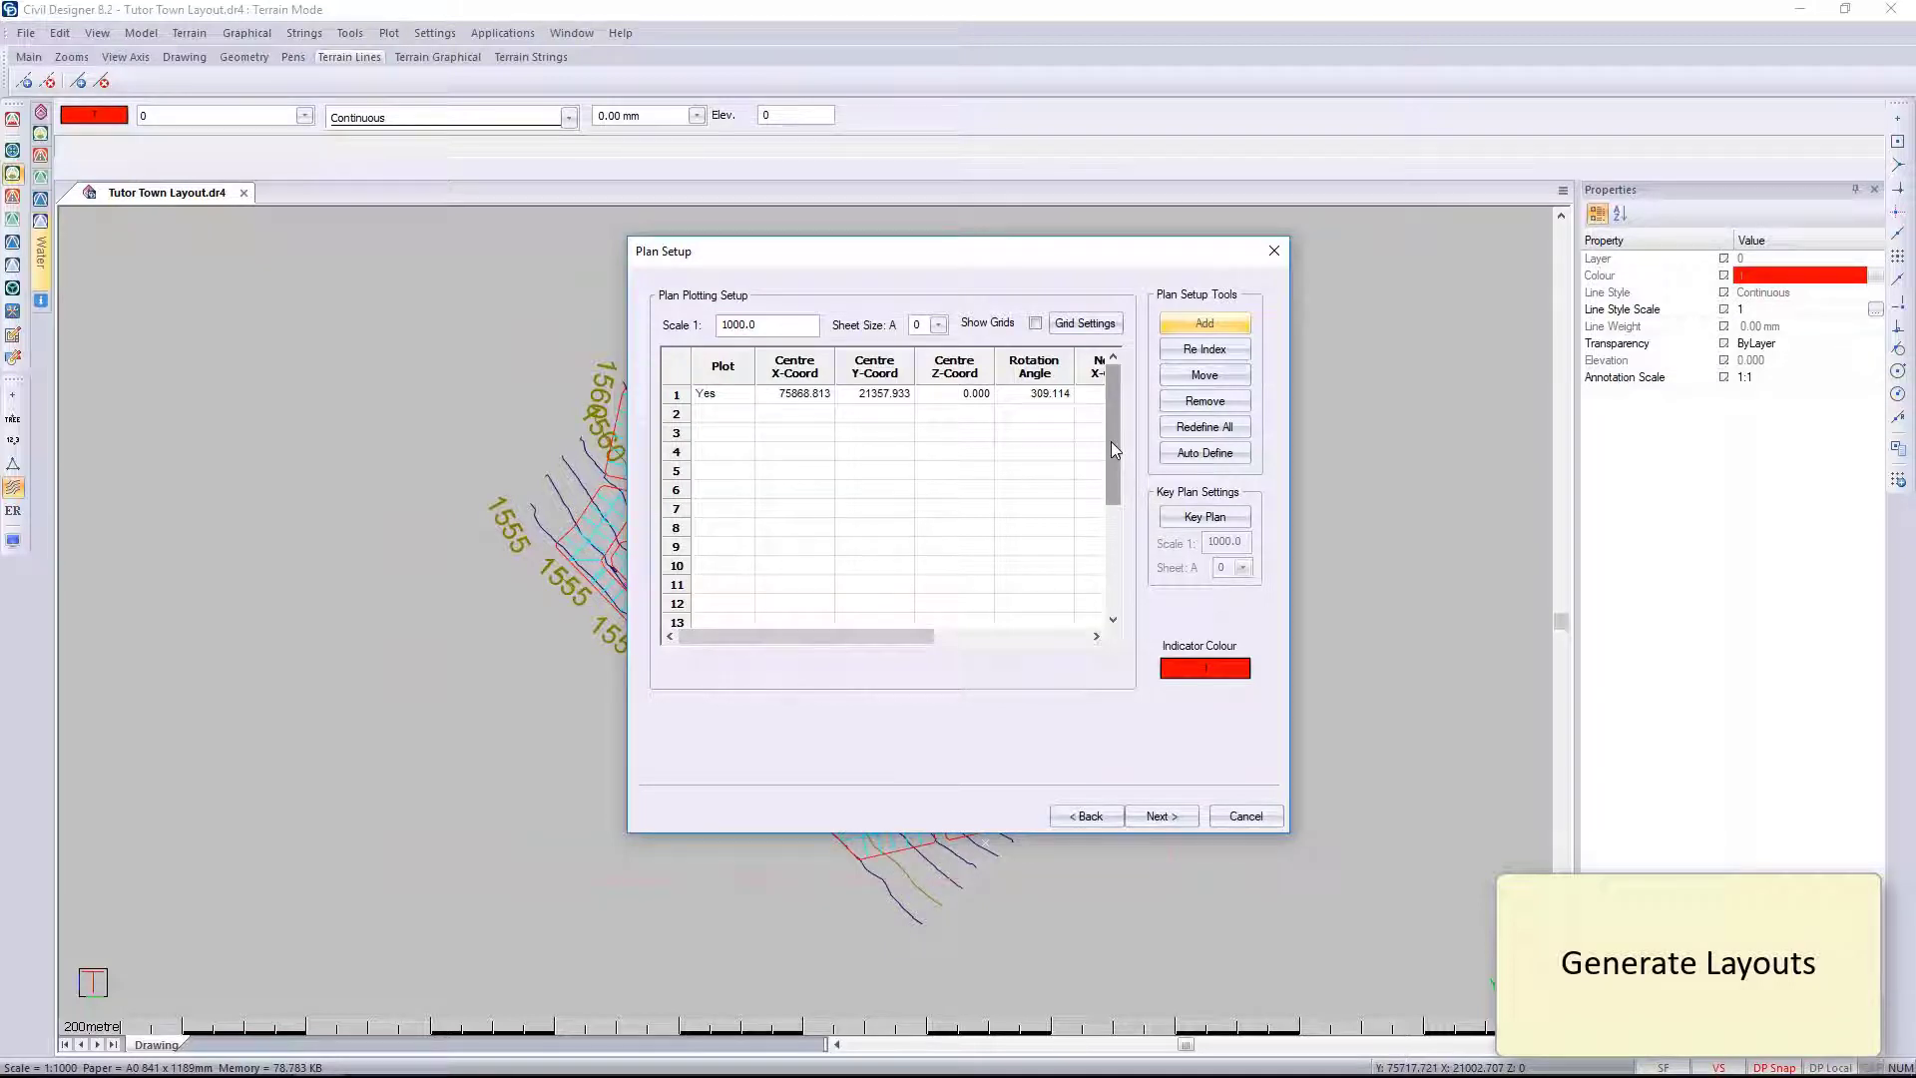
Step: Show grids of type Cross on the plan and generate the layout without any additional plan lists
click(1035, 322)
click(1085, 322)
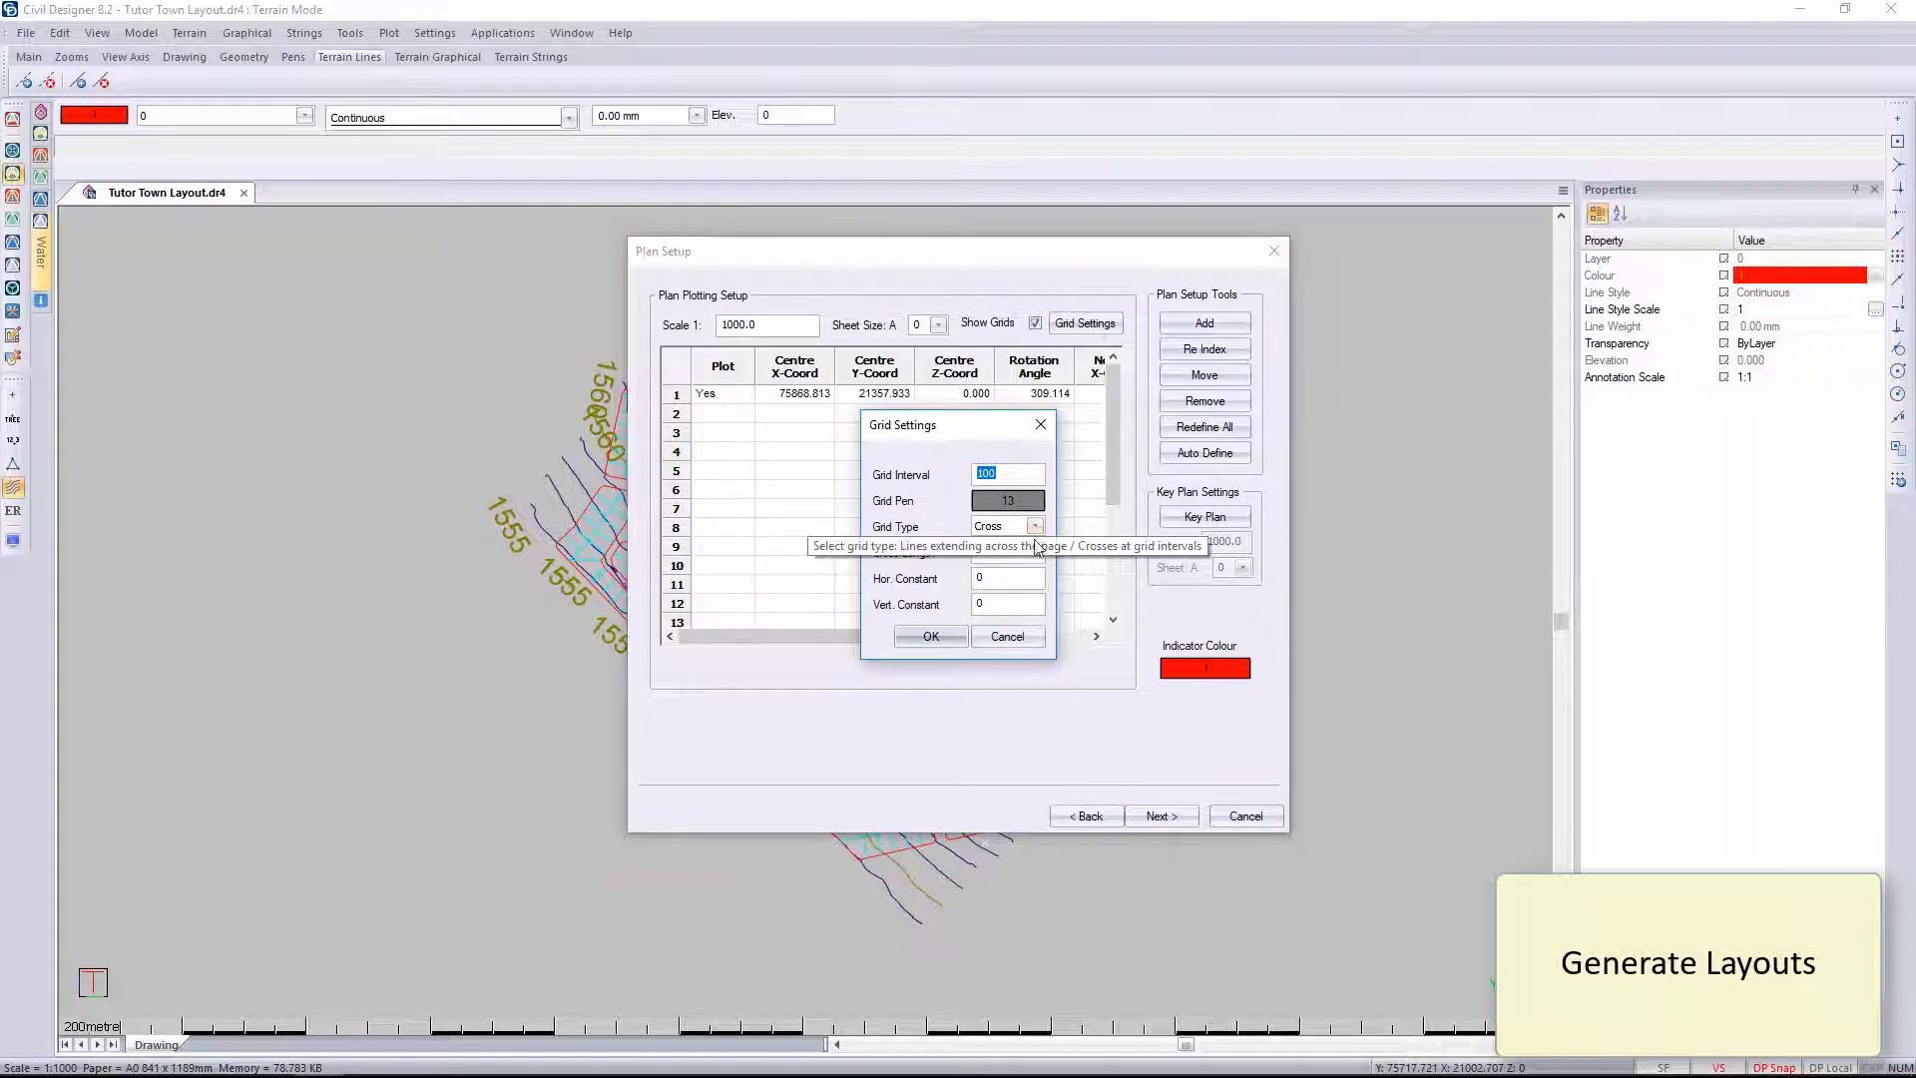
click(943, 635)
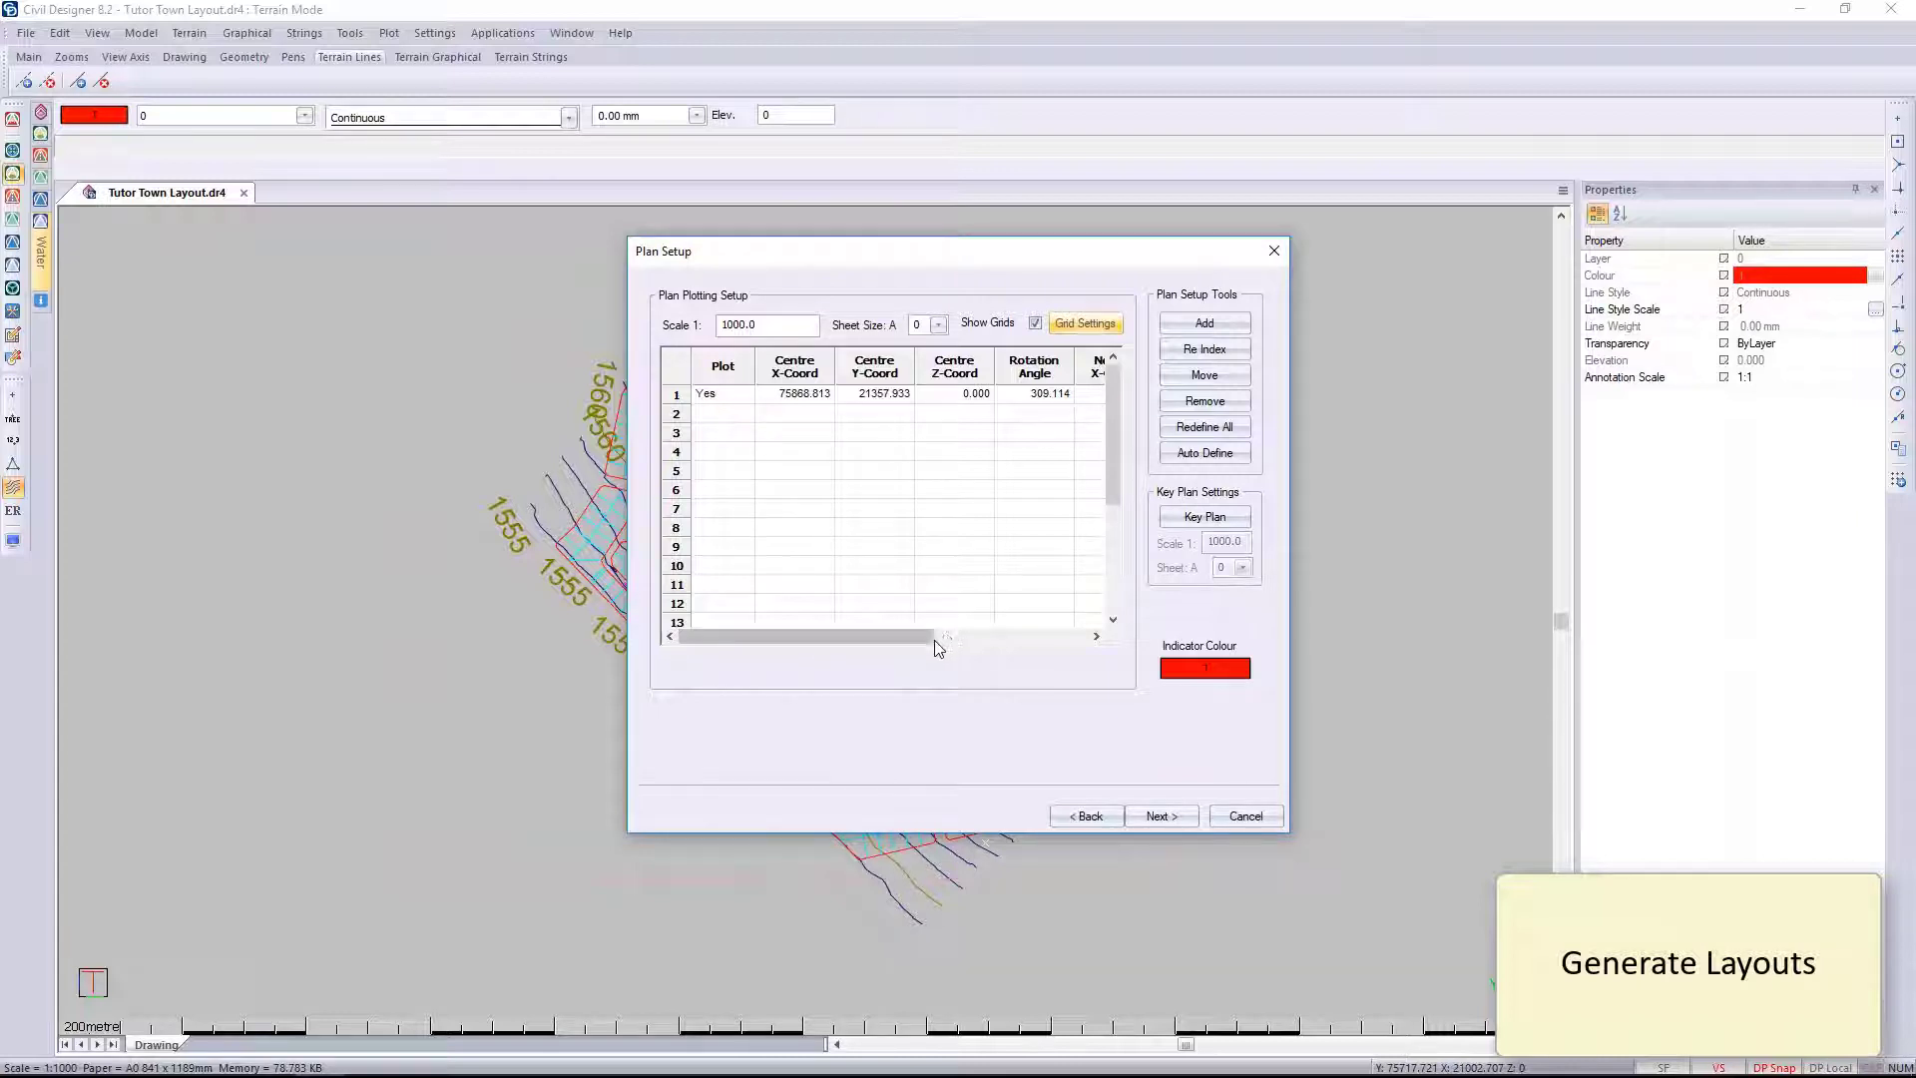
click(1162, 815)
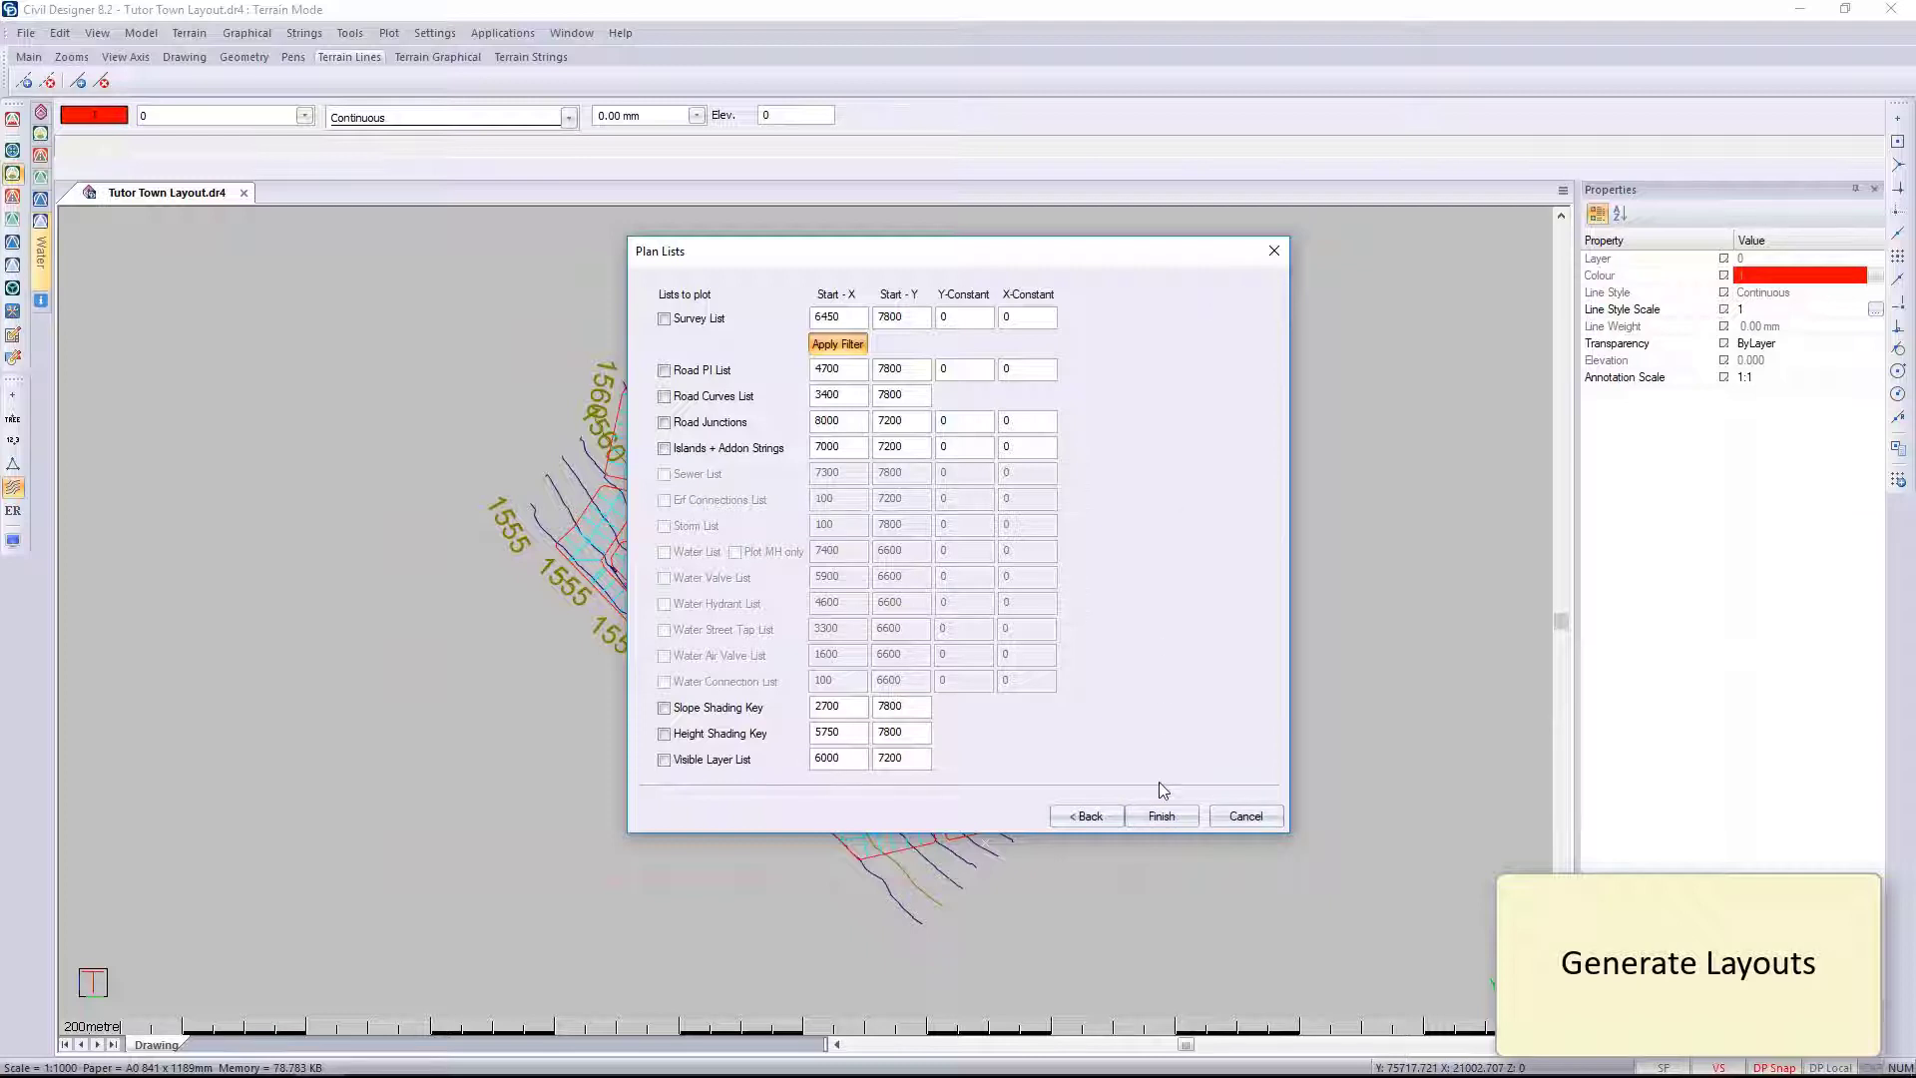
click(1161, 815)
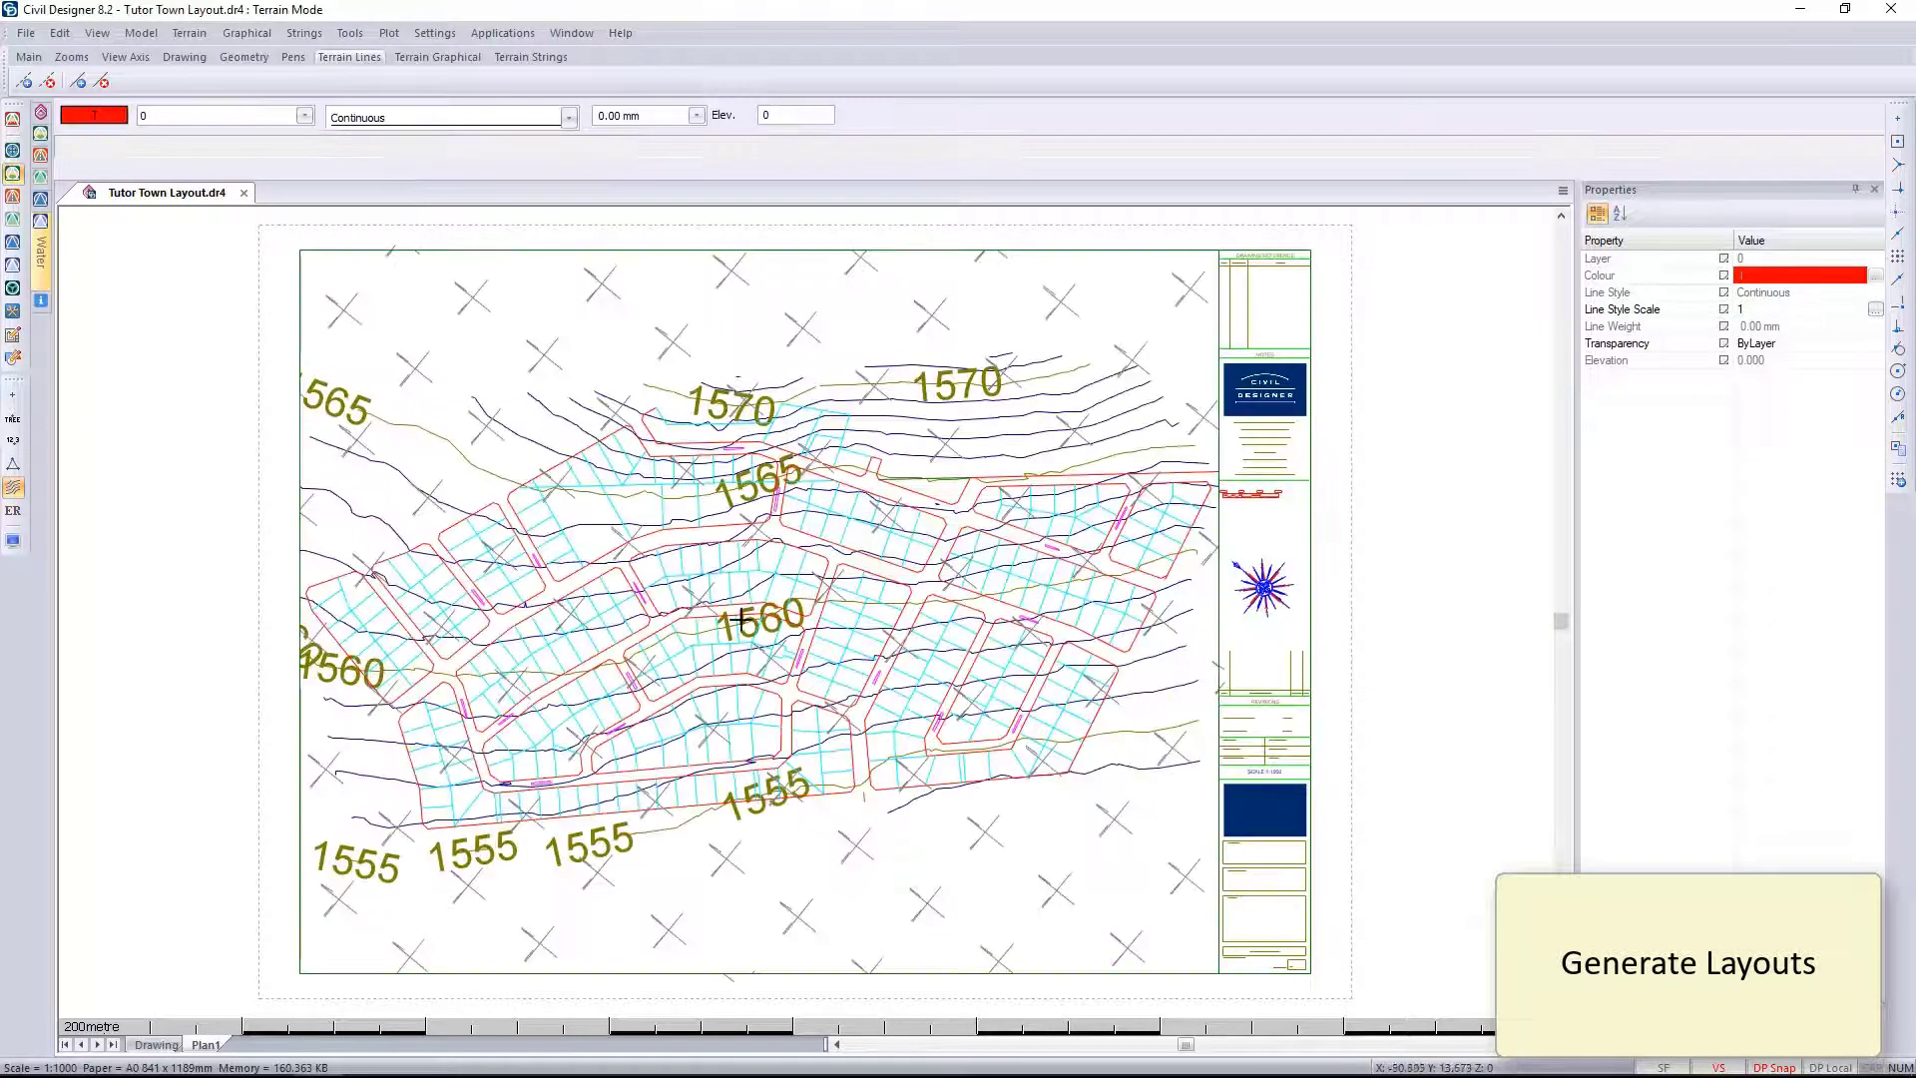
Step: Reduce the contour labels in the drawing by setting the terrain text size to 3.5 mm
scroll(761, 784, up, 2)
scroll(828, 485, down, 2)
scroll(828, 484, down, 2)
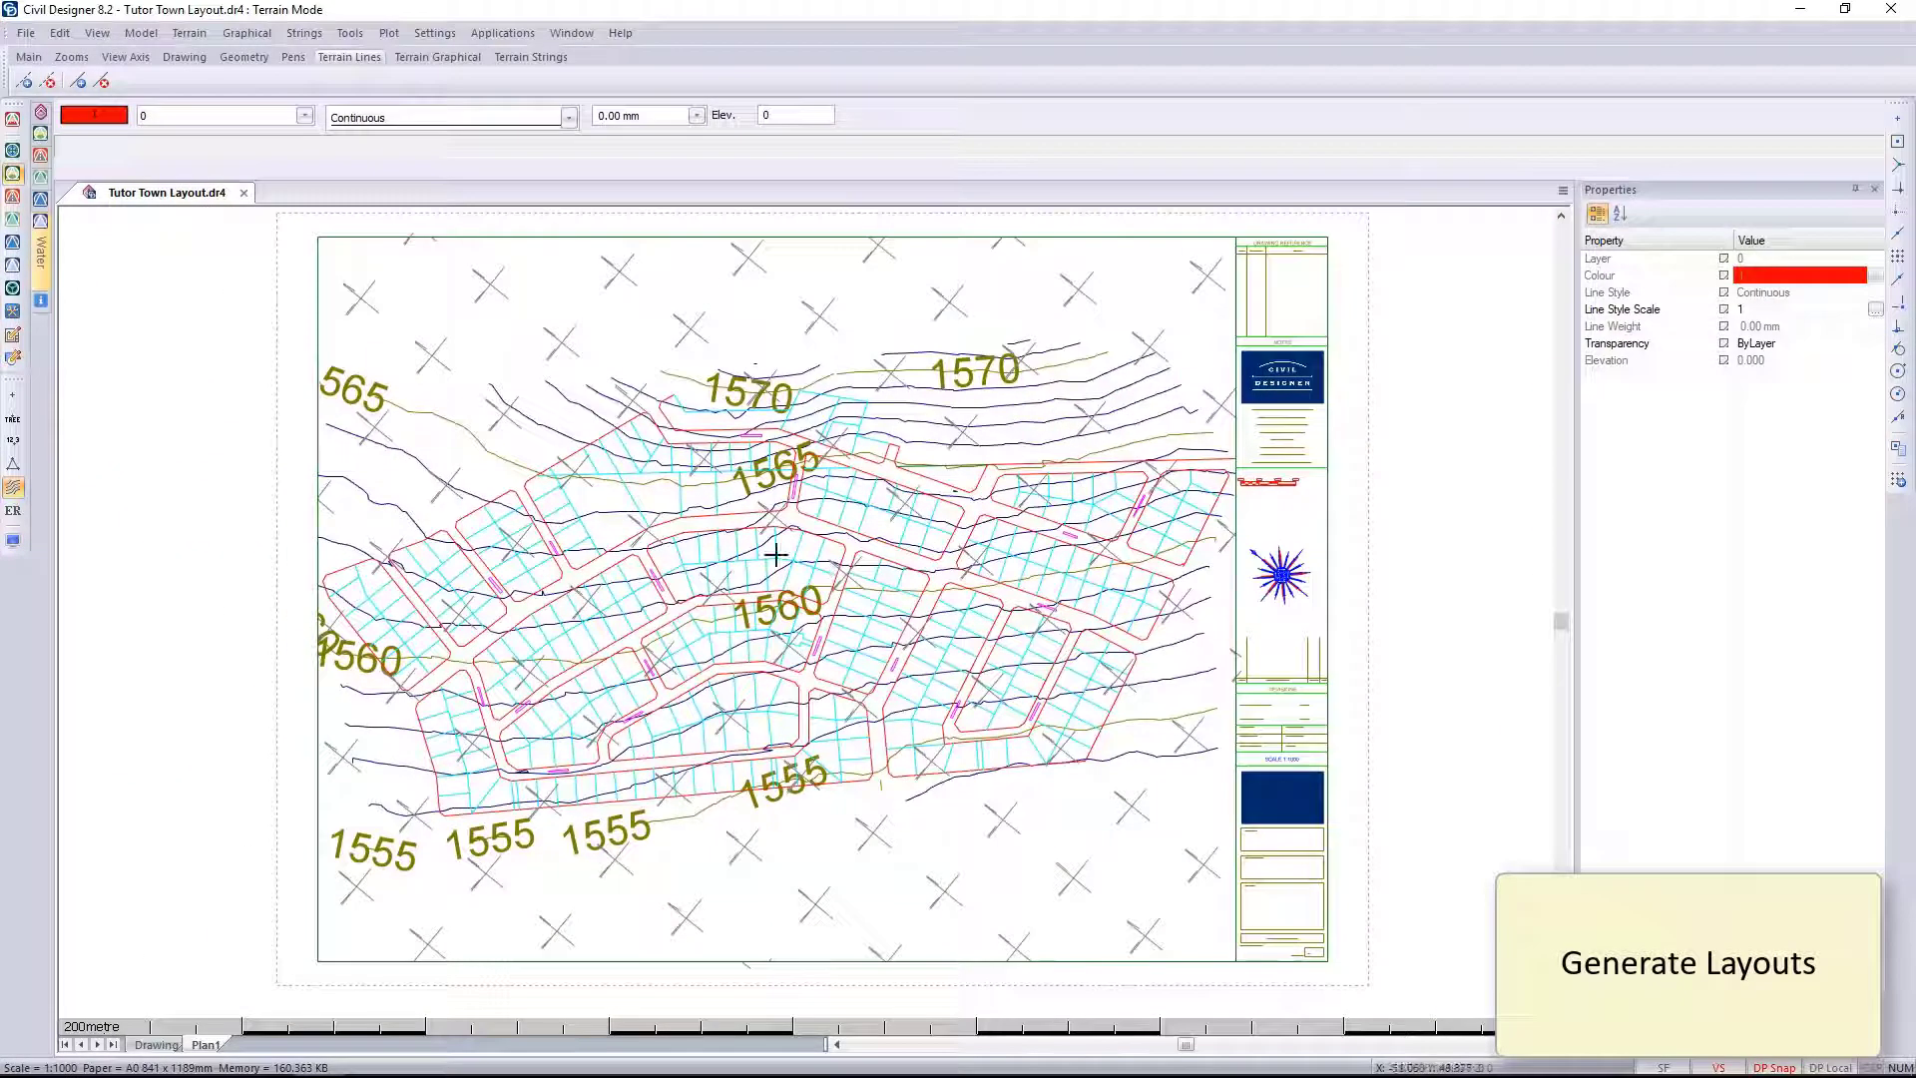
click(156, 1045)
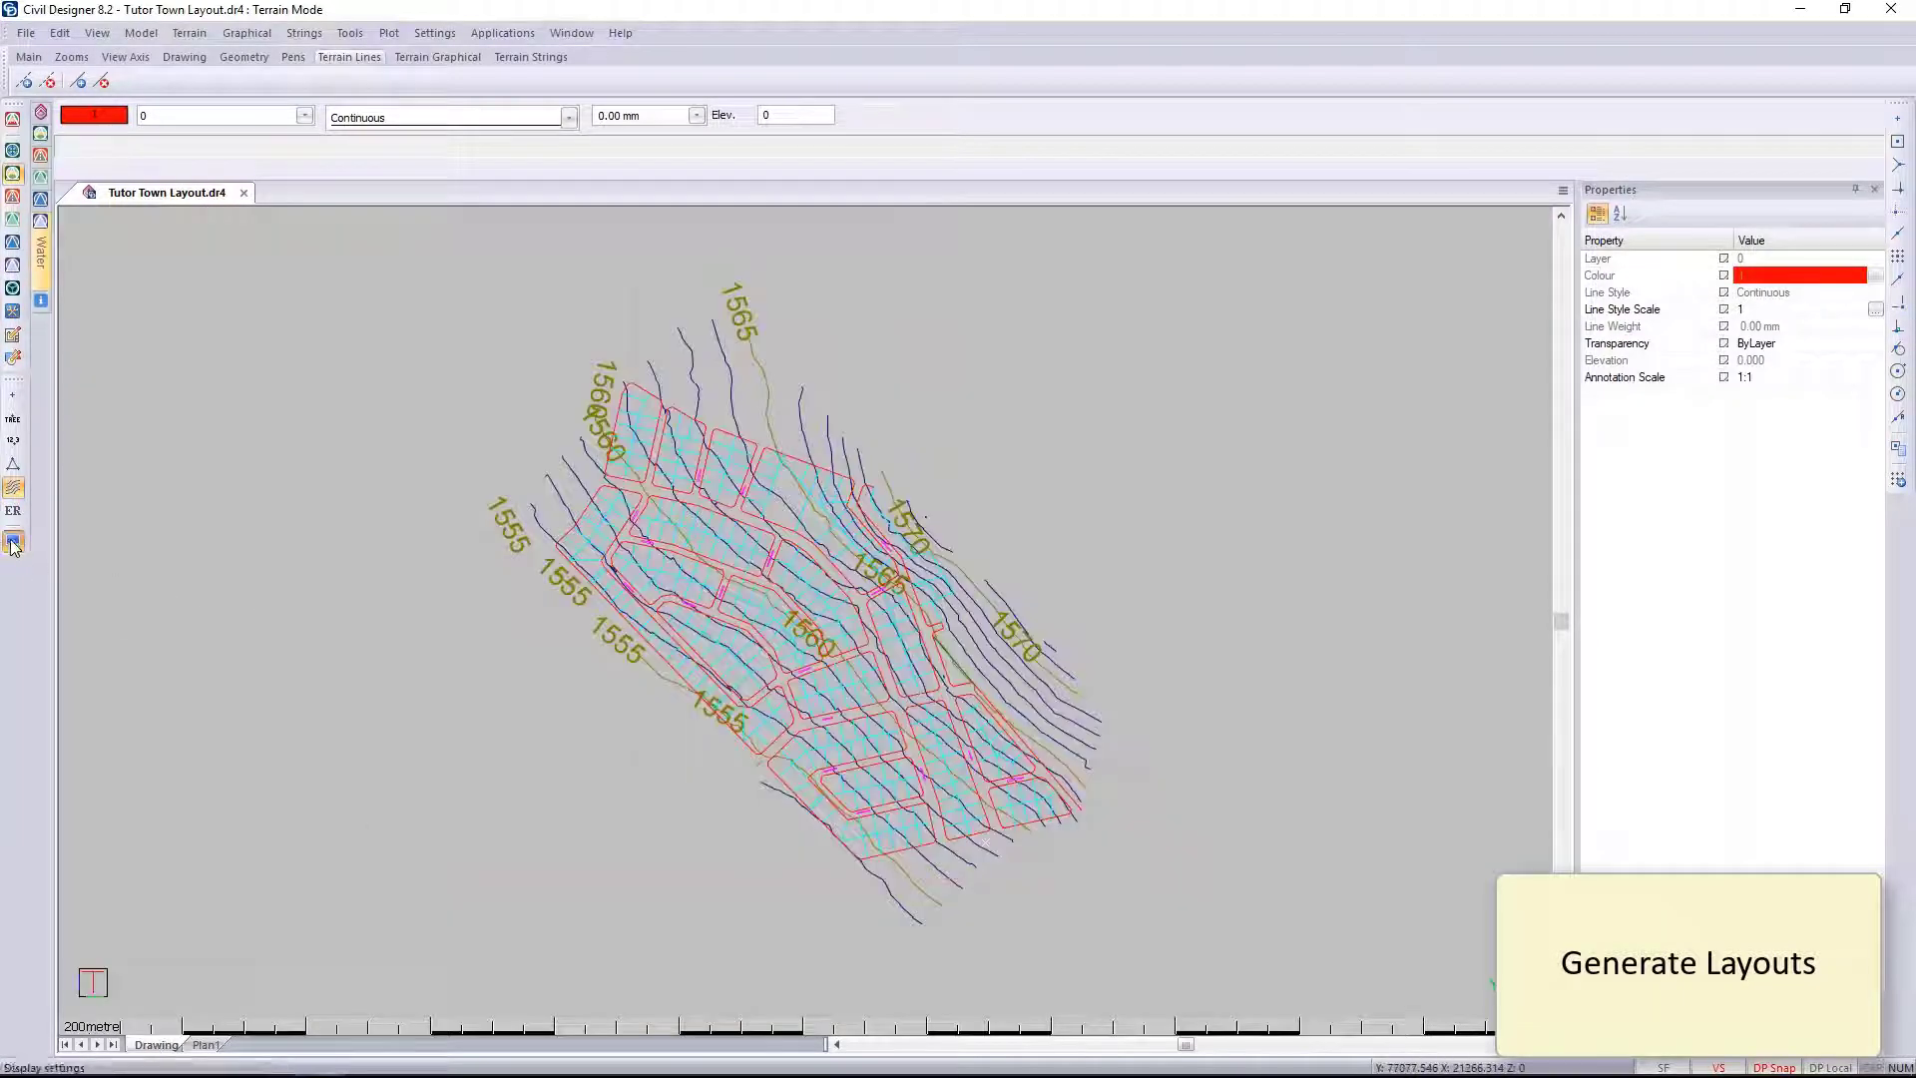
click(13, 540)
click(722, 322)
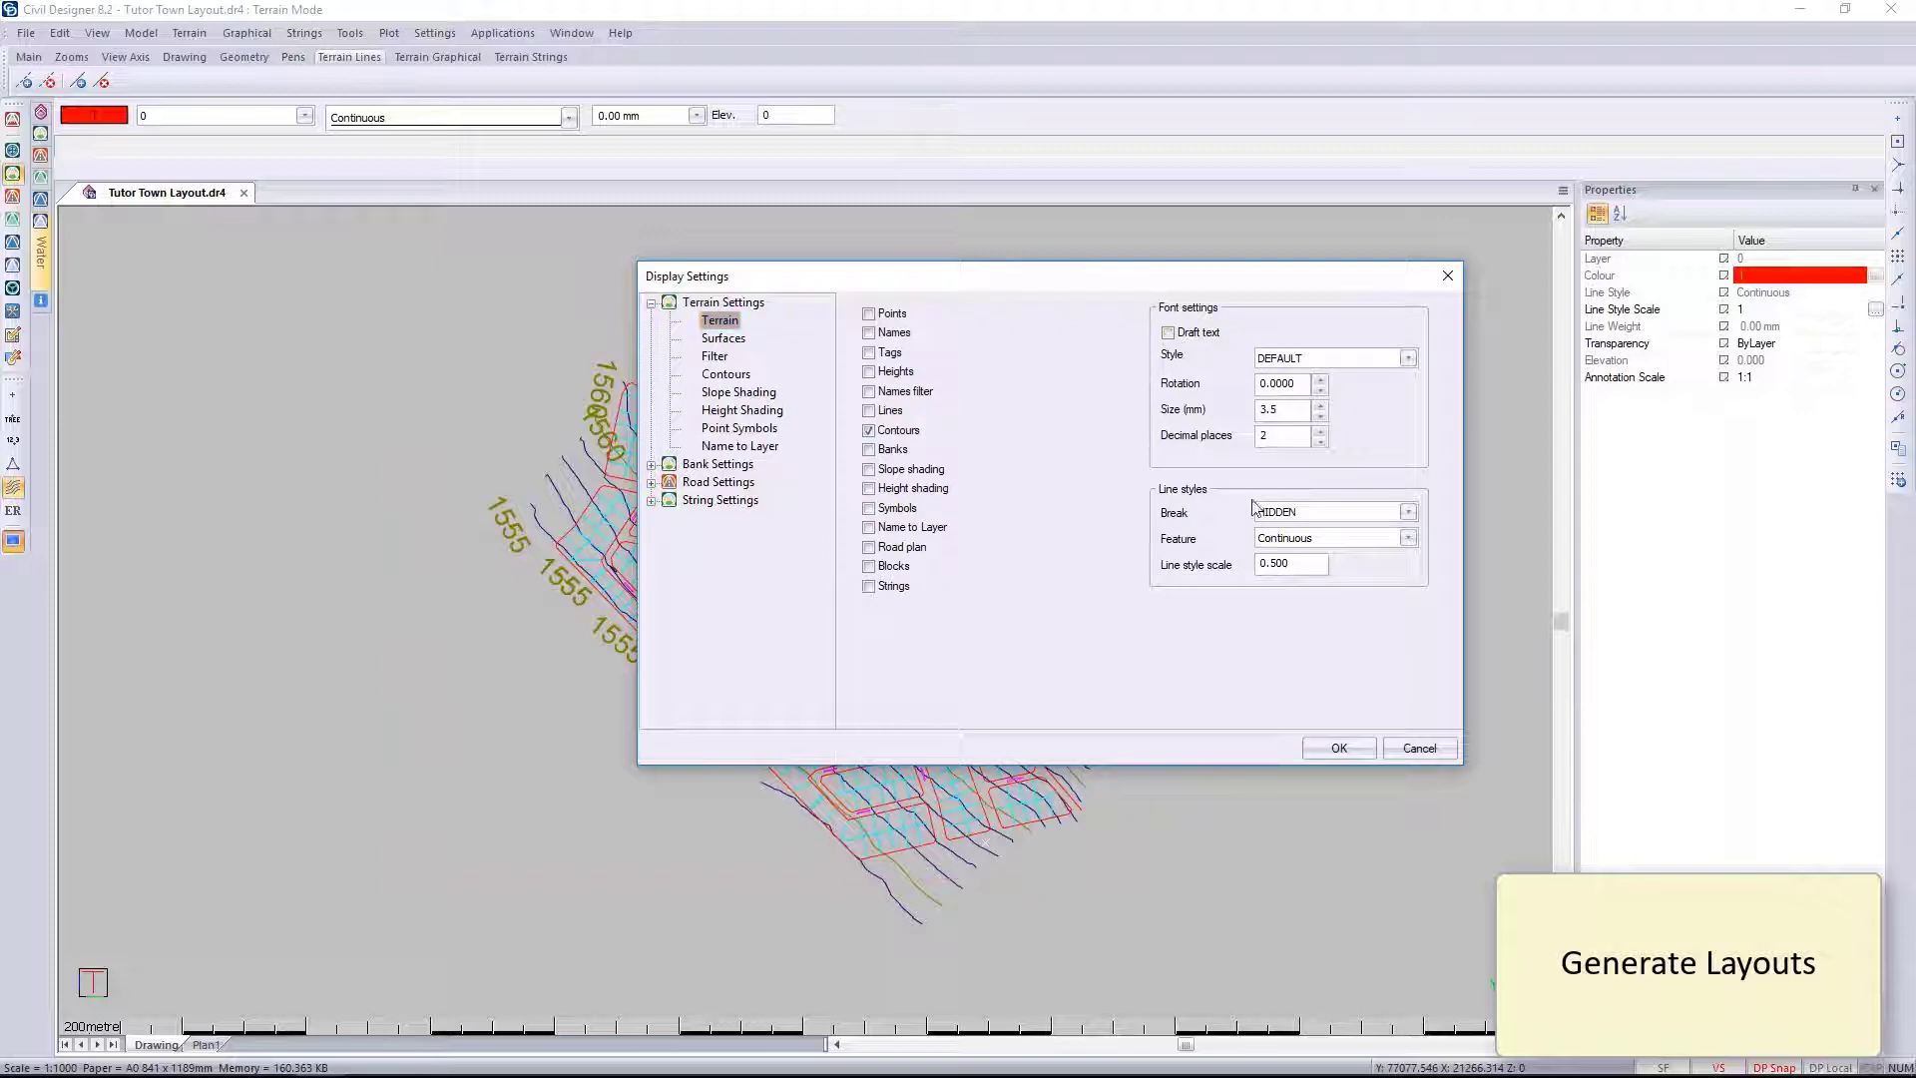
click(1339, 747)
Step: Examine the generated plan layout, including its contour labels, grid crosses, notes block and scale bar
click(206, 1045)
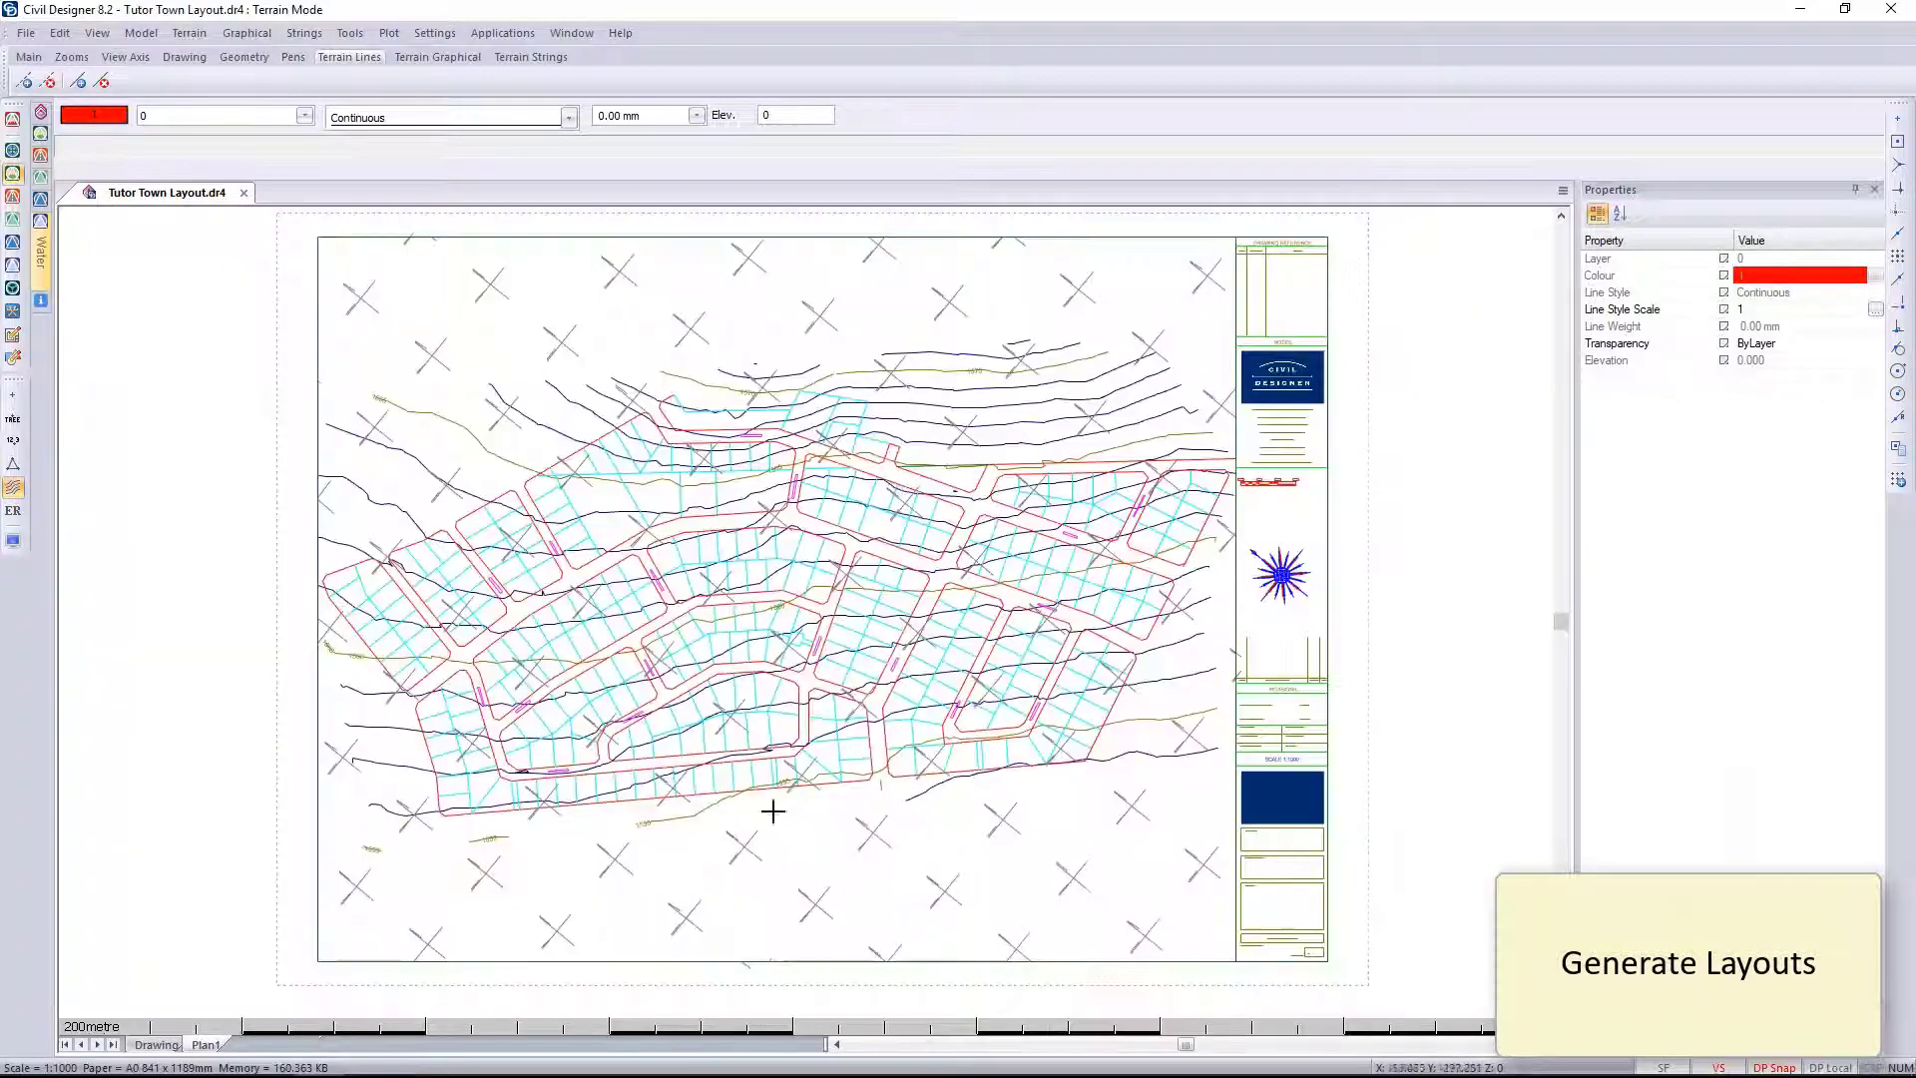
scroll(805, 612, up, 5)
scroll(807, 607, down, 2)
scroll(806, 607, down, 6)
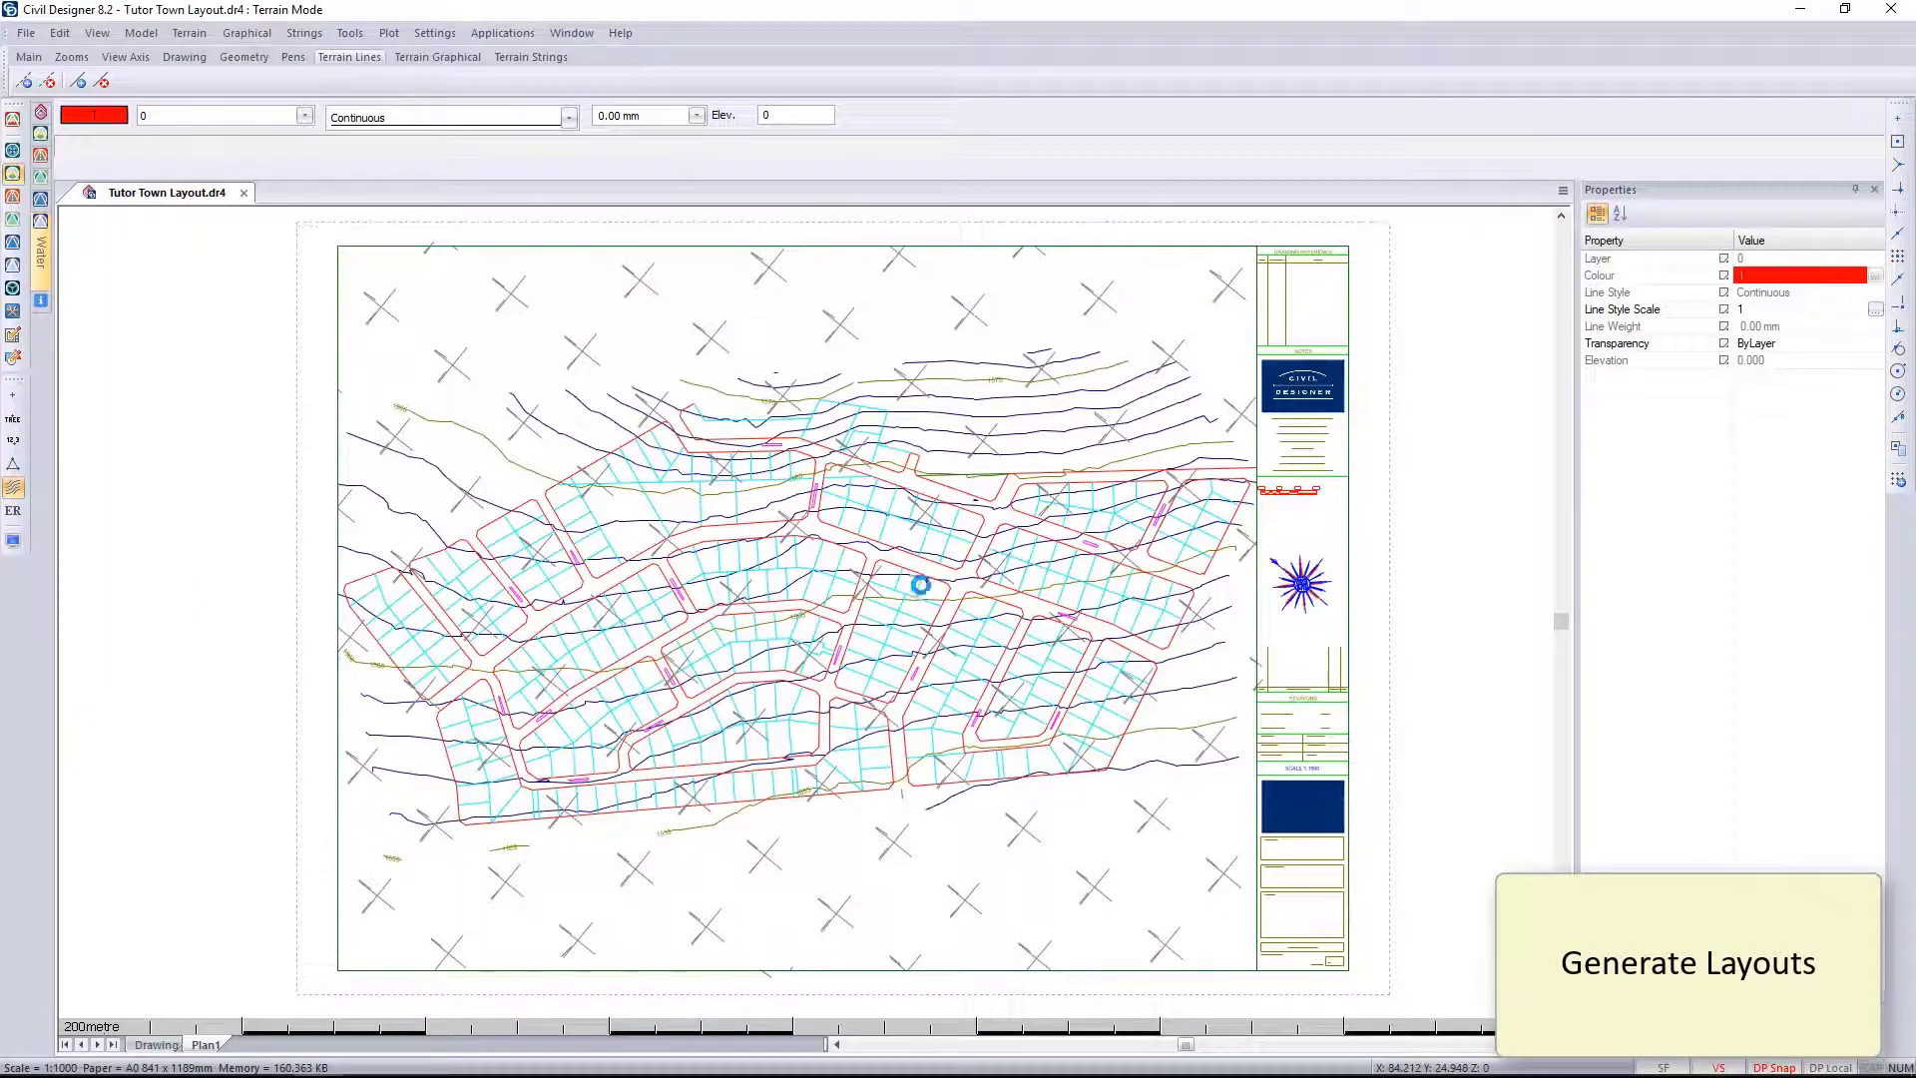
scroll(1302, 579, up, 6)
middle_drag(838, 453, 877, 886)
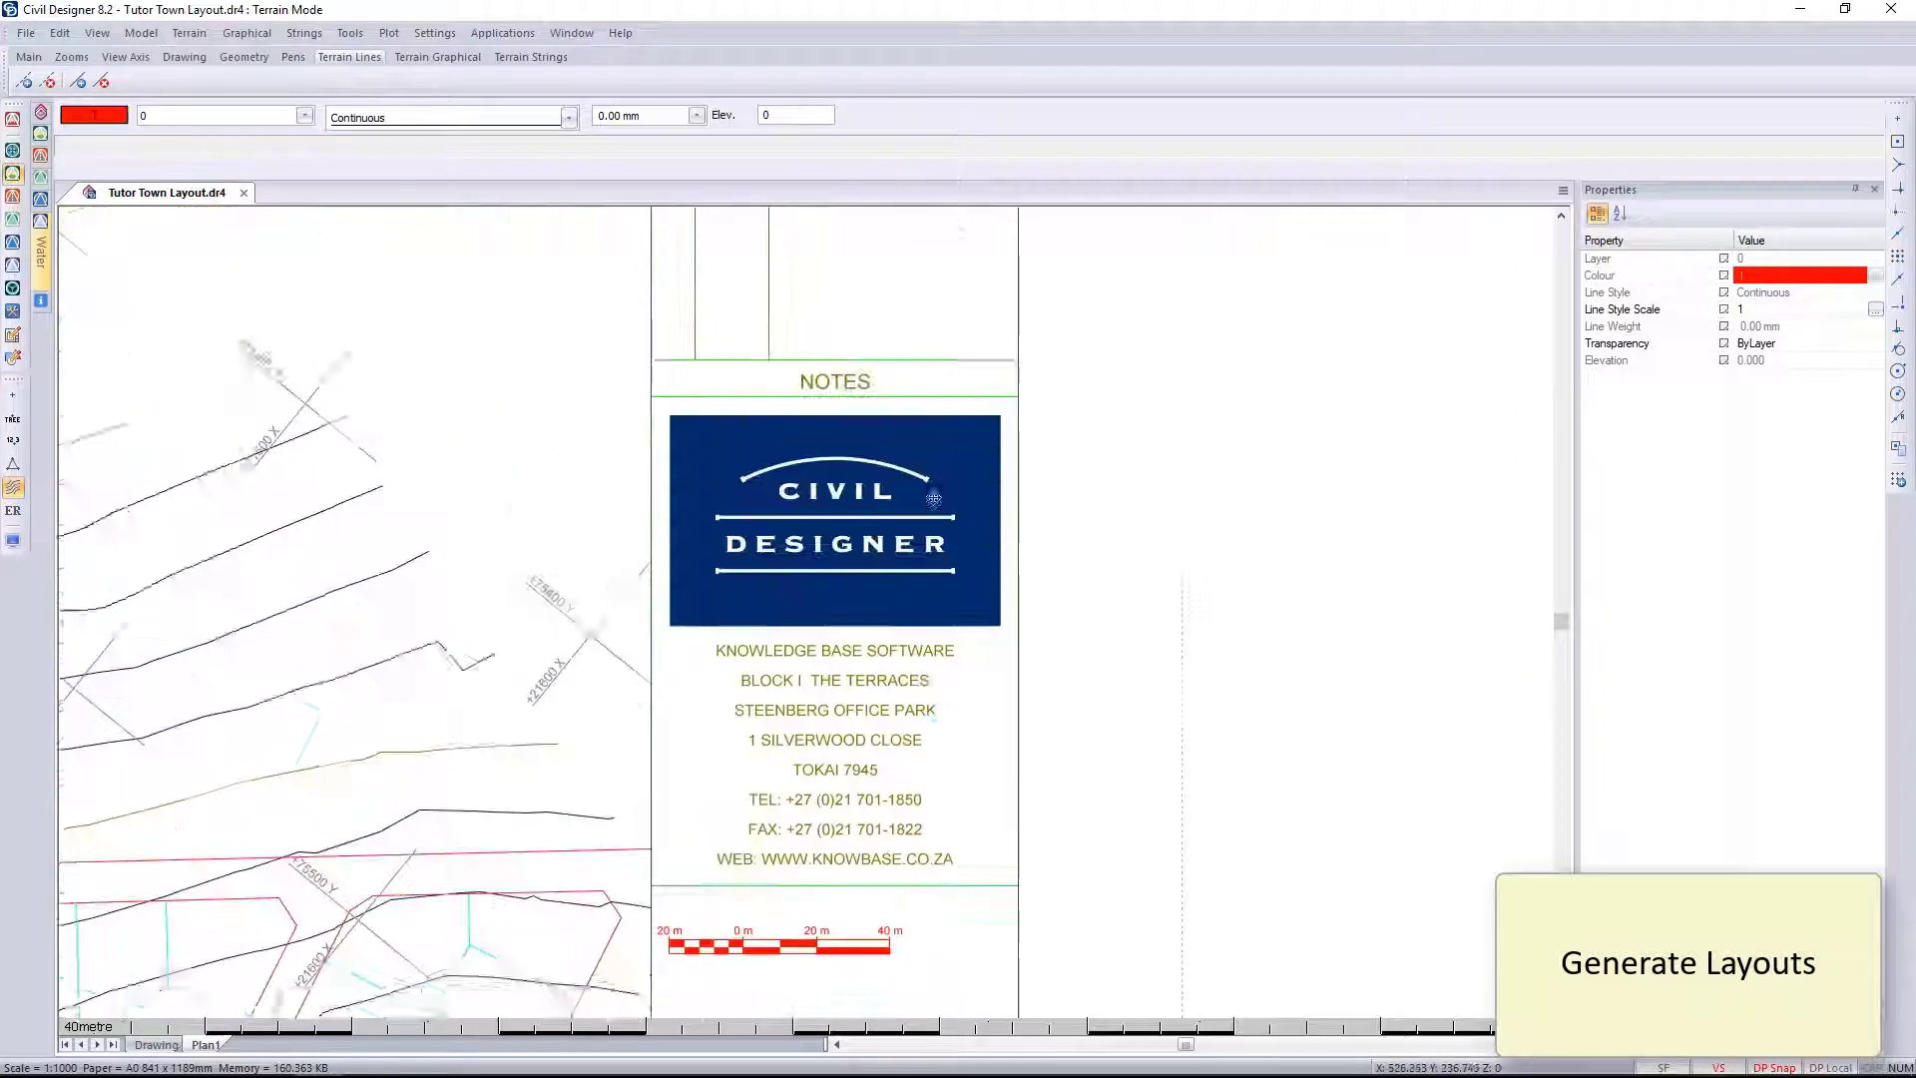
scroll(877, 885, down, 6)
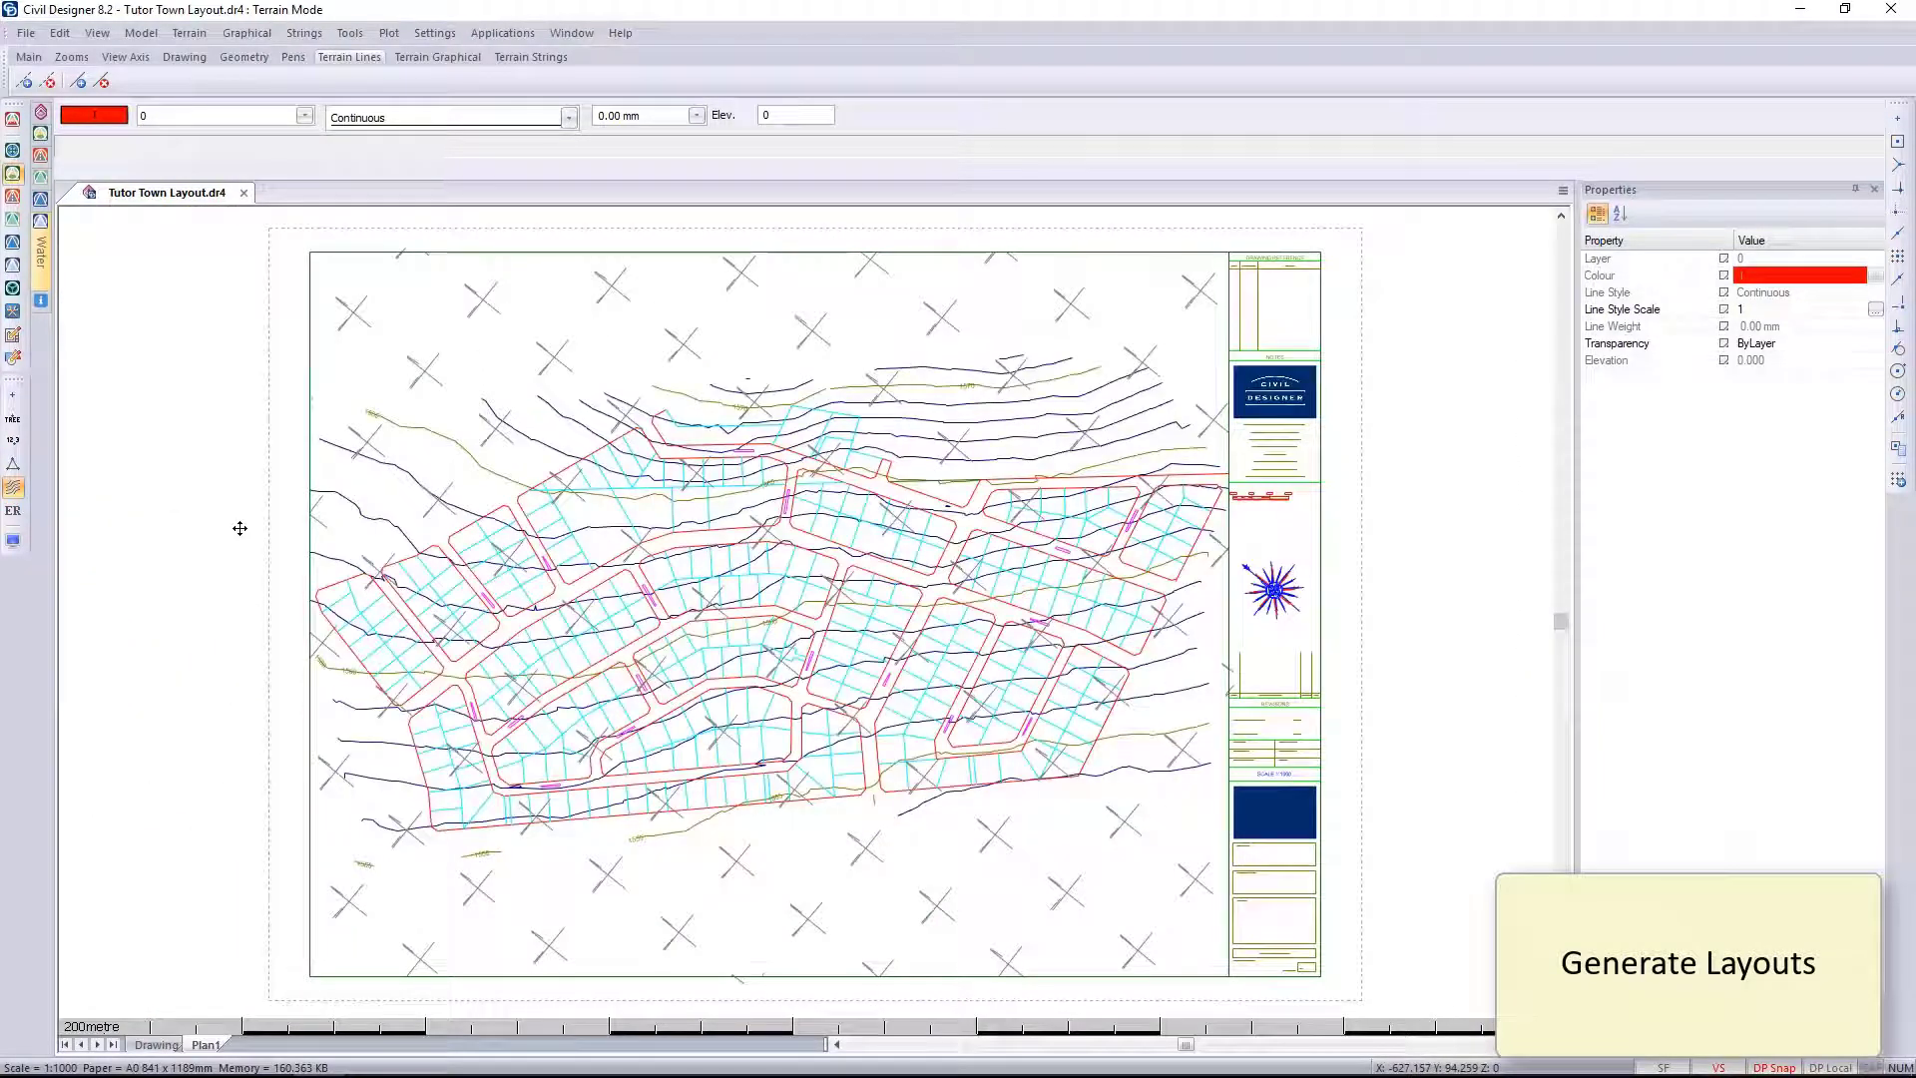